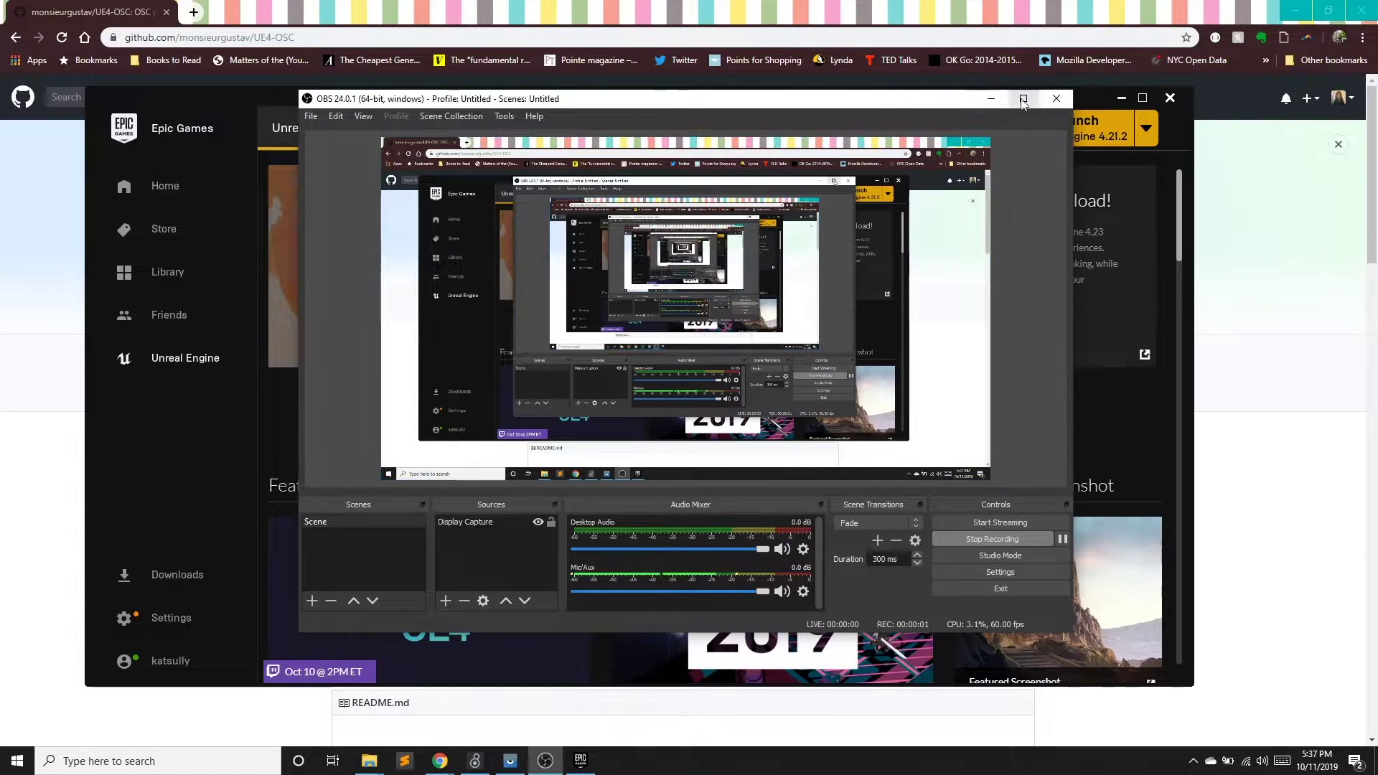
# Minimize OBS and launch Unreal Engine 4.21.2 from the Epic Games Launcher.
pyautogui.click(991, 98)
pyautogui.click(1061, 133)
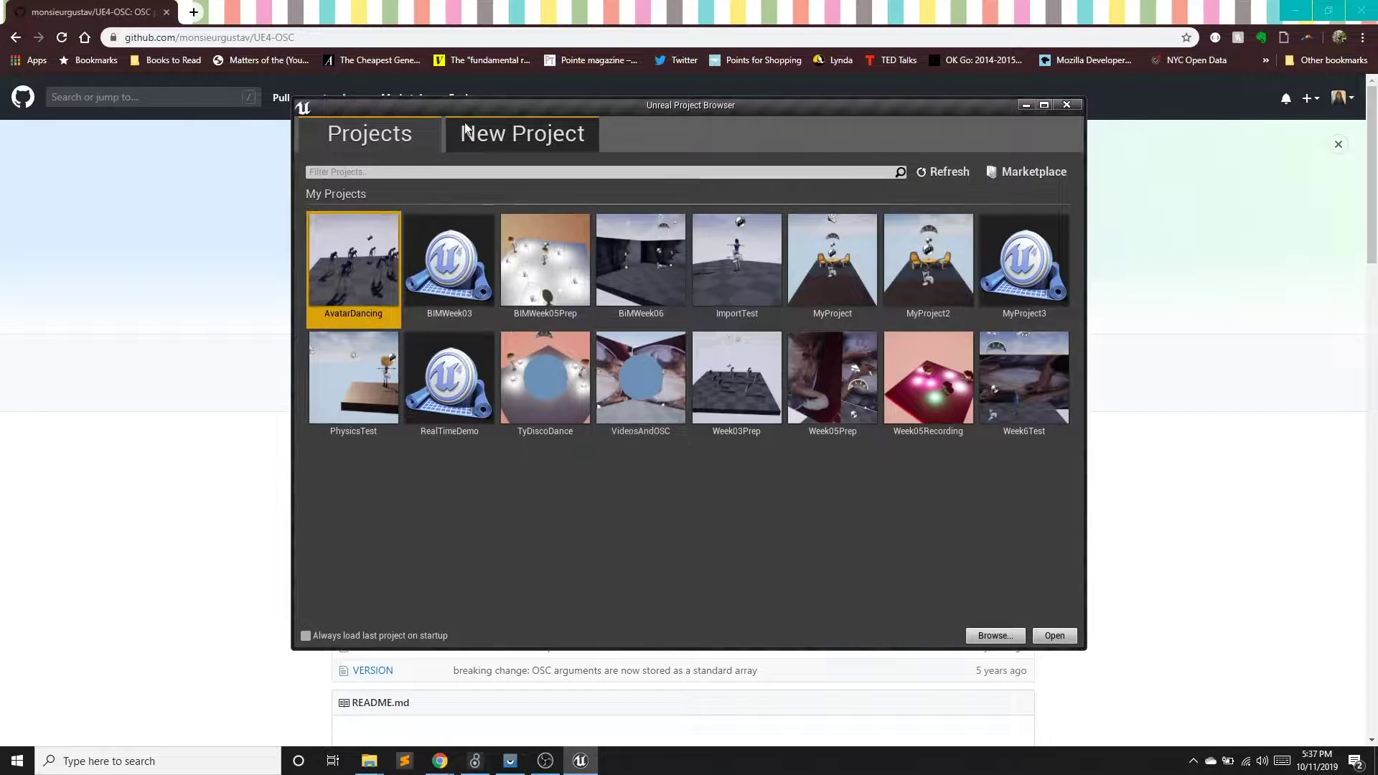
# Create a blank Blueprint project named VideoandOSC with no starter content.
pyautogui.click(503, 133)
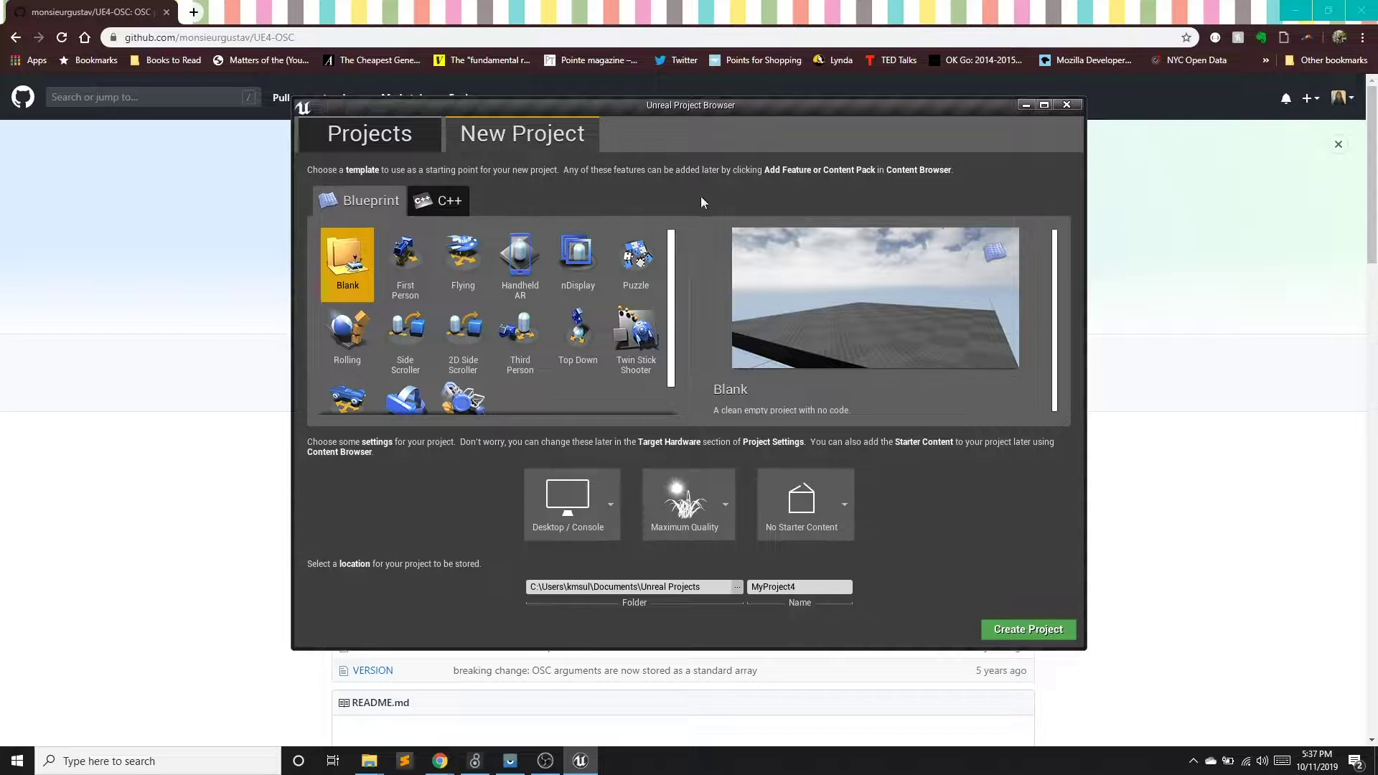
pyautogui.moveTo(744, 107); pyautogui.dragTo(727, 114)
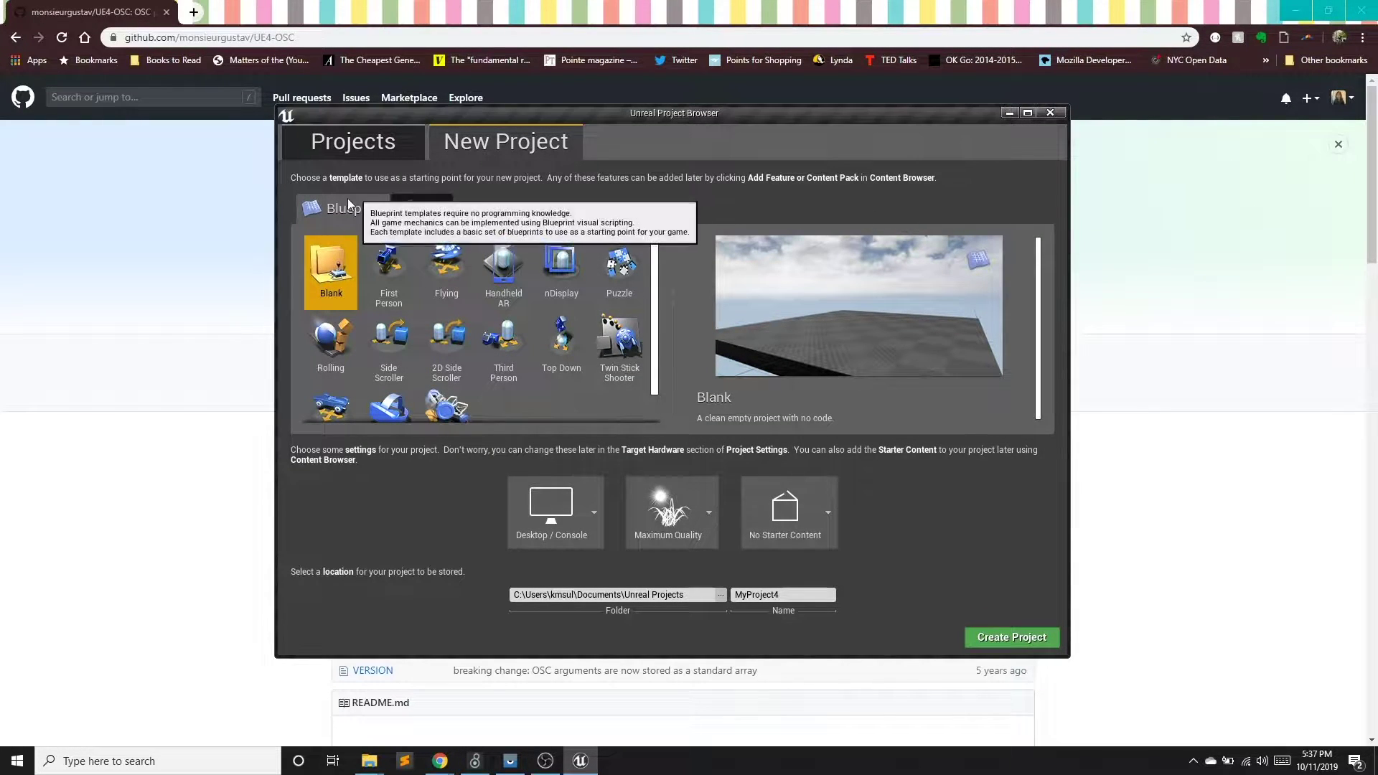
pyautogui.click(803, 508)
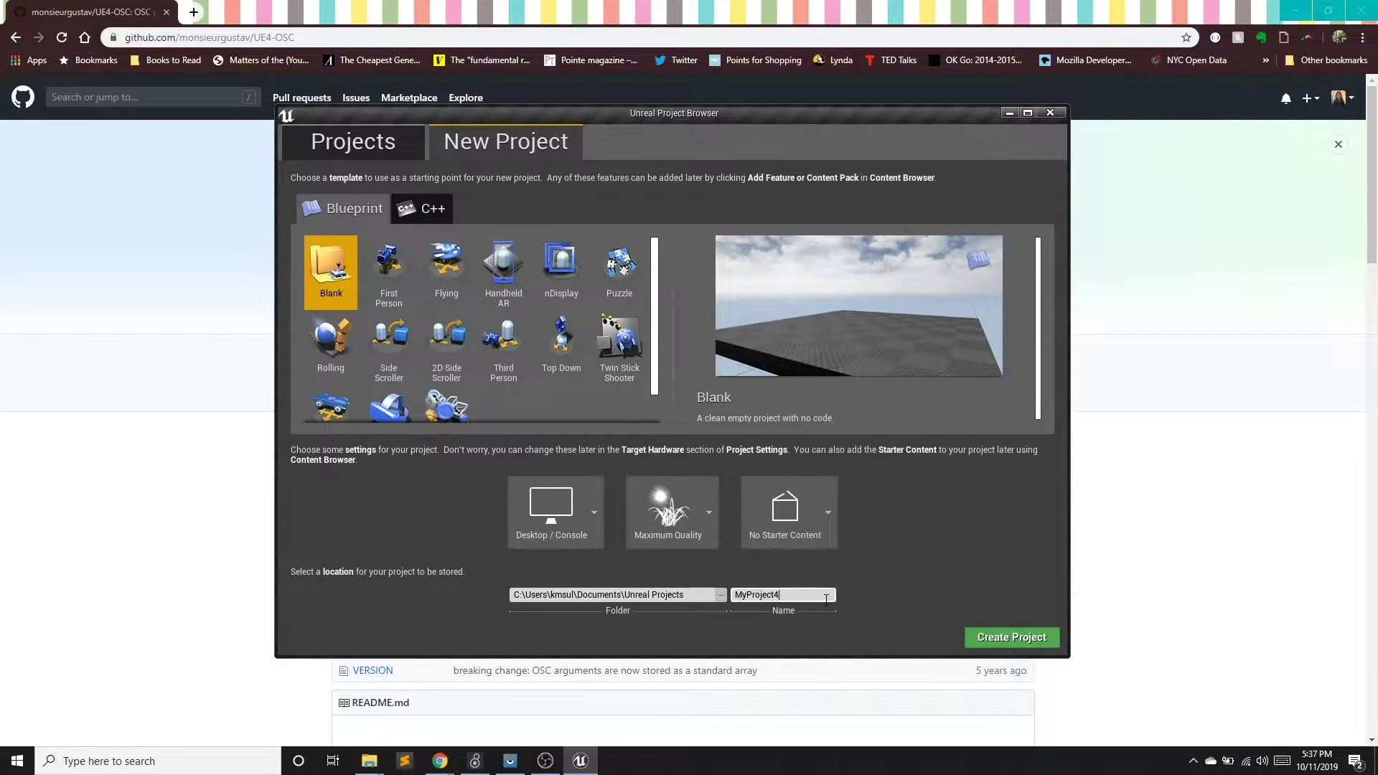
pyautogui.click(826, 598)
pyautogui.write('VideosAndOSC')
pyautogui.press('BackSpace')
pyautogui.click(1012, 637)
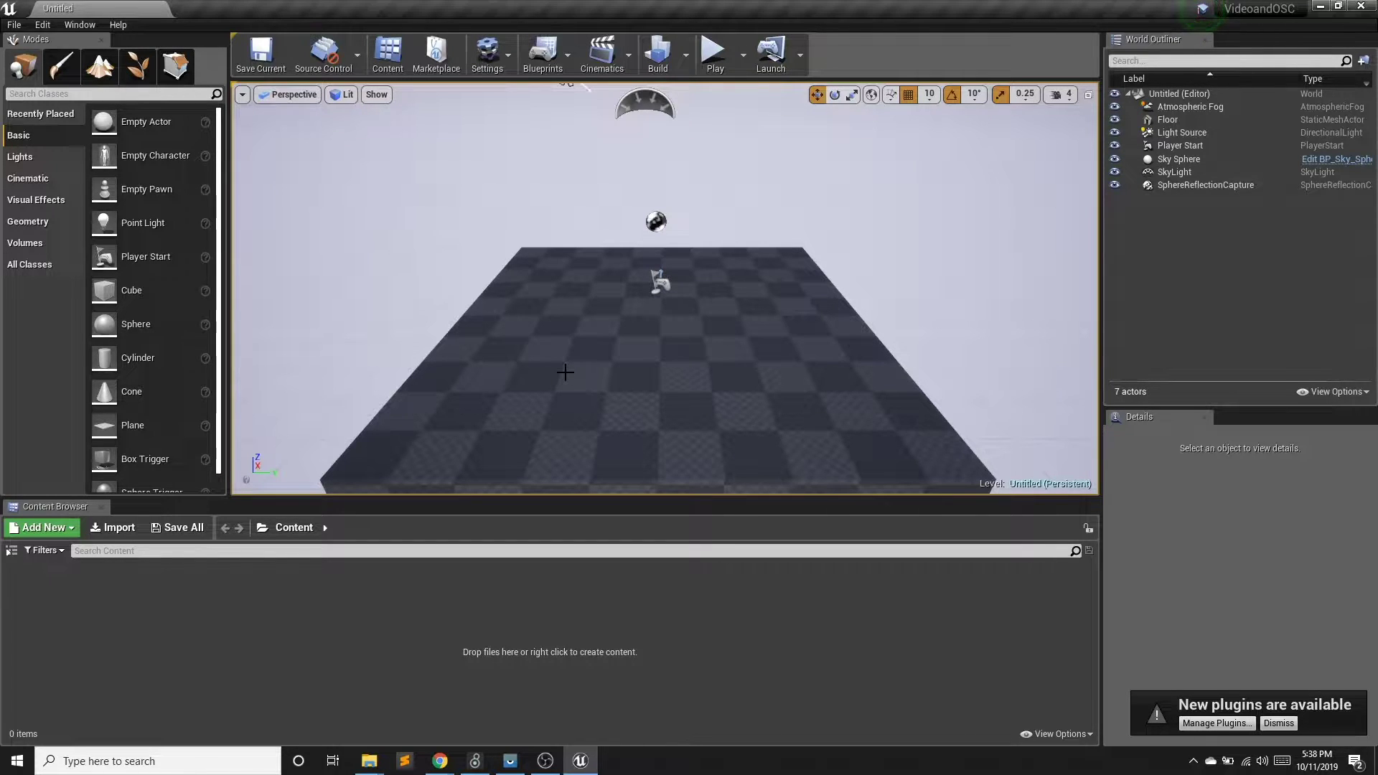
# Create a Movies folder and import puppies.mp4 into it from the Videos folder.
pyautogui.rightClick(66, 639)
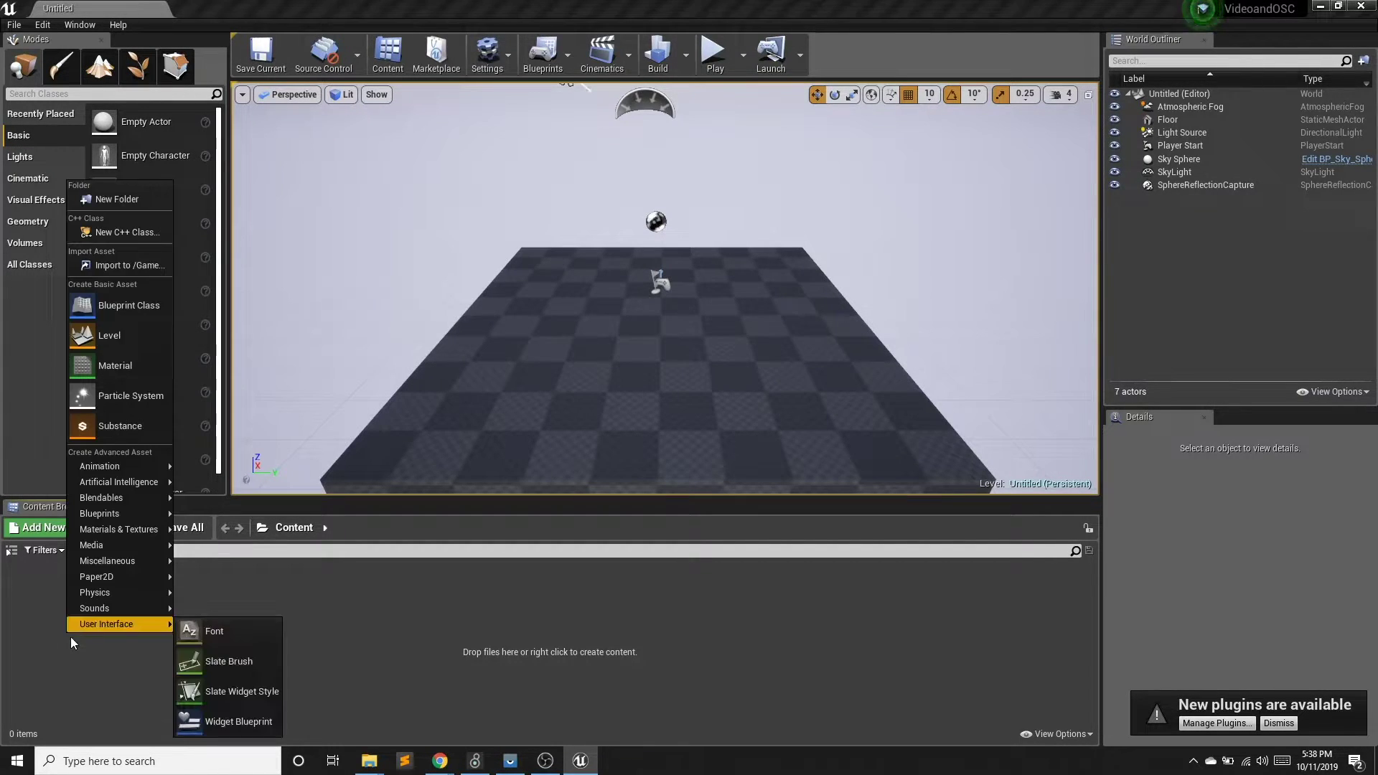
pyautogui.click(116, 199)
pyautogui.write('Mo')
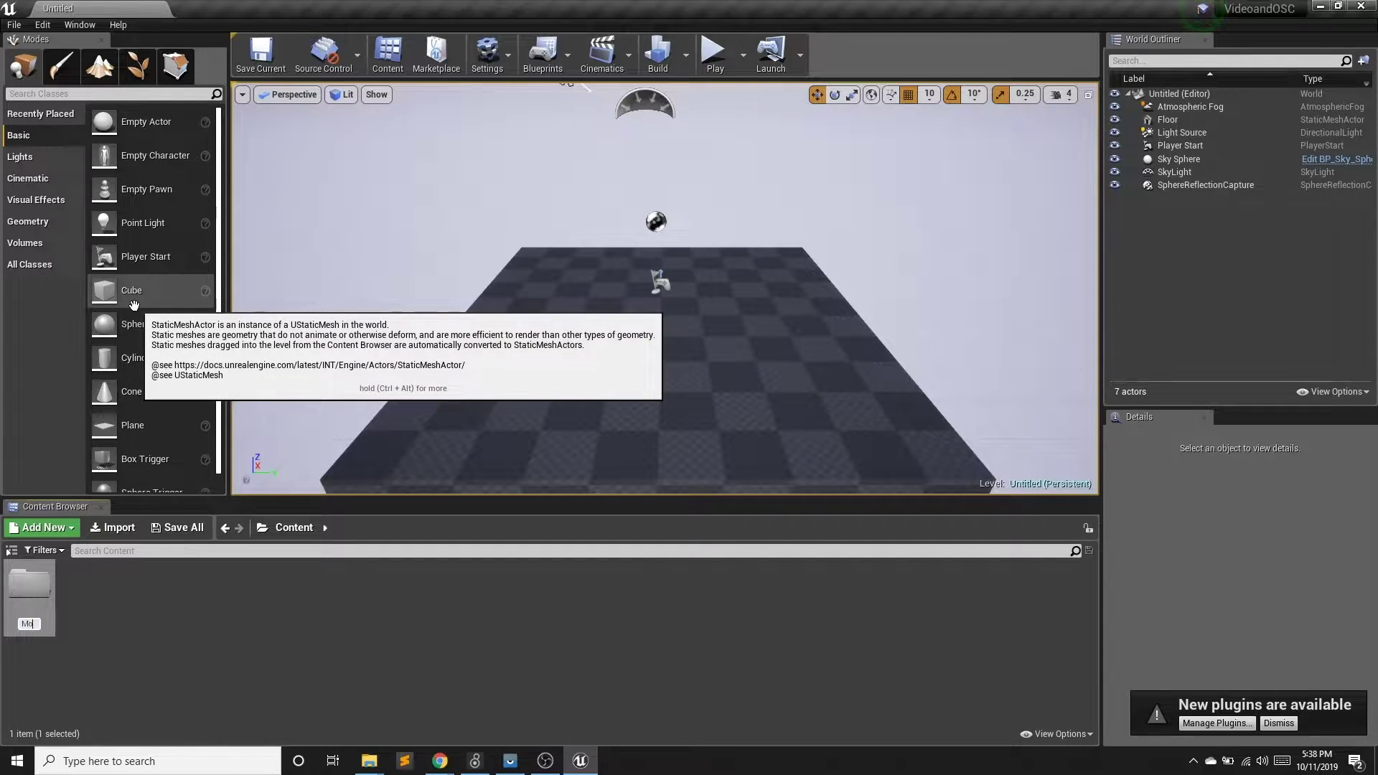
pyautogui.write('vies')
pyautogui.press('Return')
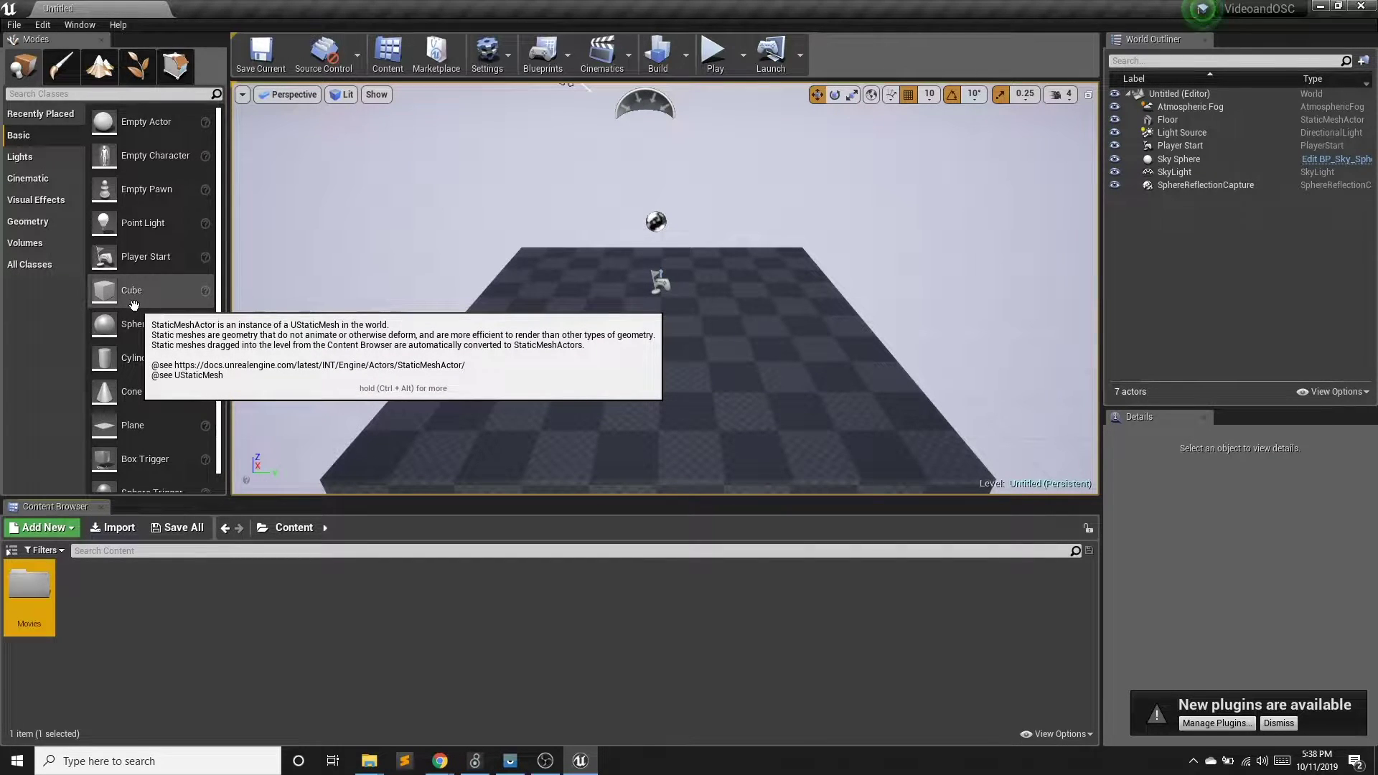
pyautogui.doubleClick(27, 603)
pyautogui.moveTo(369, 761)
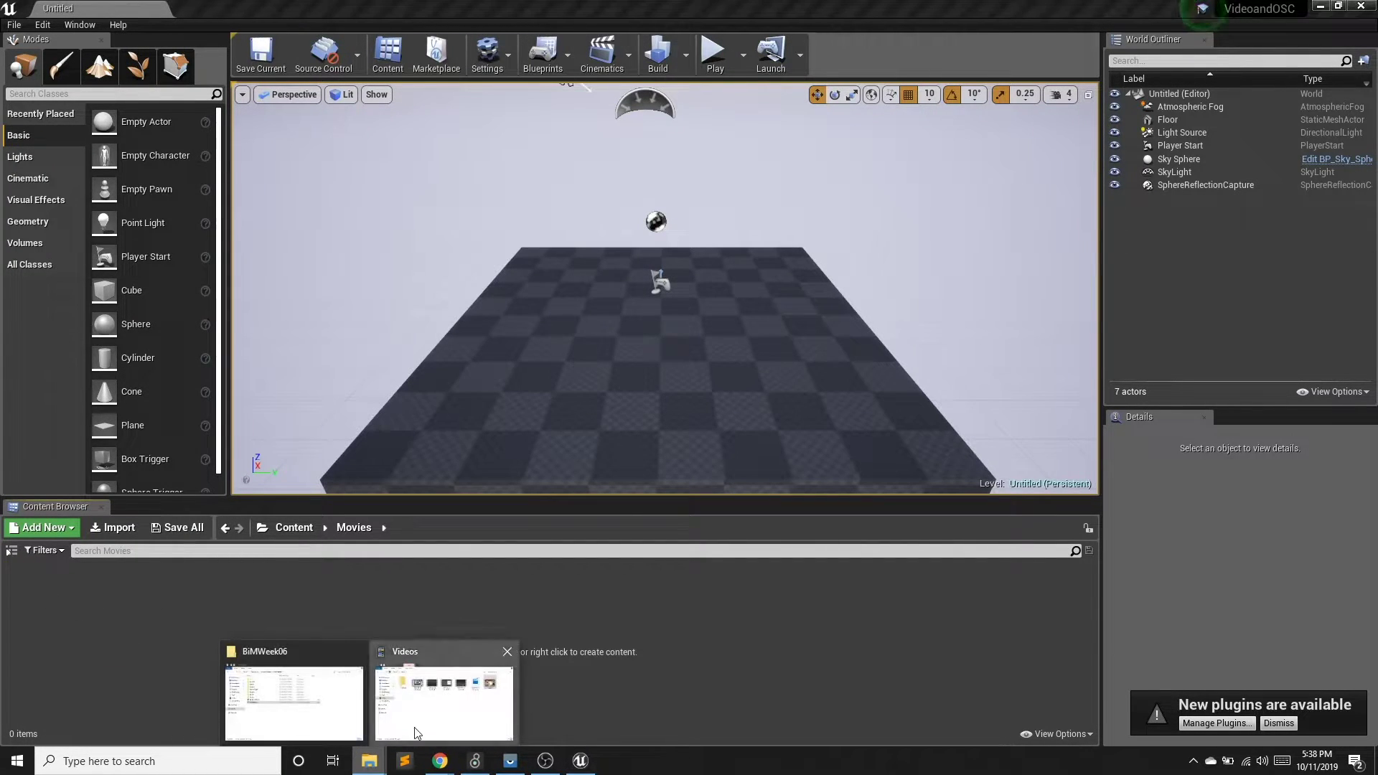
pyautogui.click(441, 689)
pyautogui.moveTo(692, 215); pyautogui.dragTo(741, 190)
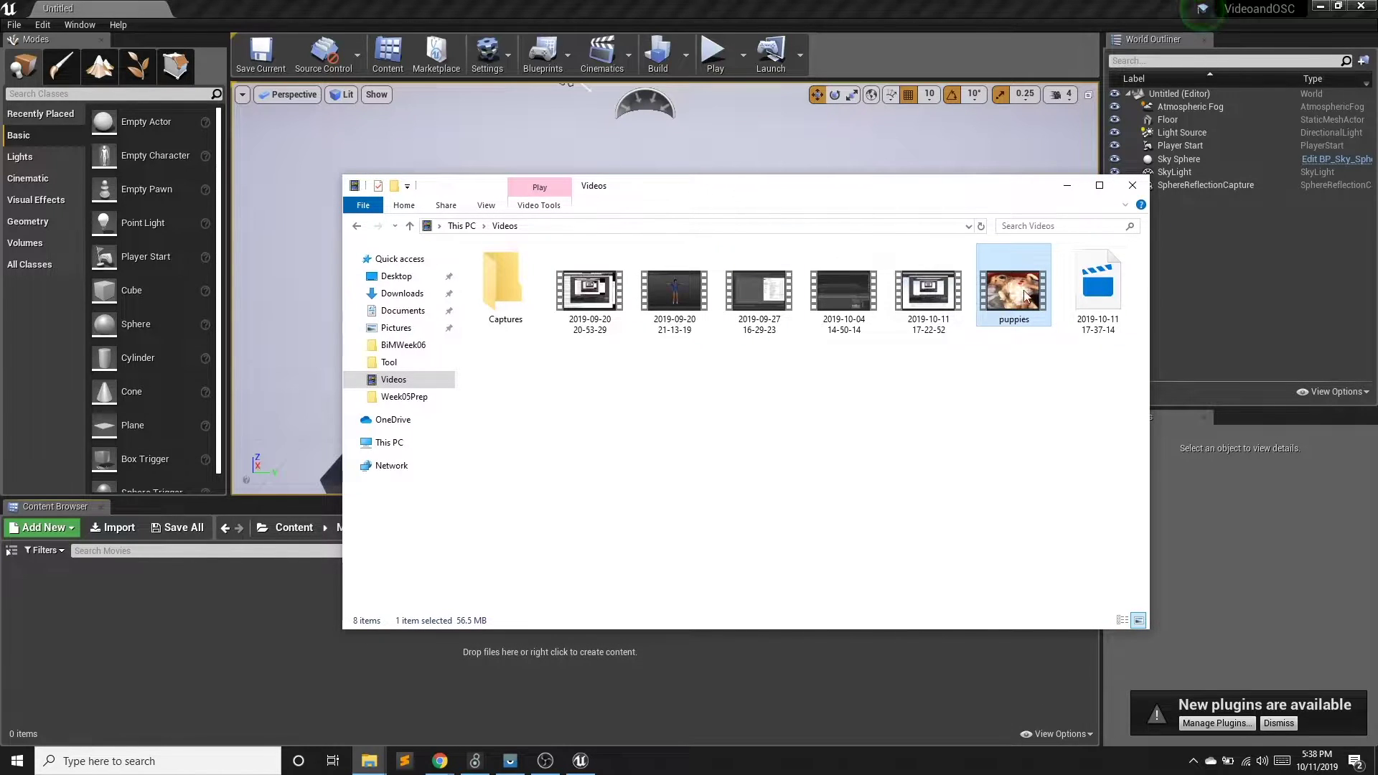
pyautogui.moveTo(1024, 278); pyautogui.dragTo(158, 633)
pyautogui.click(1067, 185)
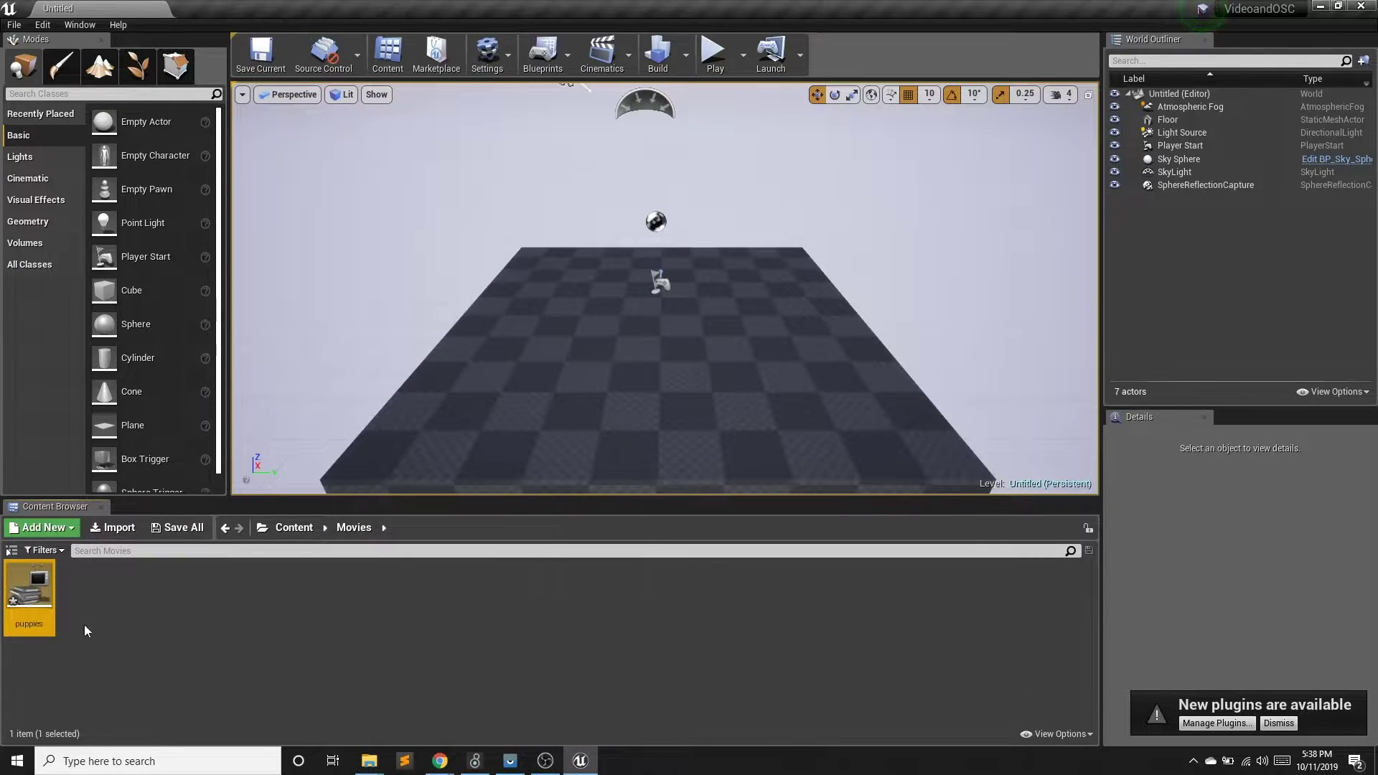
# Add a Media Player asset with a video output texture, named MediaPlayer.
pyautogui.rightClick(135, 600)
pyautogui.moveTo(201, 513)
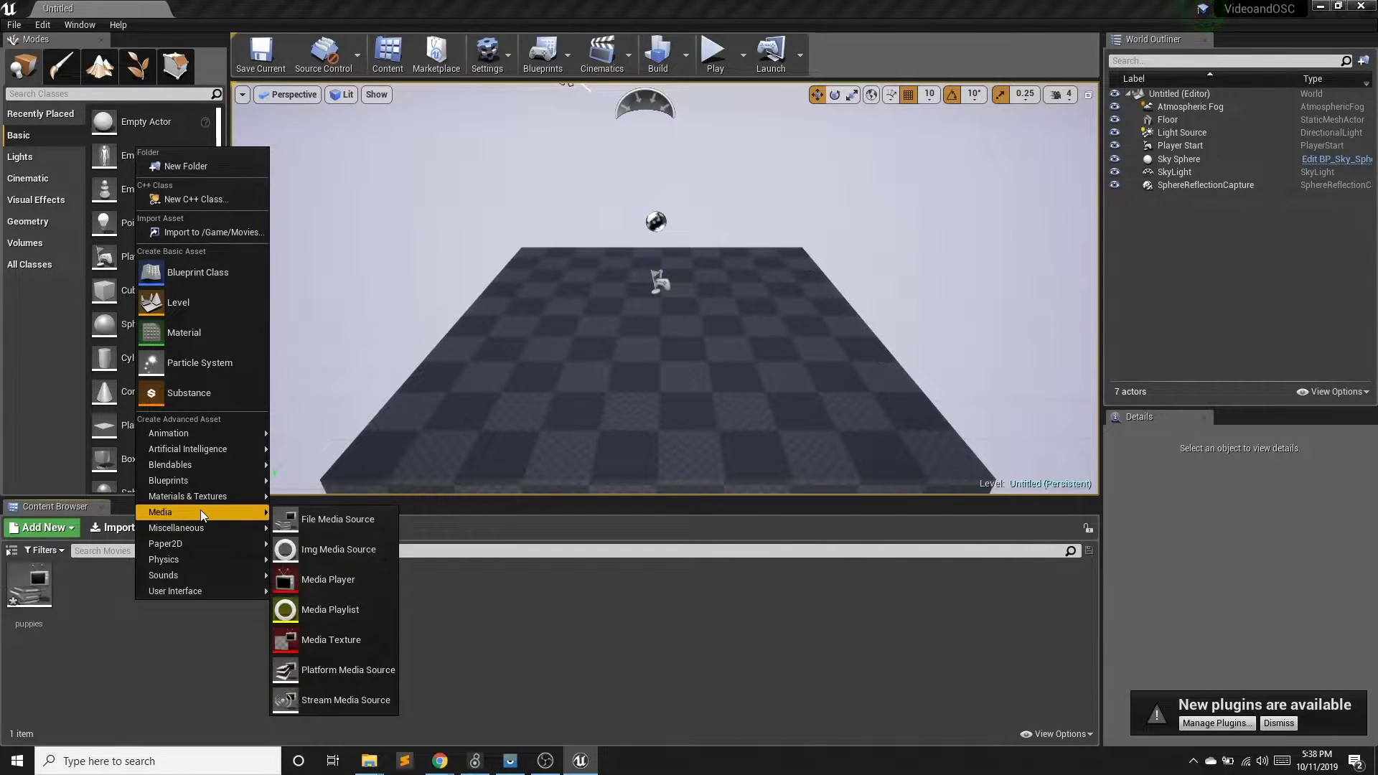
pyautogui.click(361, 579)
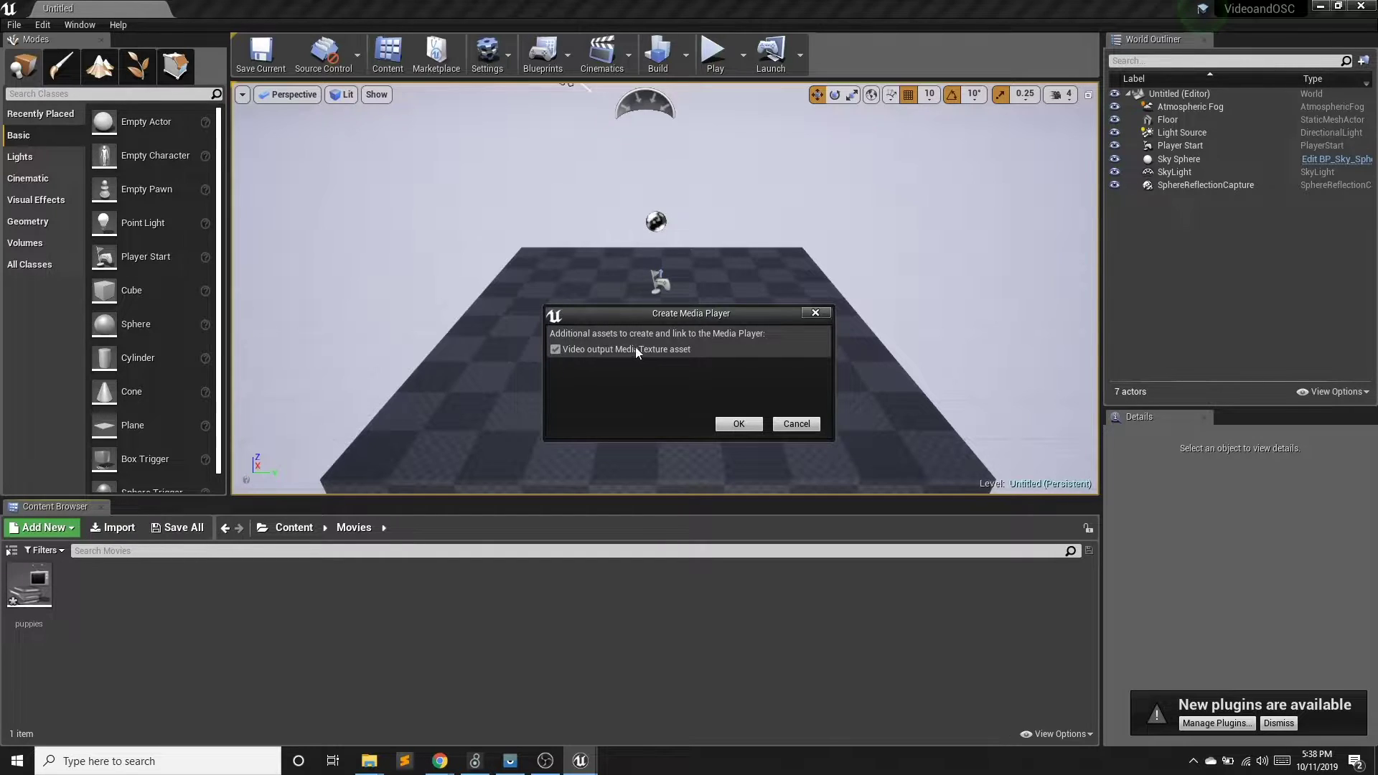
pyautogui.click(734, 422)
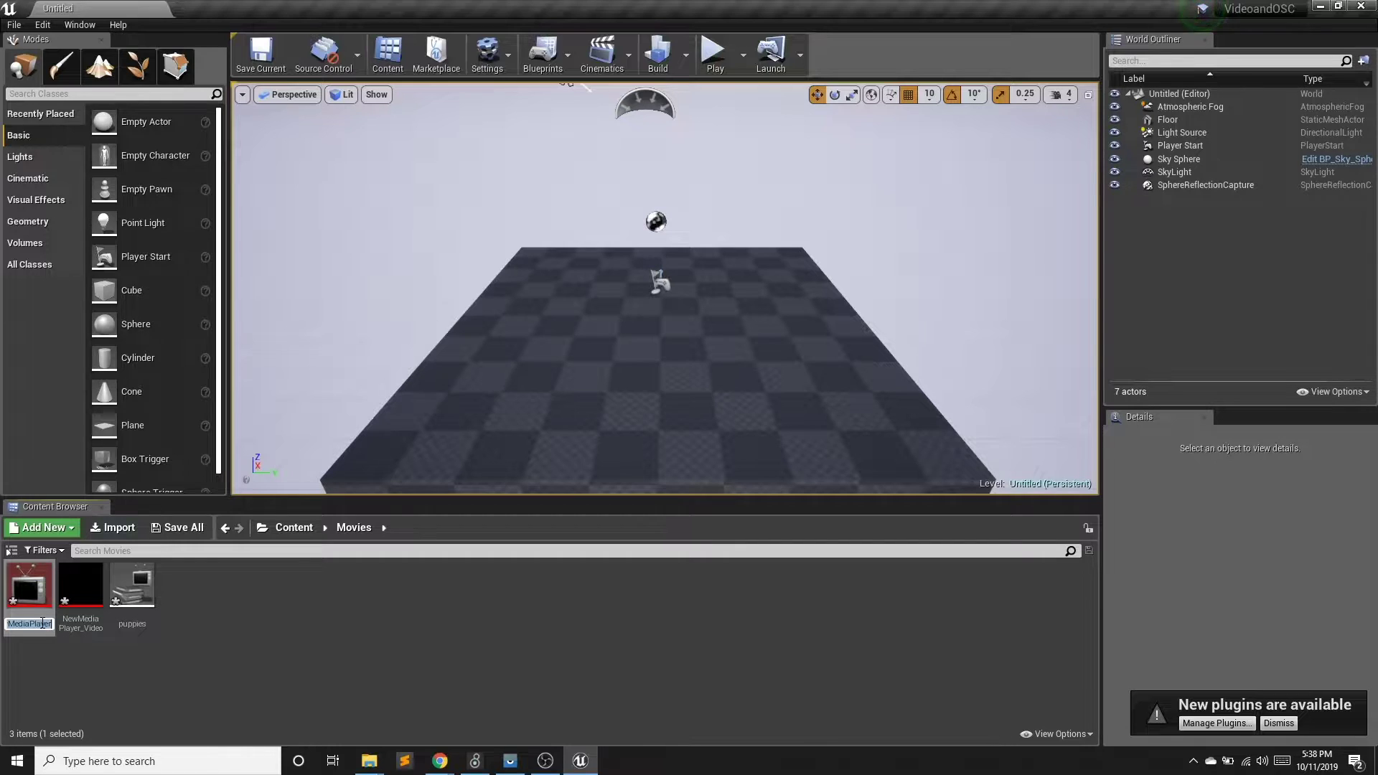
pyautogui.write('Meida')
pyautogui.press('BackSpace')
pyautogui.press('BackSpace')
pyautogui.press('BackSpace')
pyautogui.write('diaPlayer')
pyautogui.press('Return')
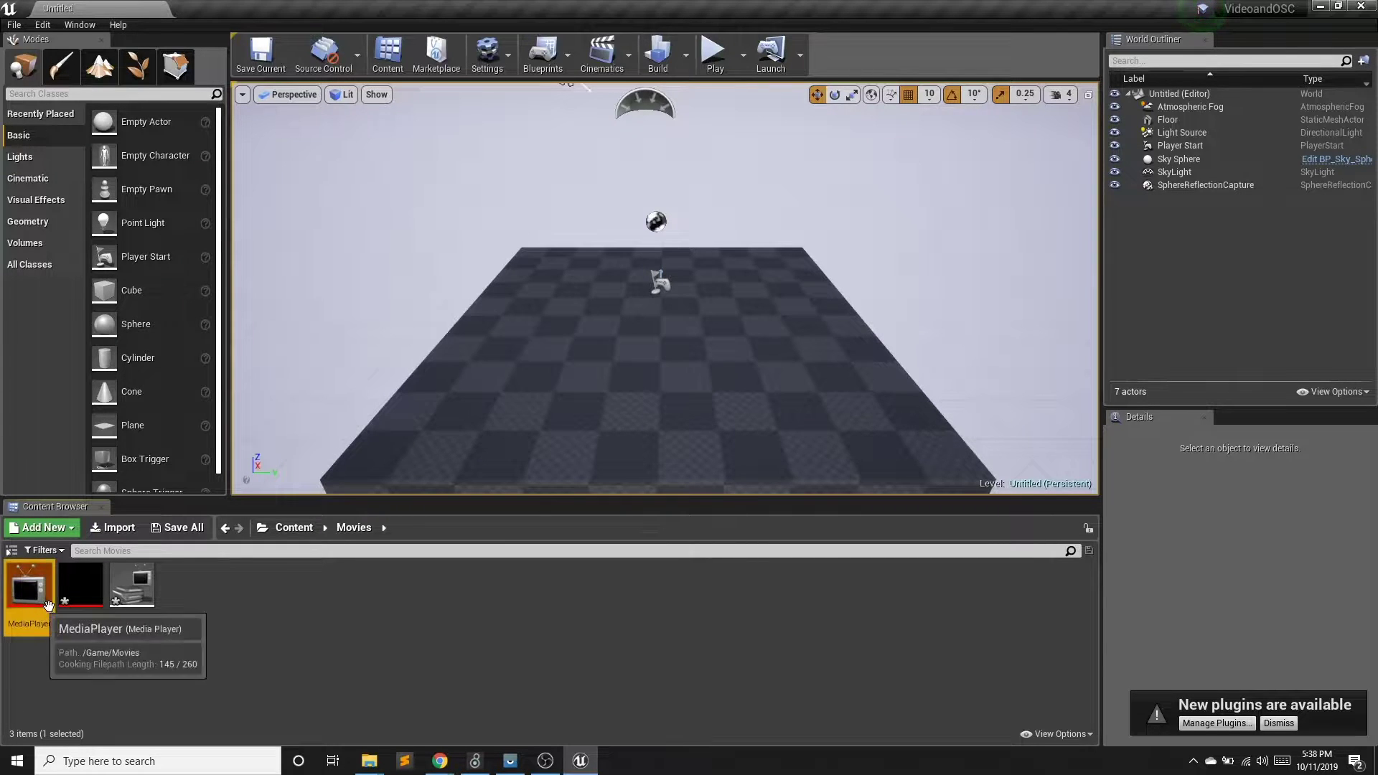
# Load the puppies video into MediaPlayer, turn off Play on Open, and save it.
pyautogui.doubleClick(80, 587)
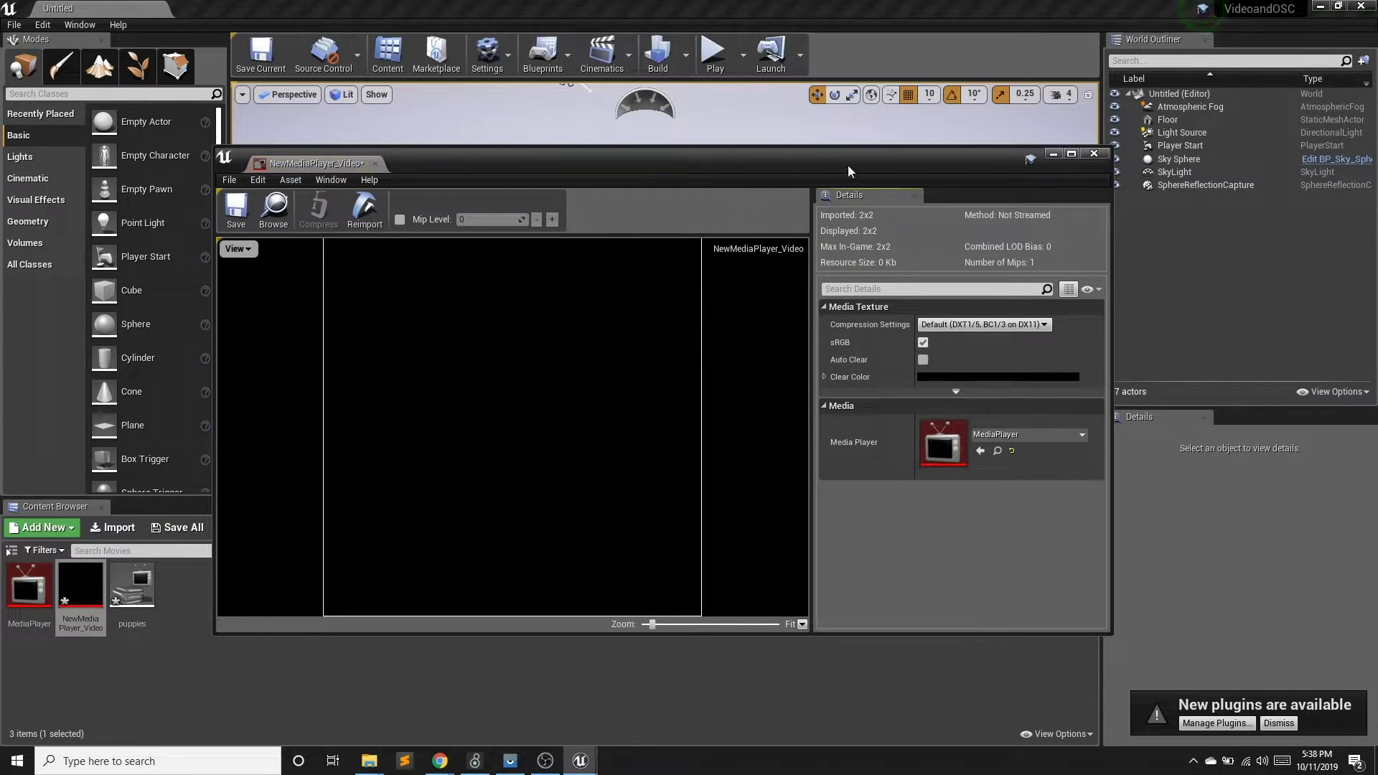
pyautogui.click(892, 137)
pyautogui.click(24, 590)
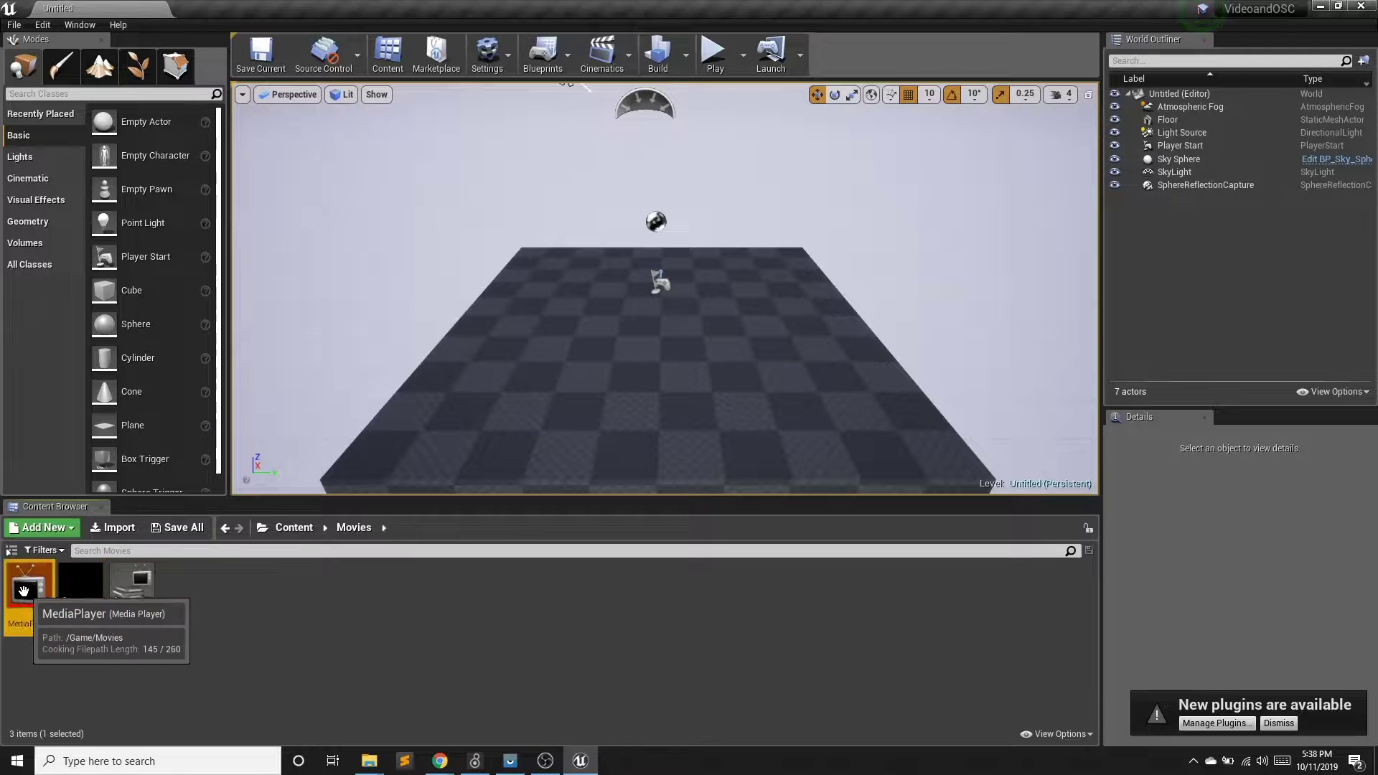
pyautogui.doubleClick(24, 590)
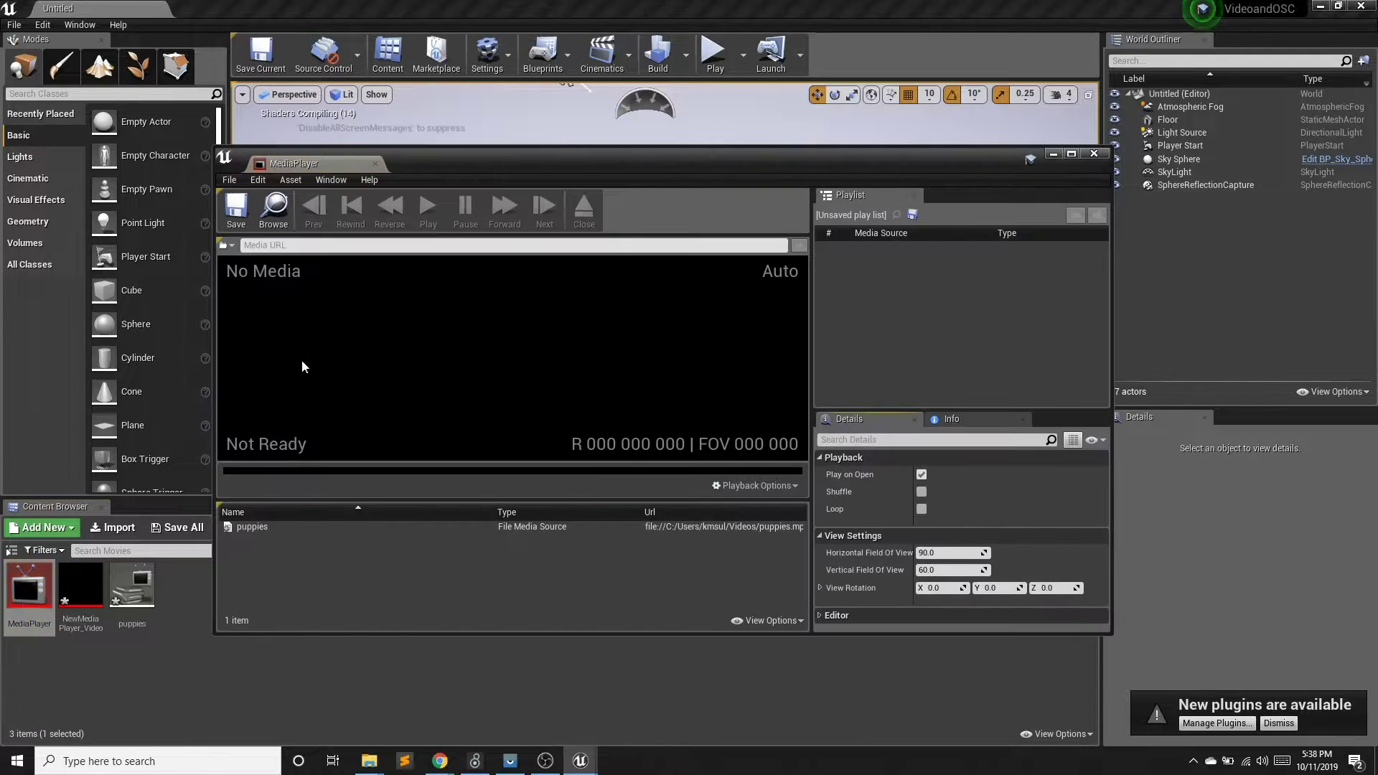
pyautogui.doubleClick(370, 530)
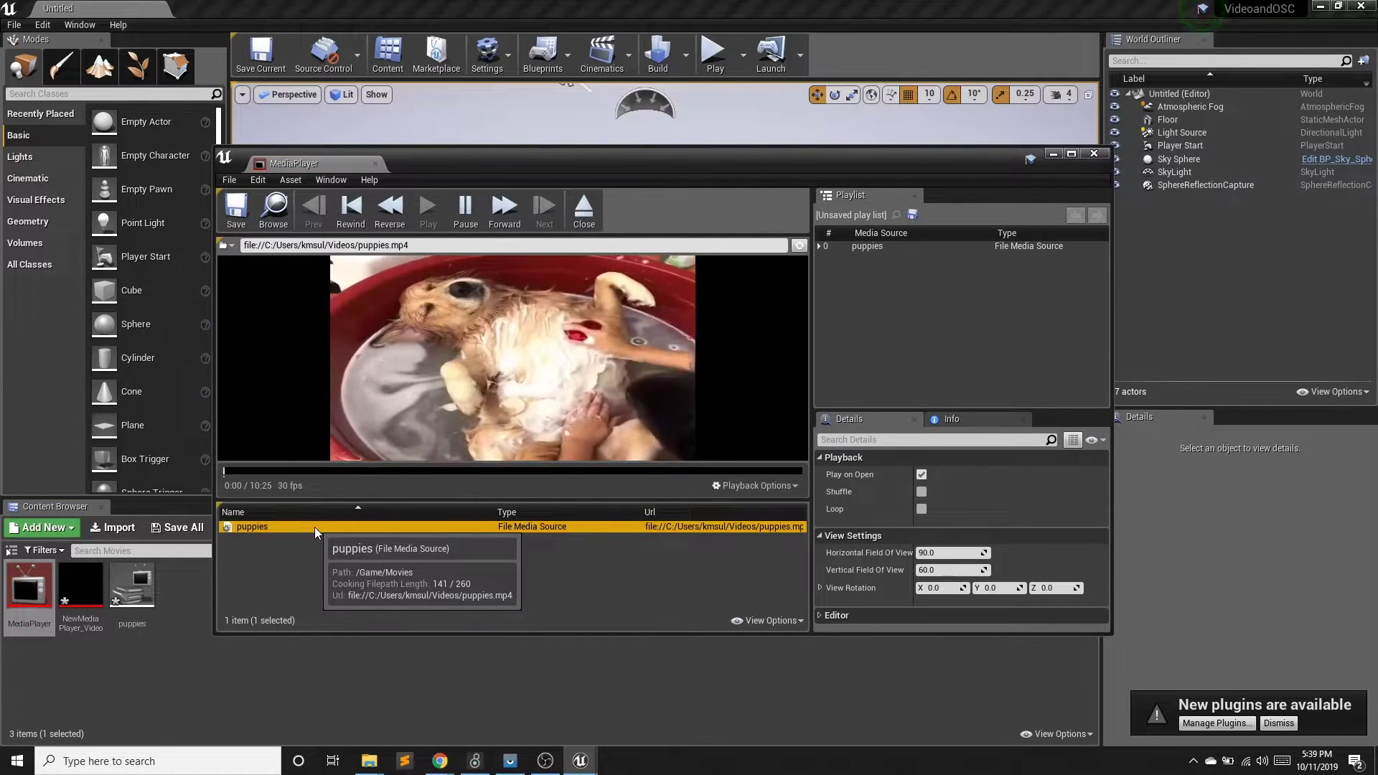
pyautogui.click(465, 208)
pyautogui.click(920, 474)
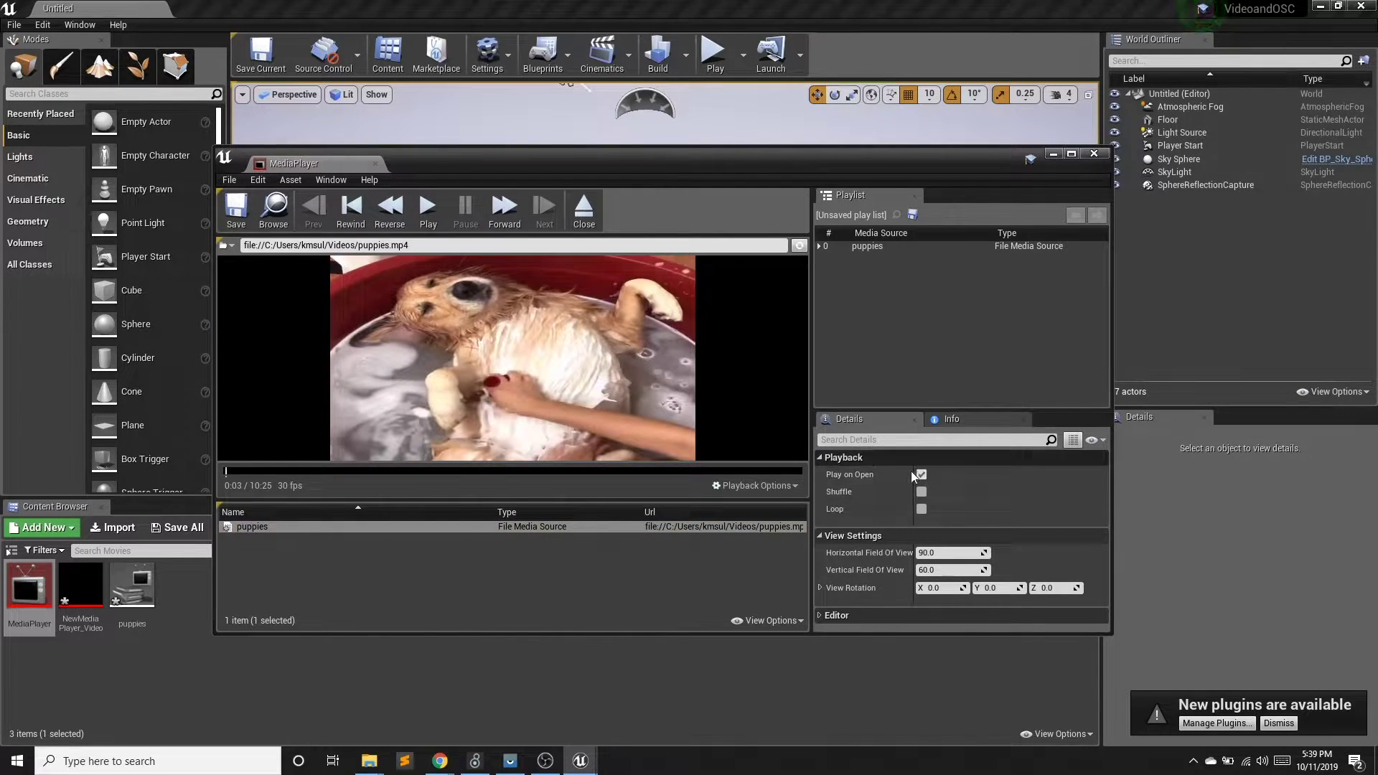
pyautogui.click(921, 475)
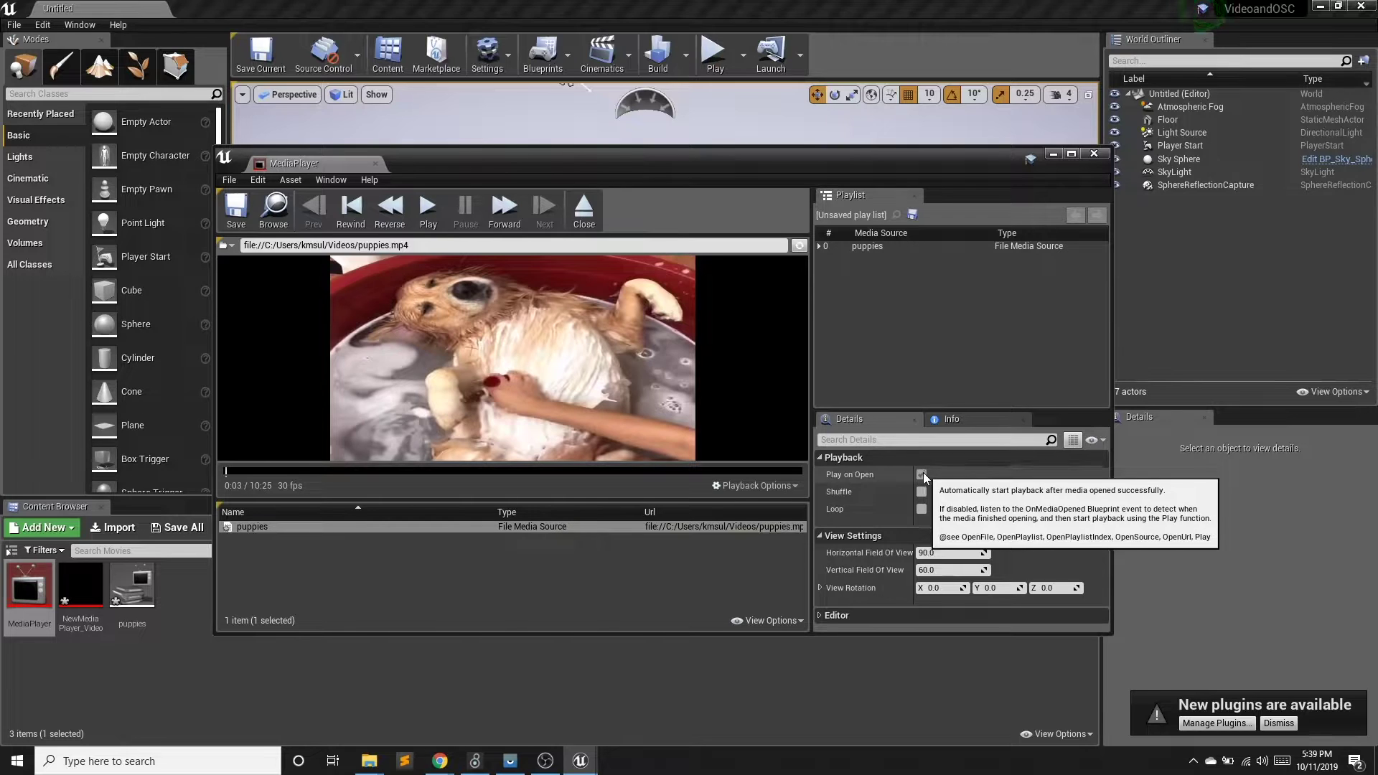
pyautogui.click(921, 474)
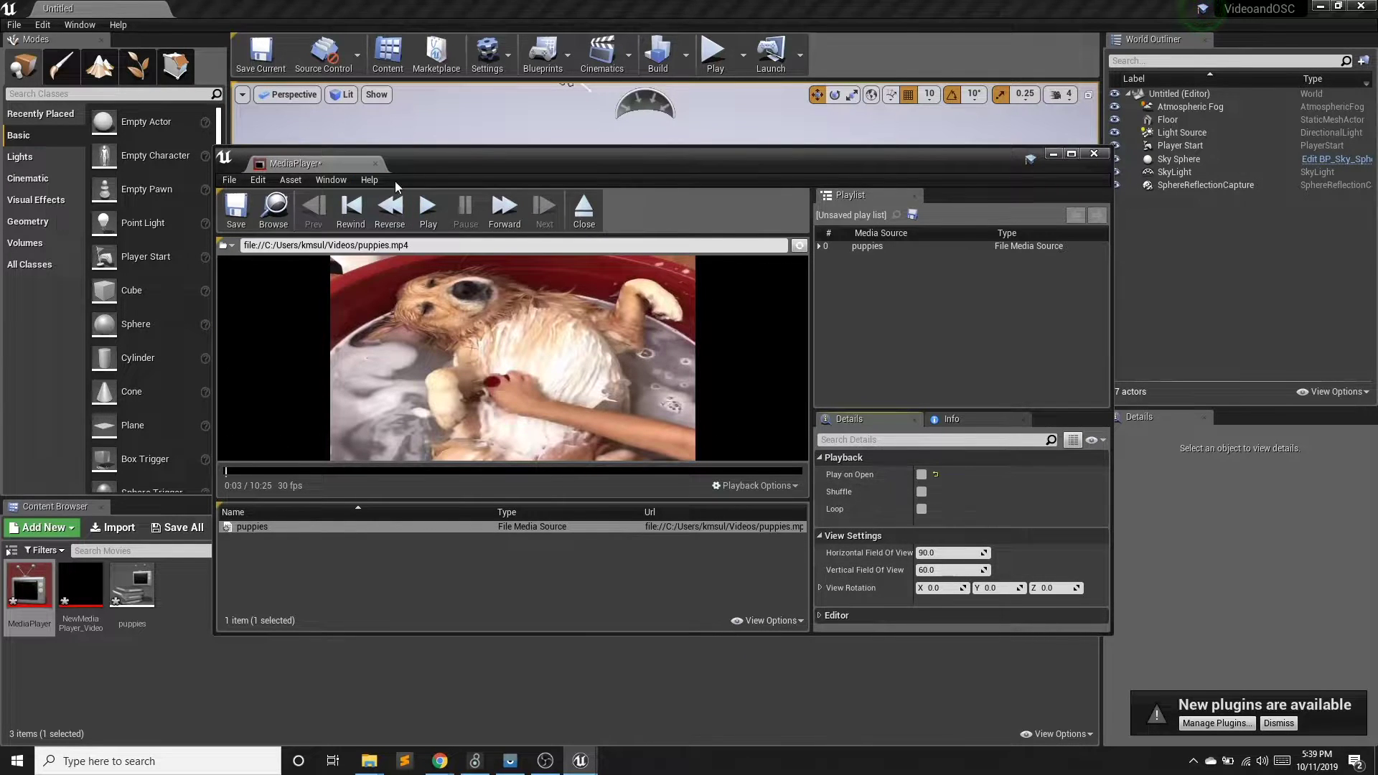
pyautogui.click(236, 208)
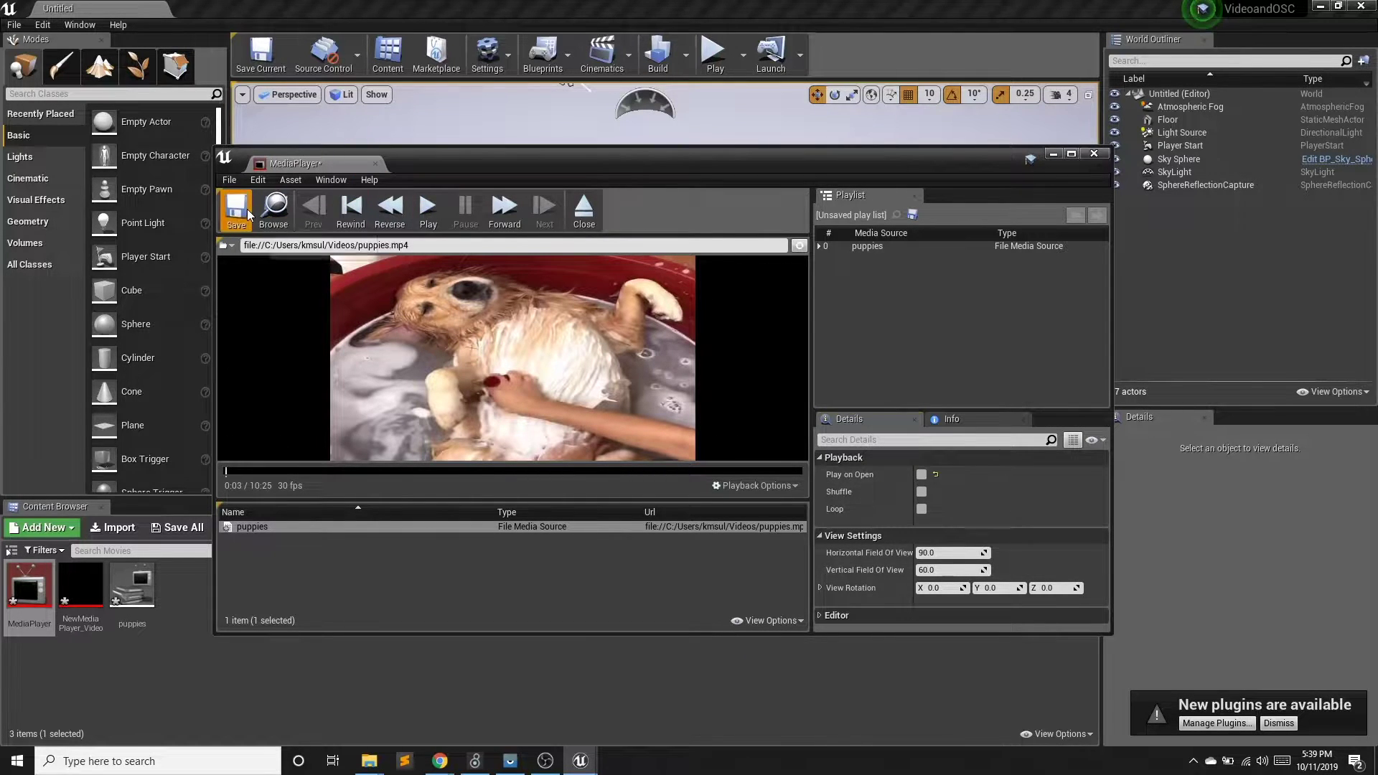
pyautogui.click(1094, 153)
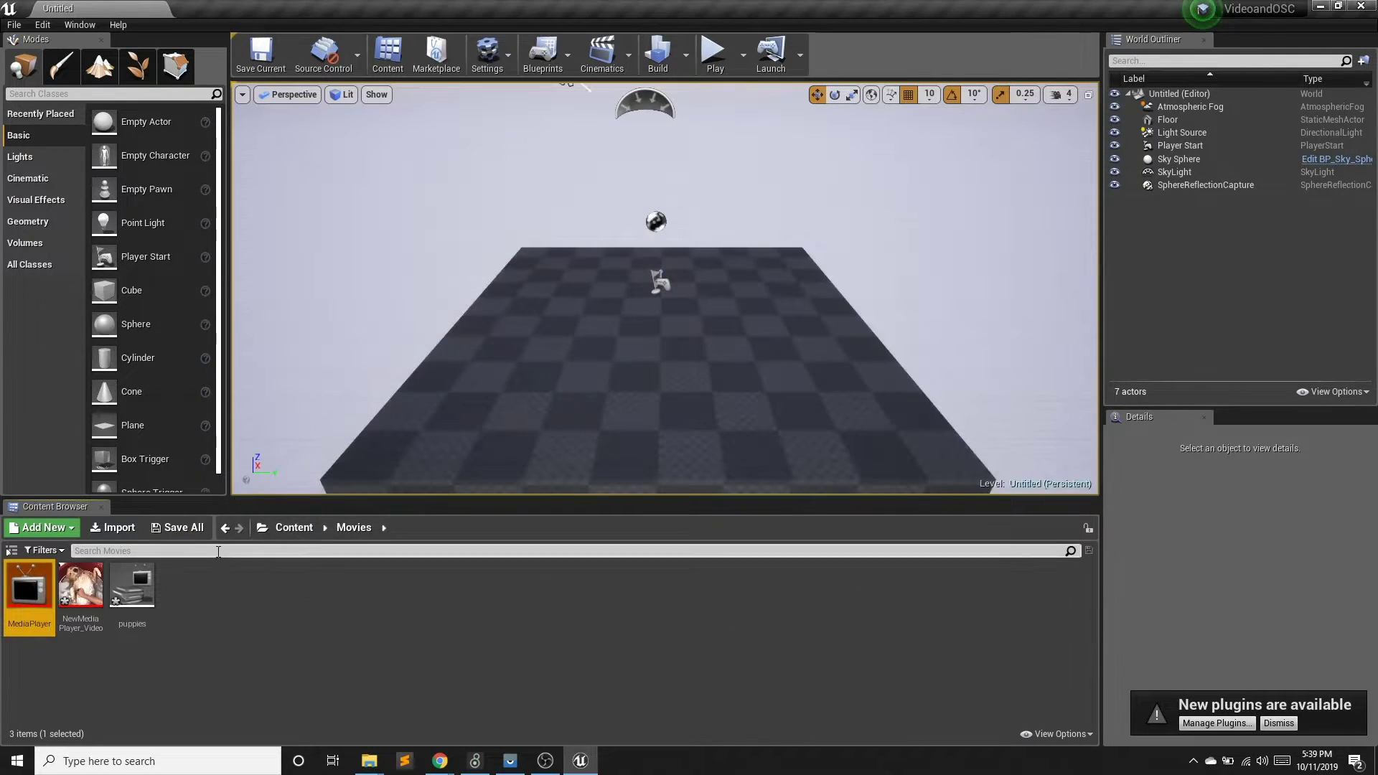
# Create the M_Puppies material from NewMediaPlayer_Video and save all modified movie assets.
pyautogui.rightClick(78, 597)
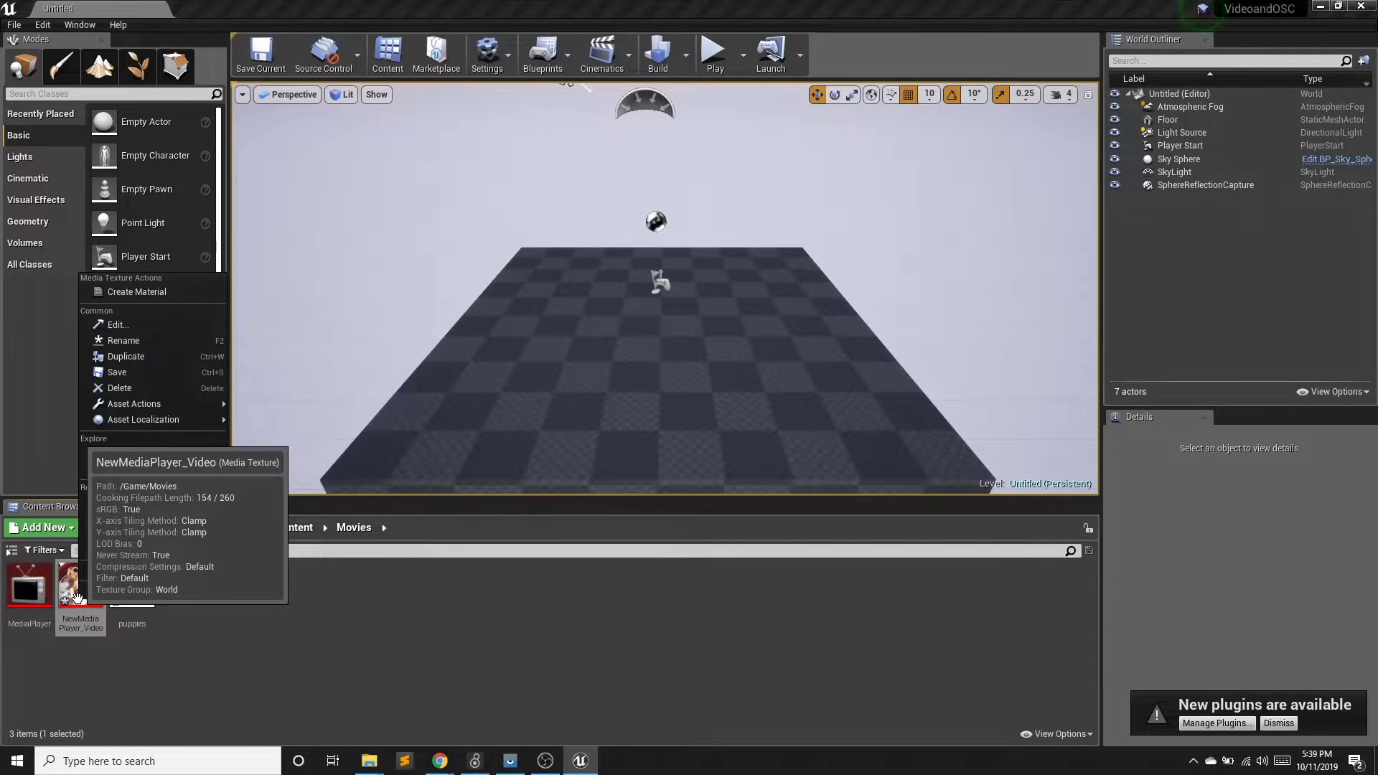
pyautogui.click(162, 294)
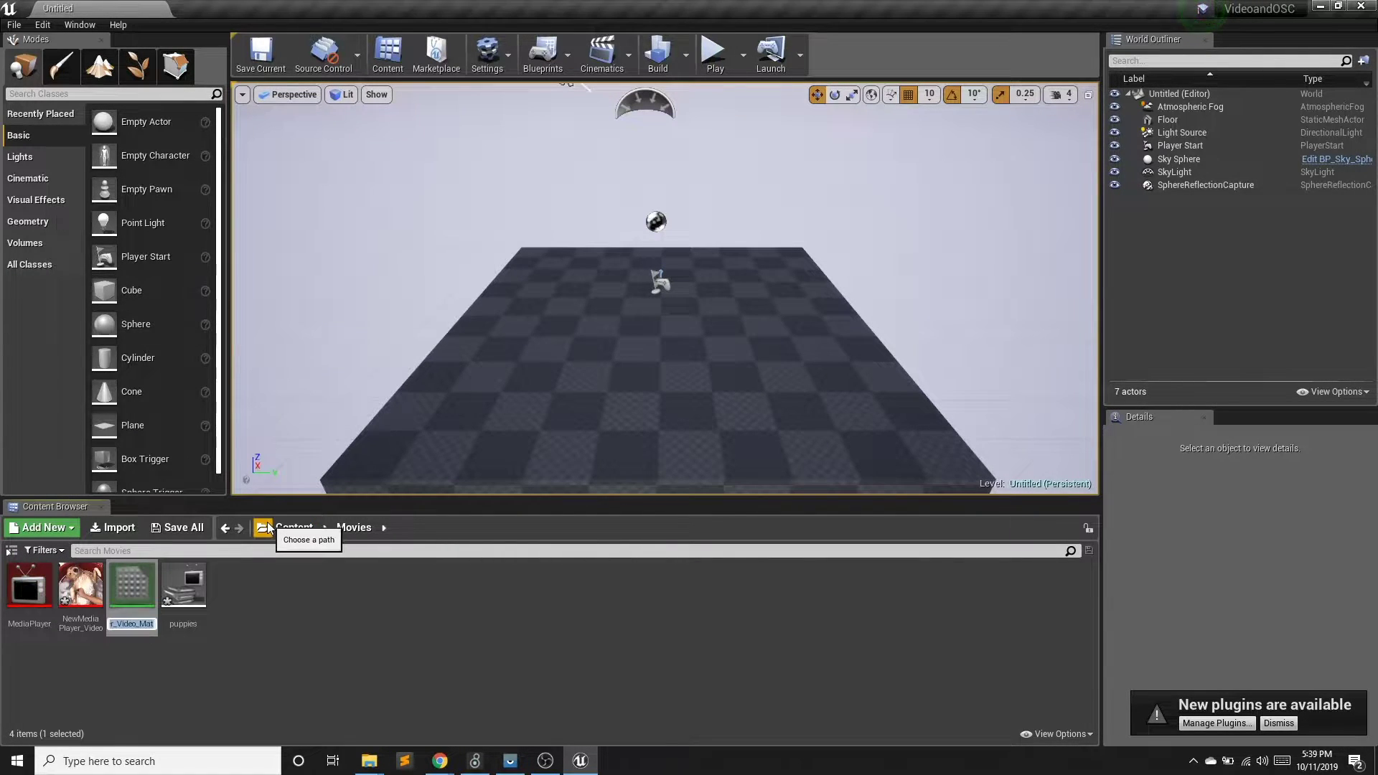
pyautogui.write('M_Puppeies')
pyautogui.press('Return')
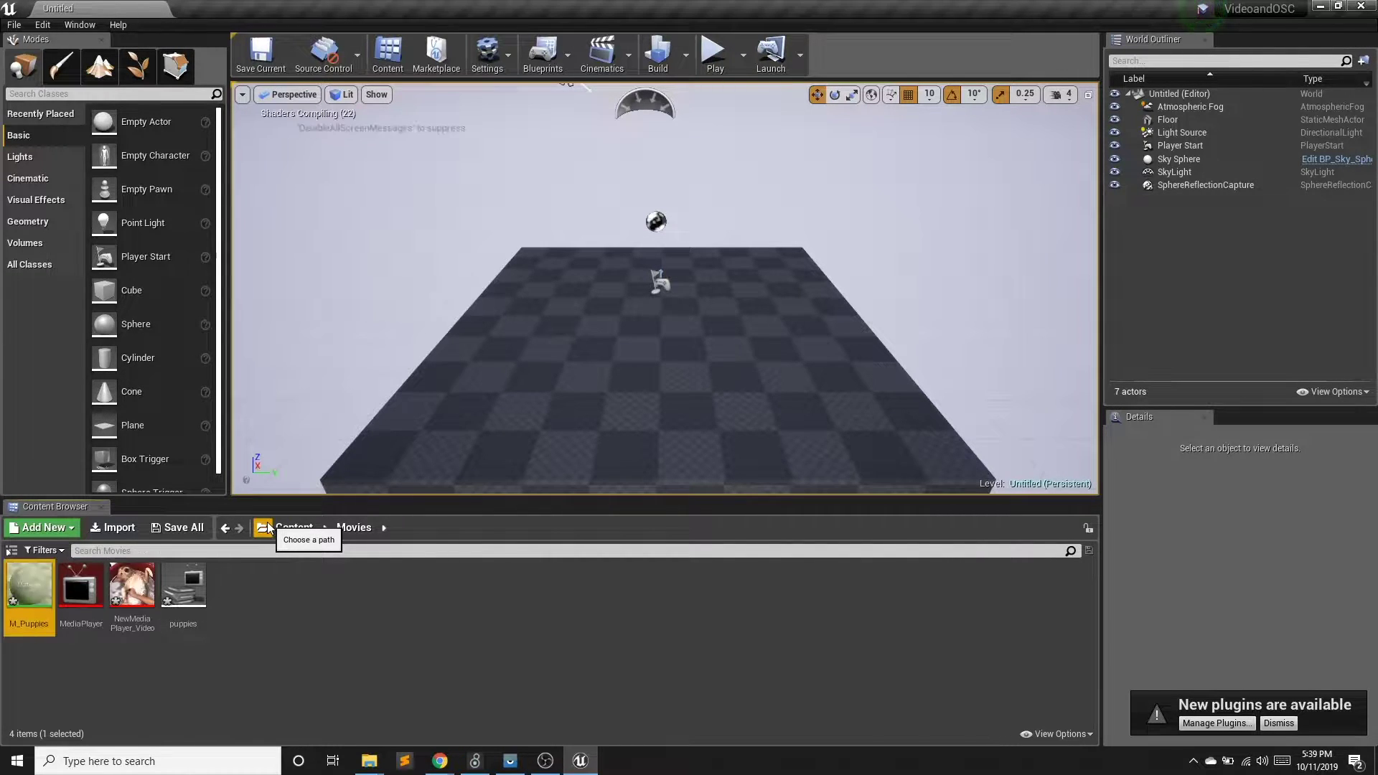
pyautogui.click(176, 528)
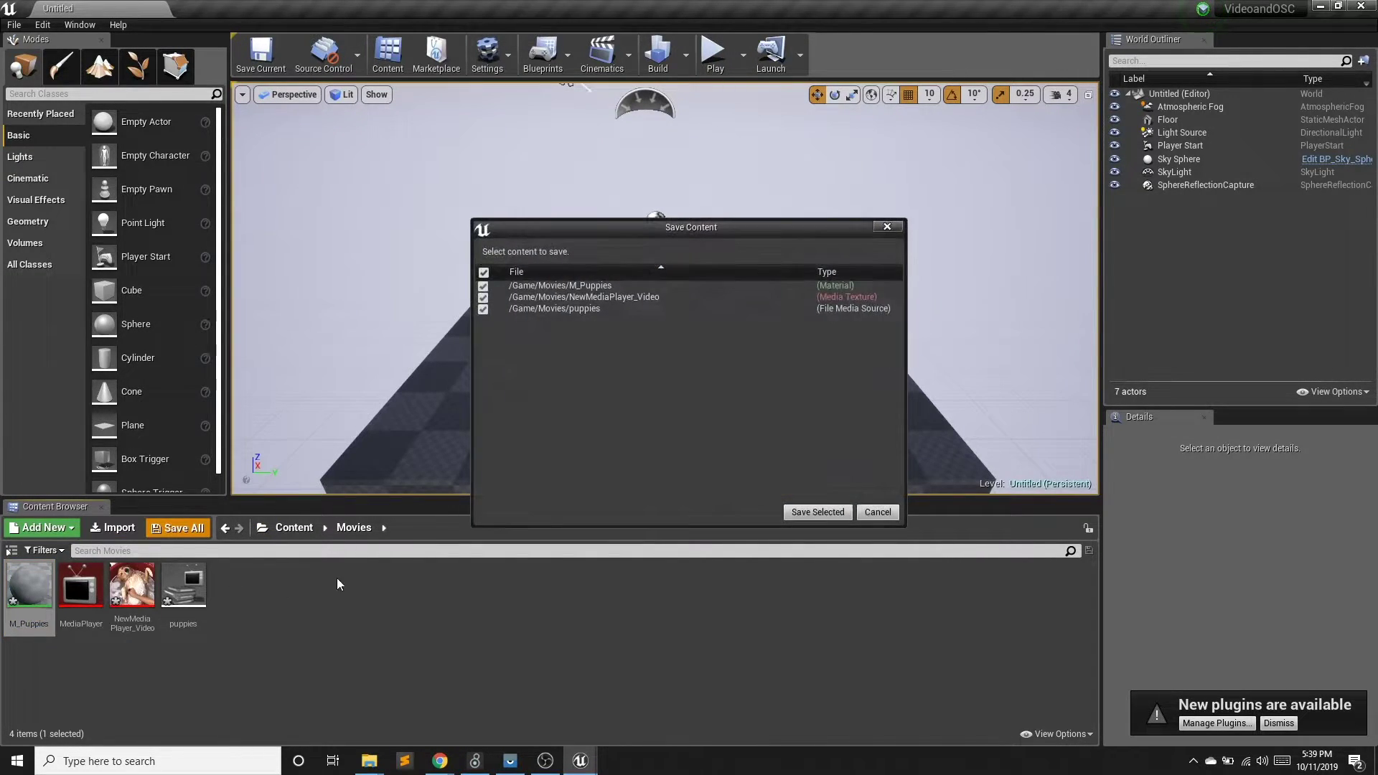
pyautogui.click(814, 516)
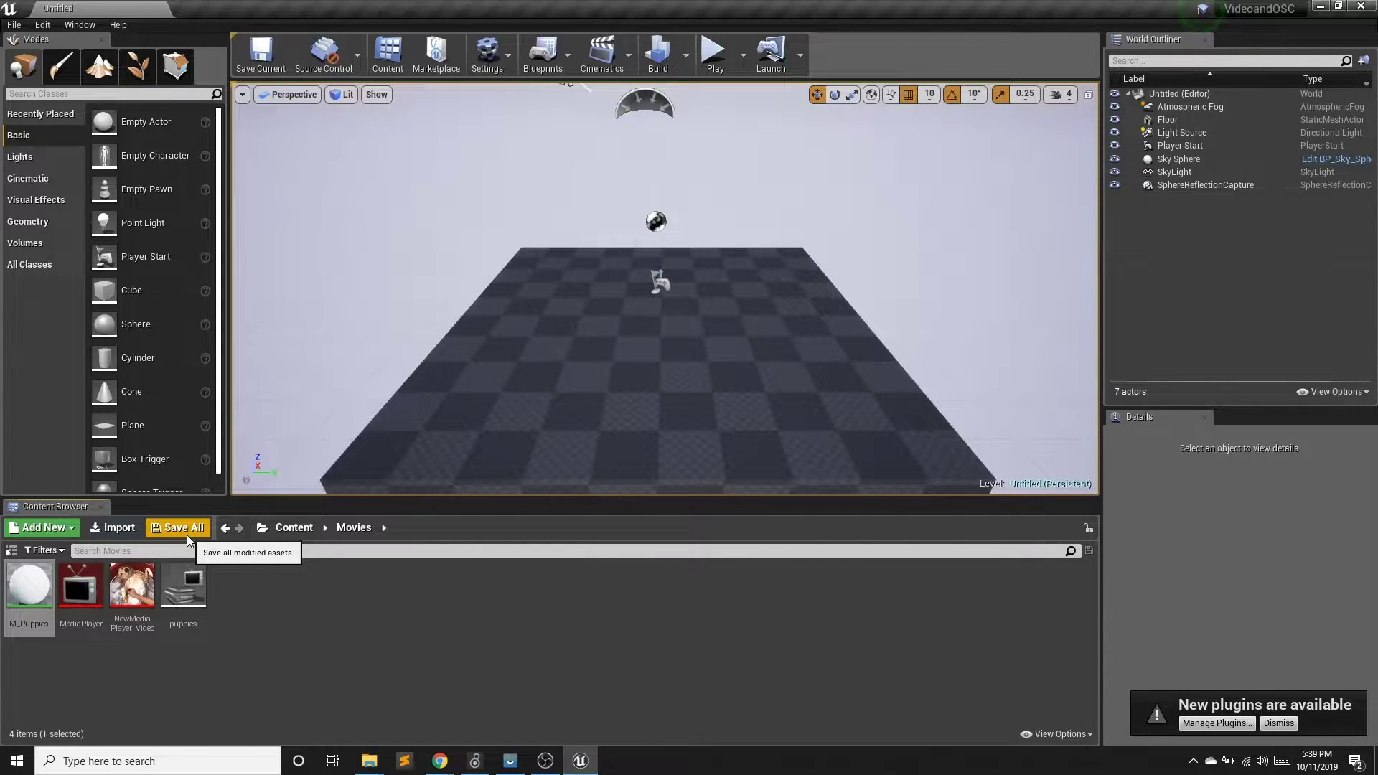
# Create a Blueprints folder in the Content root and open it.
pyautogui.click(289, 531)
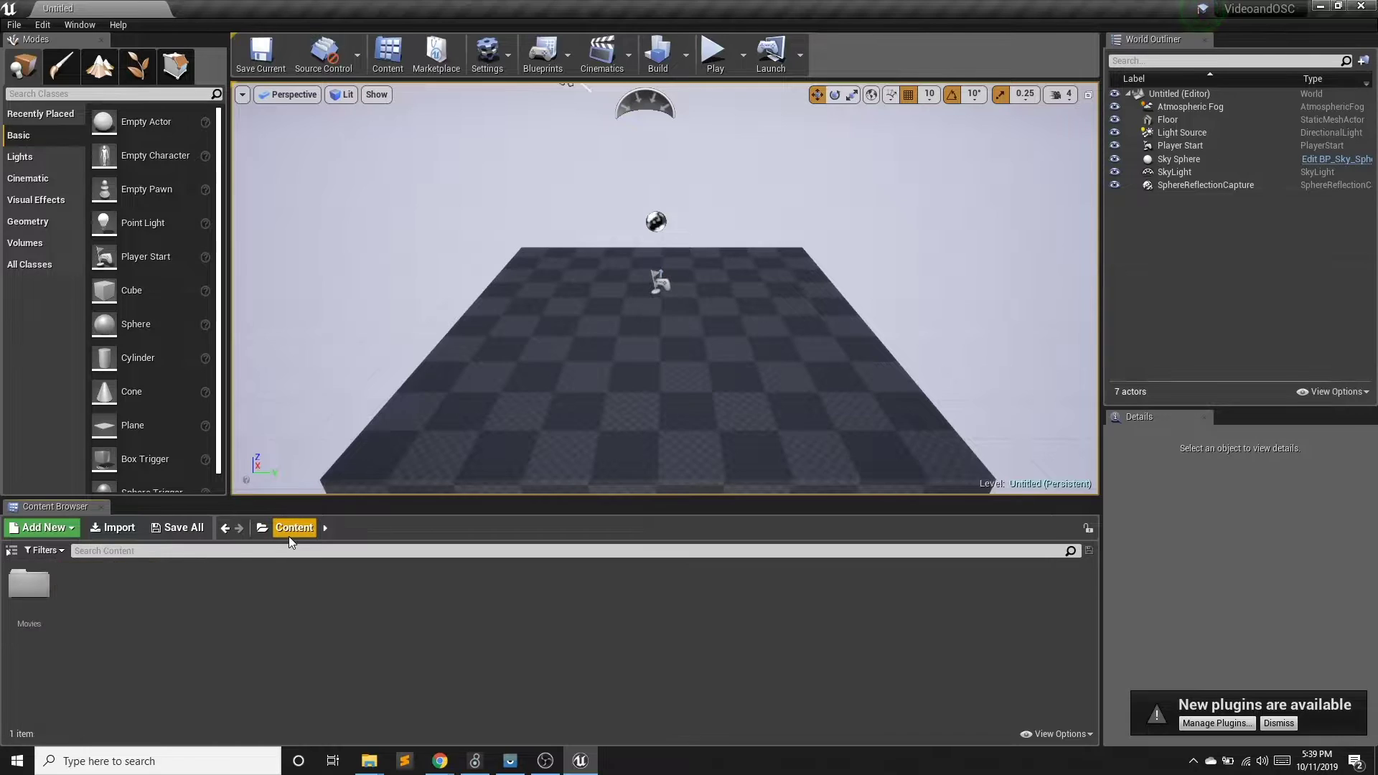
pyautogui.rightClick(142, 592)
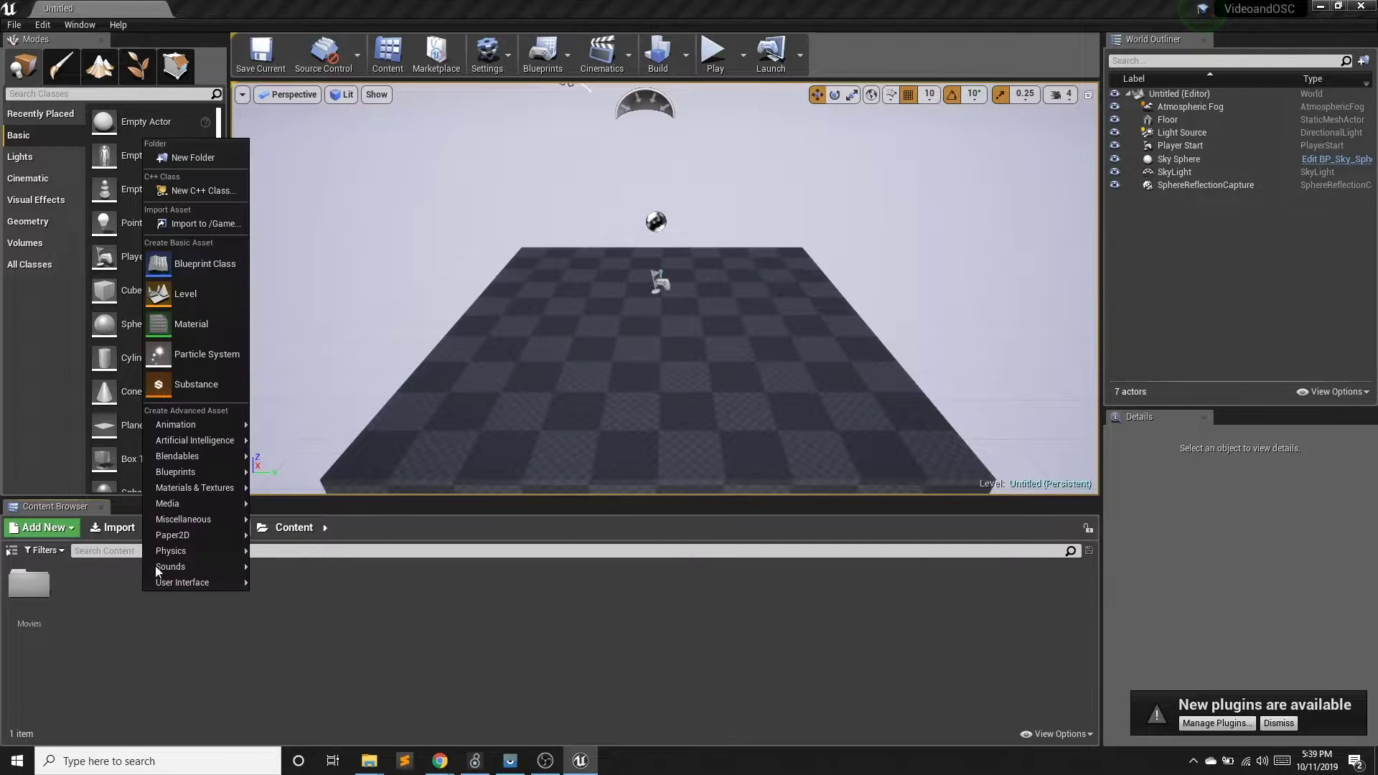
pyautogui.click(214, 155)
pyautogui.write('Blueprints')
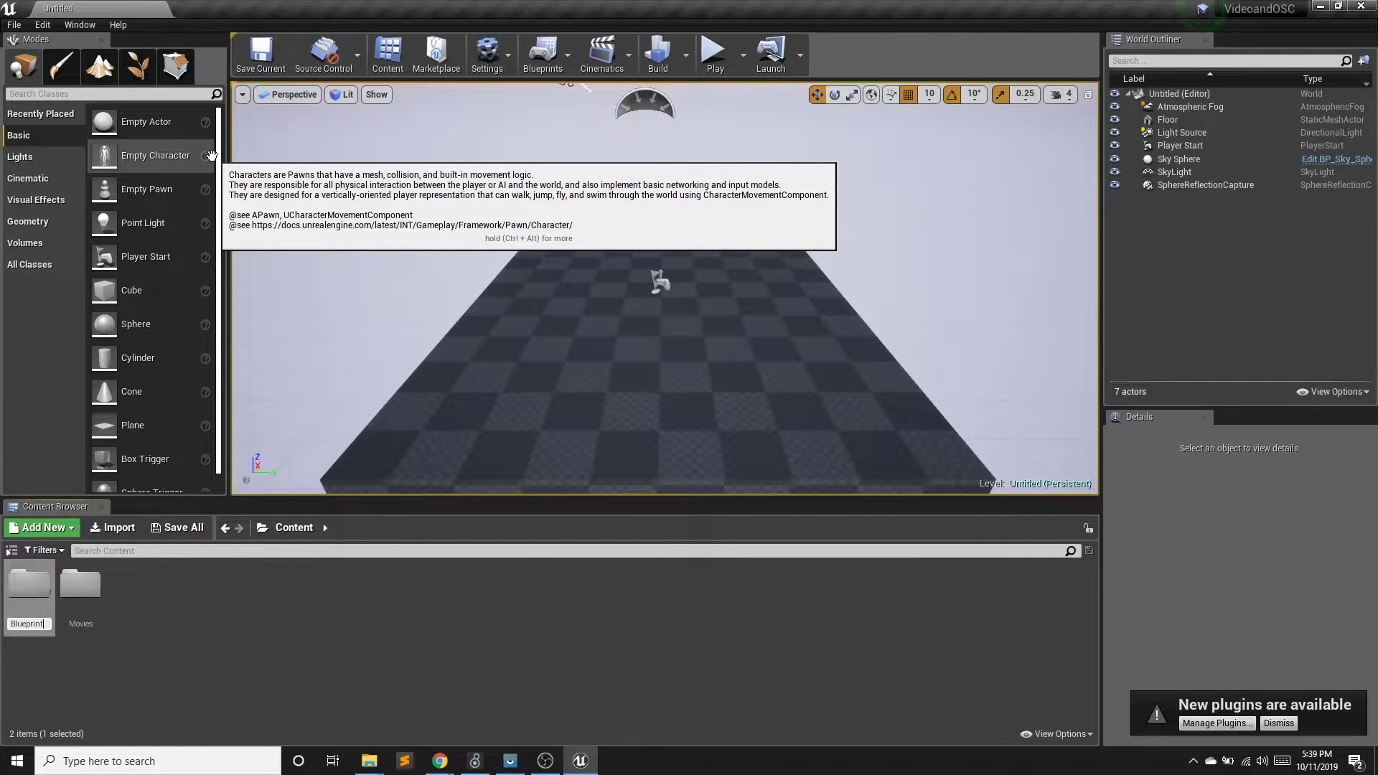
pyautogui.press('Return')
pyautogui.doubleClick(30, 582)
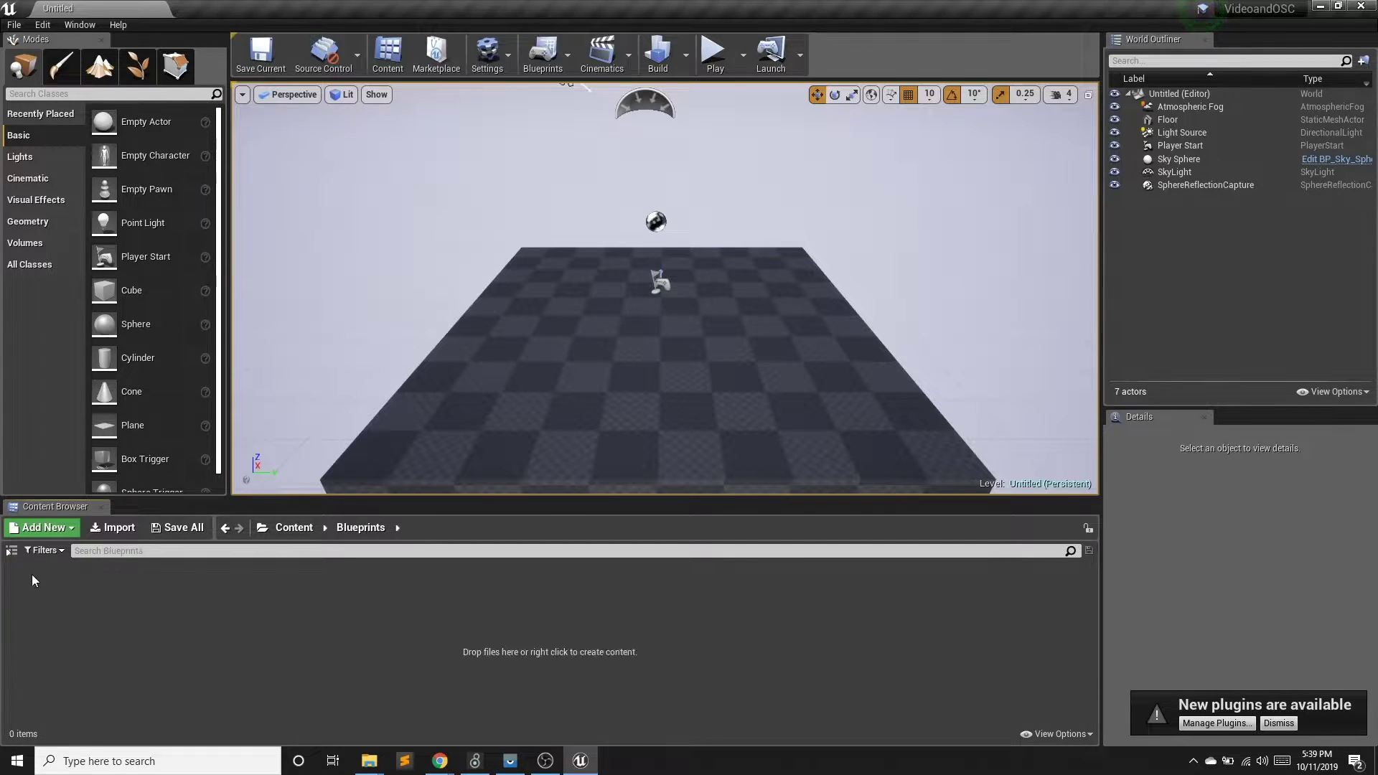
# Create an Actor Blueprint named BP_VideoWall and open it for editing.
pyautogui.rightClick(44, 589)
pyautogui.click(107, 262)
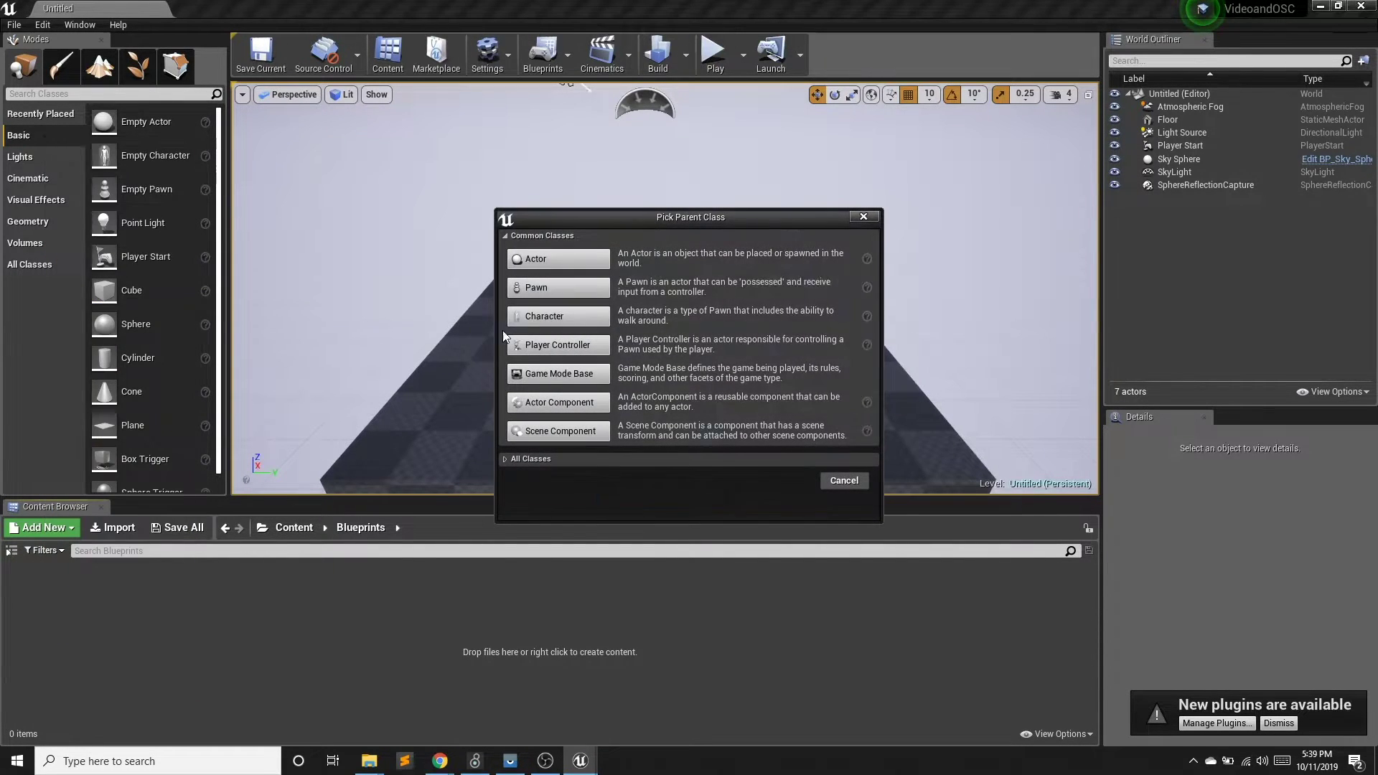
pyautogui.click(534, 260)
pyautogui.write('BP_Vid')
pyautogui.write('eoWall')
pyautogui.press('Return')
pyautogui.doubleClick(42, 605)
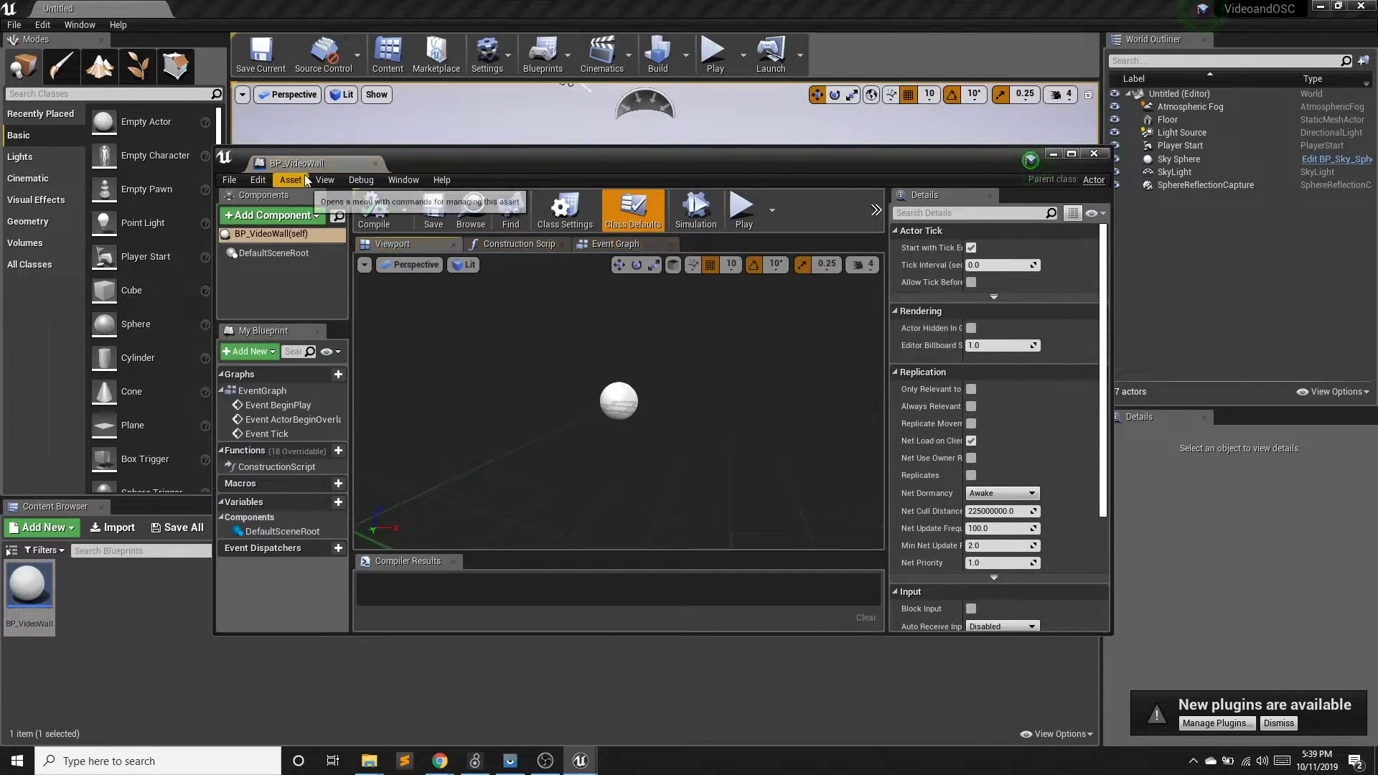
pyautogui.click(287, 63)
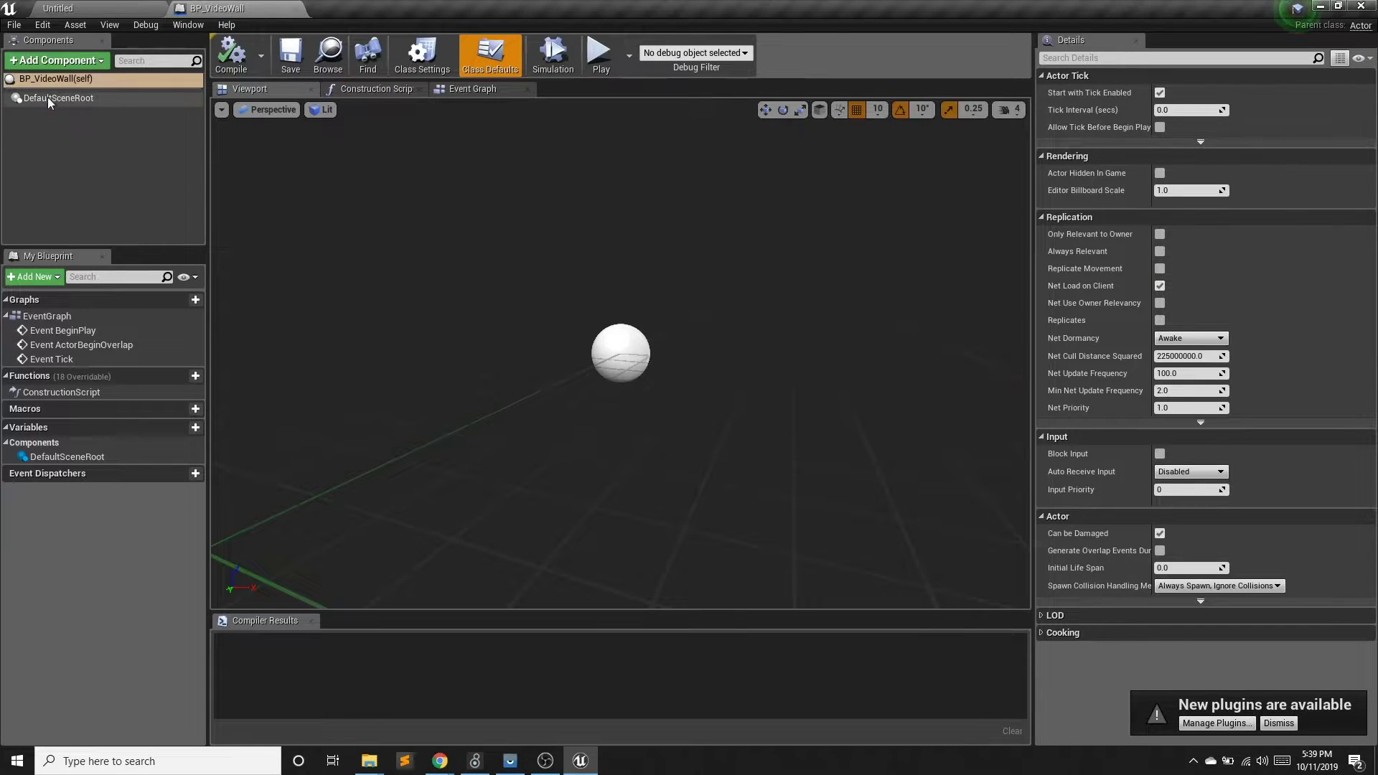
# Add a Plane component and stand it upright with a -90 pitch rotation.
pyautogui.click(58, 60)
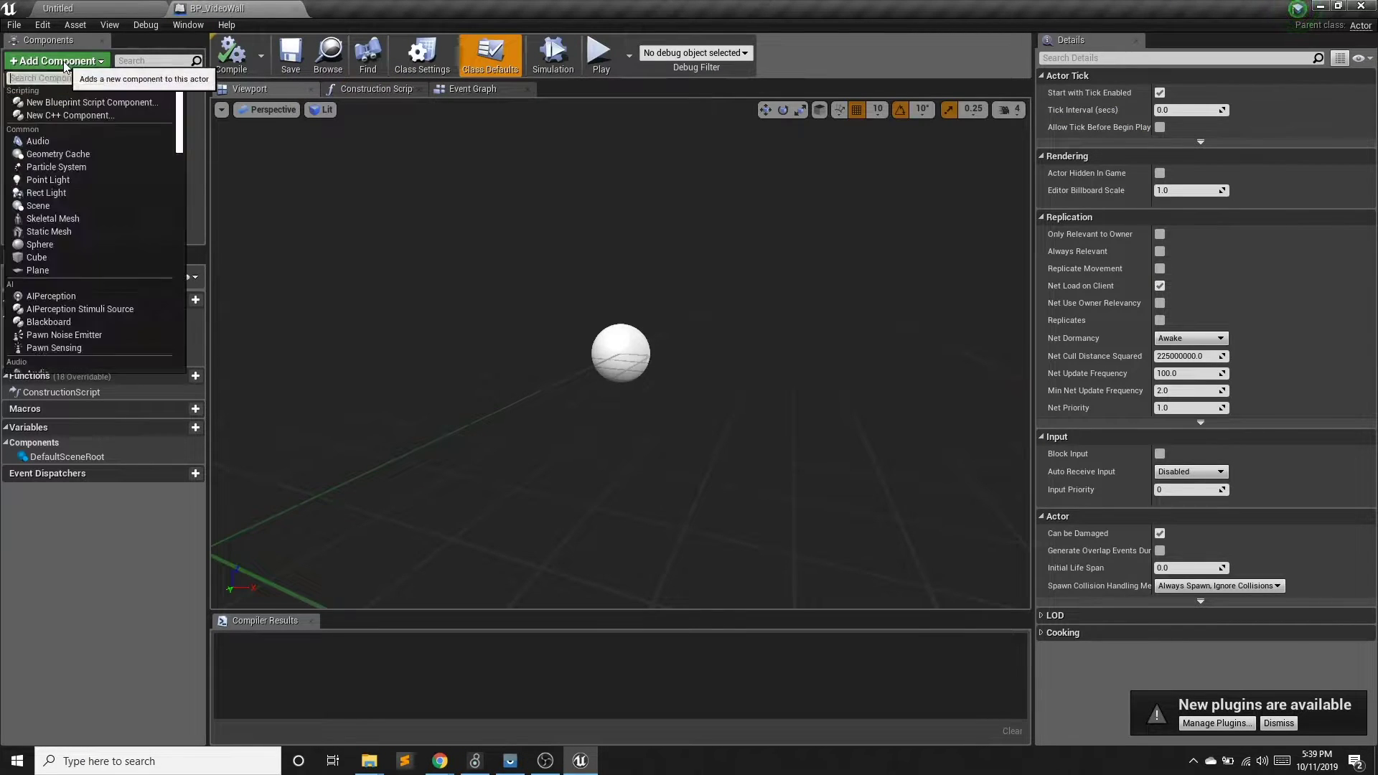
pyautogui.write('plane')
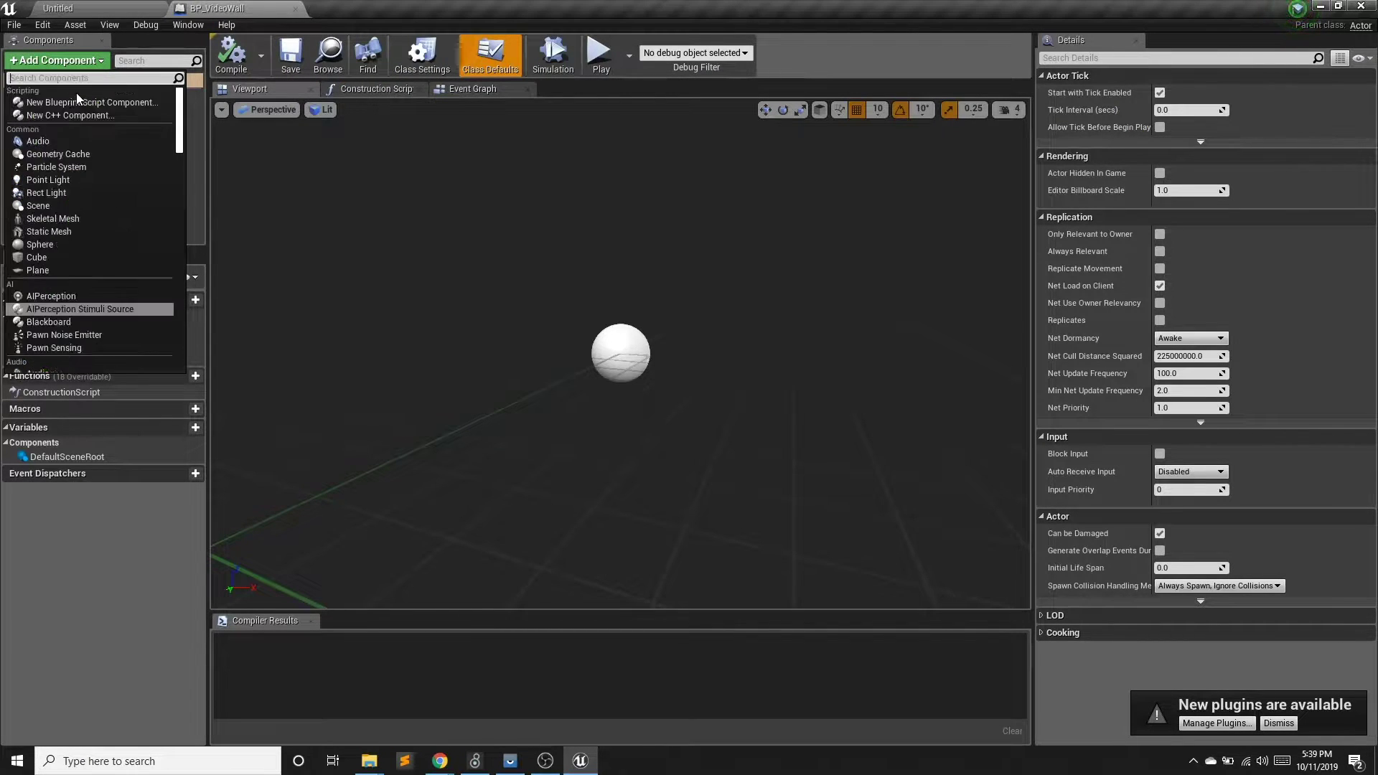
pyautogui.click(76, 94)
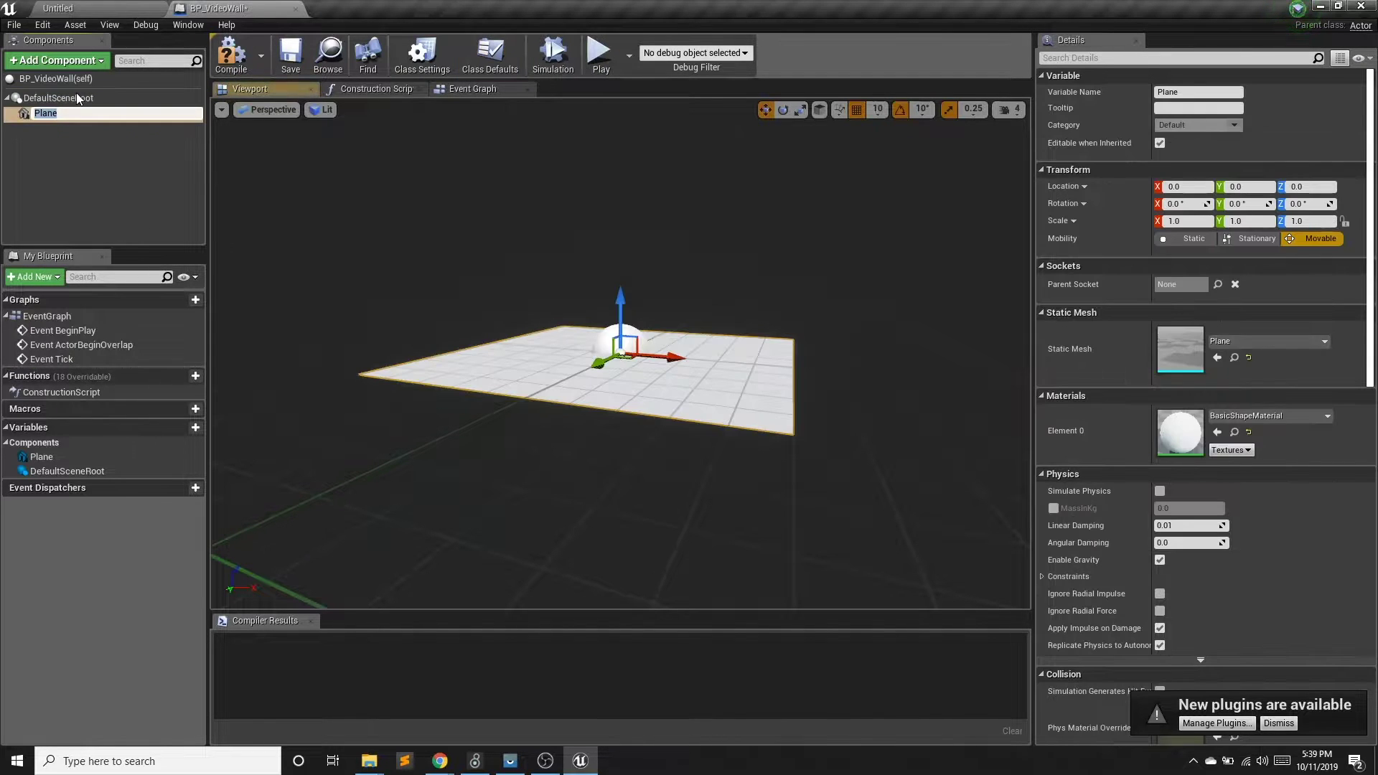
pyautogui.click(783, 109)
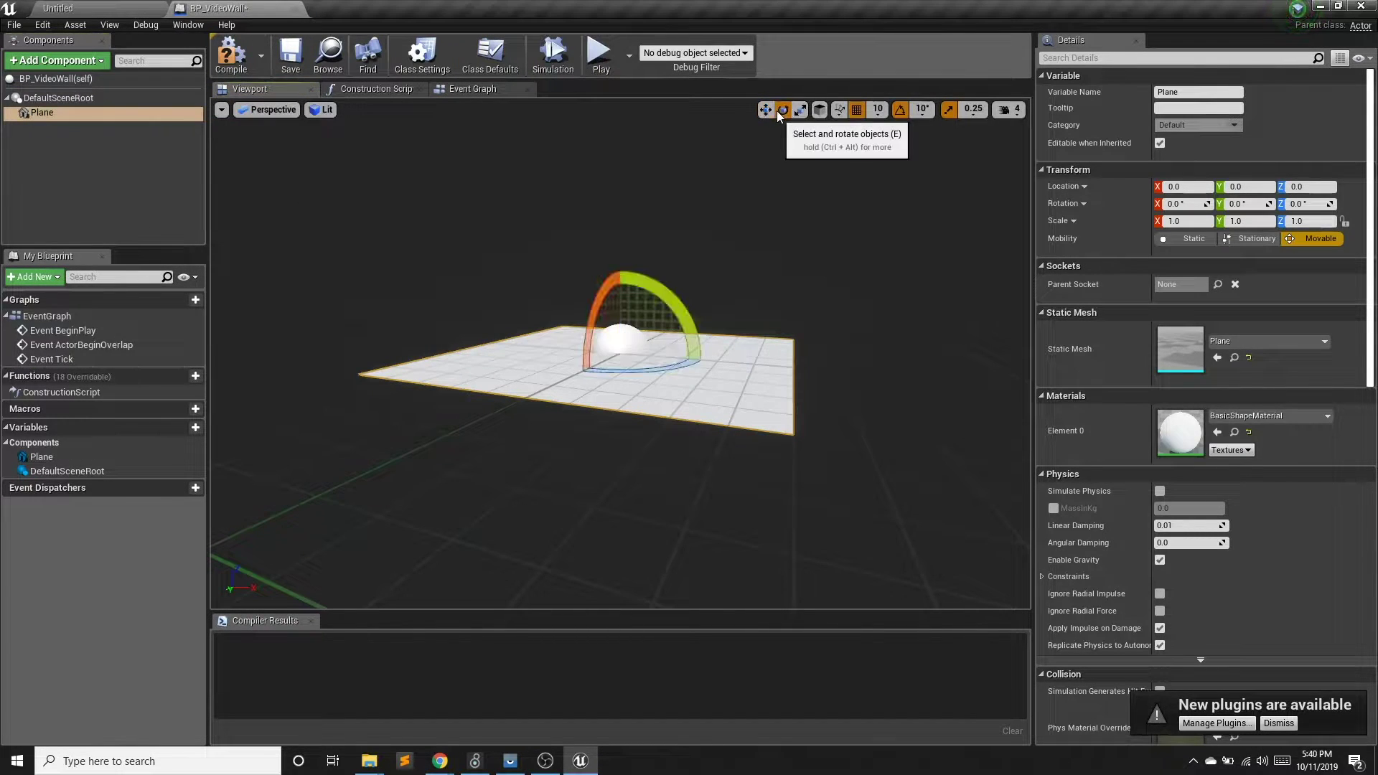
pyautogui.moveTo(648, 280); pyautogui.dragTo(635, 373)
pyautogui.click(1239, 204)
pyautogui.write('-90')
pyautogui.press('Return')
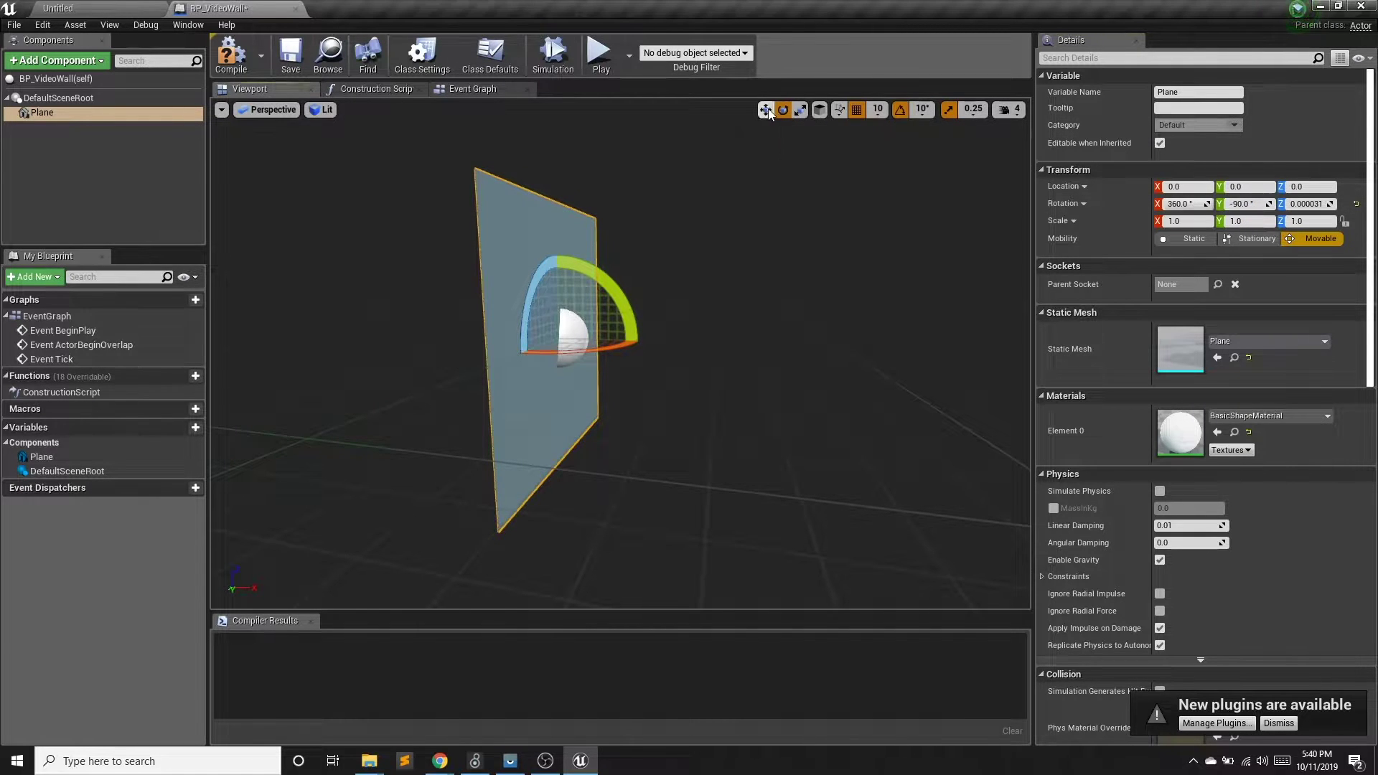
# Move the plane up about 50 units with the translate gizmo.
pyautogui.click(766, 109)
pyautogui.scroll(5, 690, 228)
pyautogui.scroll(-5, 620, 352)
pyautogui.moveTo(546, 387); pyautogui.dragTo(533, 265)
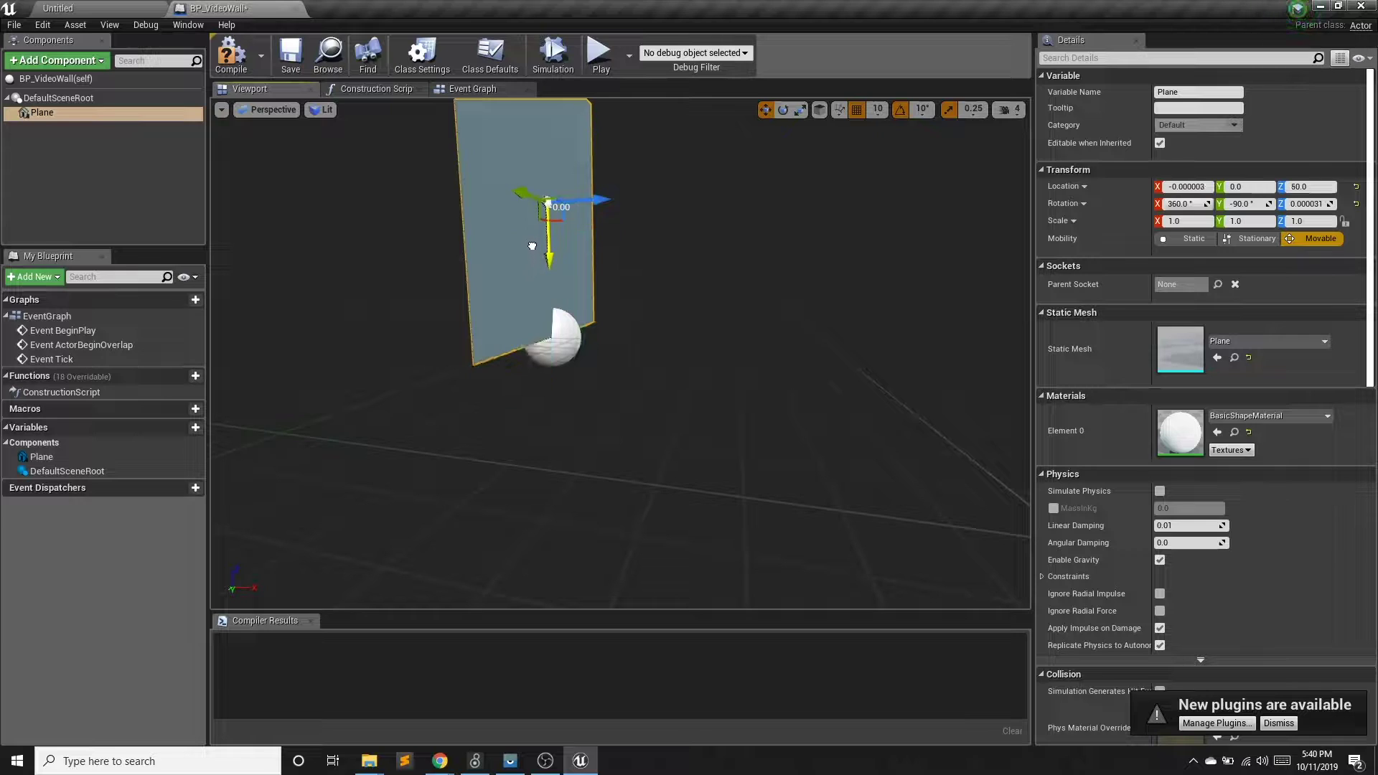
pyautogui.scroll(-3, 531, 246)
pyautogui.moveTo(532, 246); pyautogui.dragTo(548, 283, button='right')
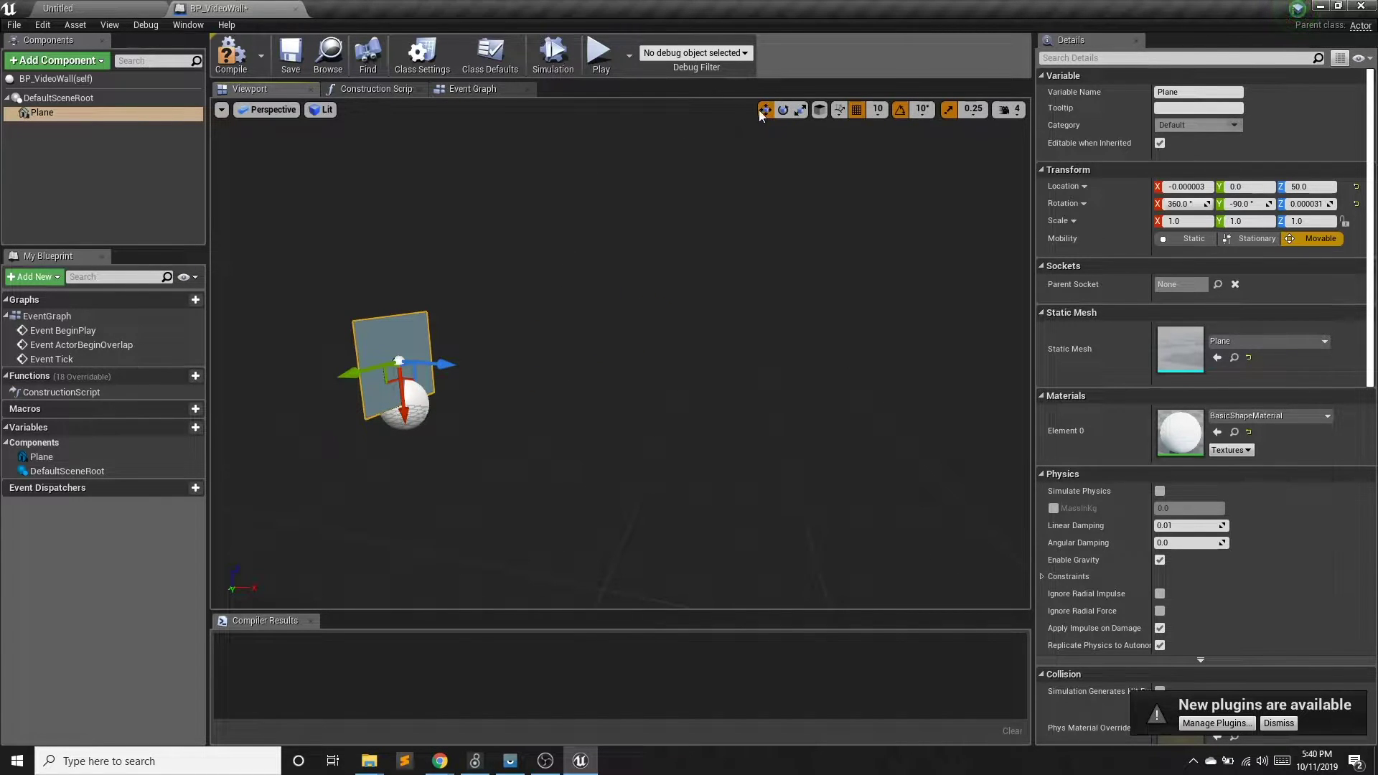
# Scale the plane to 6.75 × 8.75 and raise it to height 340.
pyautogui.click(799, 109)
pyautogui.moveTo(347, 374); pyautogui.dragTo(281, 389)
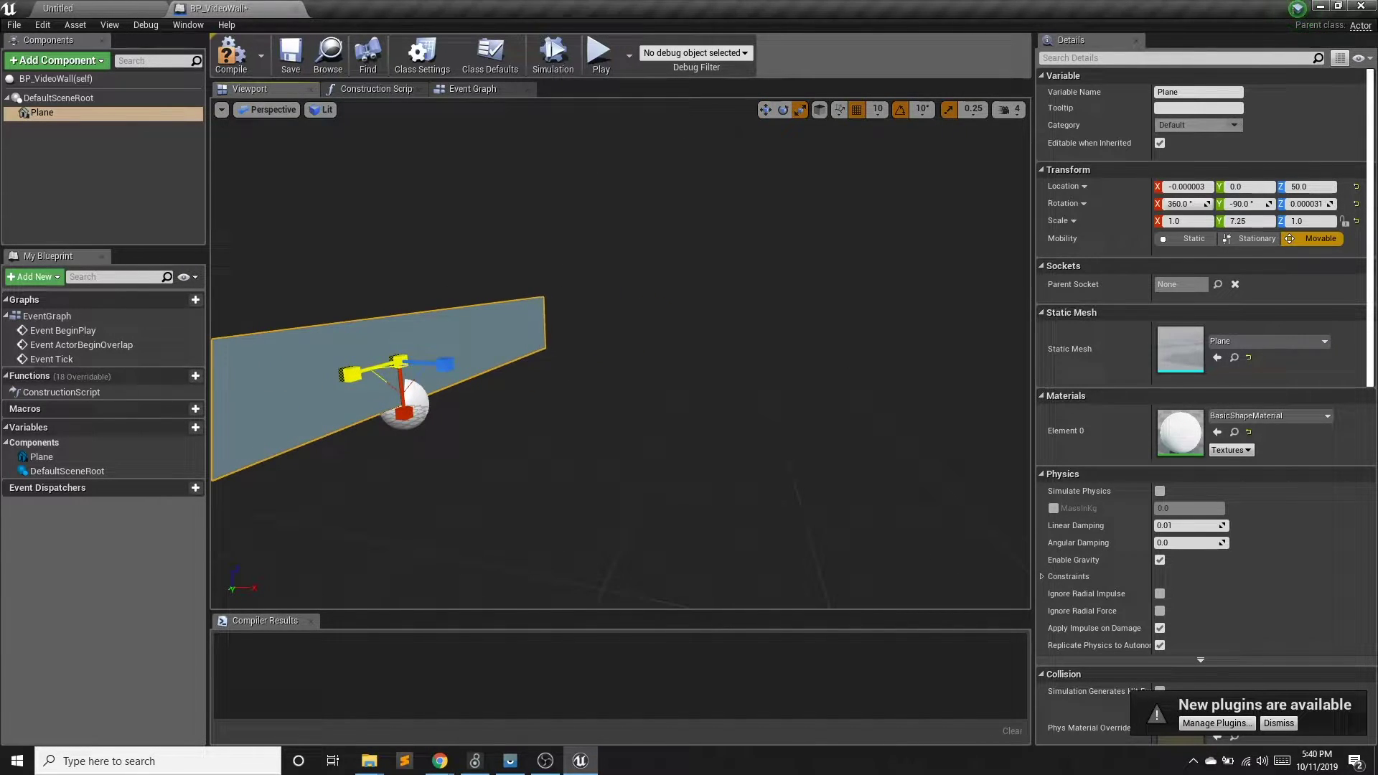
pyautogui.moveTo(404, 414); pyautogui.dragTo(411, 518)
pyautogui.click(765, 109)
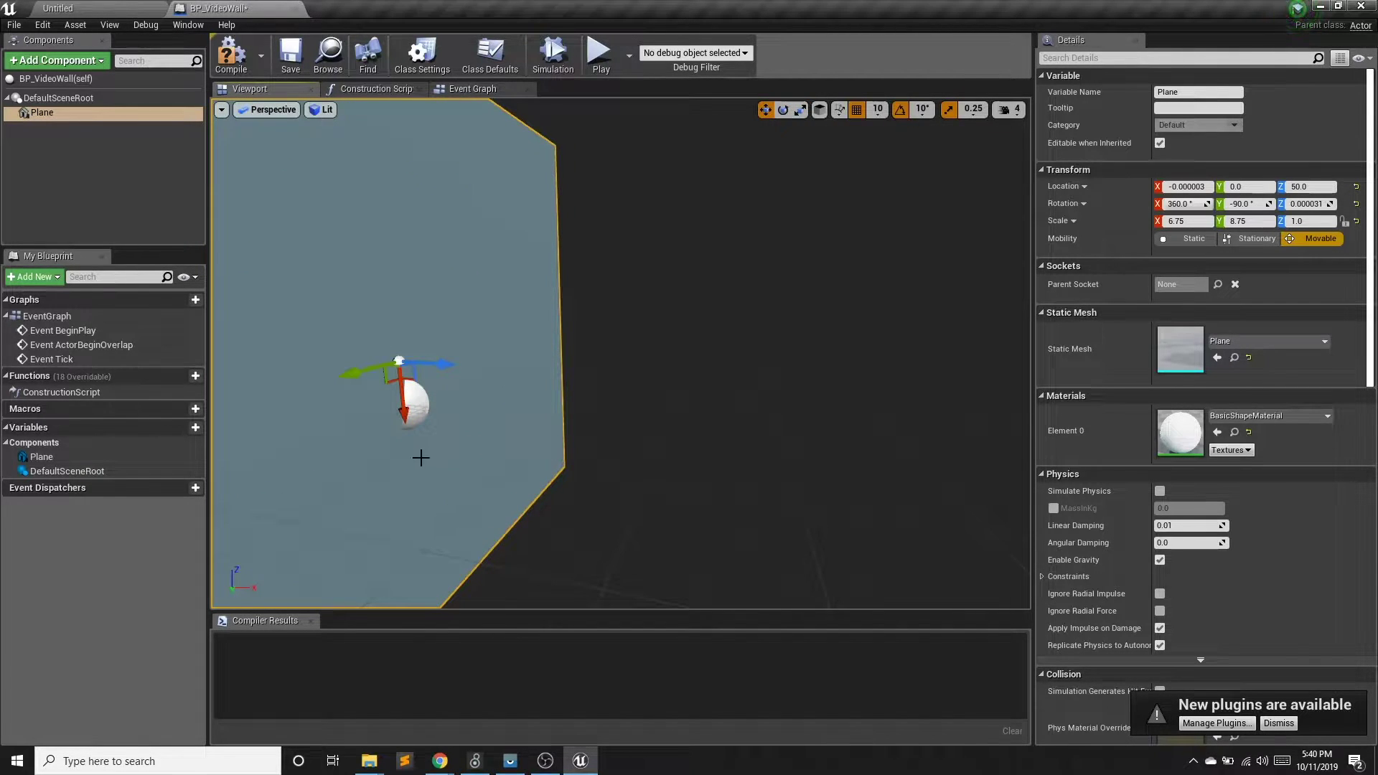
pyautogui.moveTo(403, 413); pyautogui.dragTo(358, 140)
pyautogui.moveTo(358, 140); pyautogui.dragTo(445, 377, button='right')
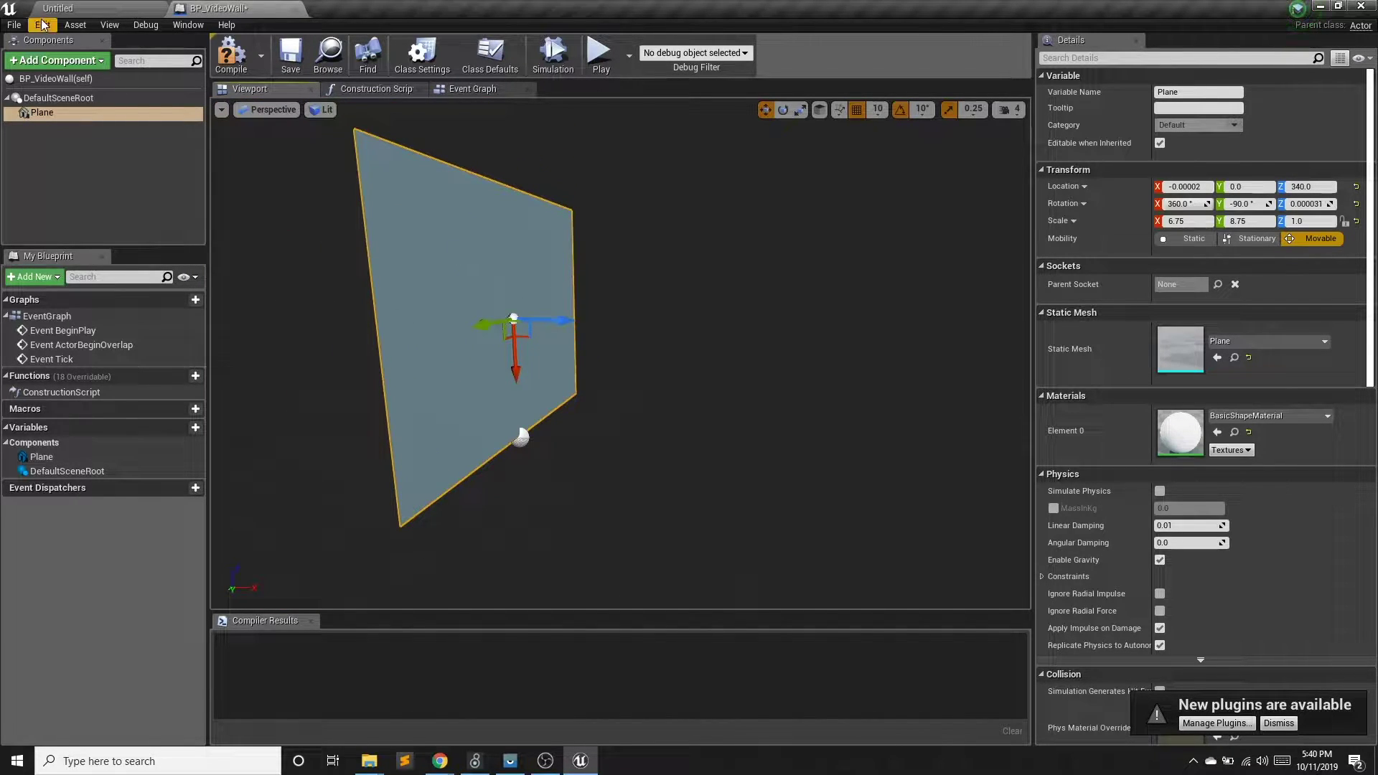
pyautogui.click(79, 60)
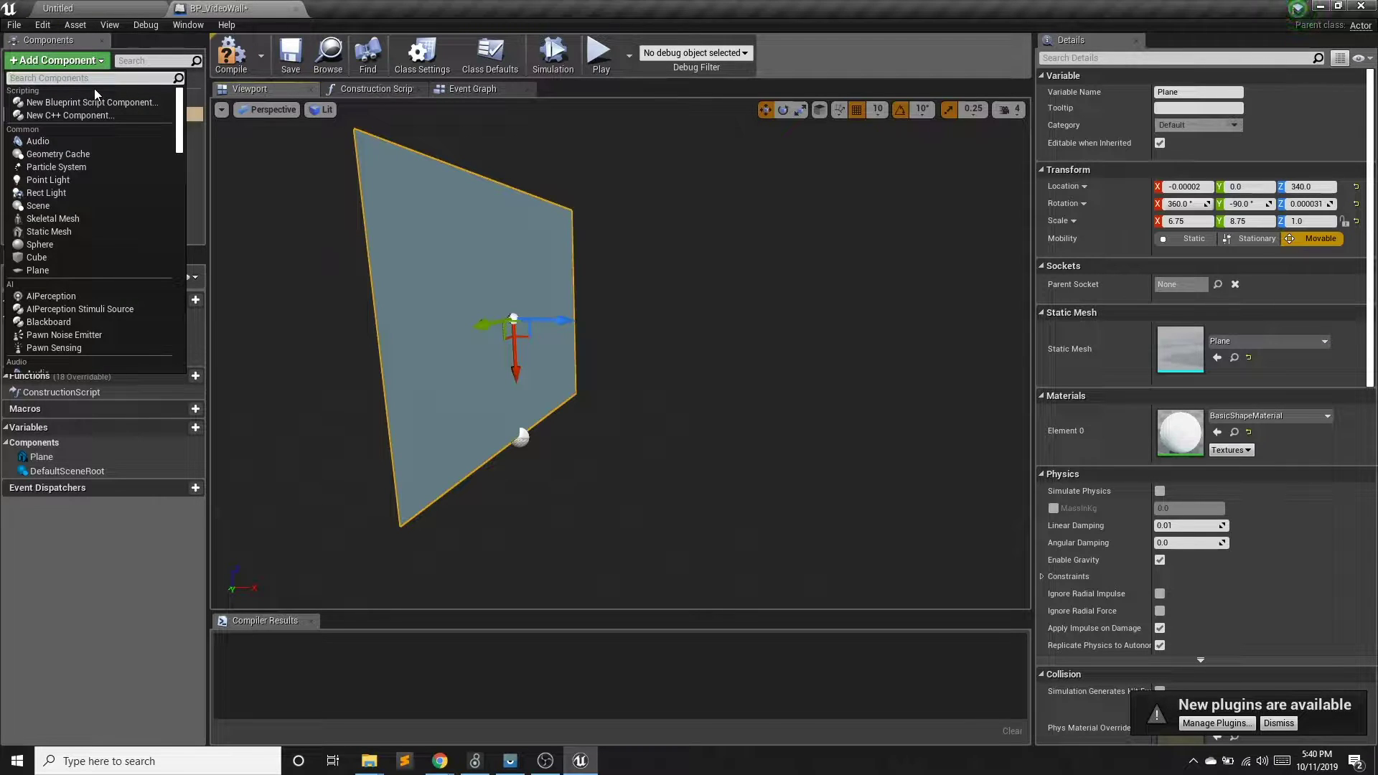
pyautogui.click(57, 60)
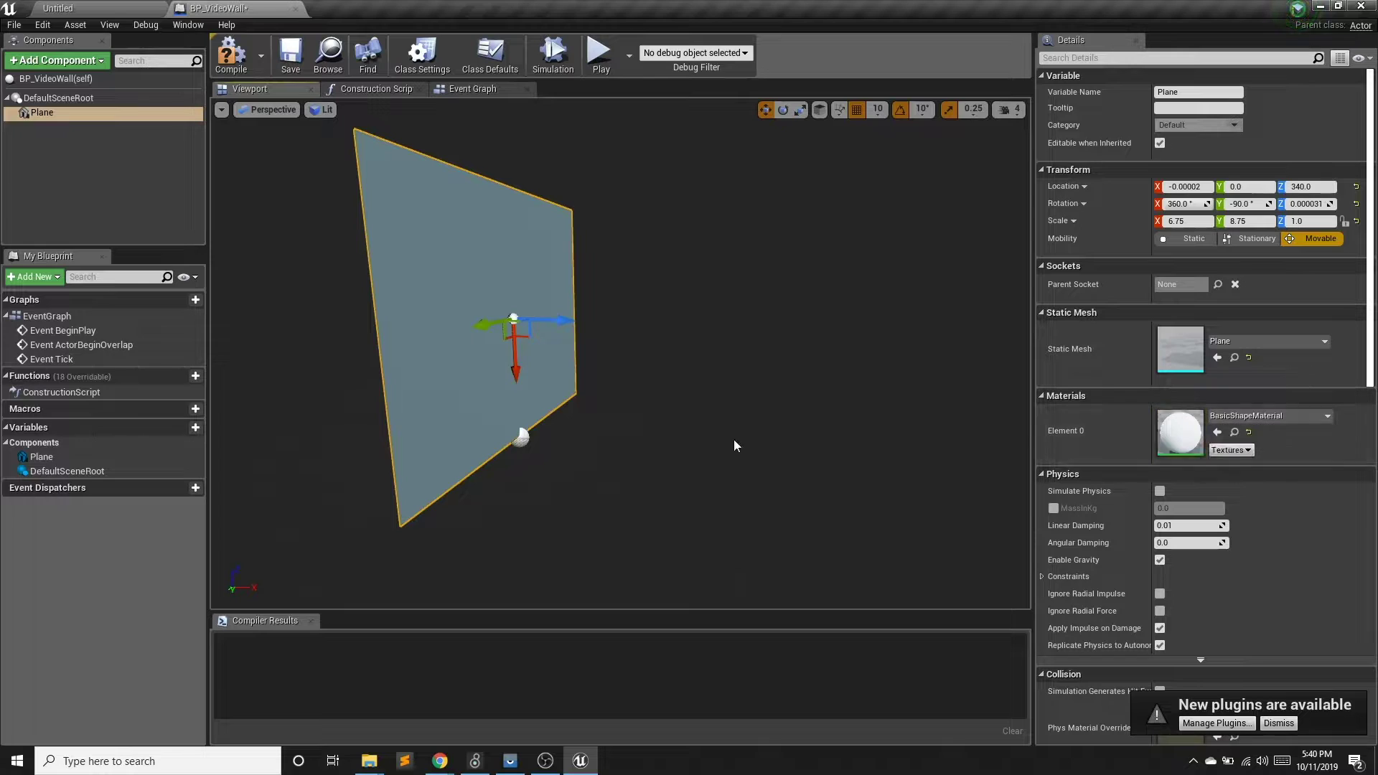
# Set the plane's Element 0 material to M_Puppies and add a MediaSound bound to MediaPlayer.
pyautogui.click(1252, 415)
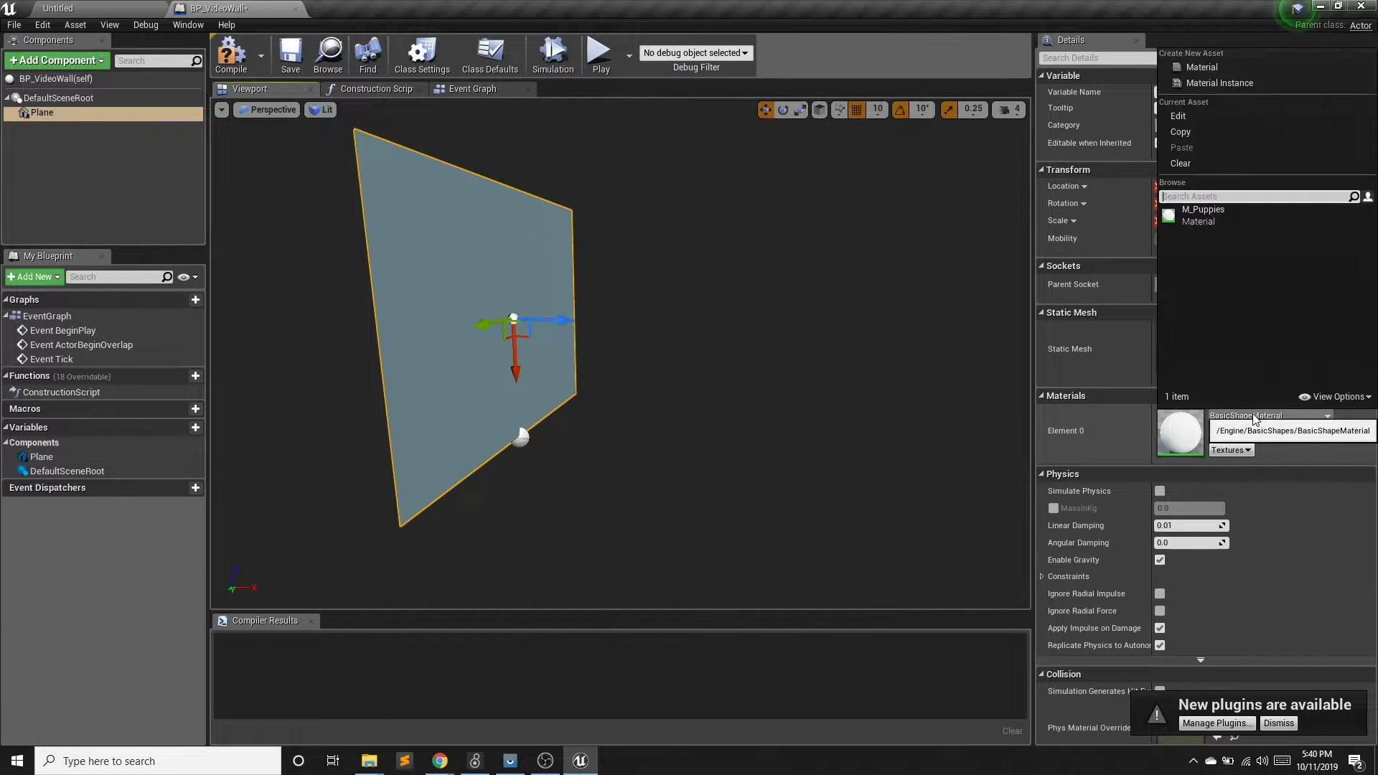
pyautogui.click(1214, 222)
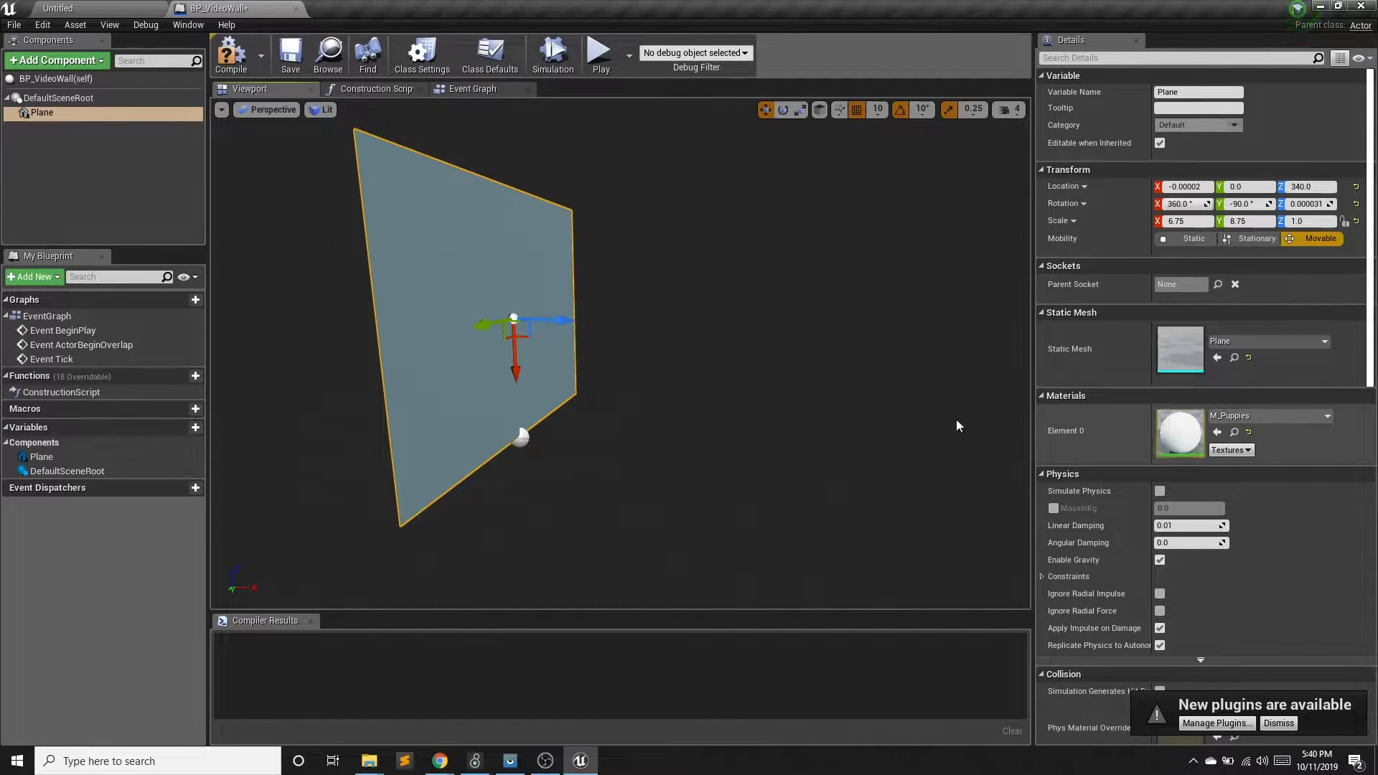
pyautogui.click(58, 60)
pyautogui.write('media')
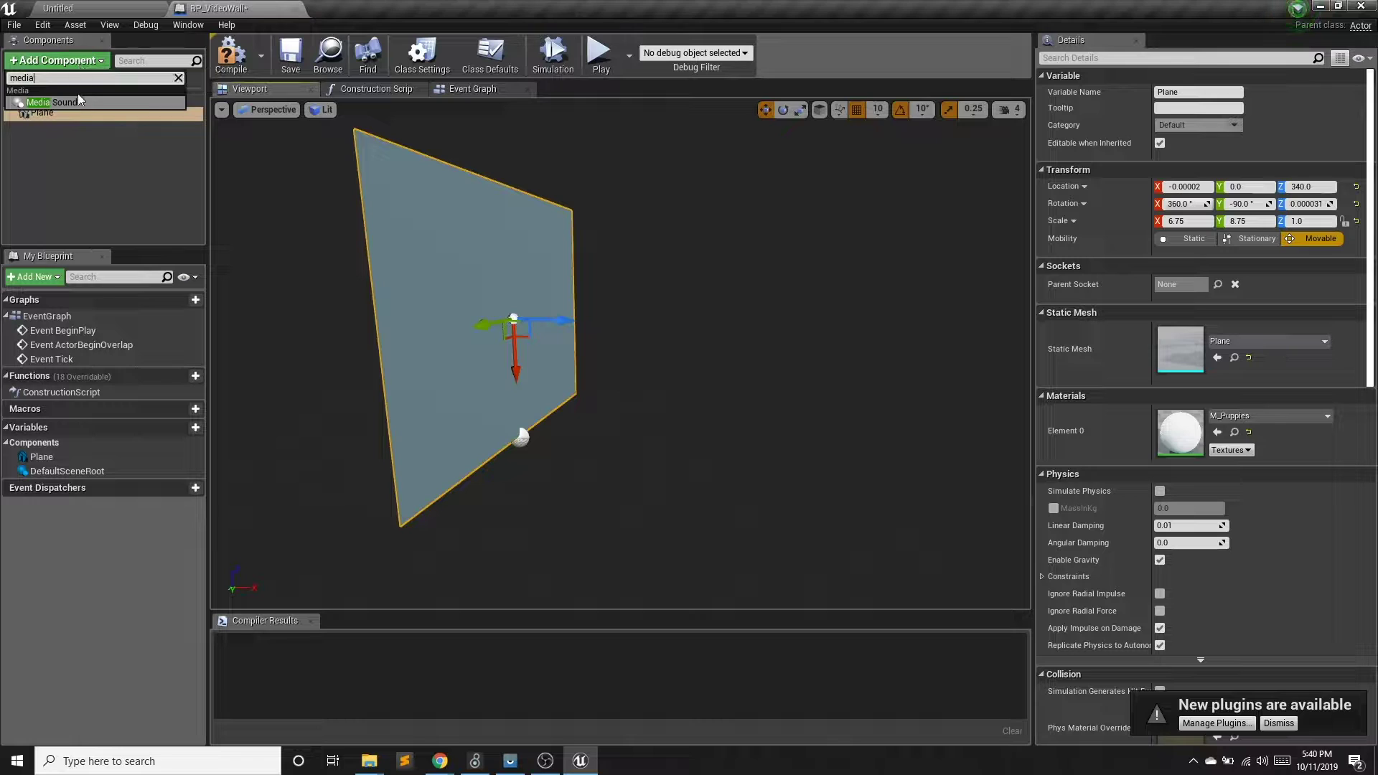
pyautogui.click(79, 101)
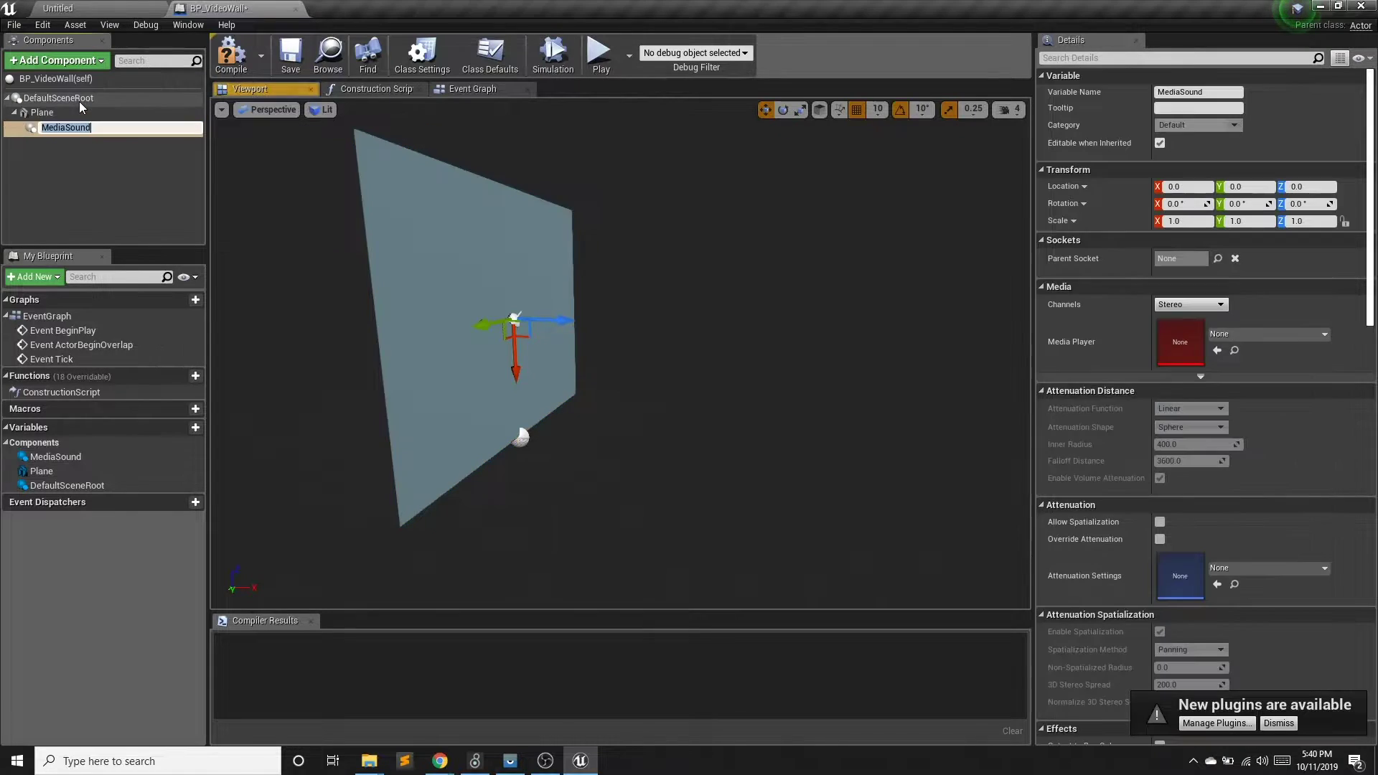
pyautogui.click(1250, 332)
pyautogui.click(1215, 480)
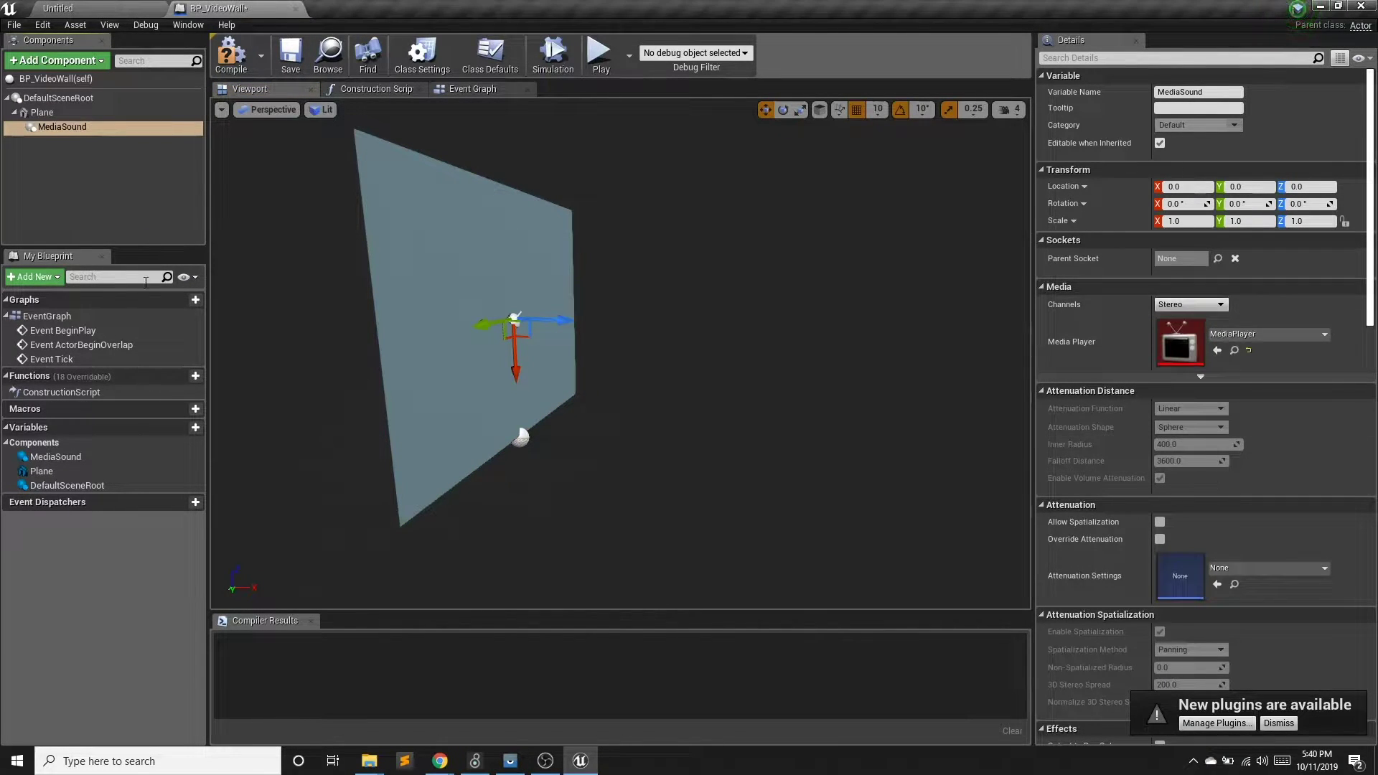
pyautogui.click(15, 131)
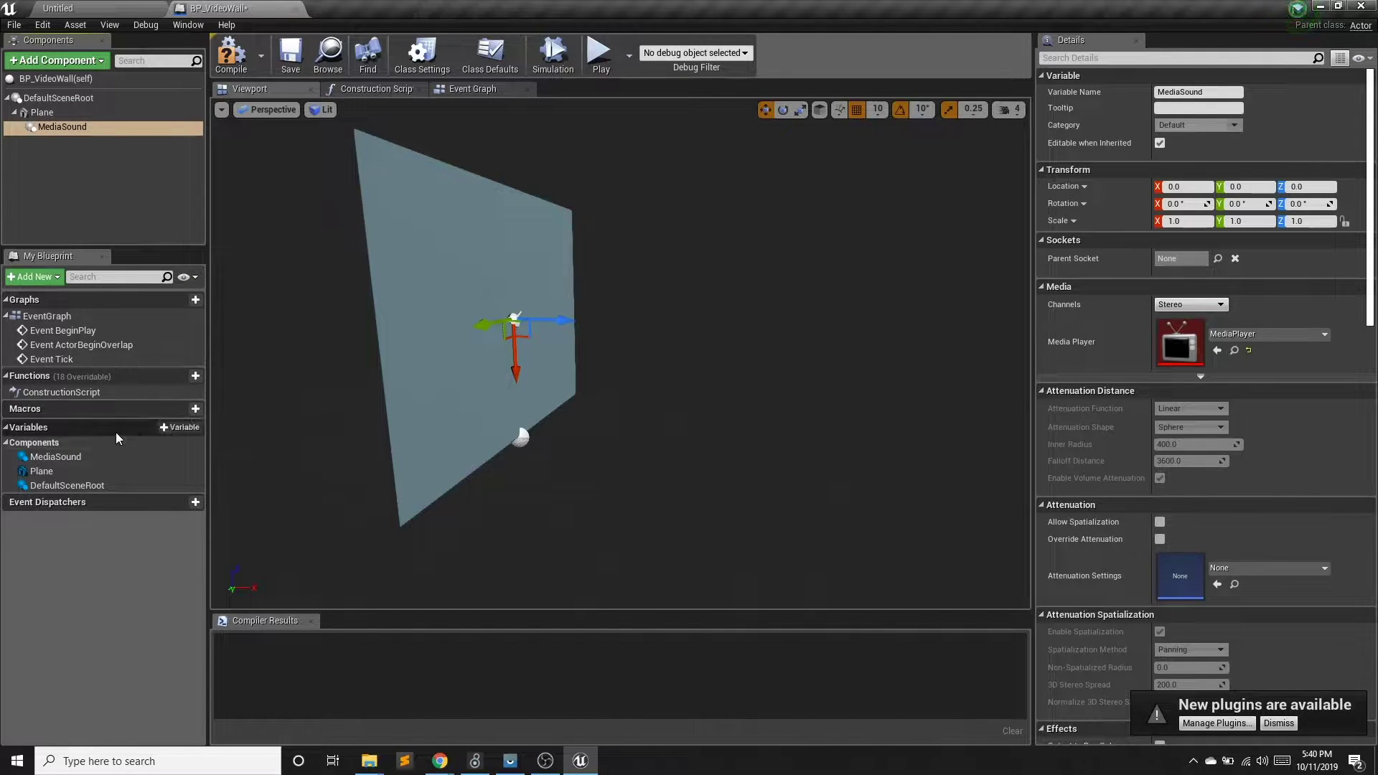
# Add a MediaPlayer variable of type Media Player, default it to the MediaPlayer asset, and compile.
pyautogui.click(187, 426)
pyautogui.write('MediaP')
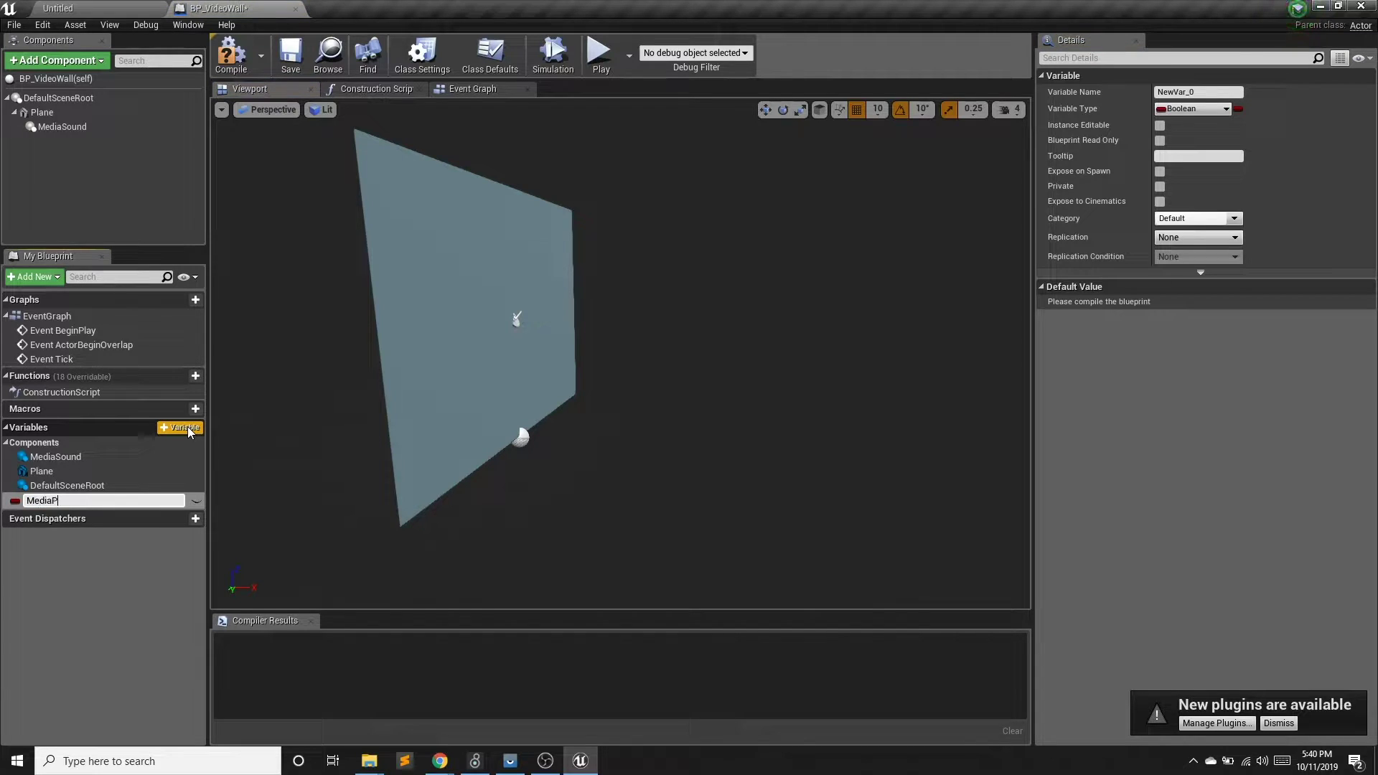
pyautogui.write('layer')
pyautogui.press('Return')
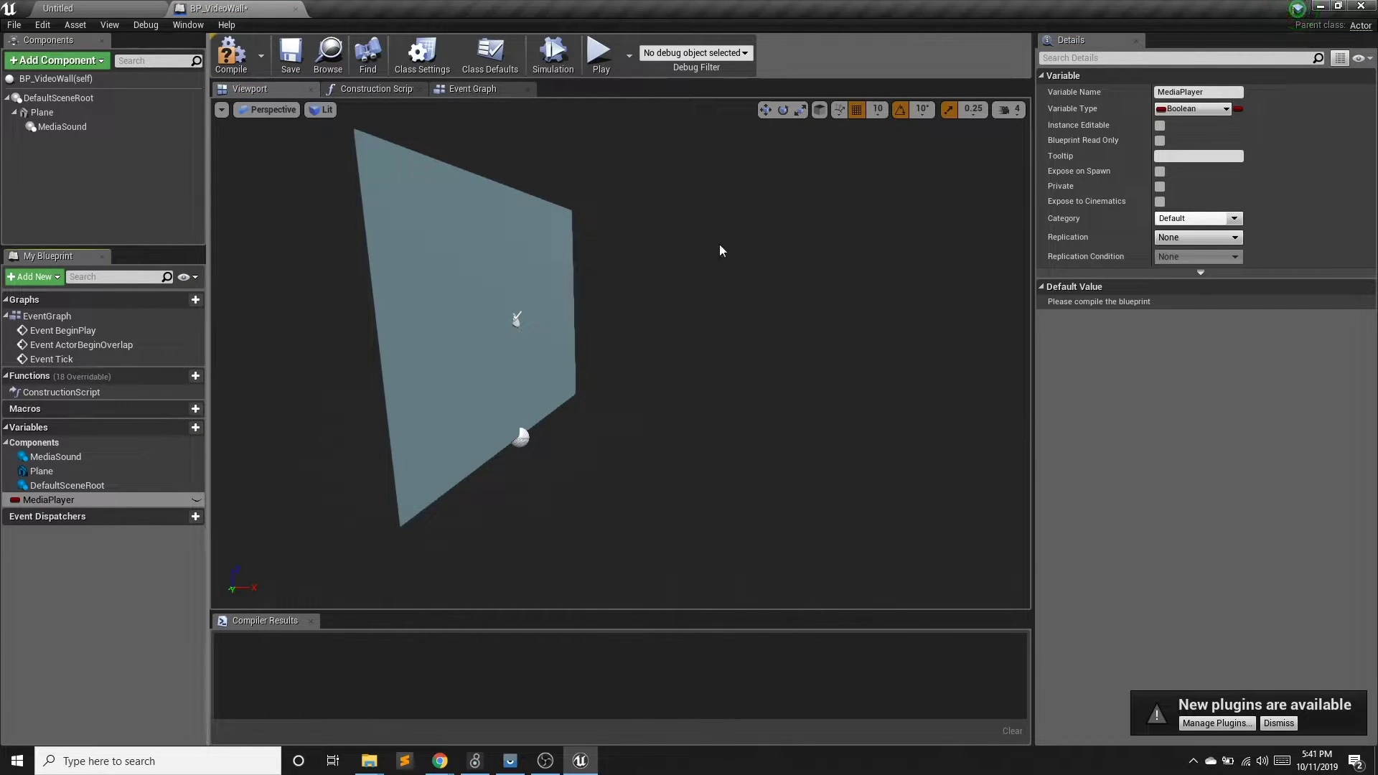
pyautogui.click(1213, 109)
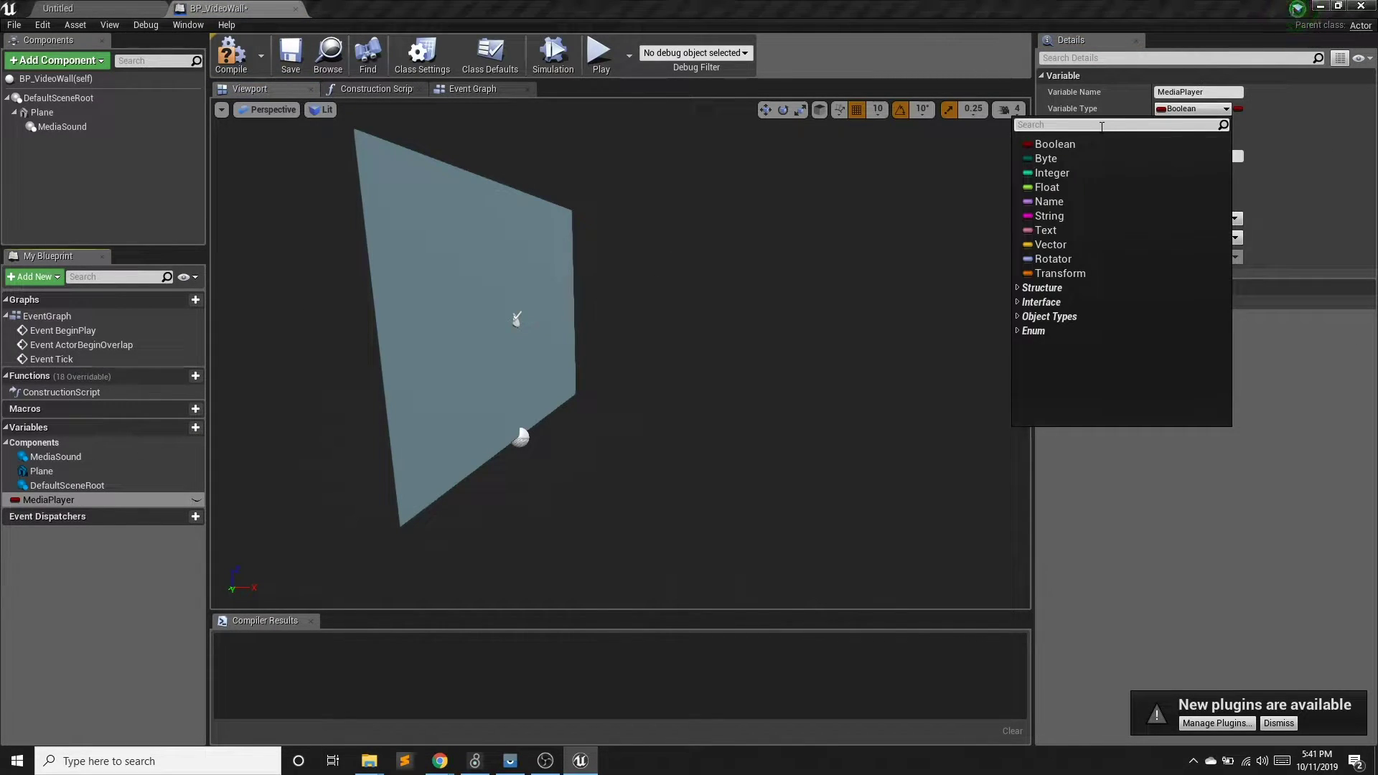
pyautogui.write('Media')
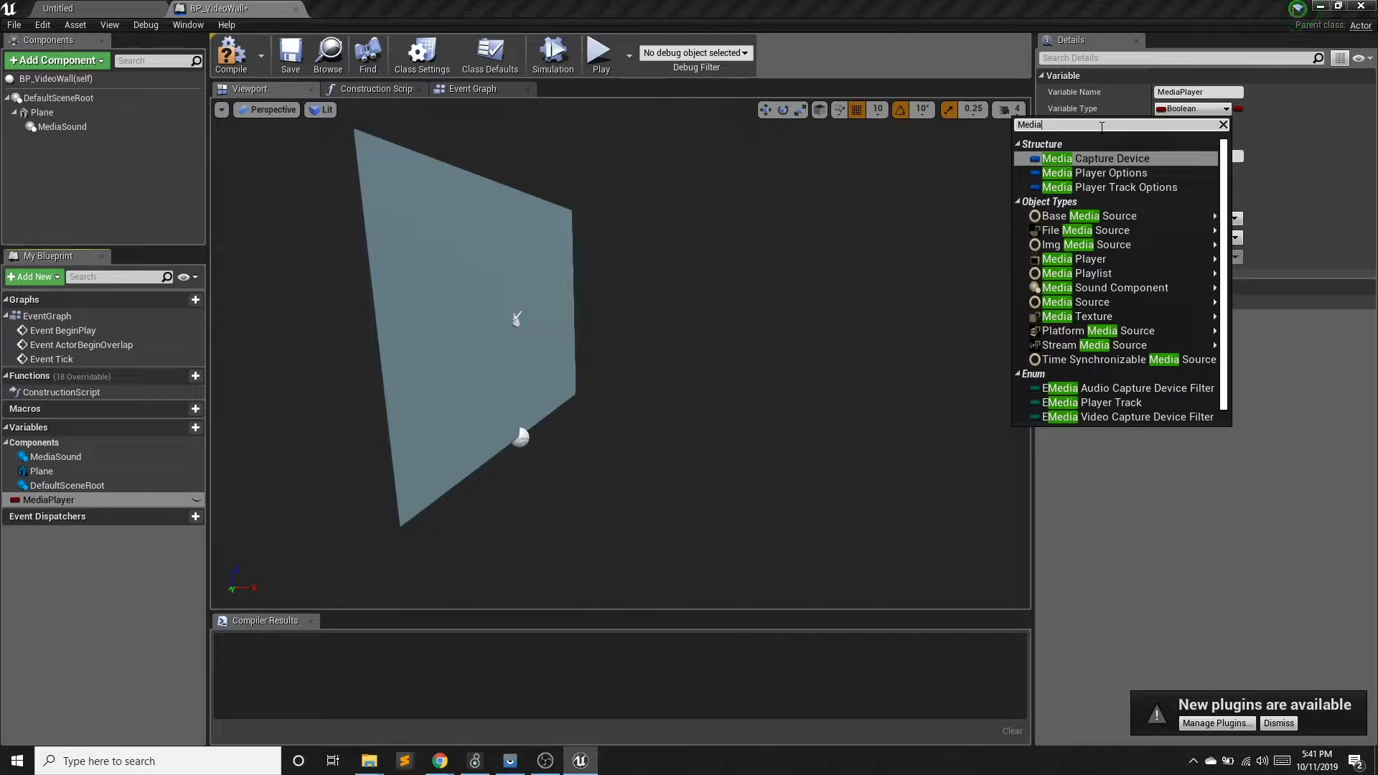
pyautogui.write('Player')
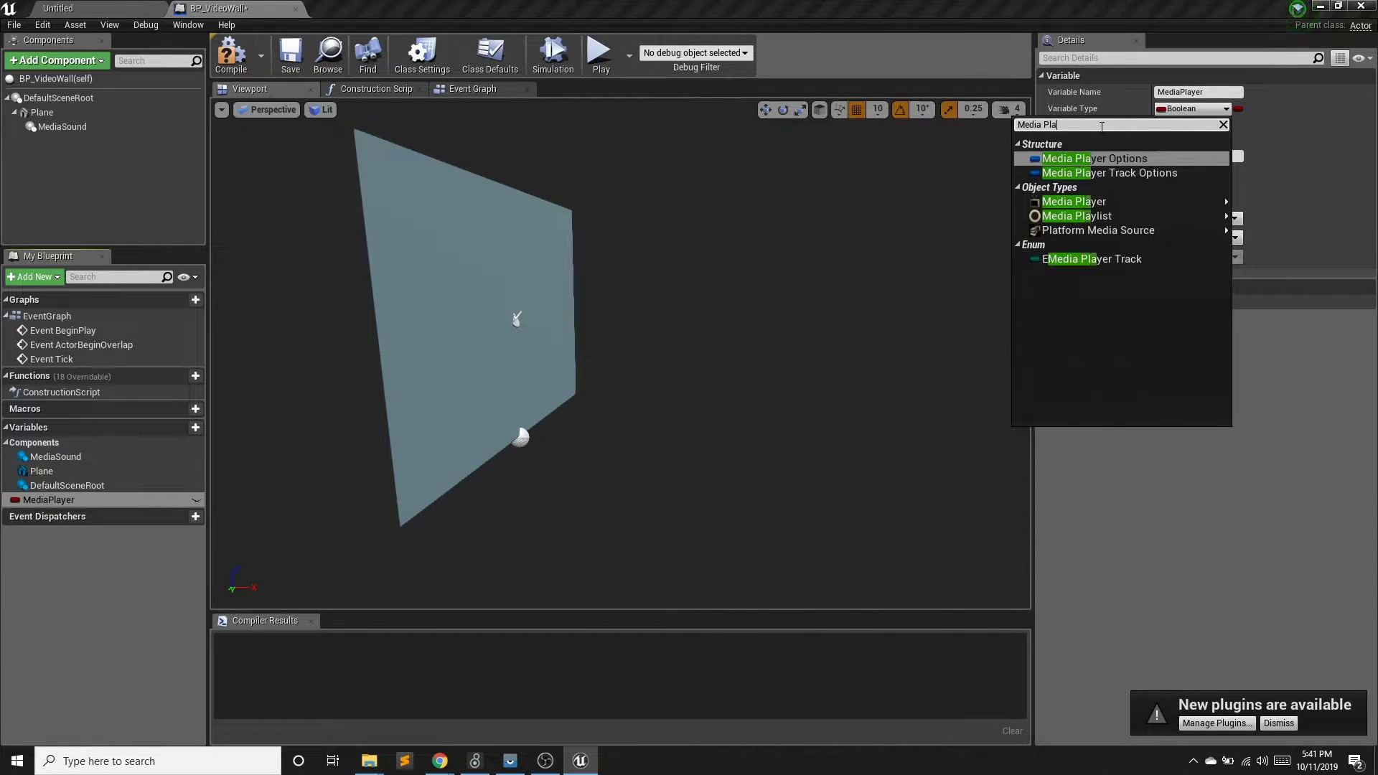
pyautogui.click(1113, 198)
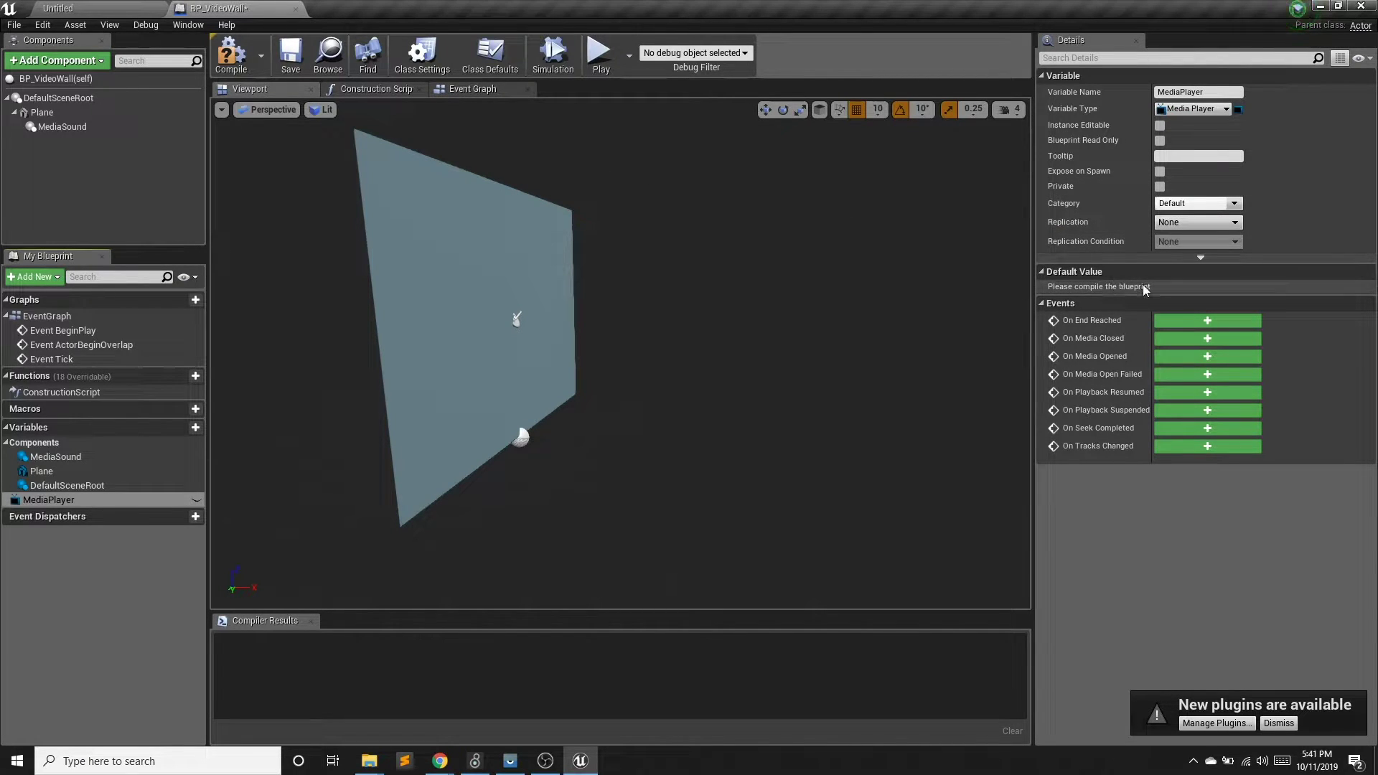
pyautogui.click(231, 53)
pyautogui.click(1288, 300)
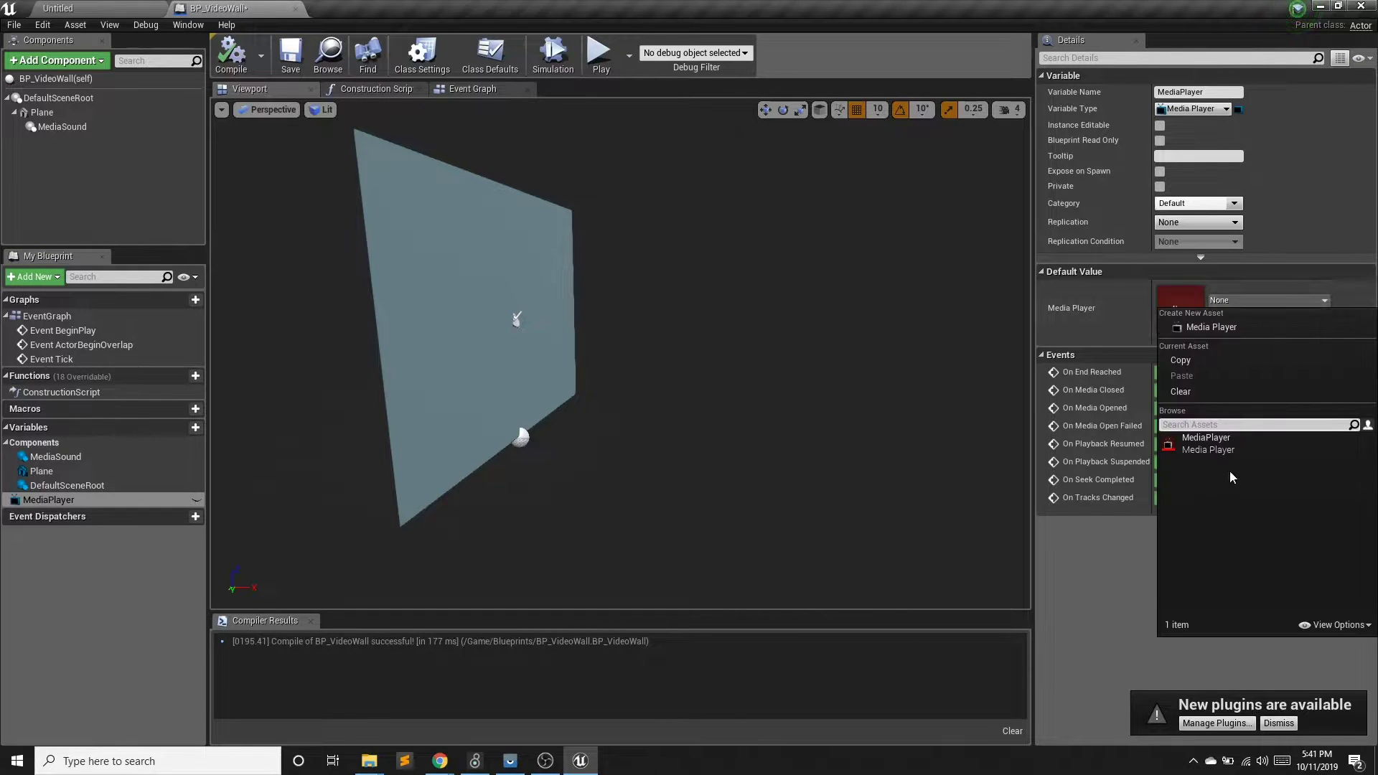
pyautogui.click(1216, 450)
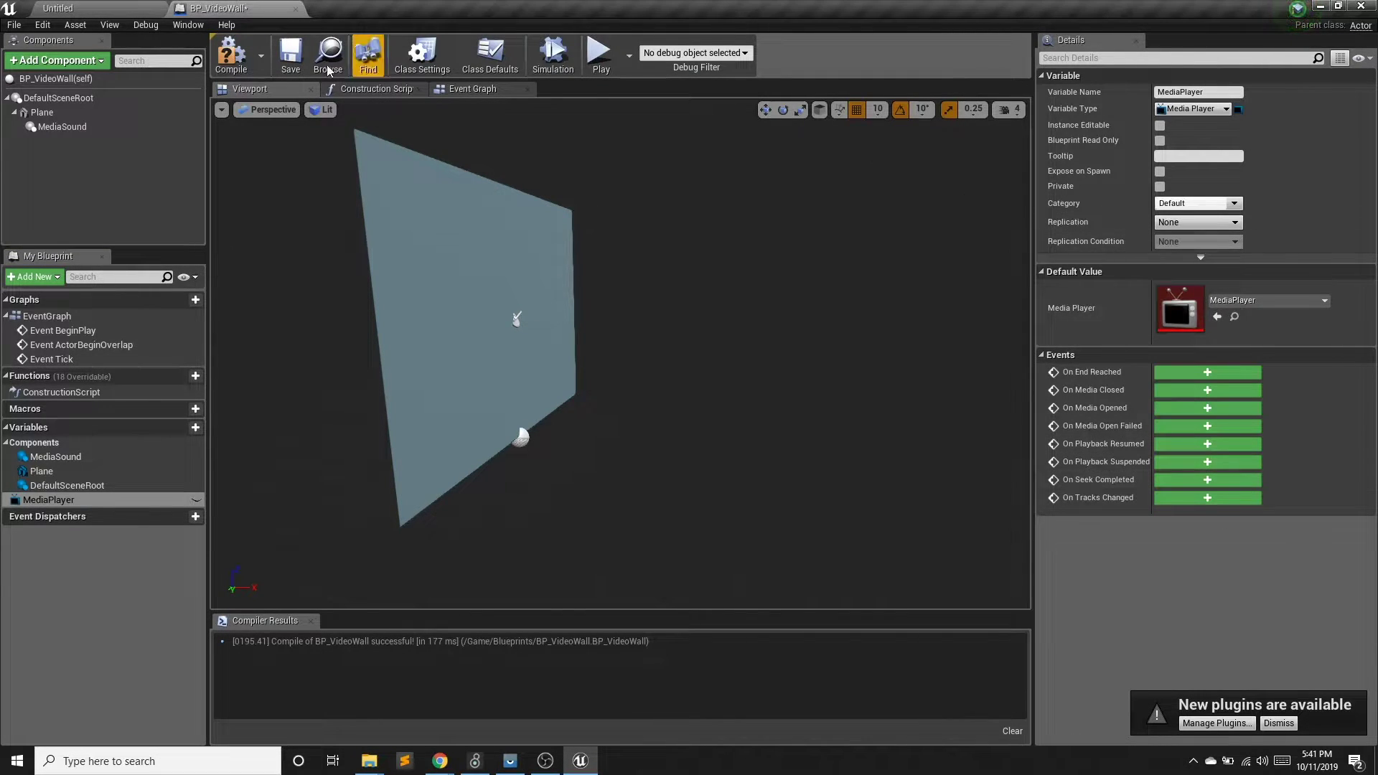
pyautogui.click(231, 53)
# Save the blueprint and delete the unused ActorBeginOverlap and Tick event nodes.
pyautogui.click(291, 53)
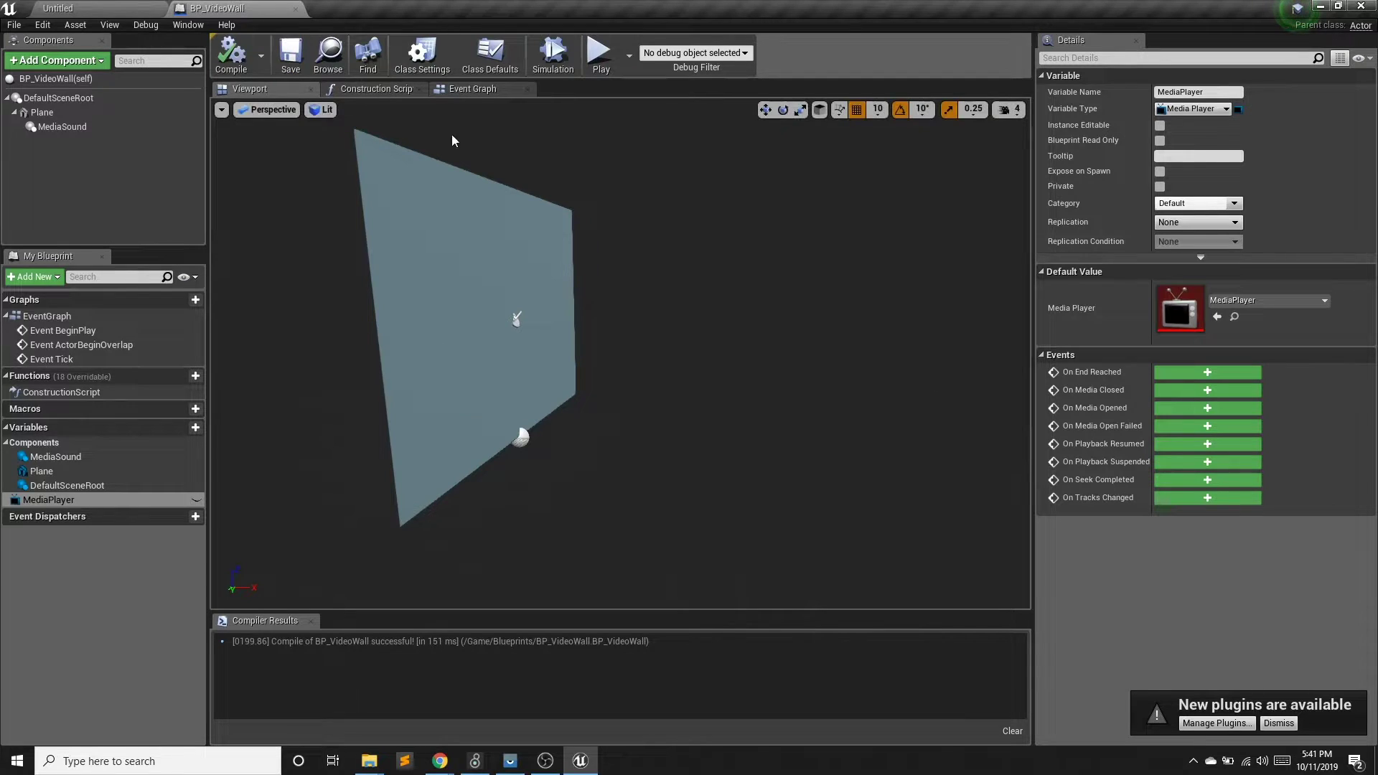
pyautogui.click(477, 89)
pyautogui.moveTo(557, 277); pyautogui.dragTo(892, 574)
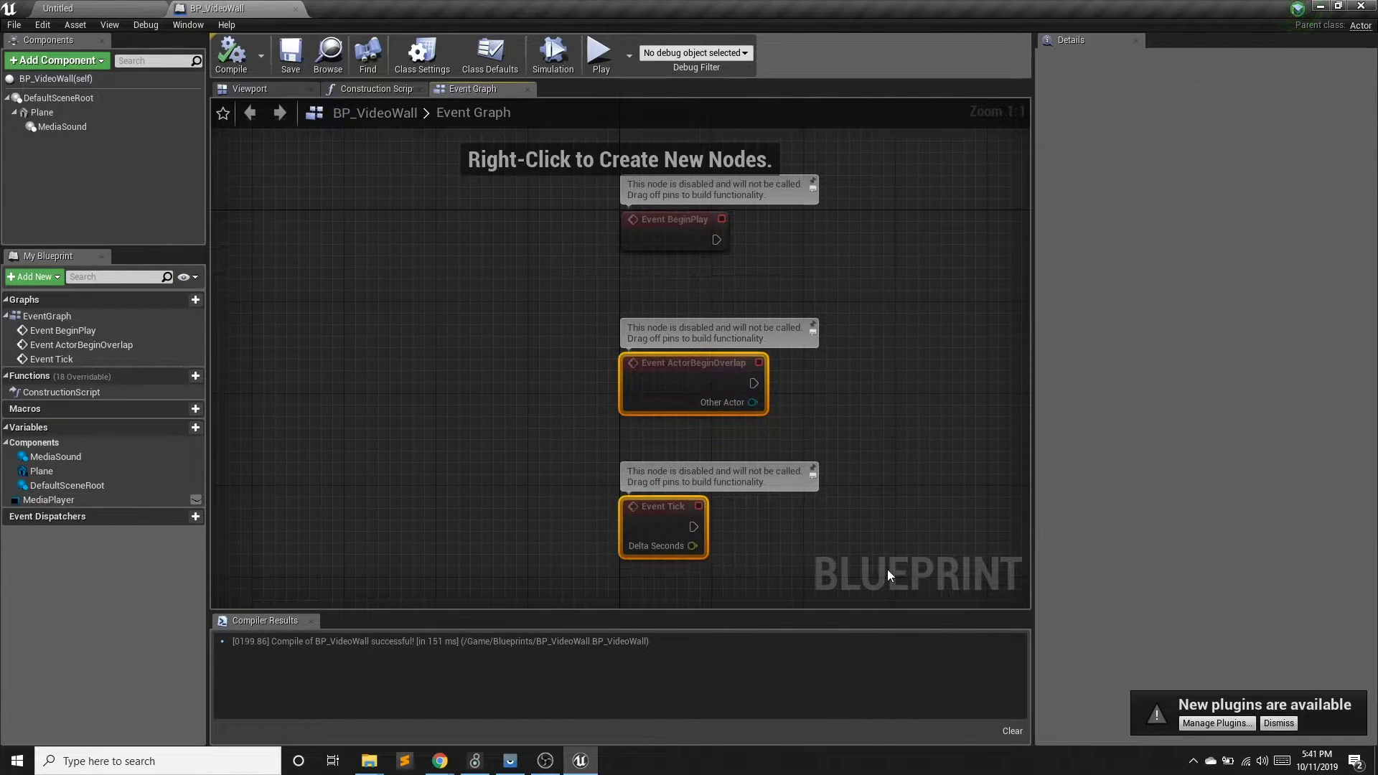
pyautogui.press('Delete')
pyautogui.moveTo(713, 408); pyautogui.dragTo(423, 377, button='right')
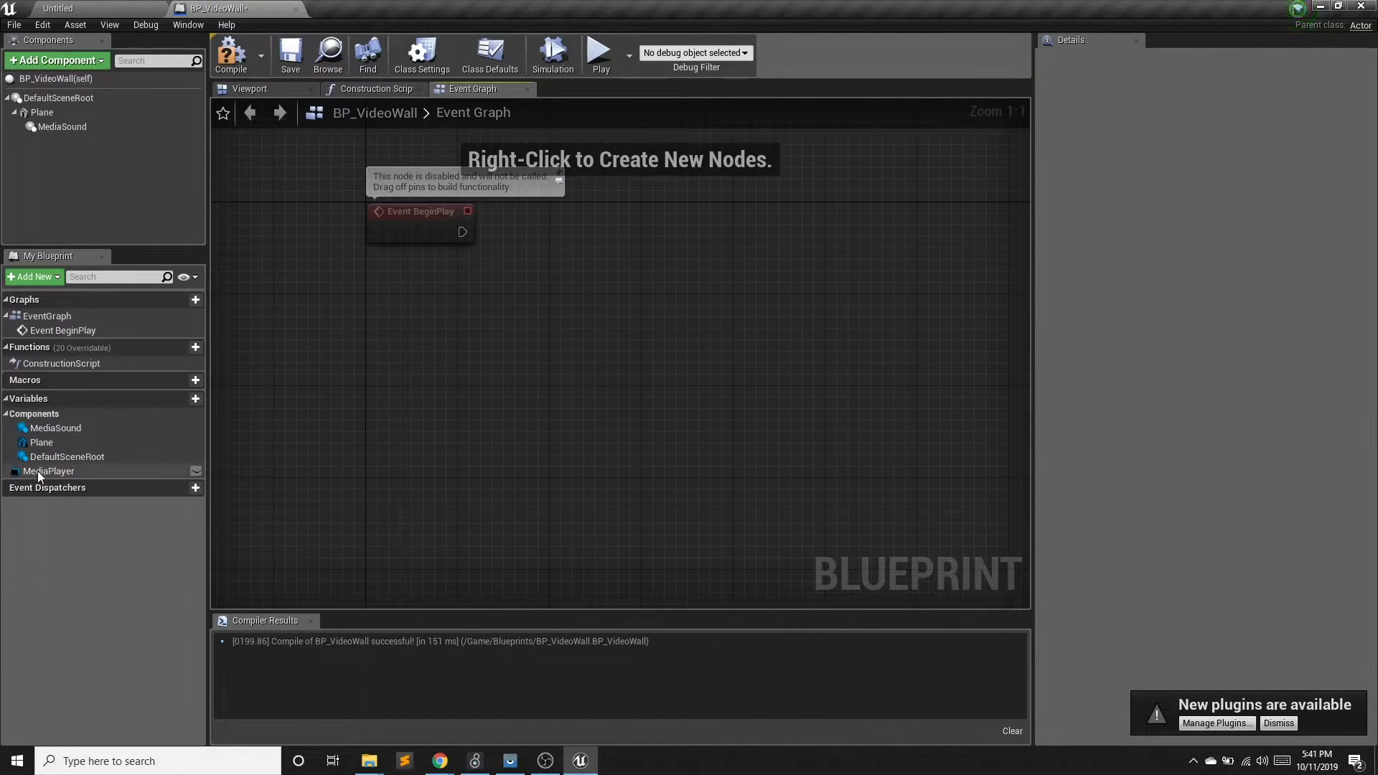
# Add a MediaPlayer getter and an Open Source node run from BeginPlay, with puppies as source.
pyautogui.moveTo(37, 471); pyautogui.dragTo(373, 286)
pyautogui.click(427, 304)
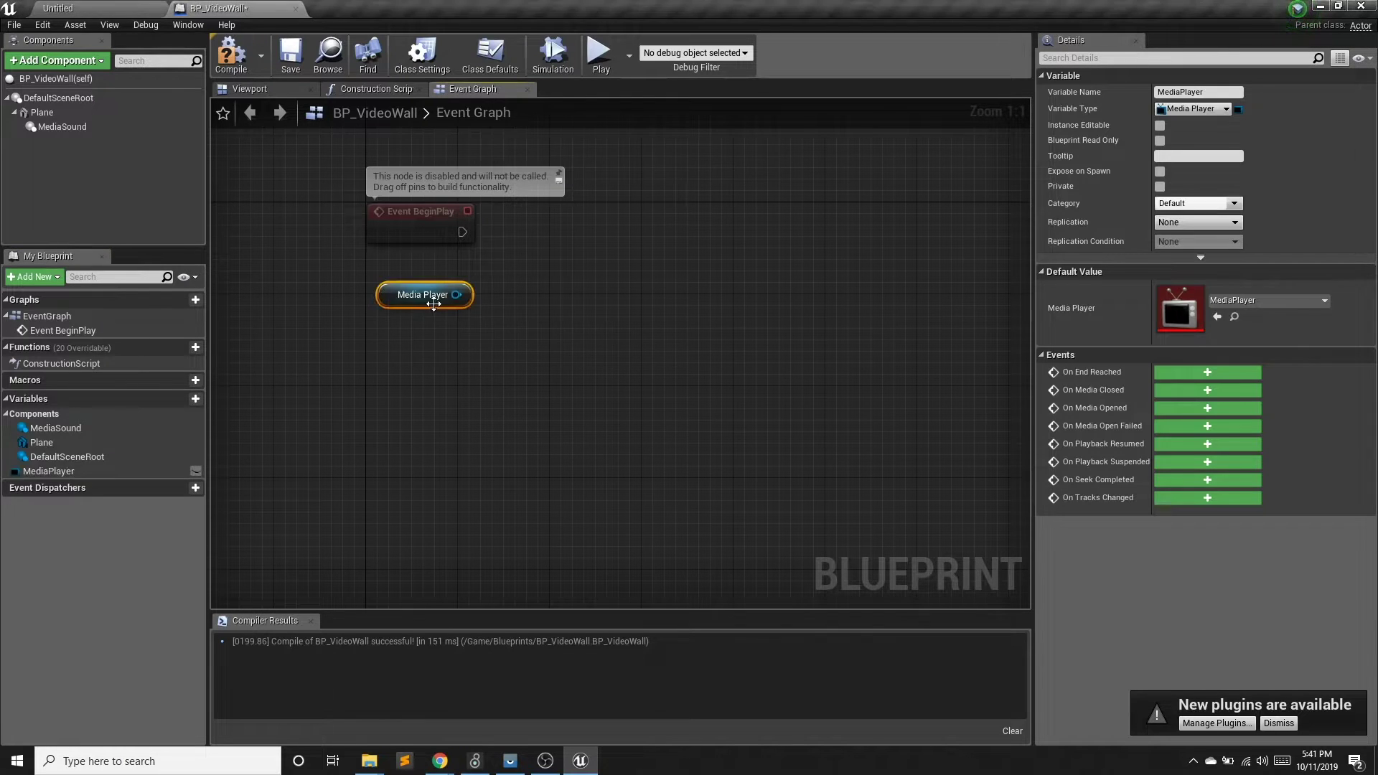
pyautogui.moveTo(521, 259); pyautogui.dragTo(534, 268)
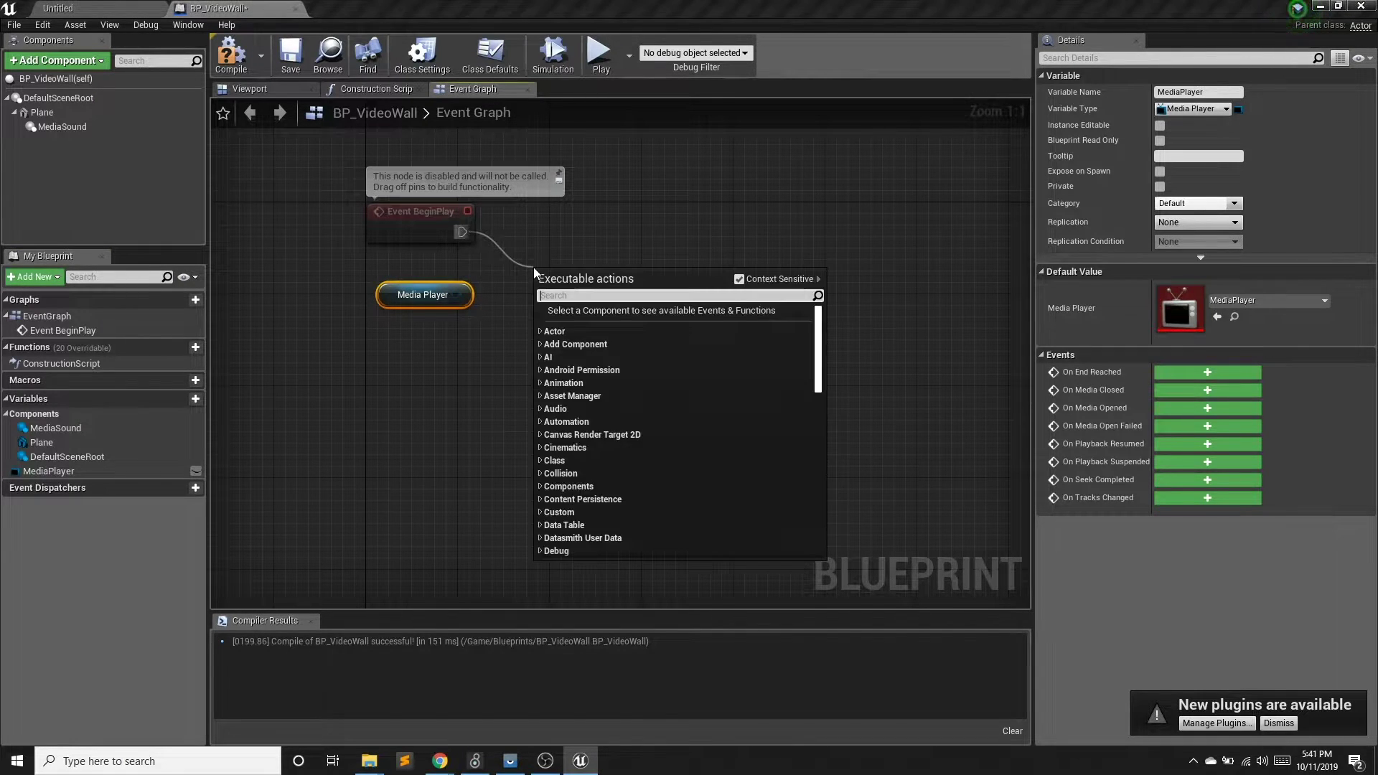
pyautogui.write('open')
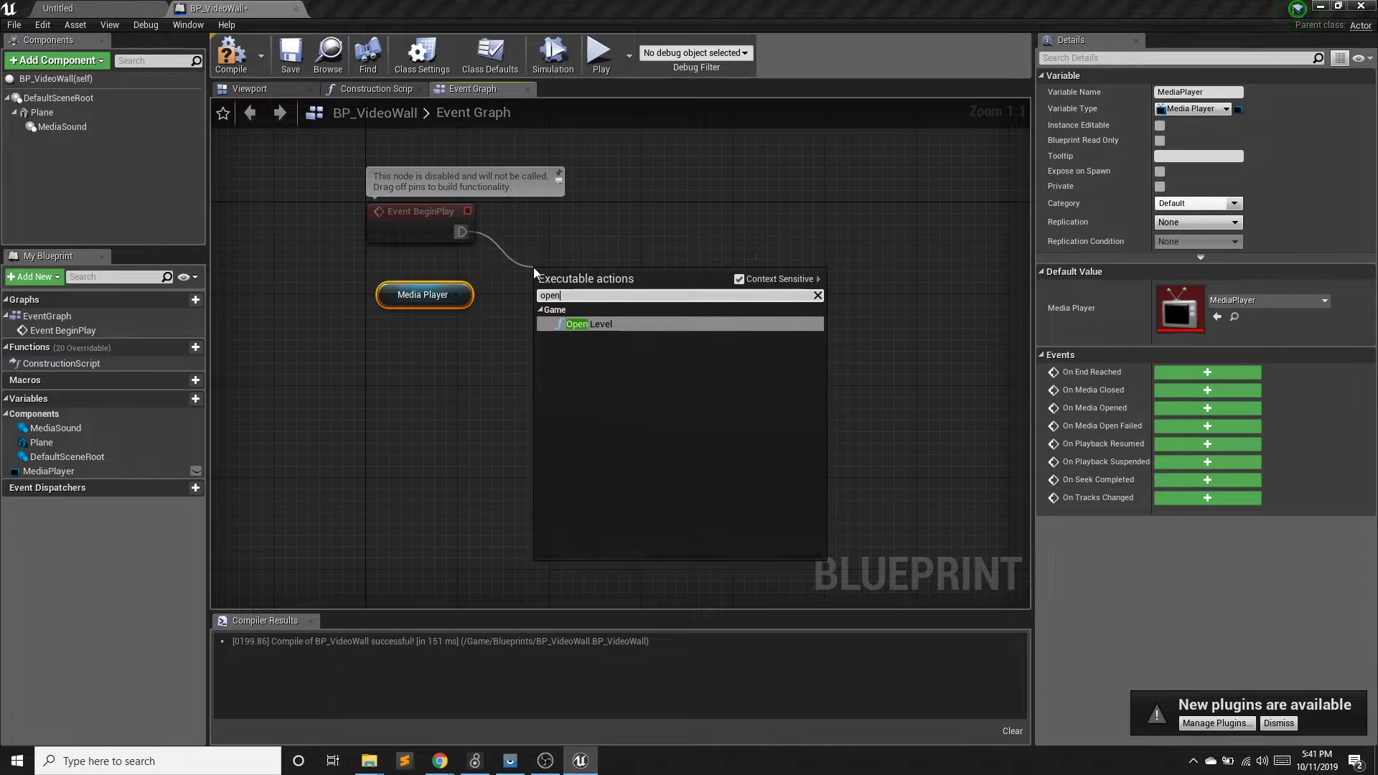
pyautogui.click(524, 288)
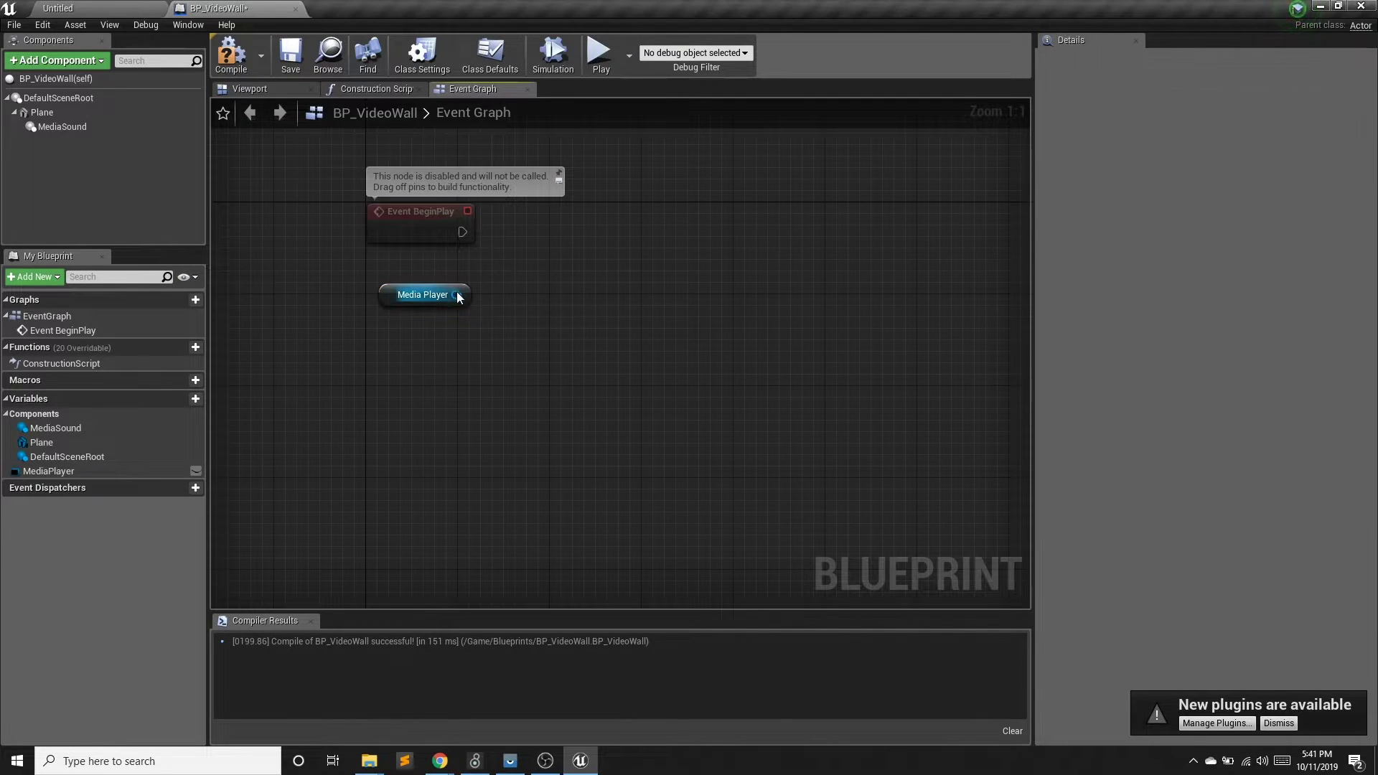
pyautogui.moveTo(457, 293); pyautogui.dragTo(510, 266)
pyautogui.write('open')
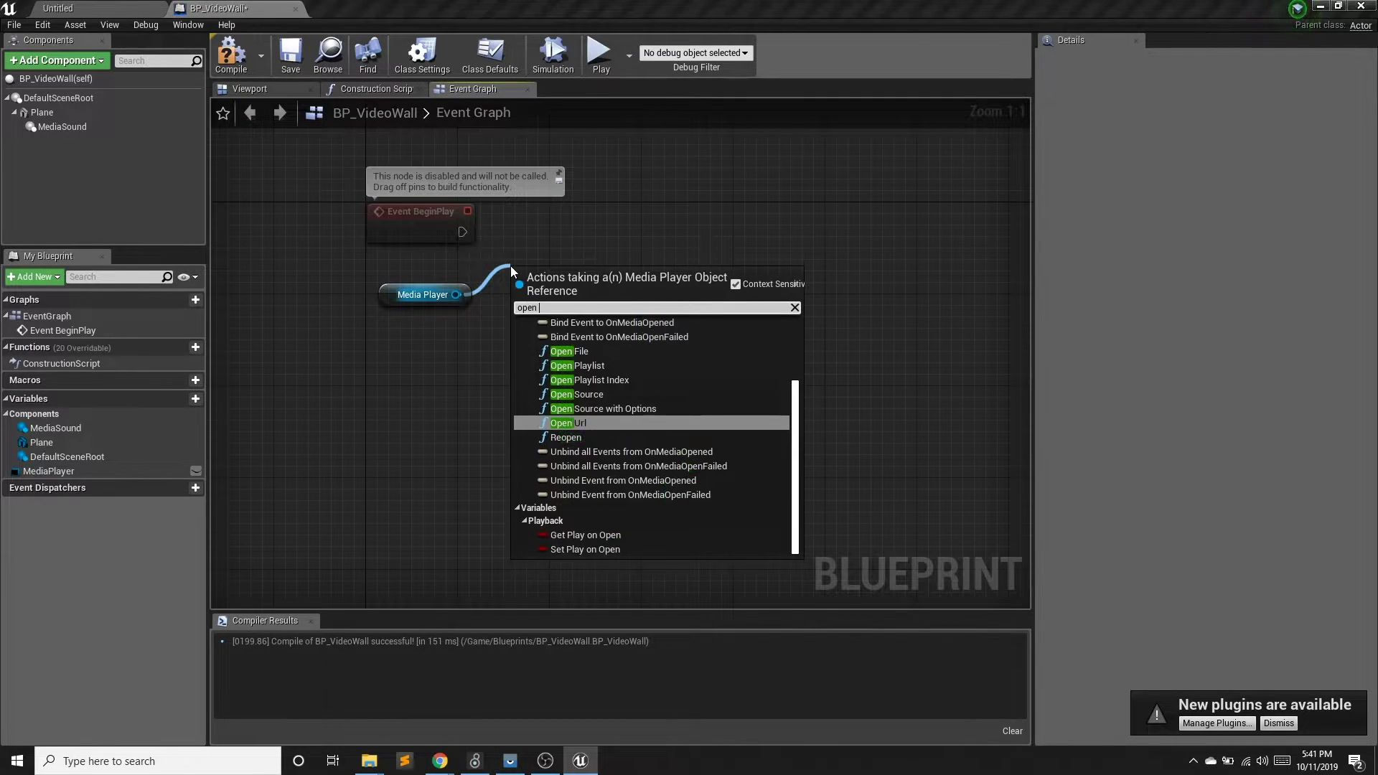
pyautogui.click(627, 395)
pyautogui.moveTo(620, 289); pyautogui.dragTo(621, 232)
pyautogui.moveTo(528, 253); pyautogui.dragTo(529, 253)
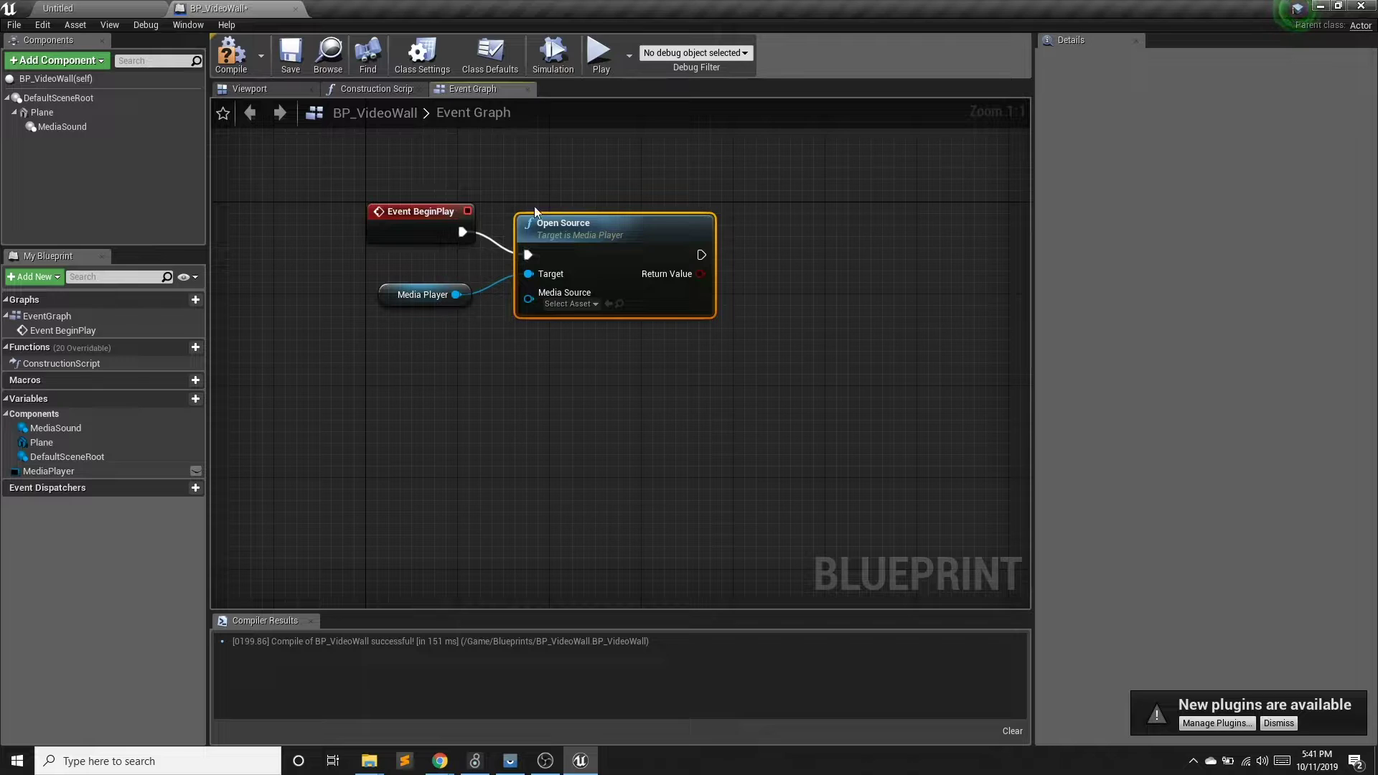
pyautogui.click(571, 303)
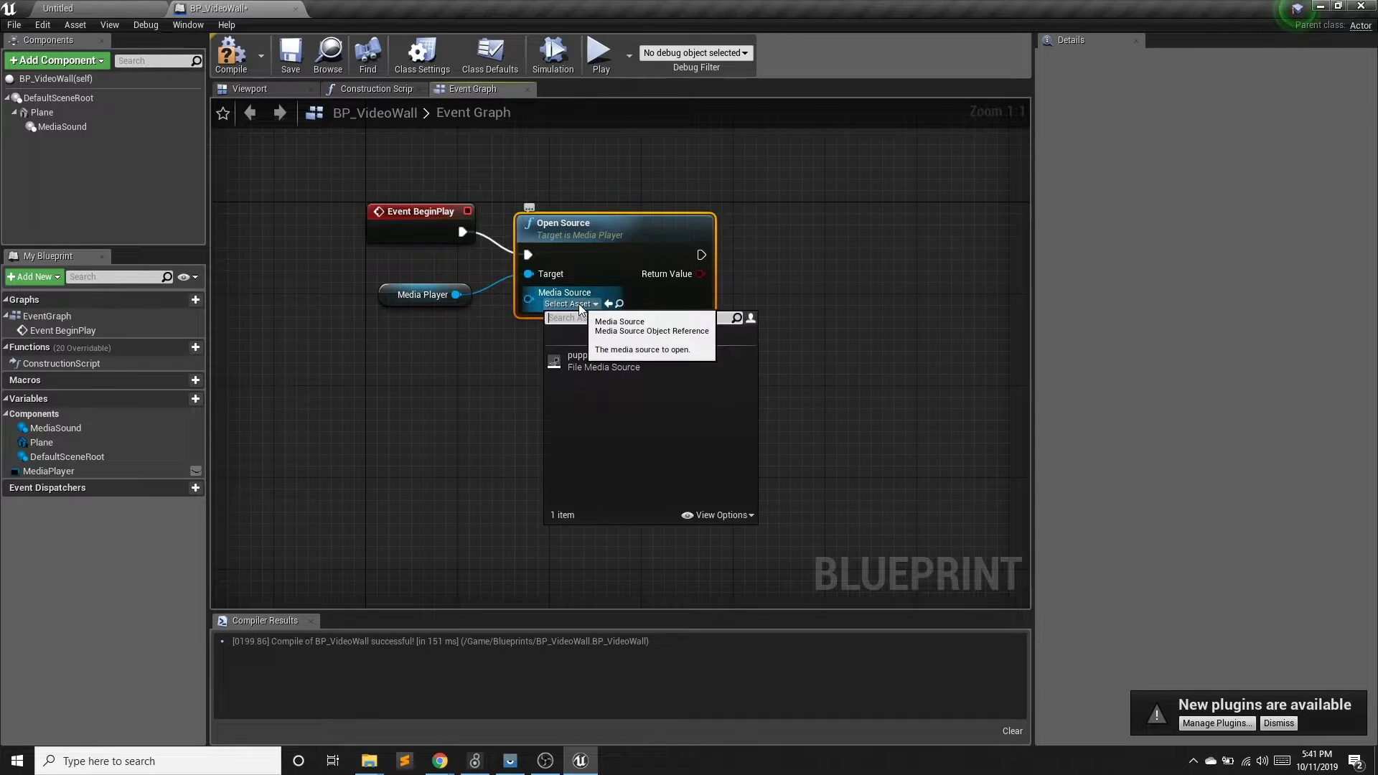
pyautogui.click(602, 363)
pyautogui.moveTo(600, 228); pyautogui.dragTo(593, 213)
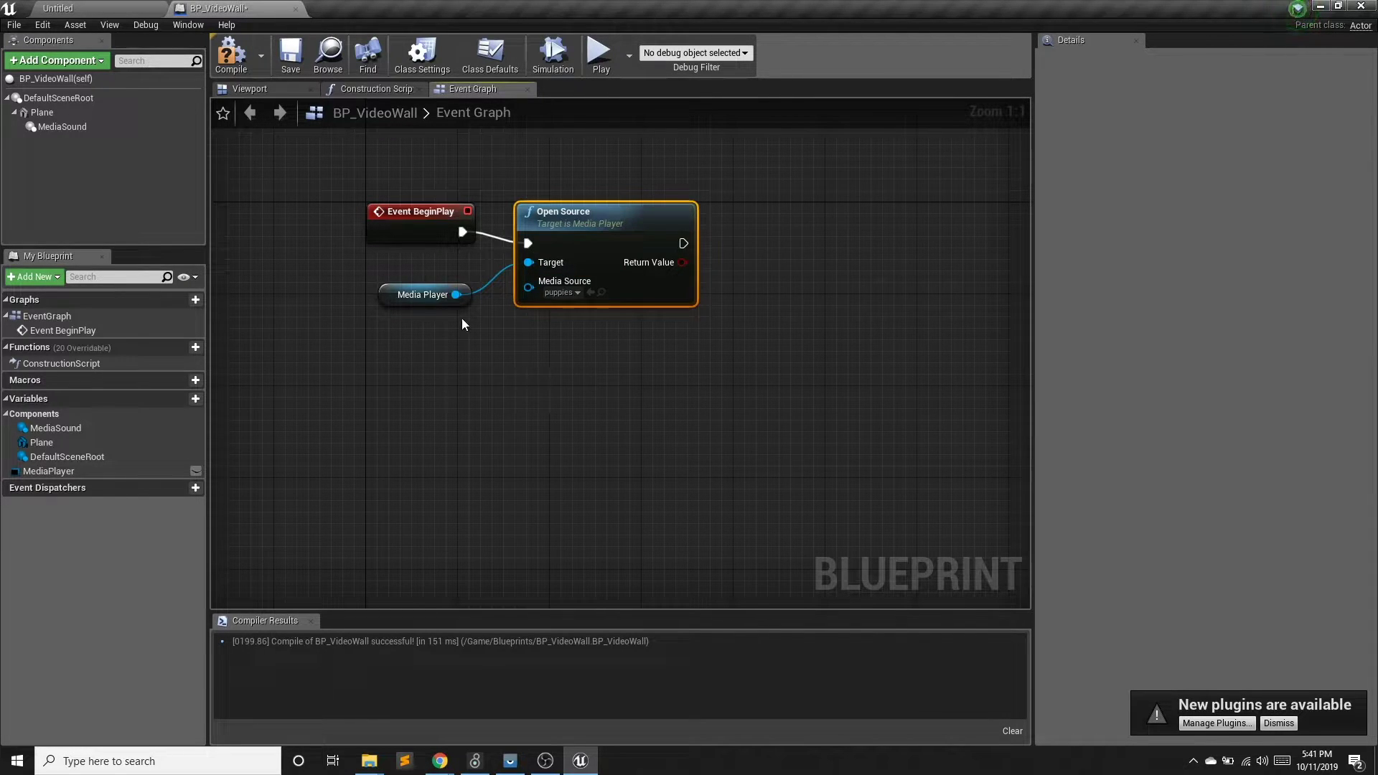
# Add a Play node for the MediaPlayer variable and arrange the graph nodes.
pyautogui.moveTo(456, 295); pyautogui.dragTo(484, 409)
pyautogui.write('play')
pyautogui.click(544, 537)
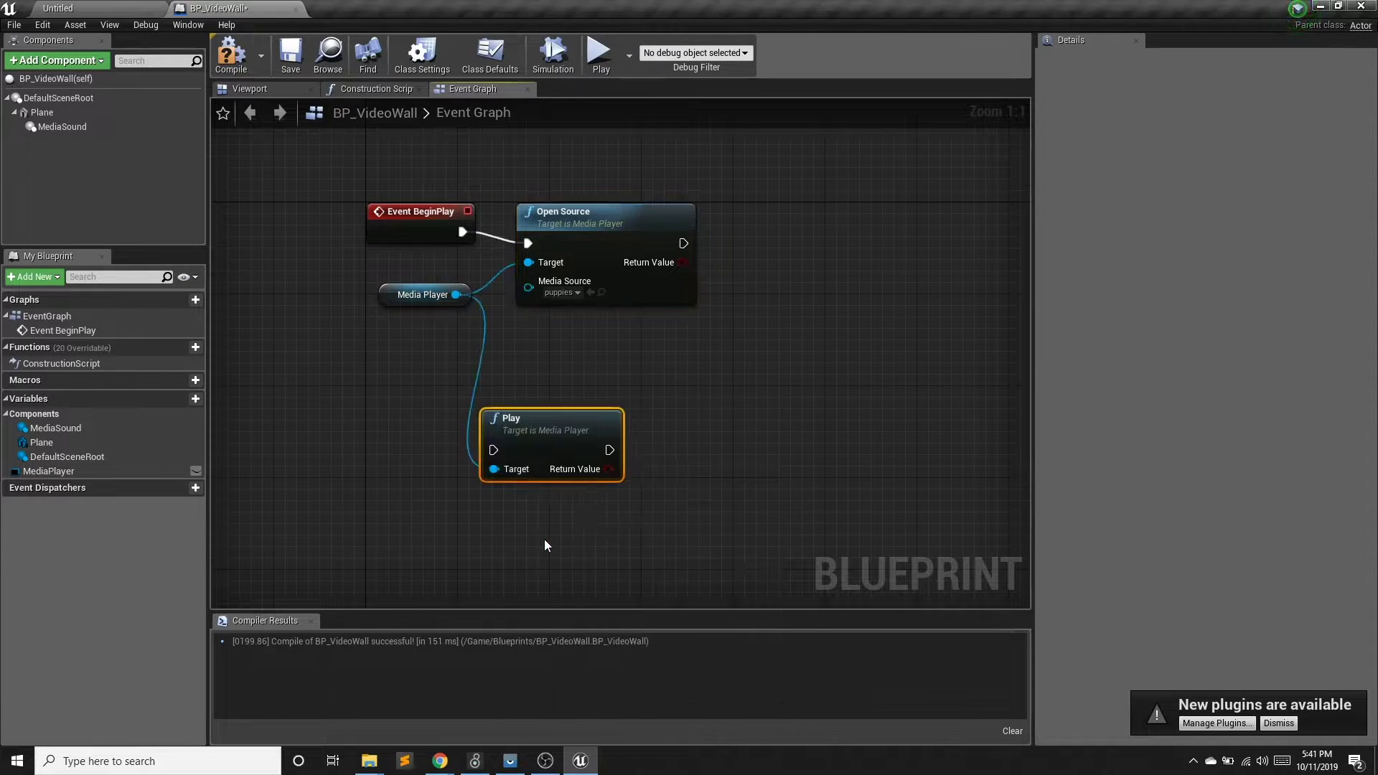
pyautogui.moveTo(568, 423); pyautogui.dragTo(626, 377)
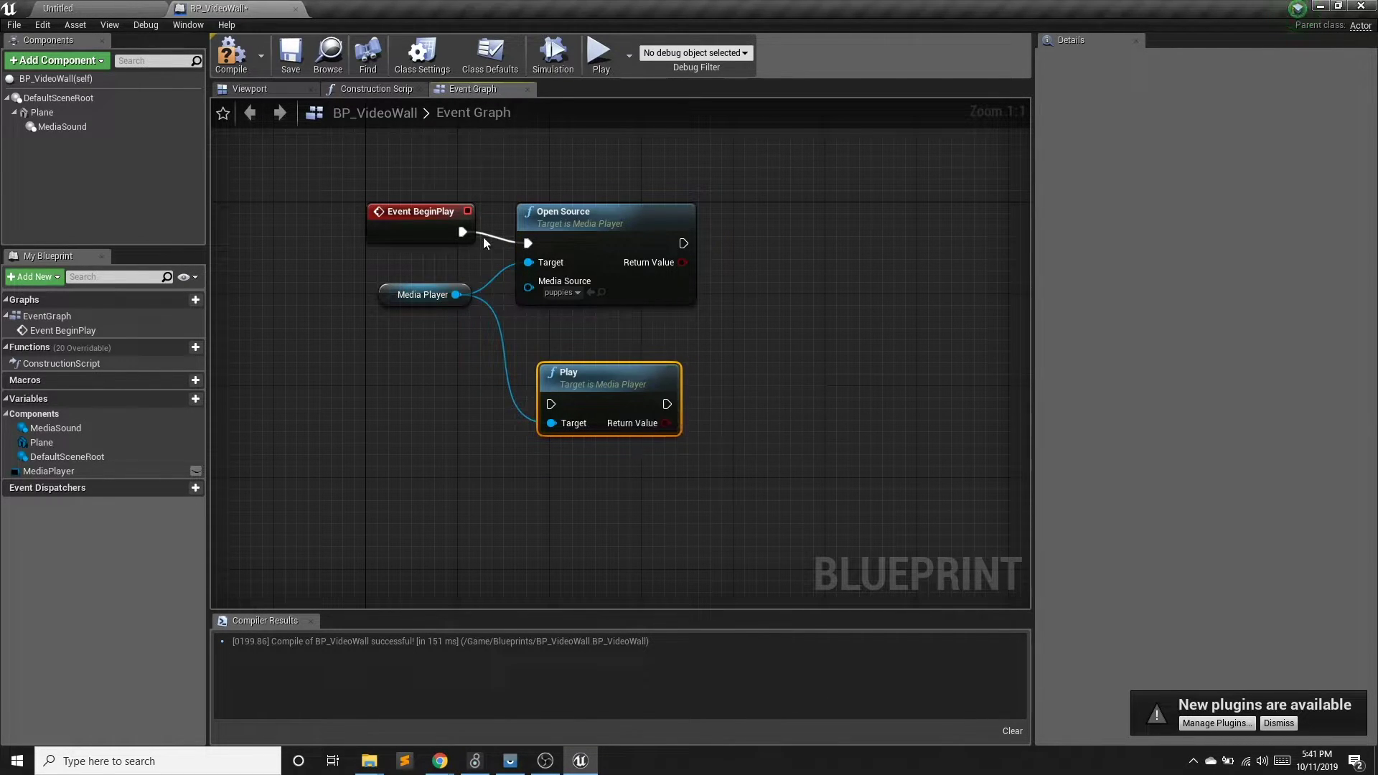
pyautogui.moveTo(430, 212); pyautogui.dragTo(342, 410)
pyautogui.write('de')
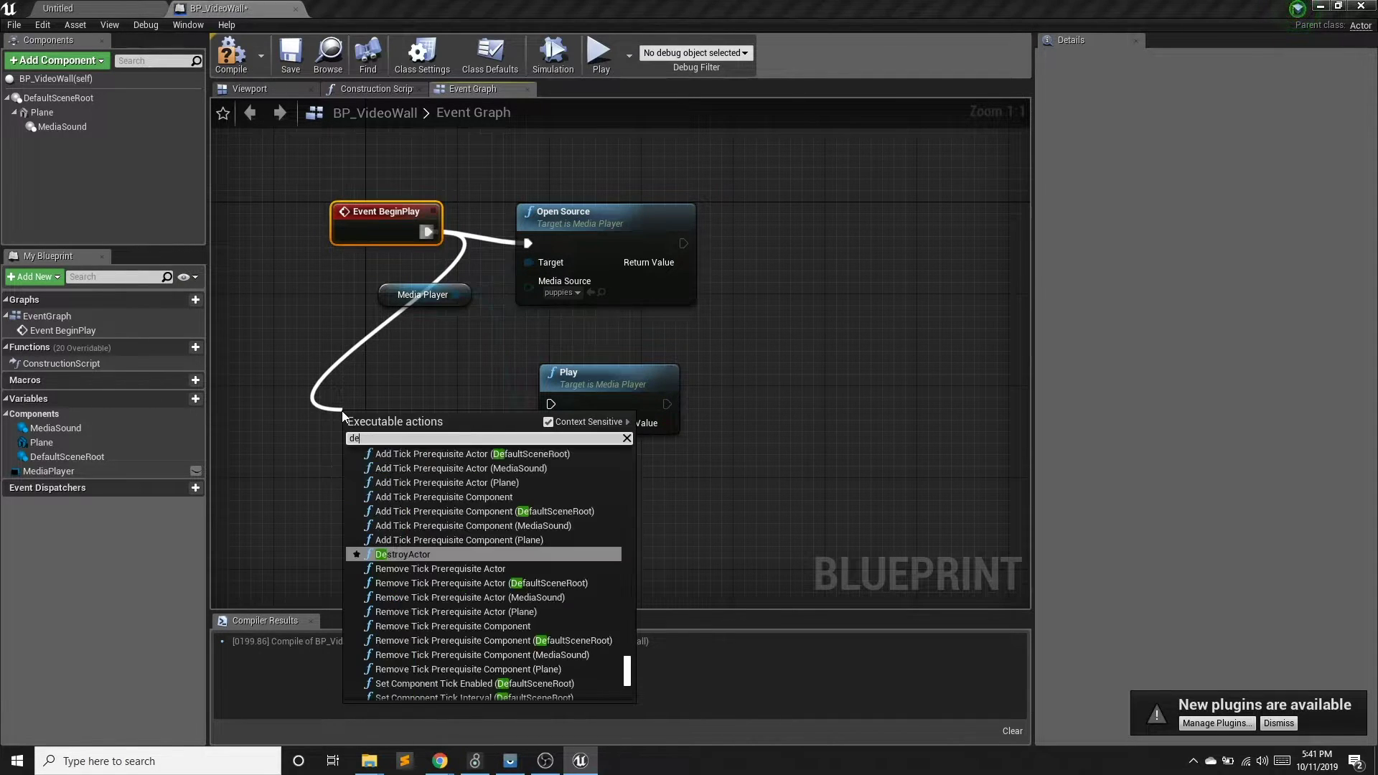
pyautogui.write('l')
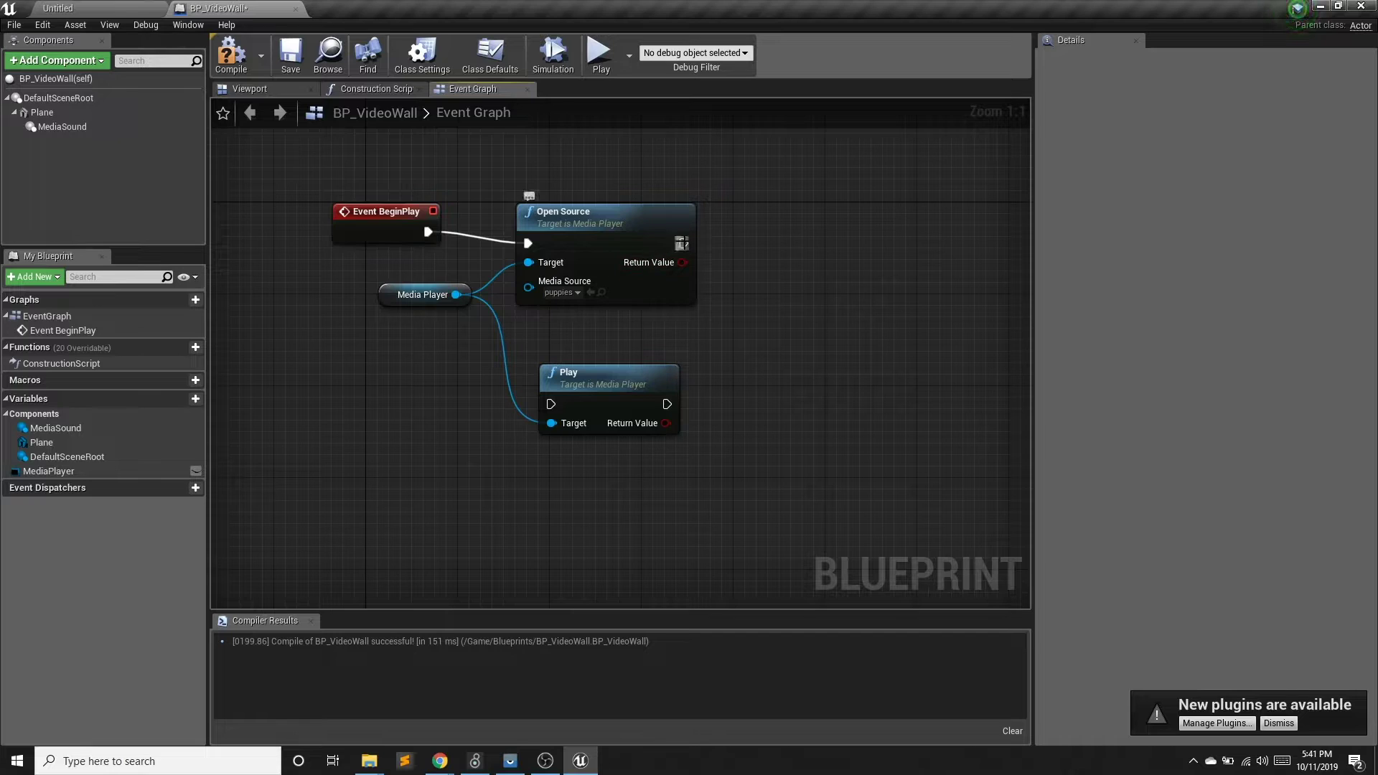
pyautogui.moveTo(639, 372); pyautogui.dragTo(638, 406)
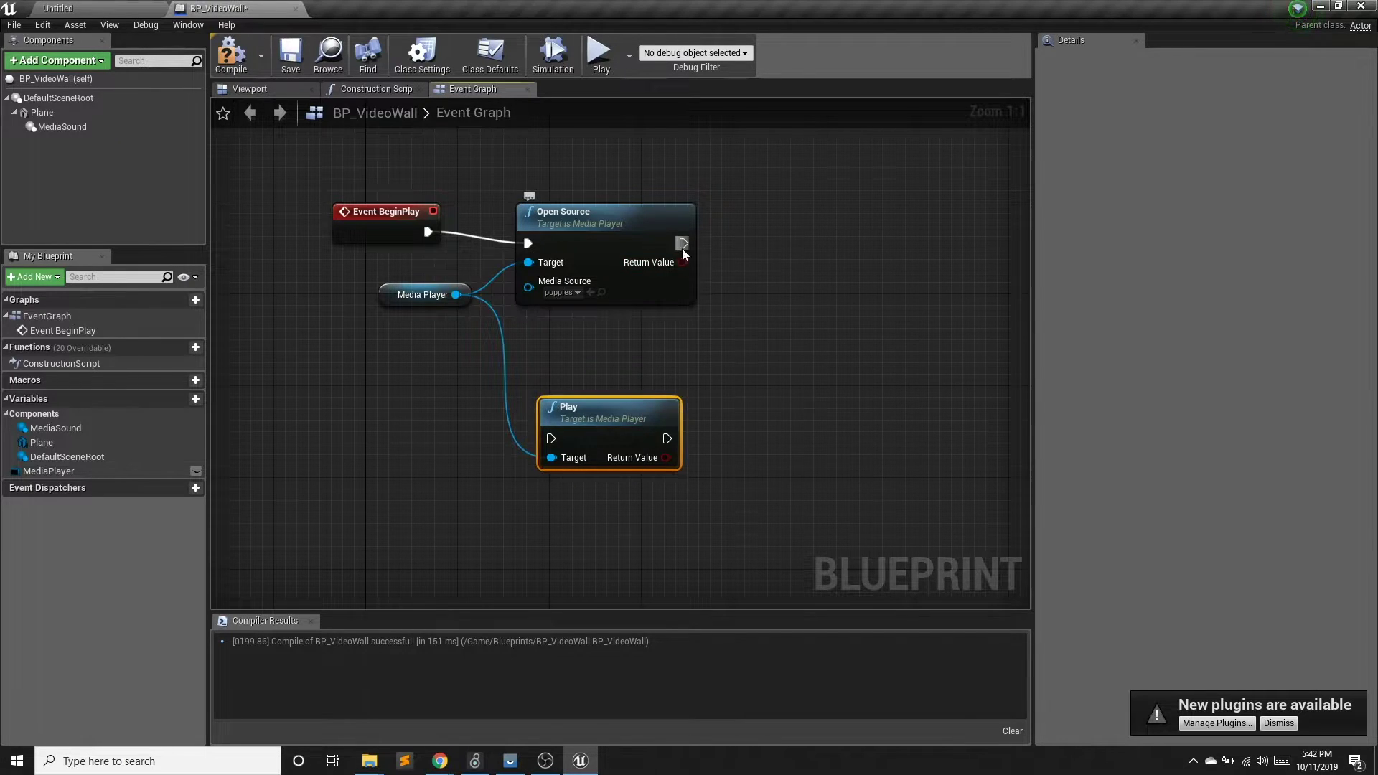
# Insert a 3.0-second Delay after Open Source feeding Play, then compile and tidy the graph.
pyautogui.moveTo(682, 242); pyautogui.dragTo(563, 357)
pyautogui.write('delay')
pyautogui.click(634, 533)
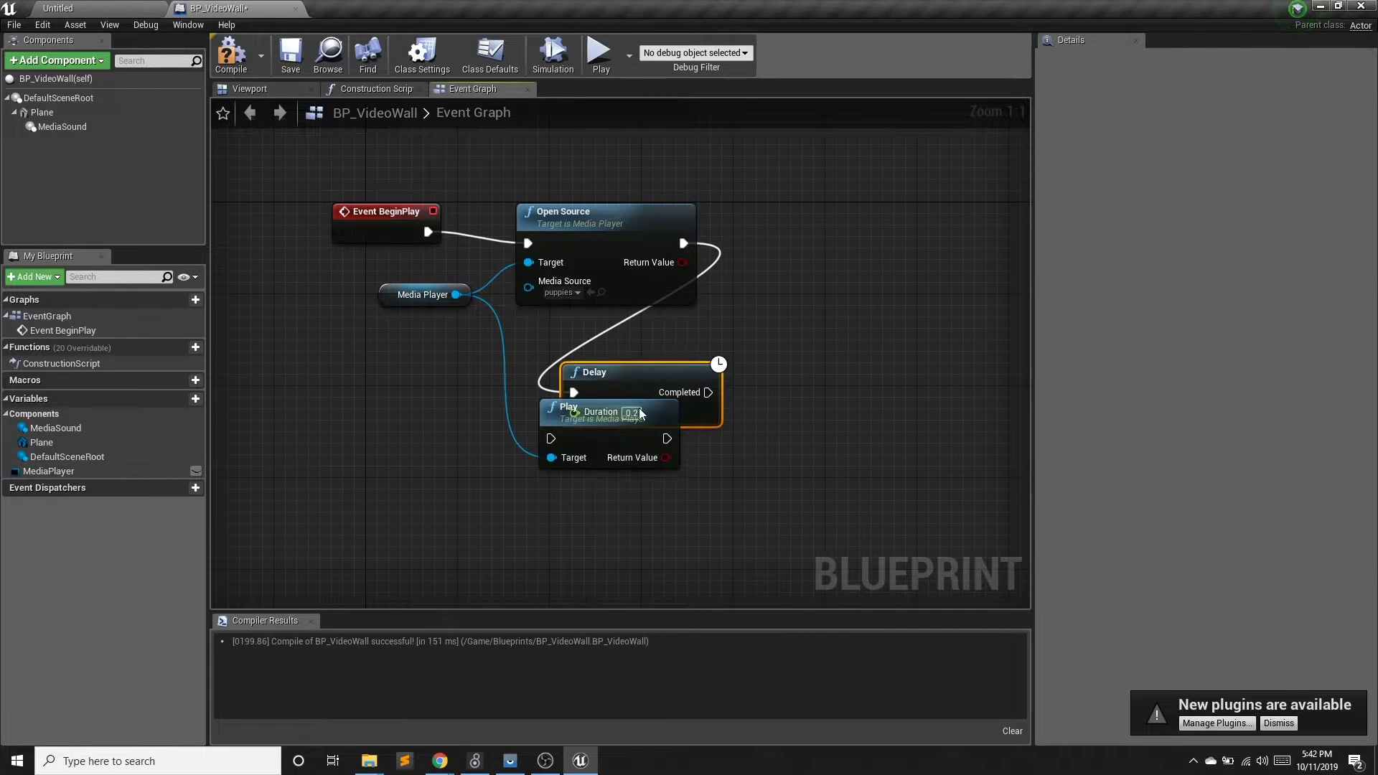
pyautogui.moveTo(629, 374); pyautogui.dragTo(595, 331)
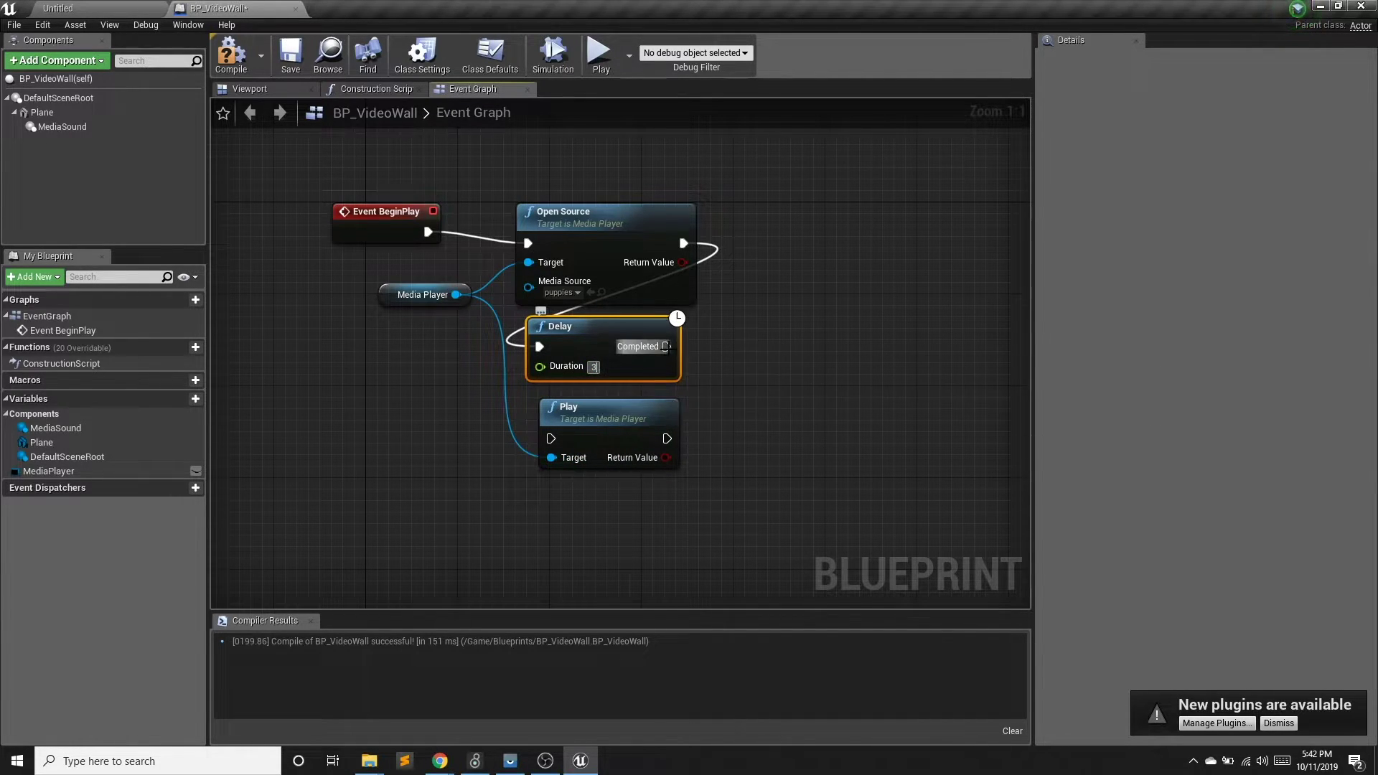
pyautogui.moveTo(665, 346); pyautogui.dragTo(551, 438)
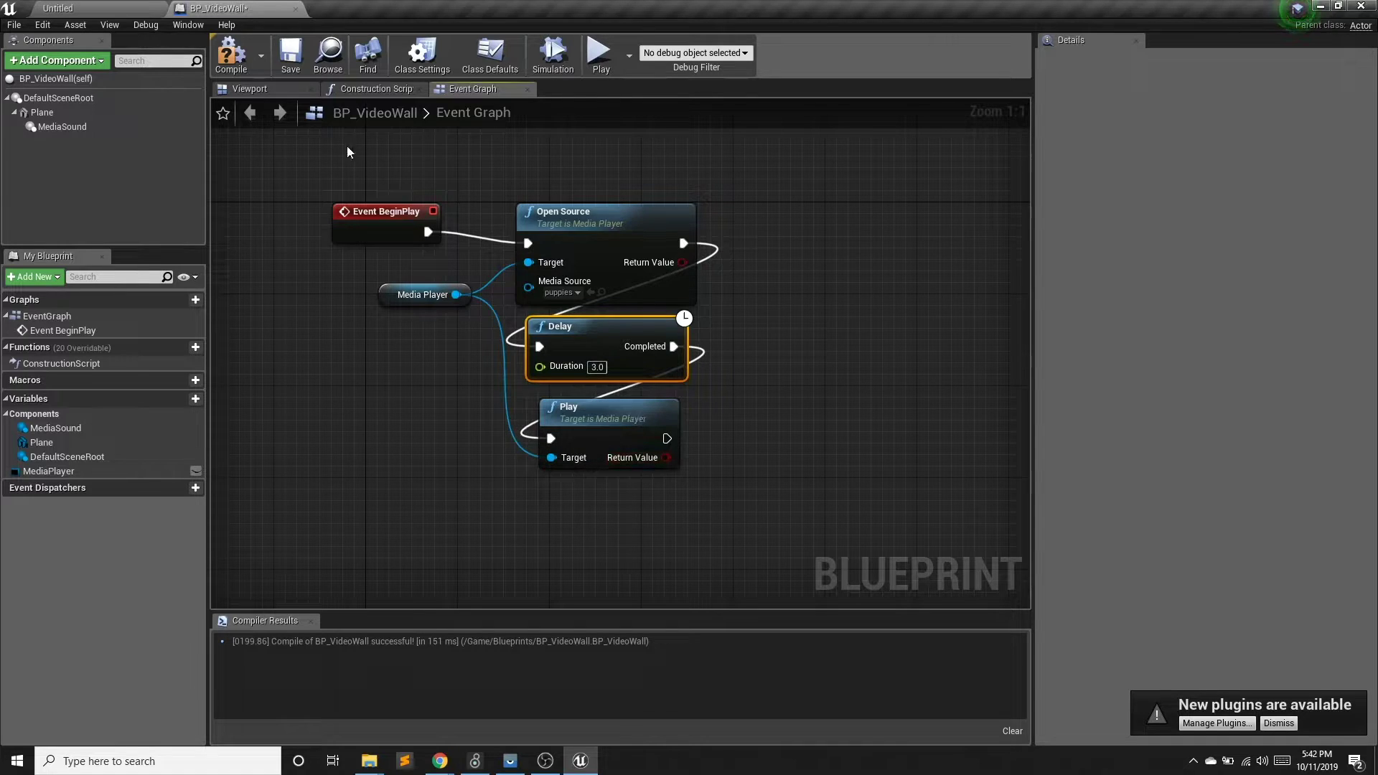
pyautogui.click(234, 64)
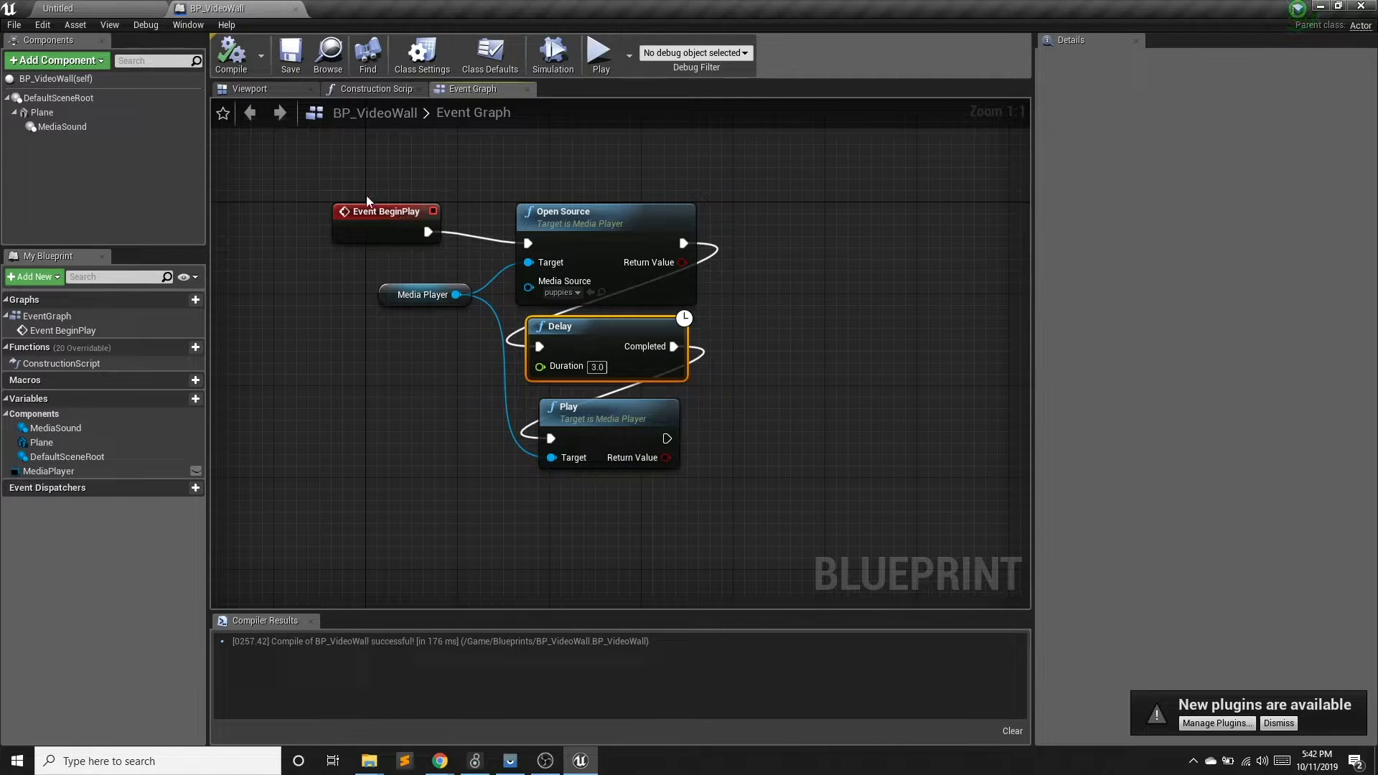
pyautogui.moveTo(585, 208); pyautogui.dragTo(583, 197)
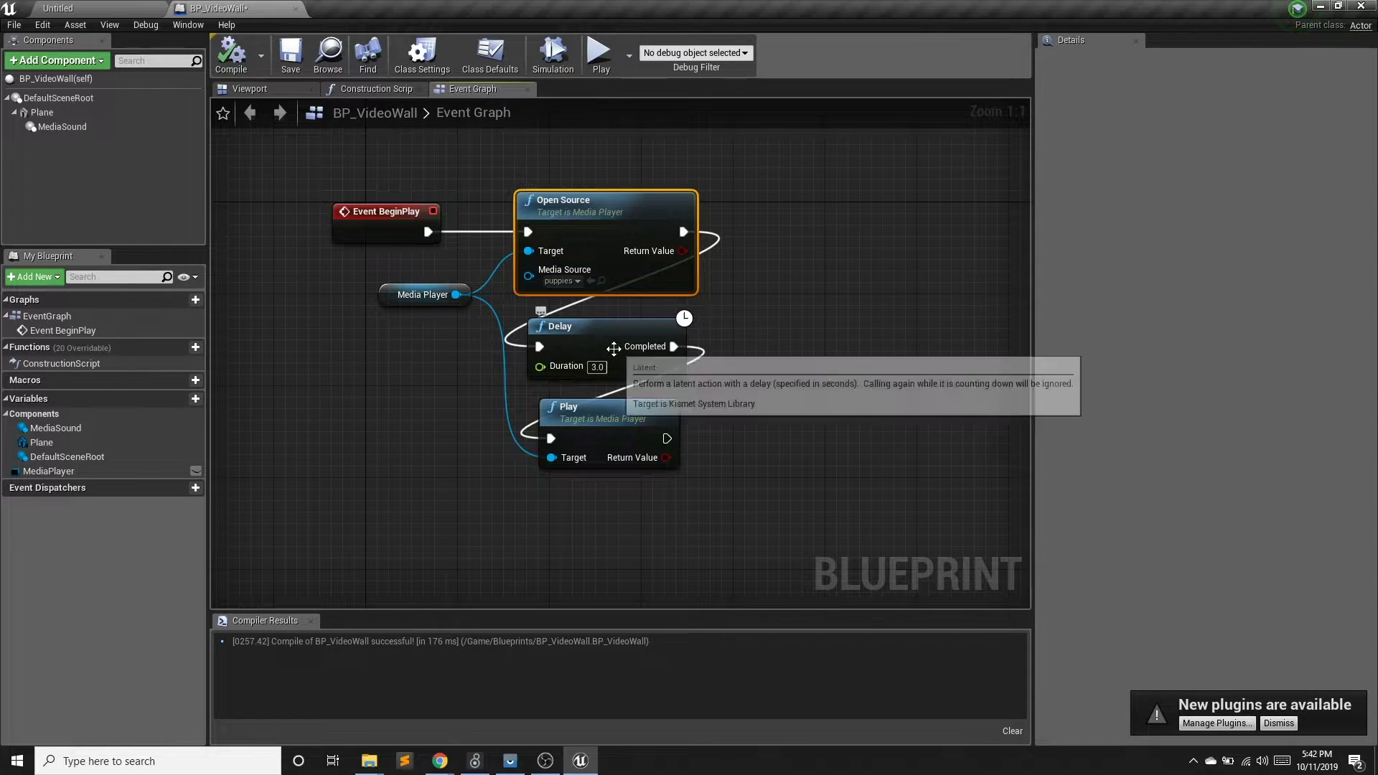
pyautogui.moveTo(611, 420); pyautogui.dragTo(599, 420)
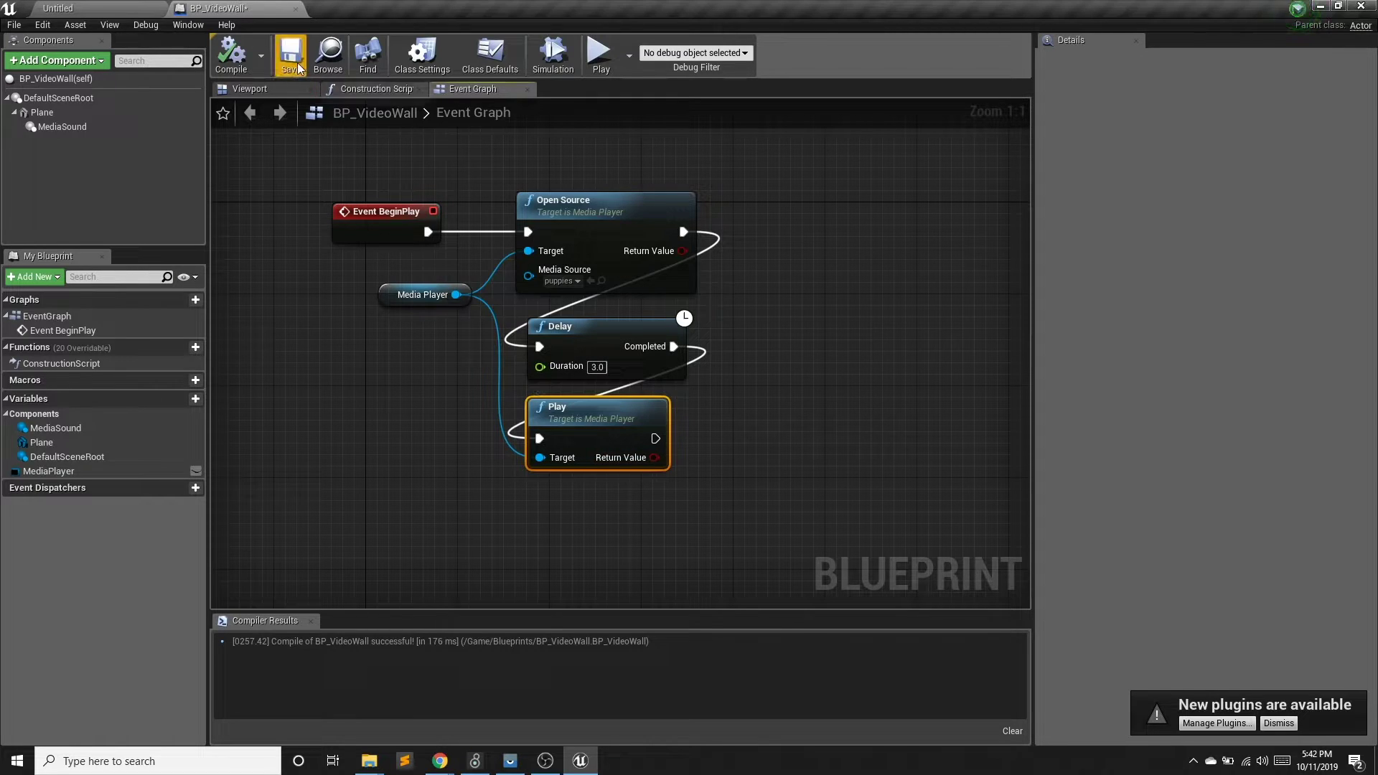
pyautogui.click(57, 8)
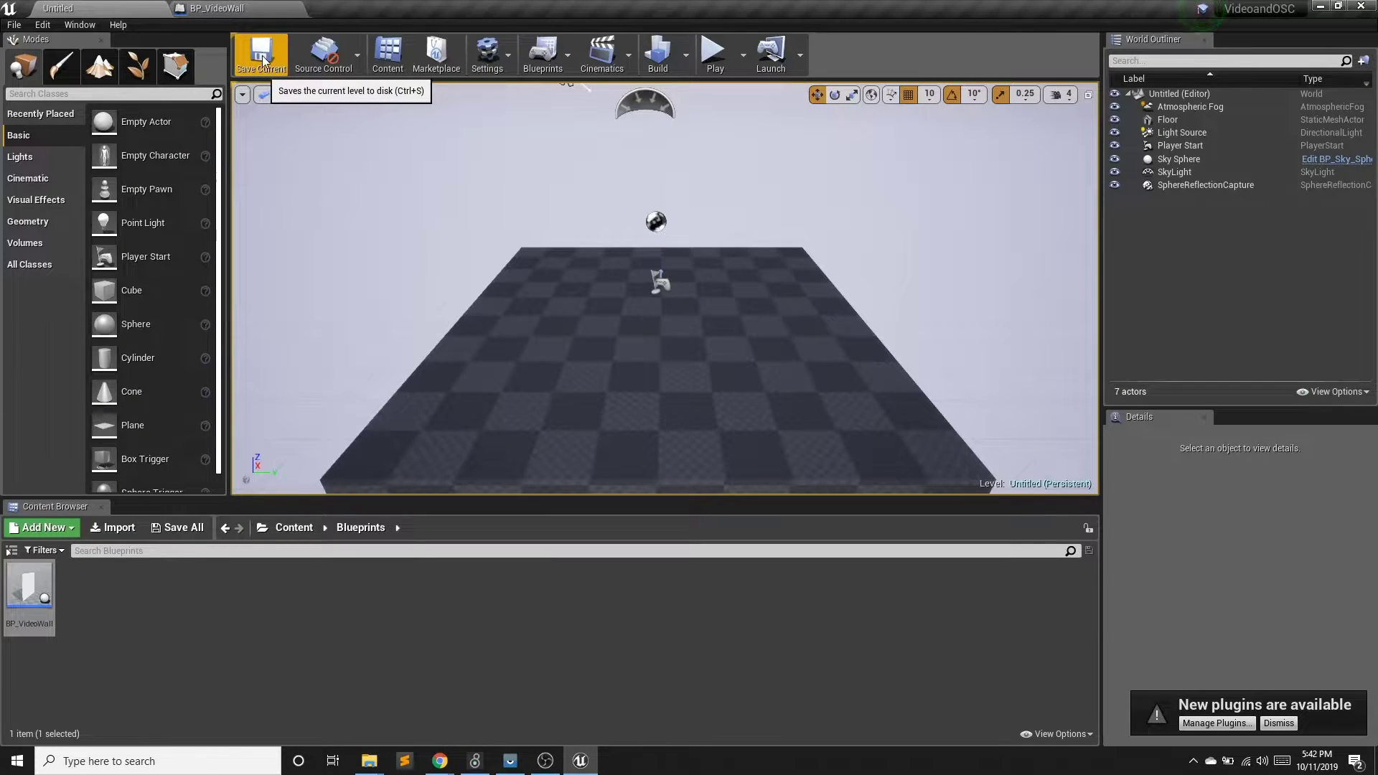
# Save the level as NewMap and place a BP_VideoWall actor in it.
pyautogui.click(261, 57)
pyautogui.click(1043, 606)
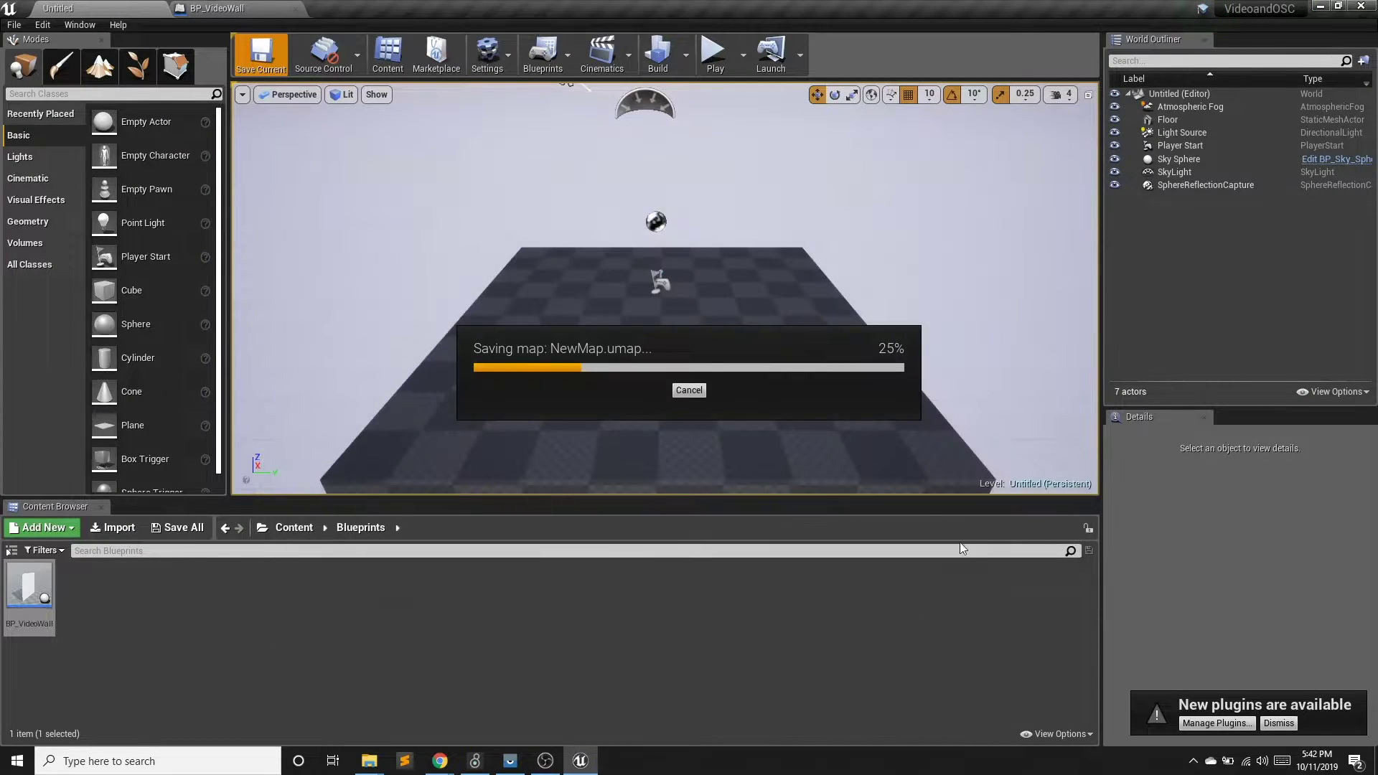
pyautogui.moveTo(24, 601); pyautogui.dragTo(681, 491)
pyautogui.moveTo(684, 471); pyautogui.dragTo(608, 328, button='right')
# Add a second video wall, rotate it 90° on Z, and slide it along Y to -480.
pyautogui.moveTo(29, 592); pyautogui.dragTo(758, 273)
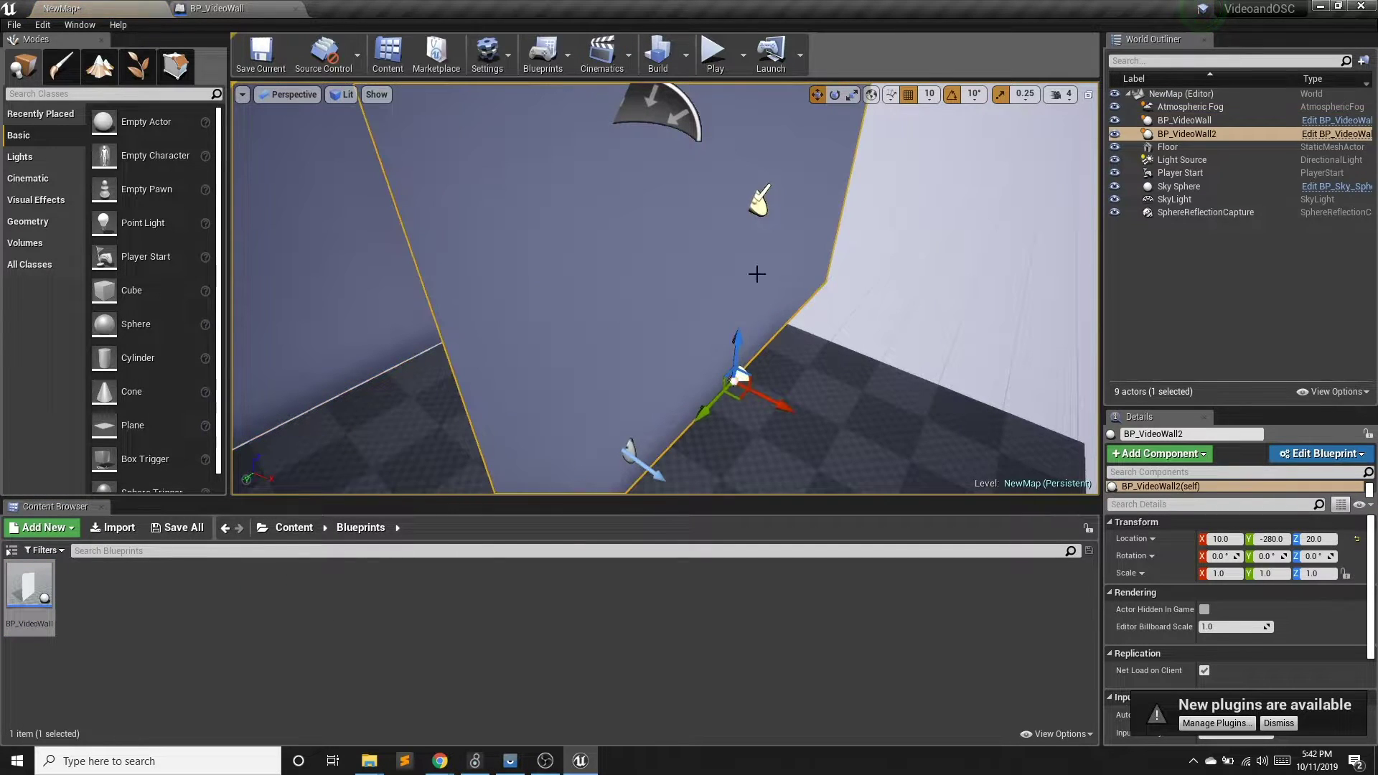
pyautogui.click(834, 95)
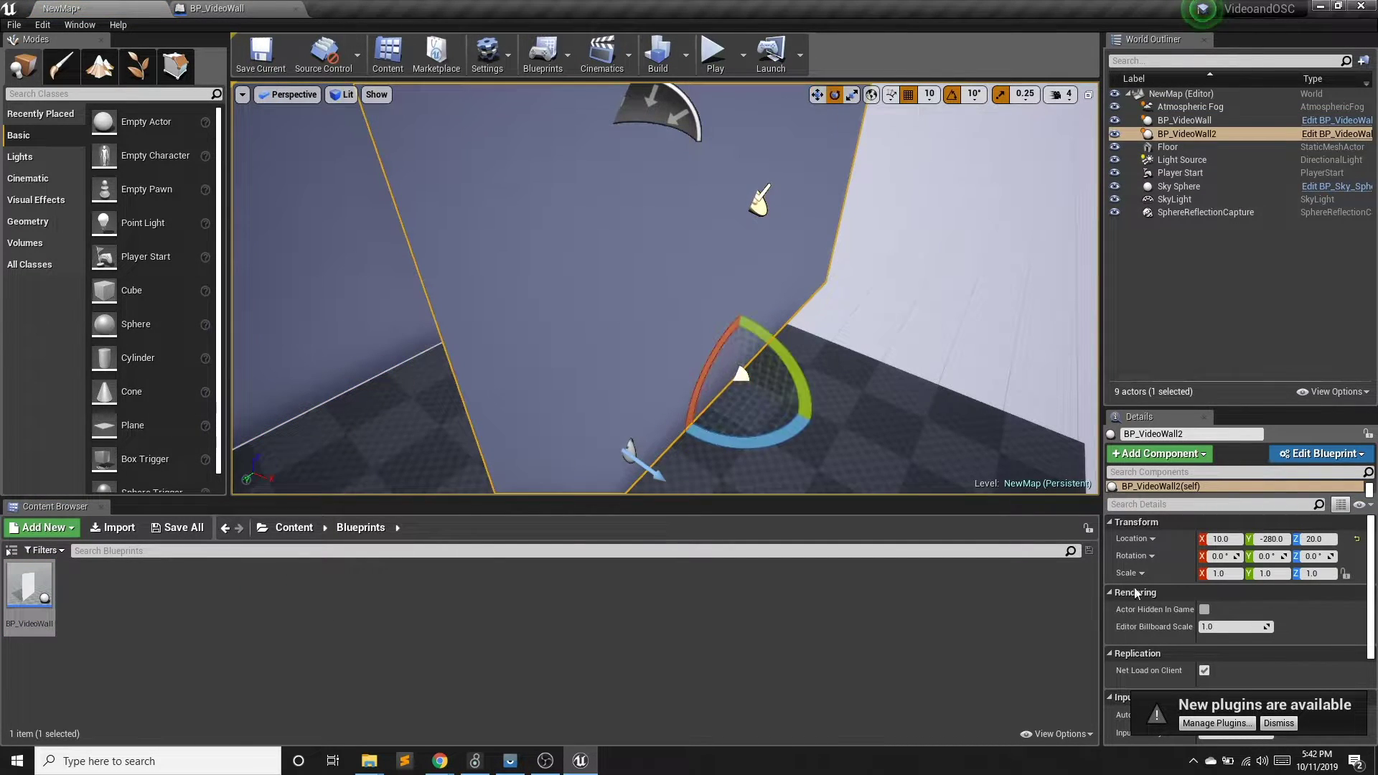
pyautogui.press('Return')
pyautogui.click(1326, 558)
pyautogui.write('90')
pyautogui.press('Return')
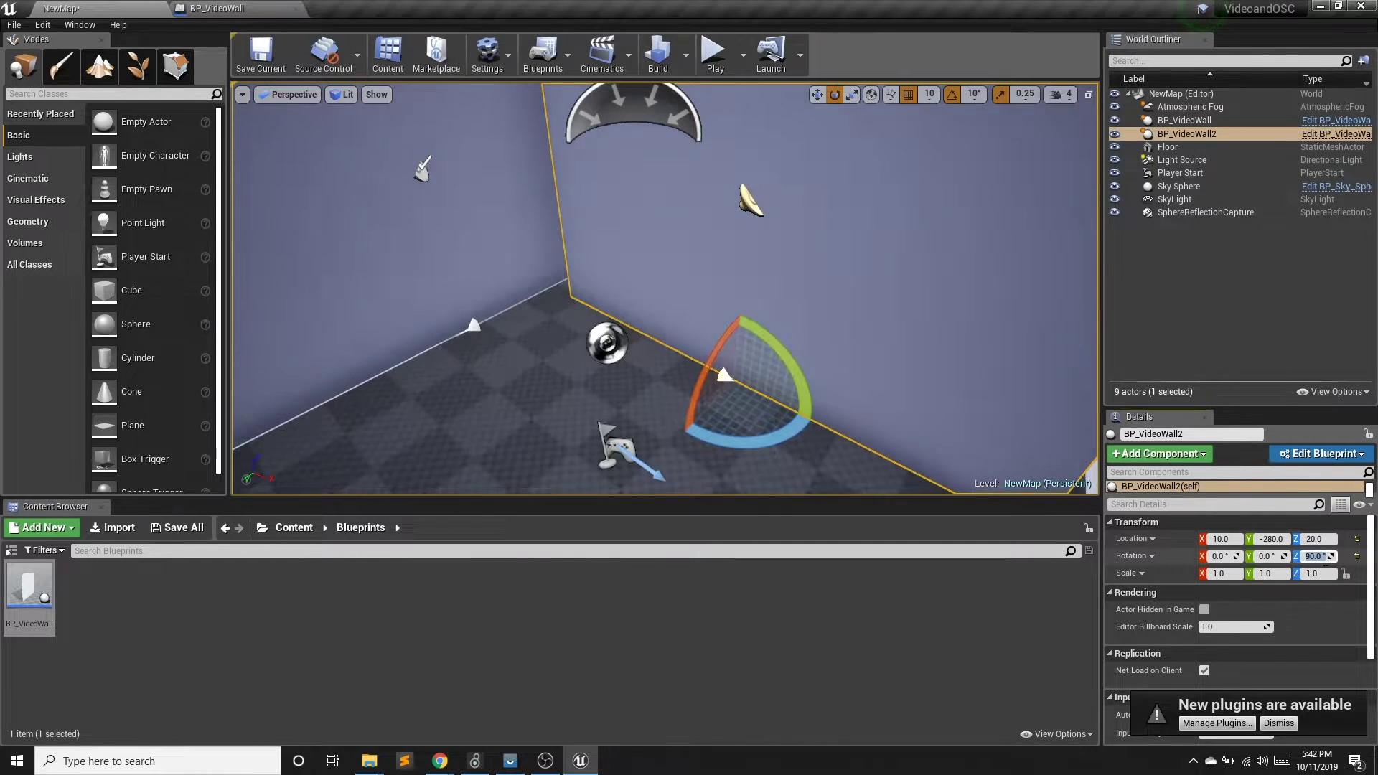
pyautogui.click(816, 95)
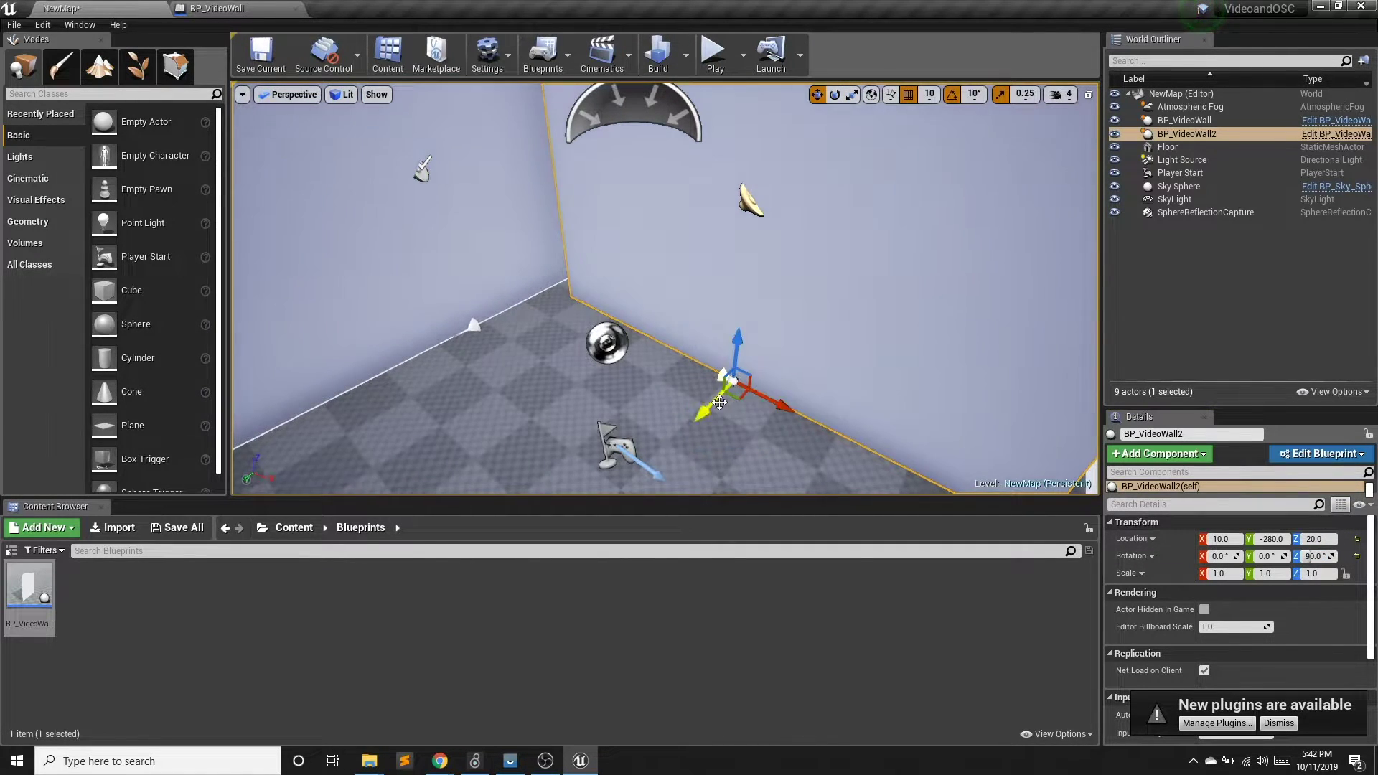
pyautogui.moveTo(717, 403); pyautogui.dragTo(734, 342)
pyautogui.press('f')
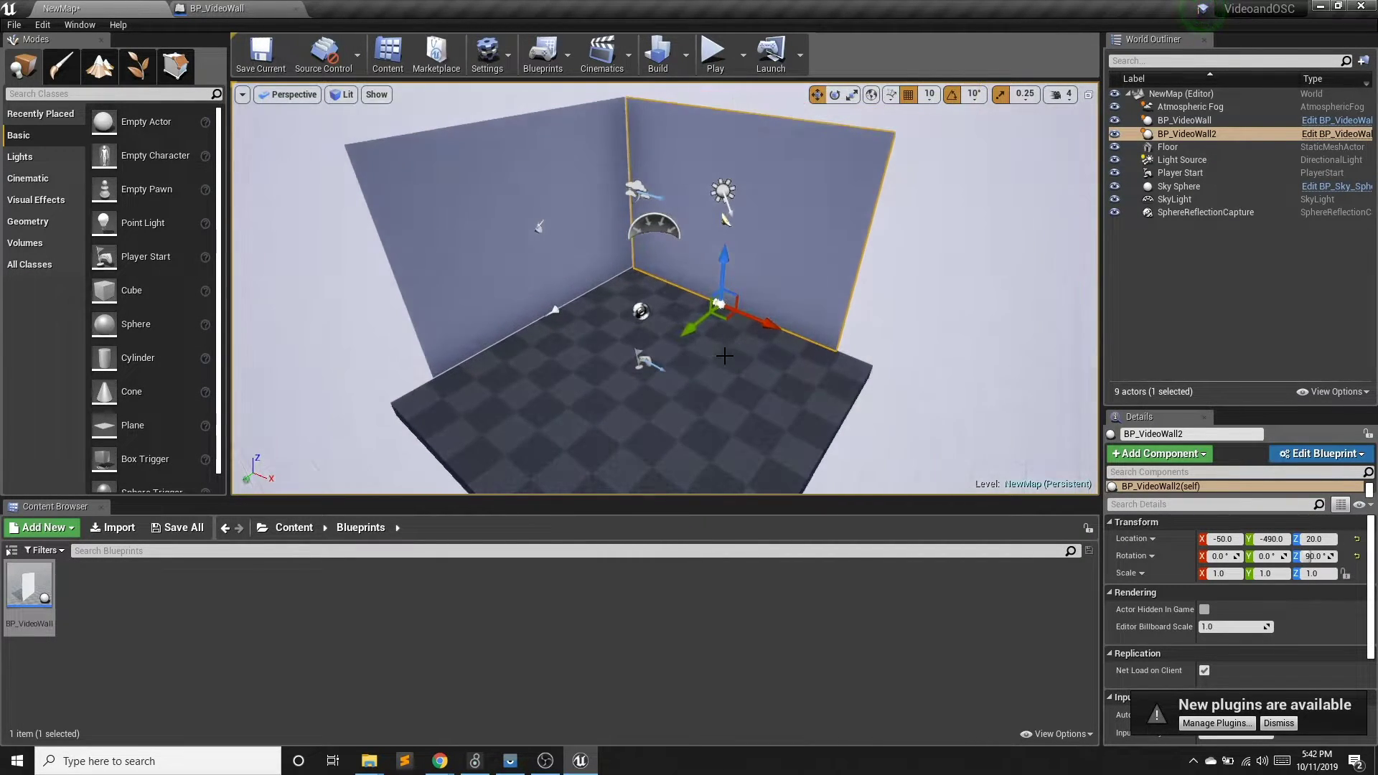
# Turn the Player Start to yaw -140° facing the walls, move it to 110, 140, 222, and save.
pyautogui.click(623, 362)
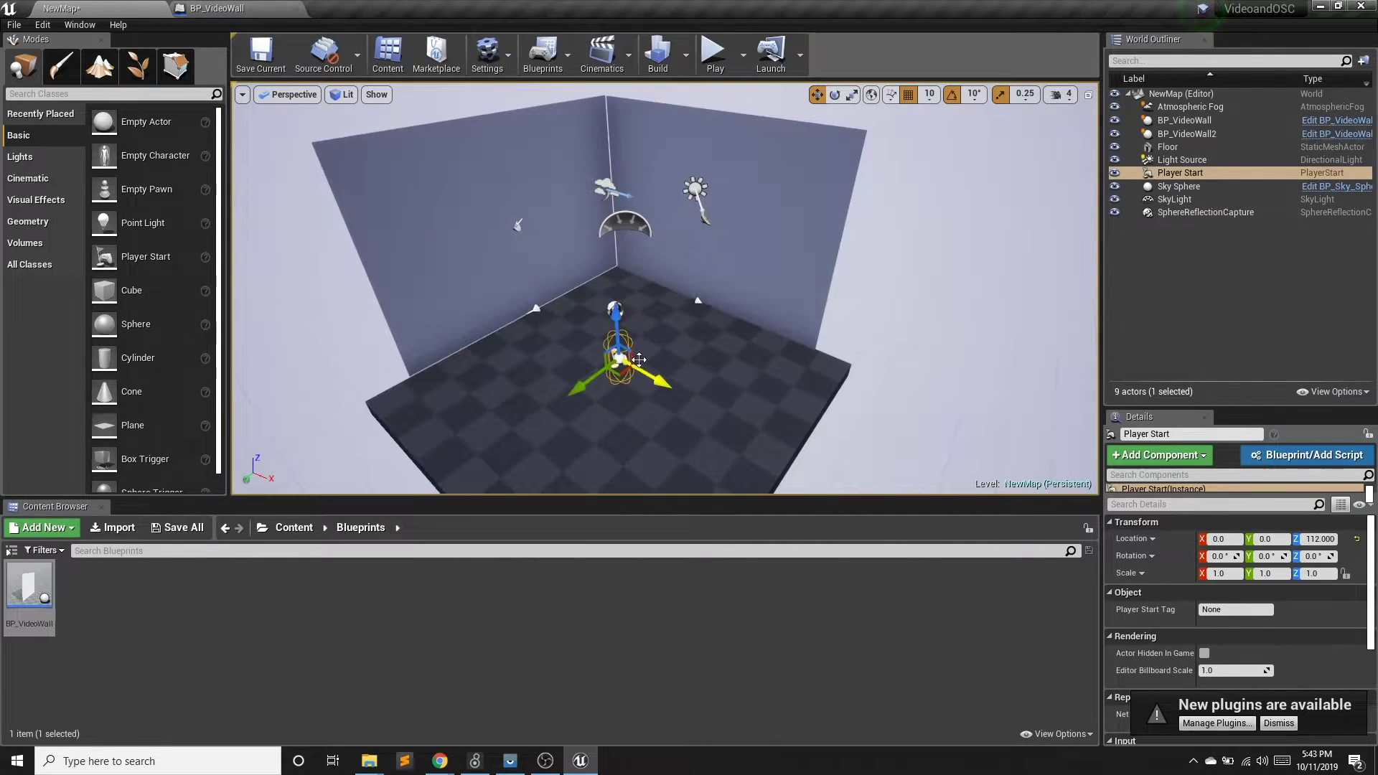
pyautogui.click(834, 94)
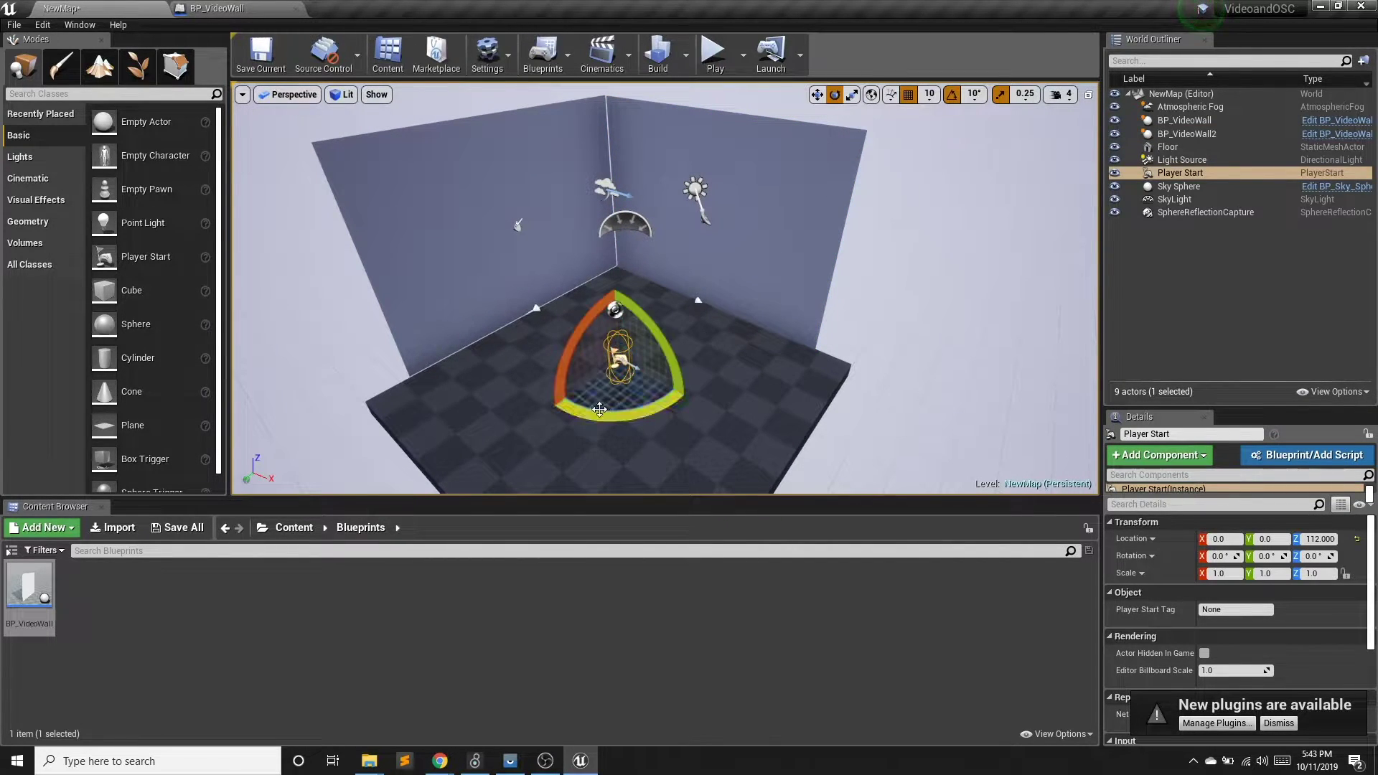
pyautogui.moveTo(596, 413); pyautogui.dragTo(761, 424)
pyautogui.click(817, 94)
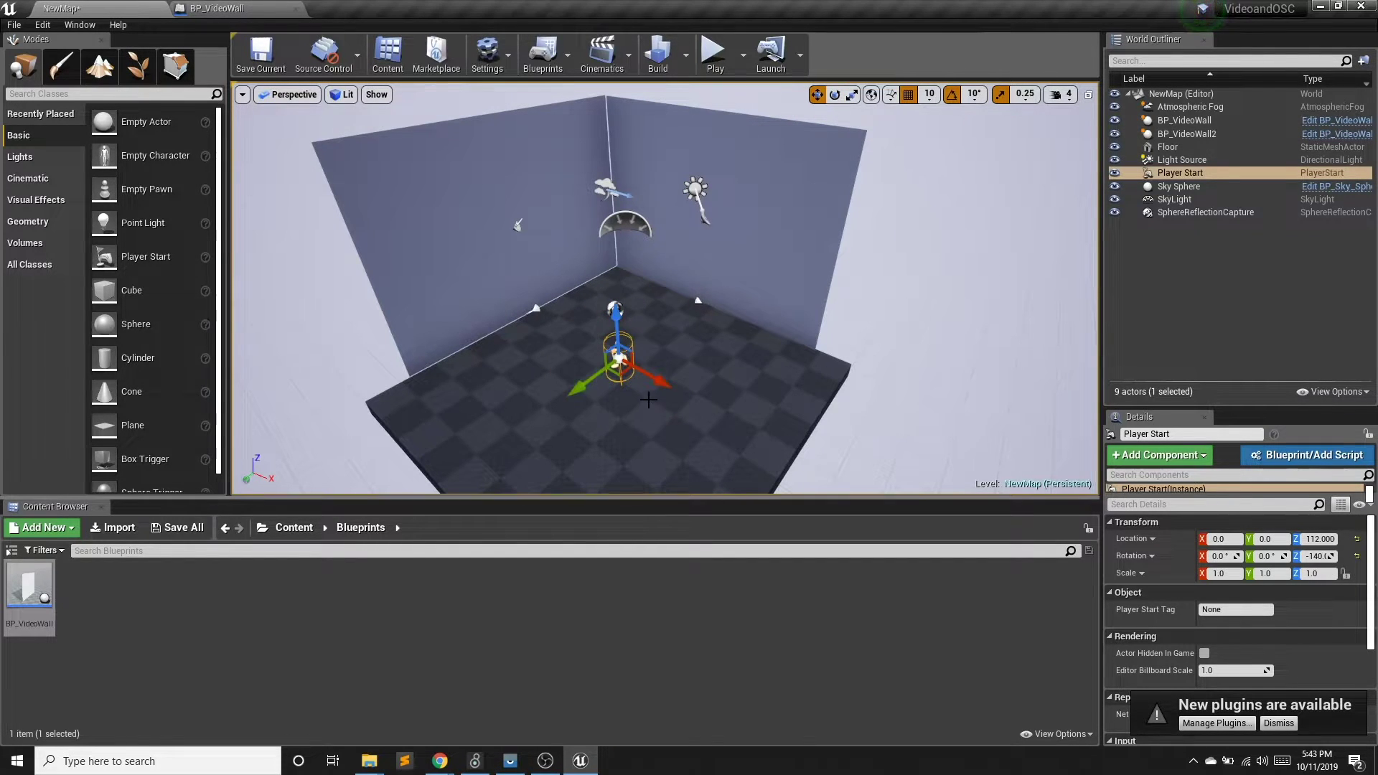
pyautogui.moveTo(580, 391); pyautogui.dragTo(559, 436)
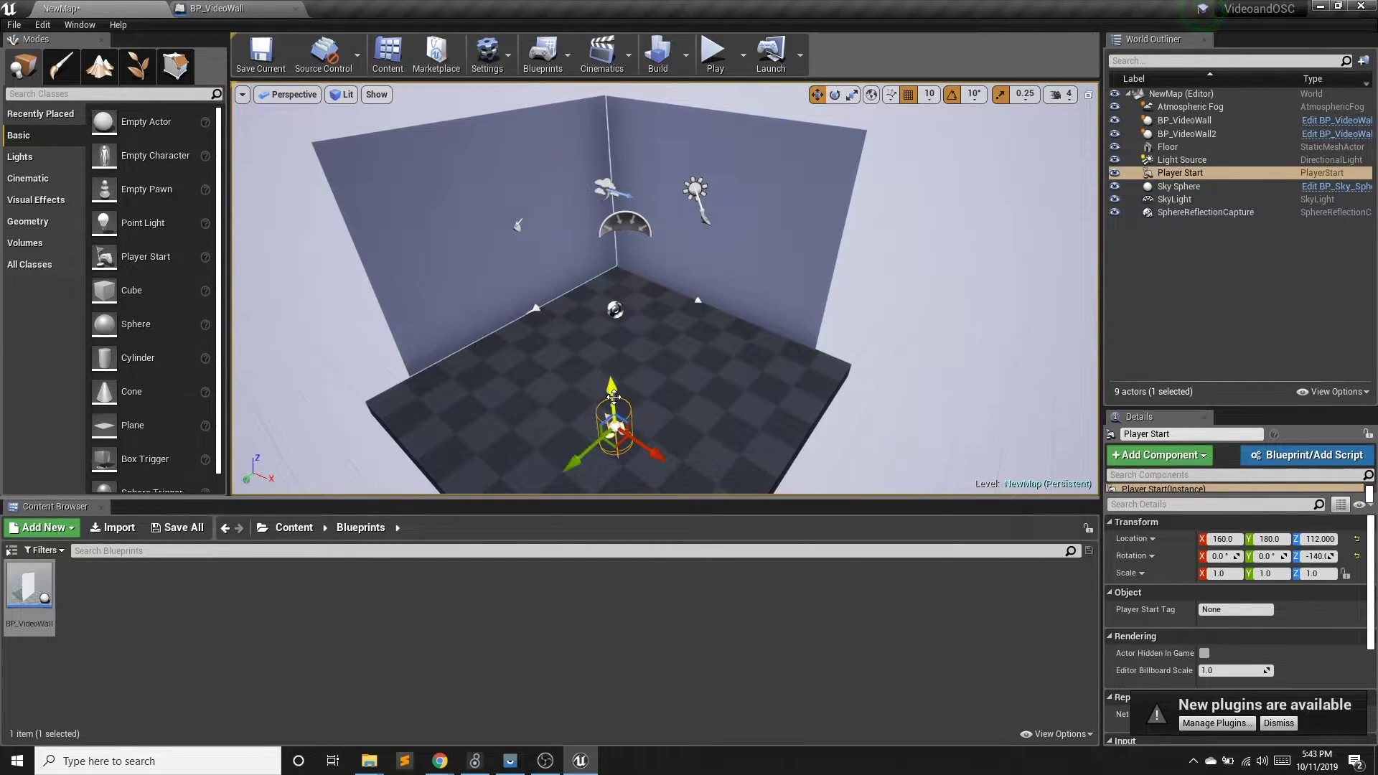
pyautogui.moveTo(613, 396); pyautogui.dragTo(577, 409)
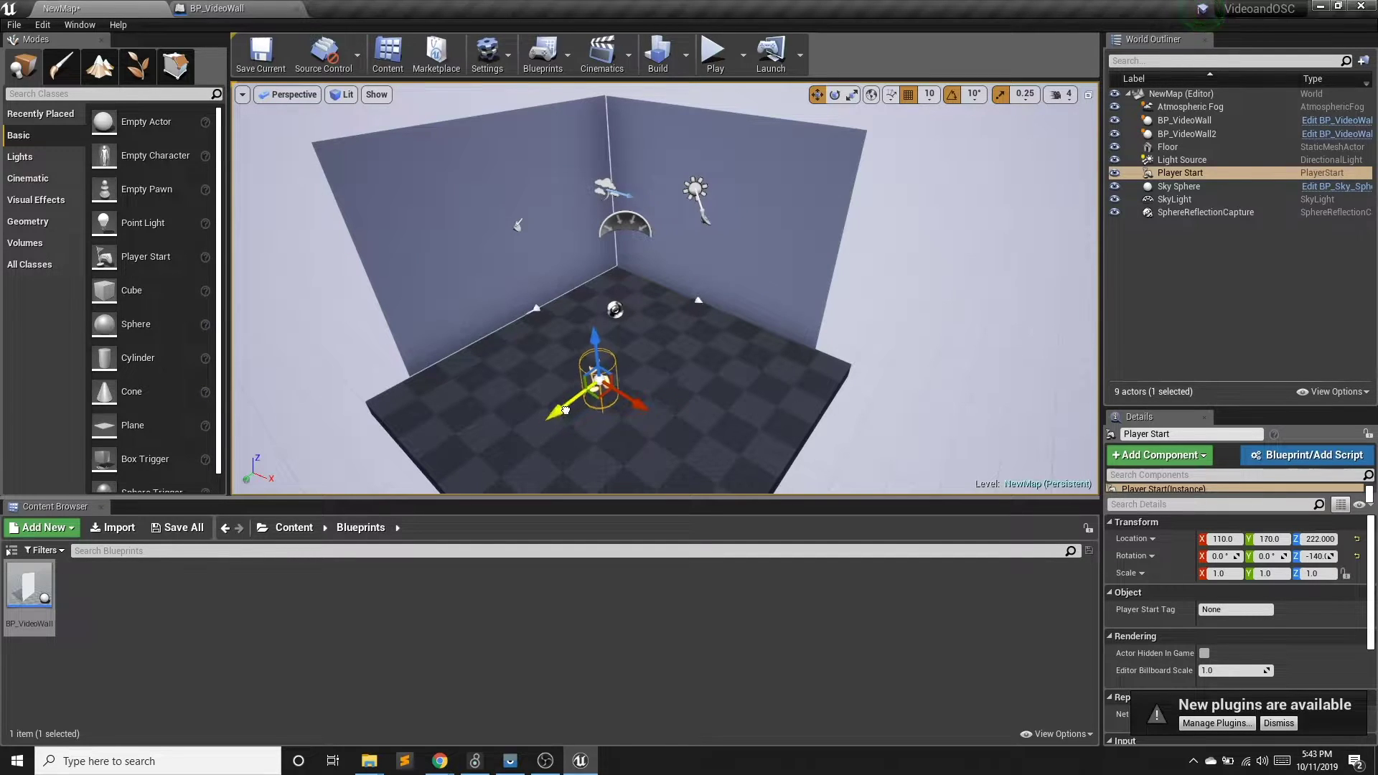
pyautogui.click(260, 51)
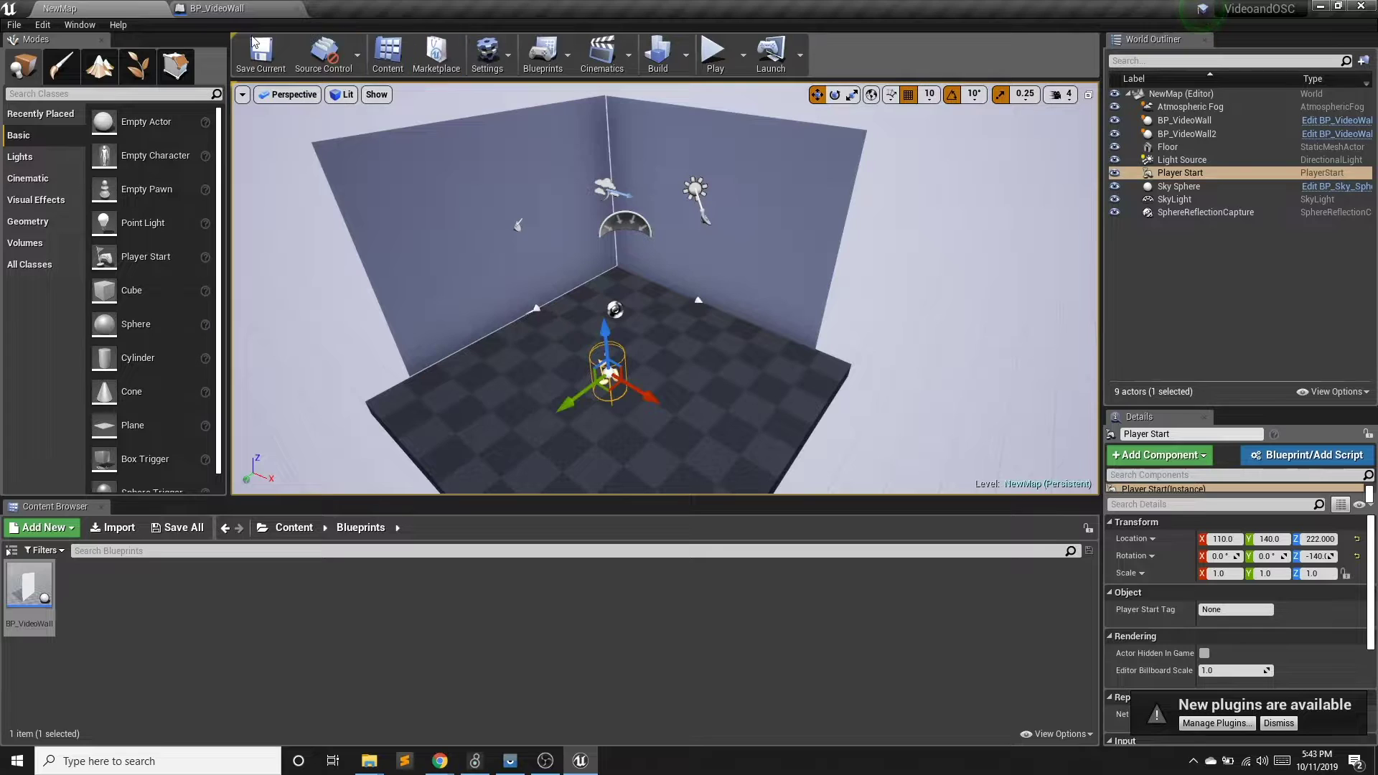
# Play the level to check the puppies video on both walls, then stop and move closer.
pyautogui.click(715, 56)
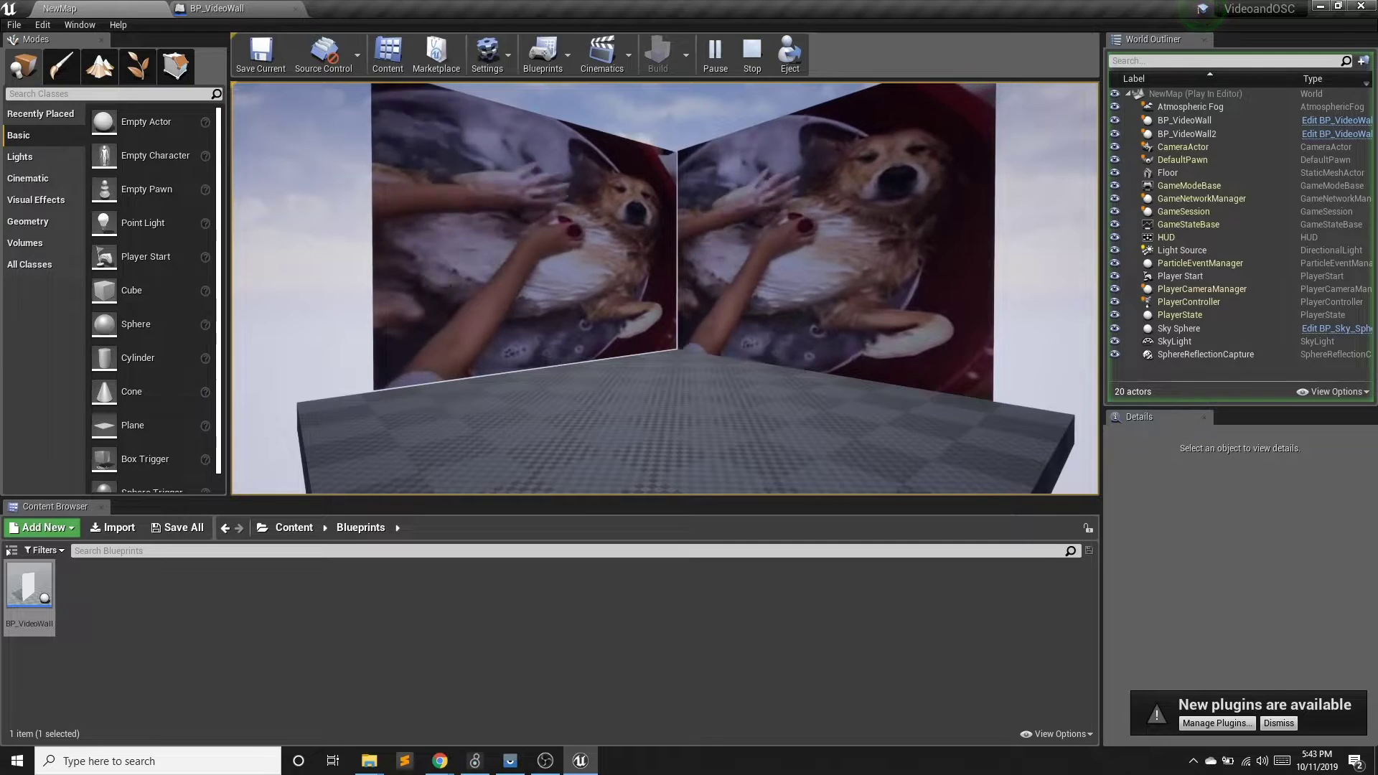
pyautogui.hotkey('shift', 'F1')
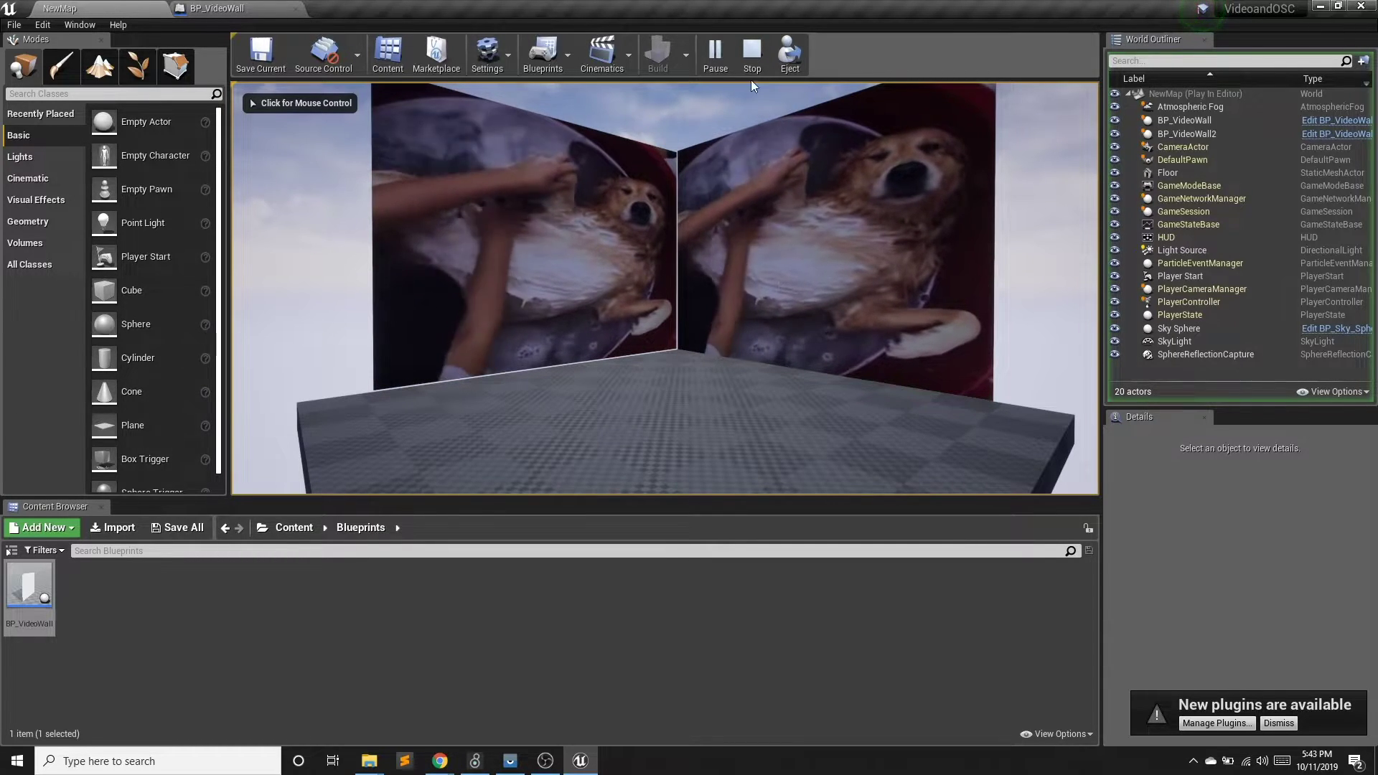
pyautogui.click(752, 61)
pyautogui.moveTo(718, 260); pyautogui.dragTo(718, 260, button='right')
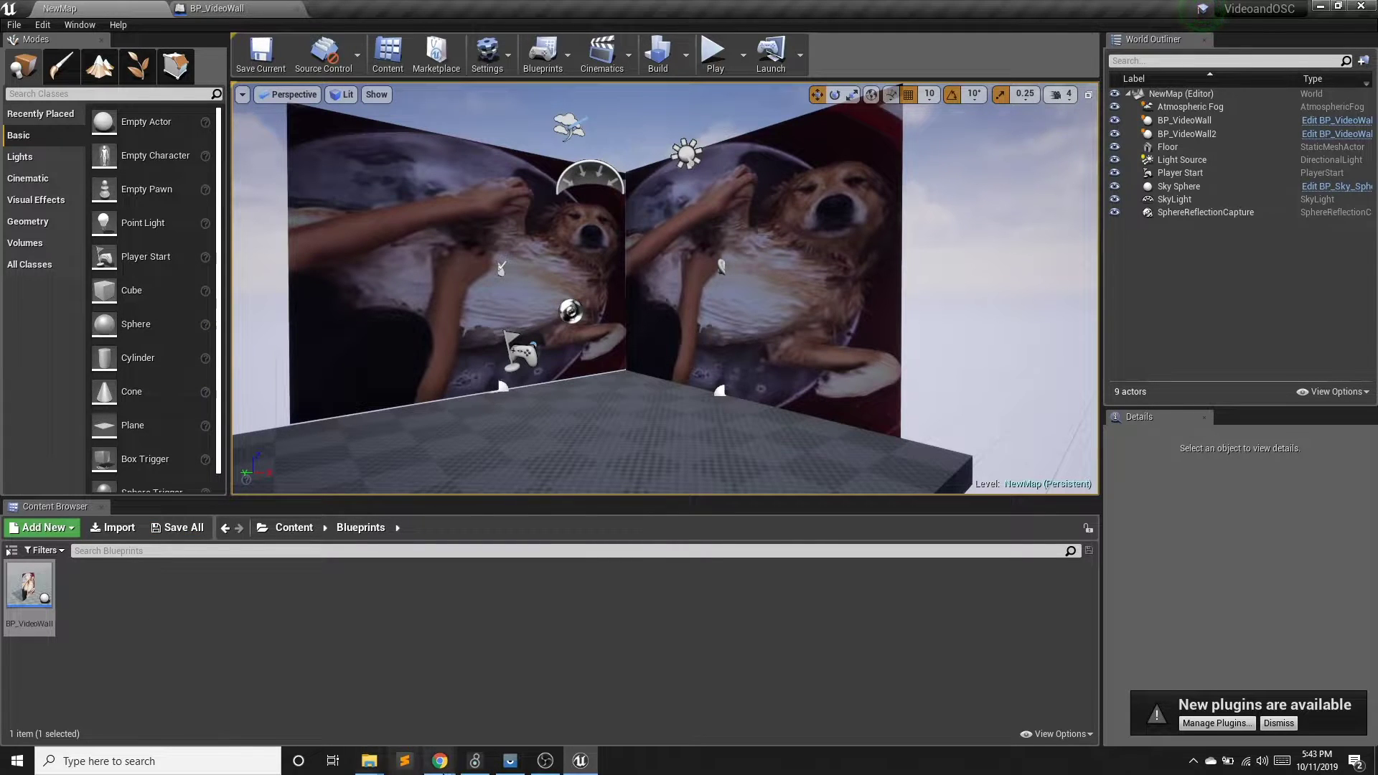
# Bring the Max patch window forward and clear the old console messages.
pyautogui.moveTo(470, 768)
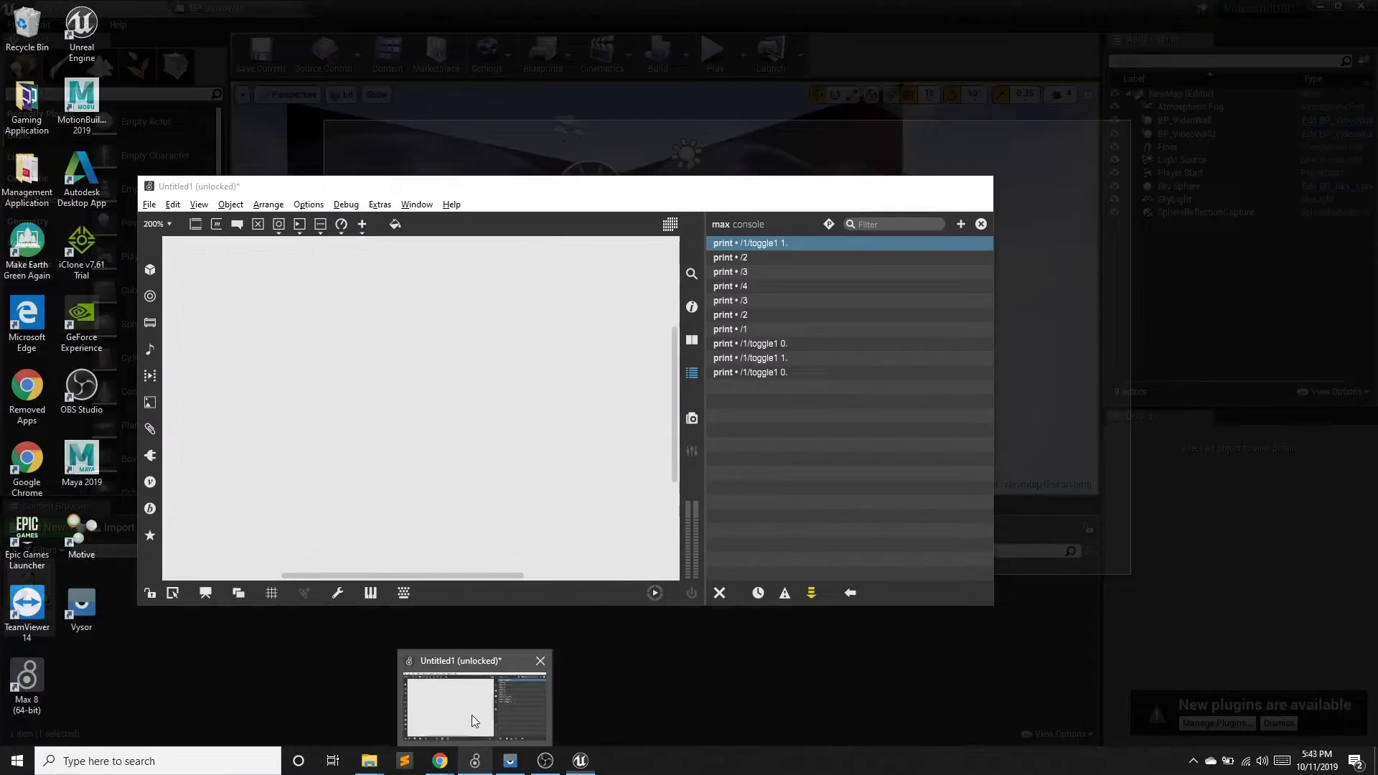
pyautogui.click(472, 714)
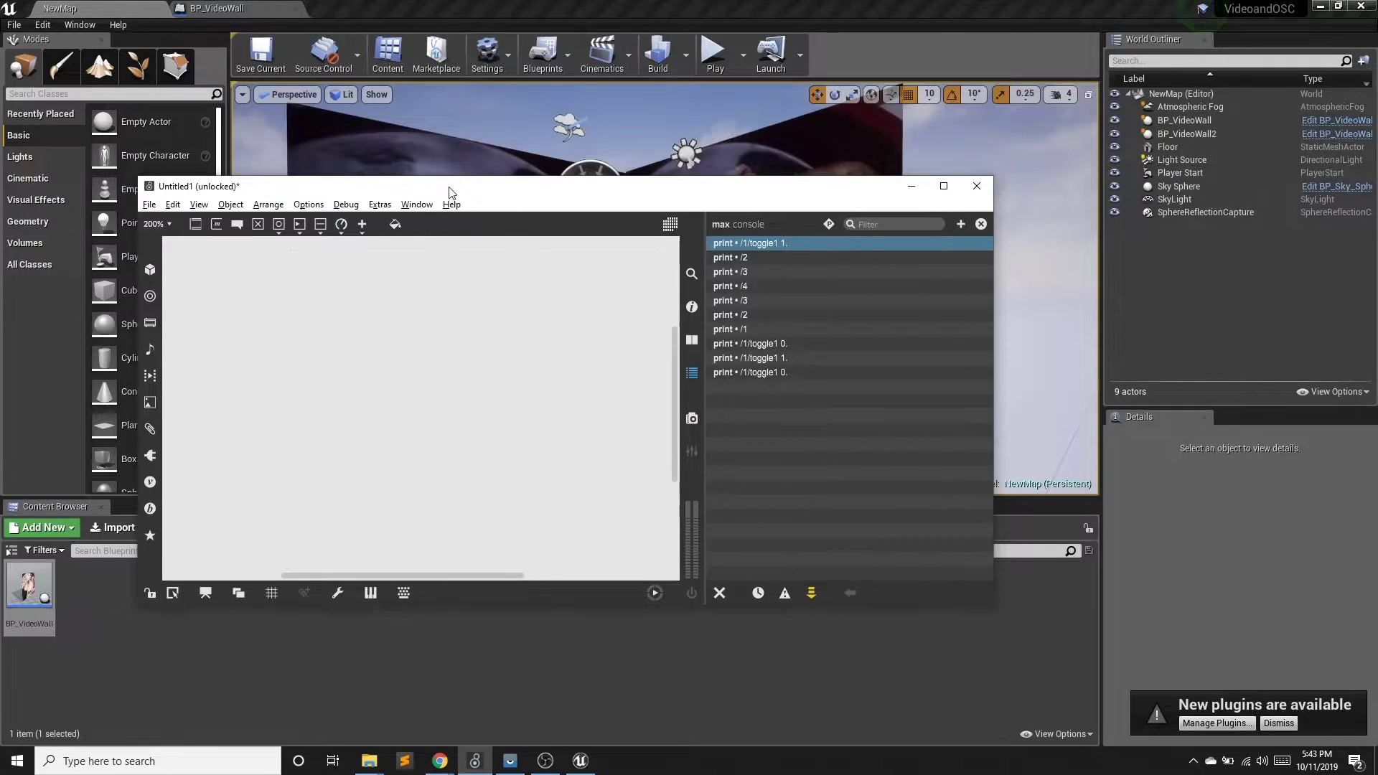
pyautogui.moveTo(448, 191); pyautogui.dragTo(436, 190)
pyautogui.click(707, 592)
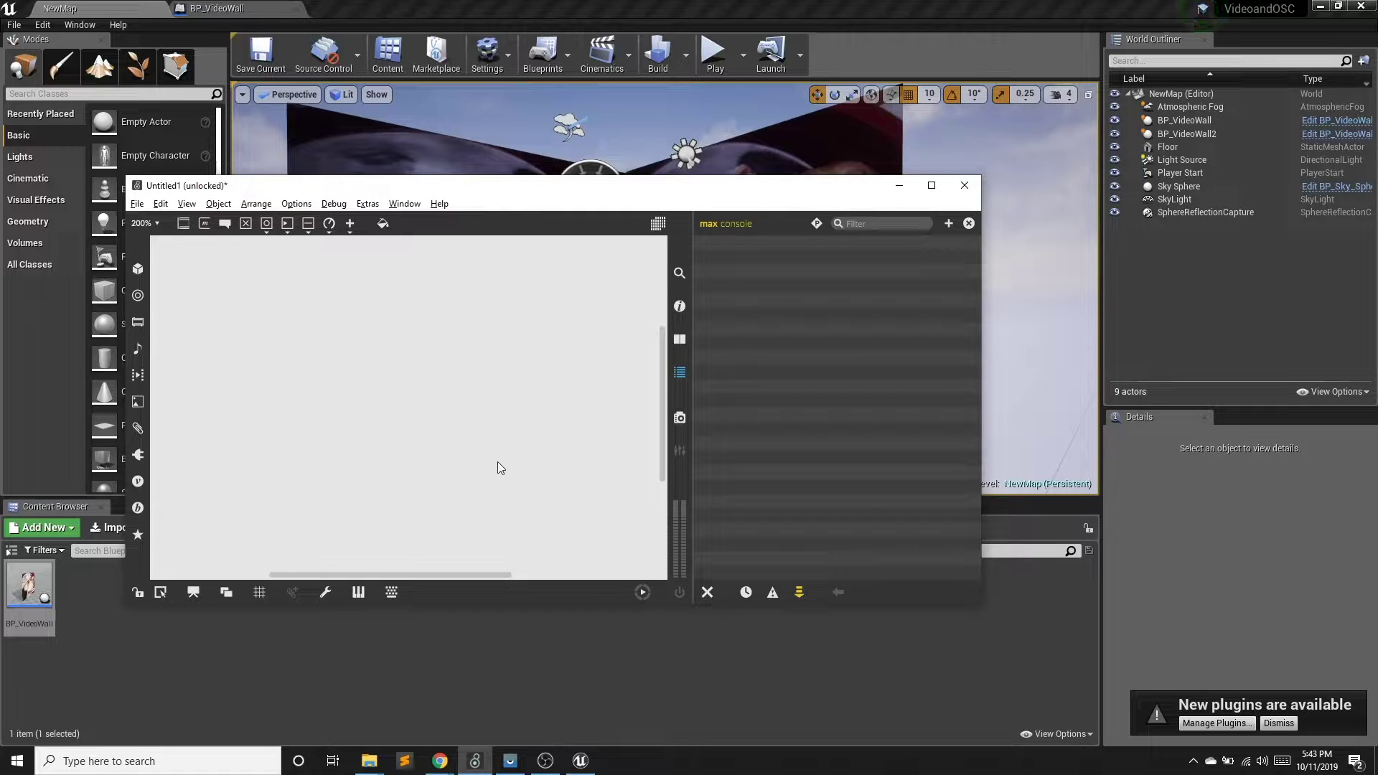
# Create a 'udpsend localhost 8000' object in a new patcher.
pyautogui.rightClick(287, 393)
pyautogui.click(262, 374)
pyautogui.rightClick(261, 373)
pyautogui.click(260, 407)
pyautogui.write('nudp')
pyautogui.write('send')
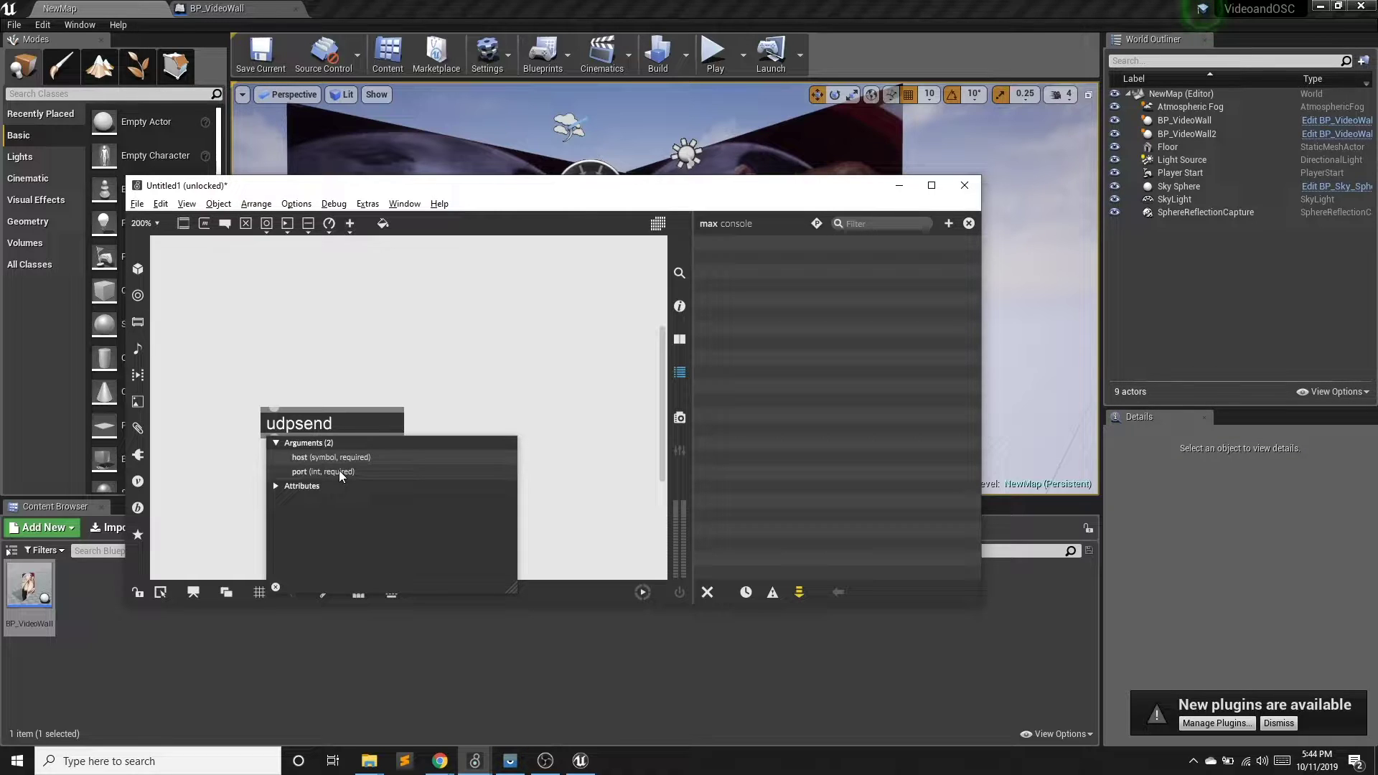
pyautogui.write('localhost')
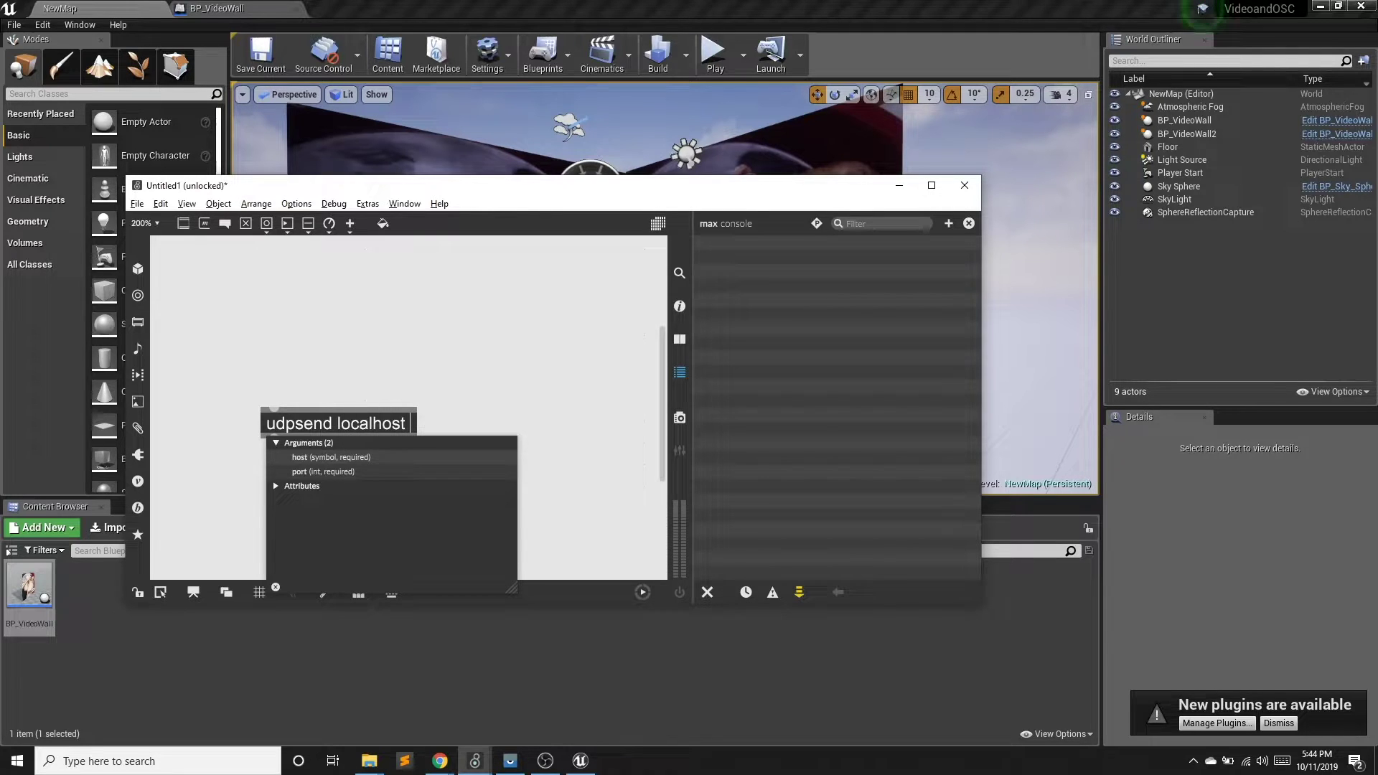
pyautogui.write(' 8000')
pyautogui.click(368, 395)
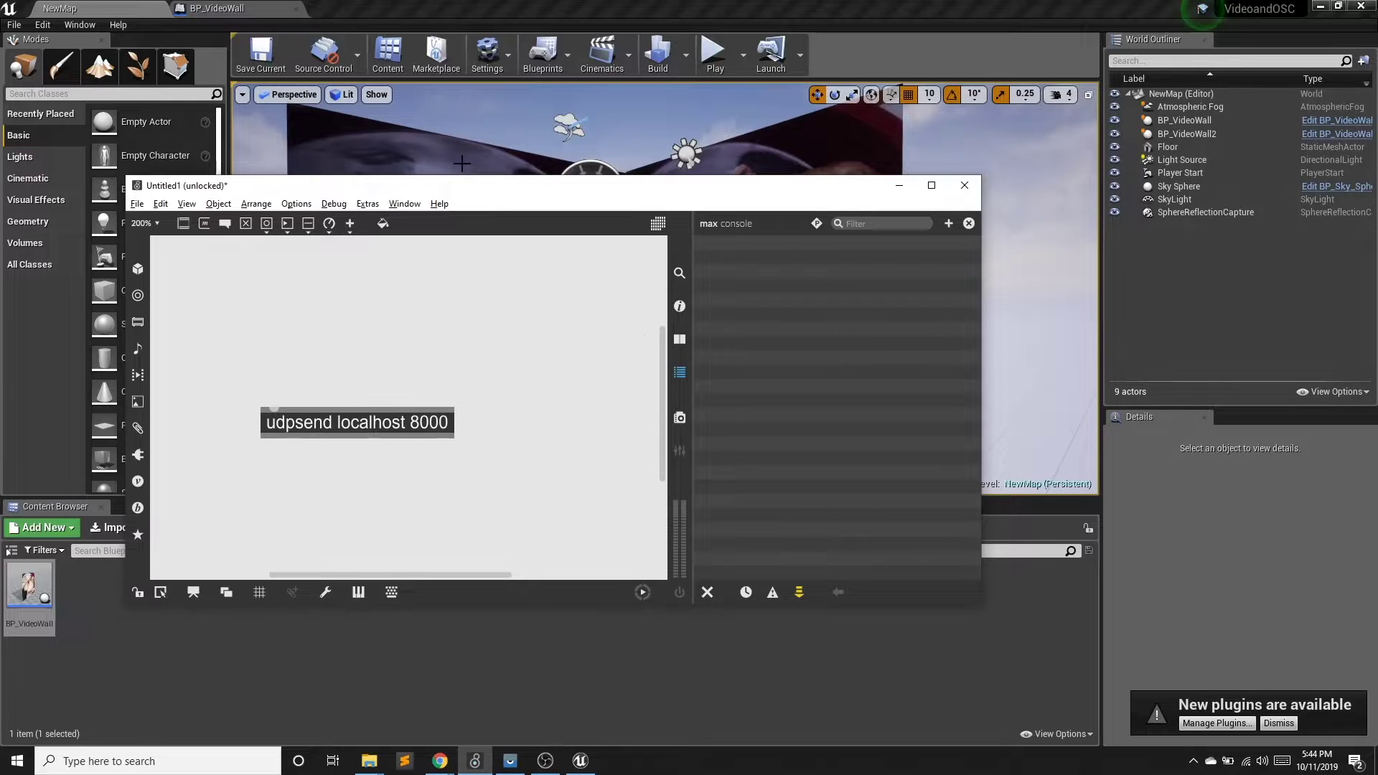
pyautogui.click(115, 15)
pyautogui.click(40, 25)
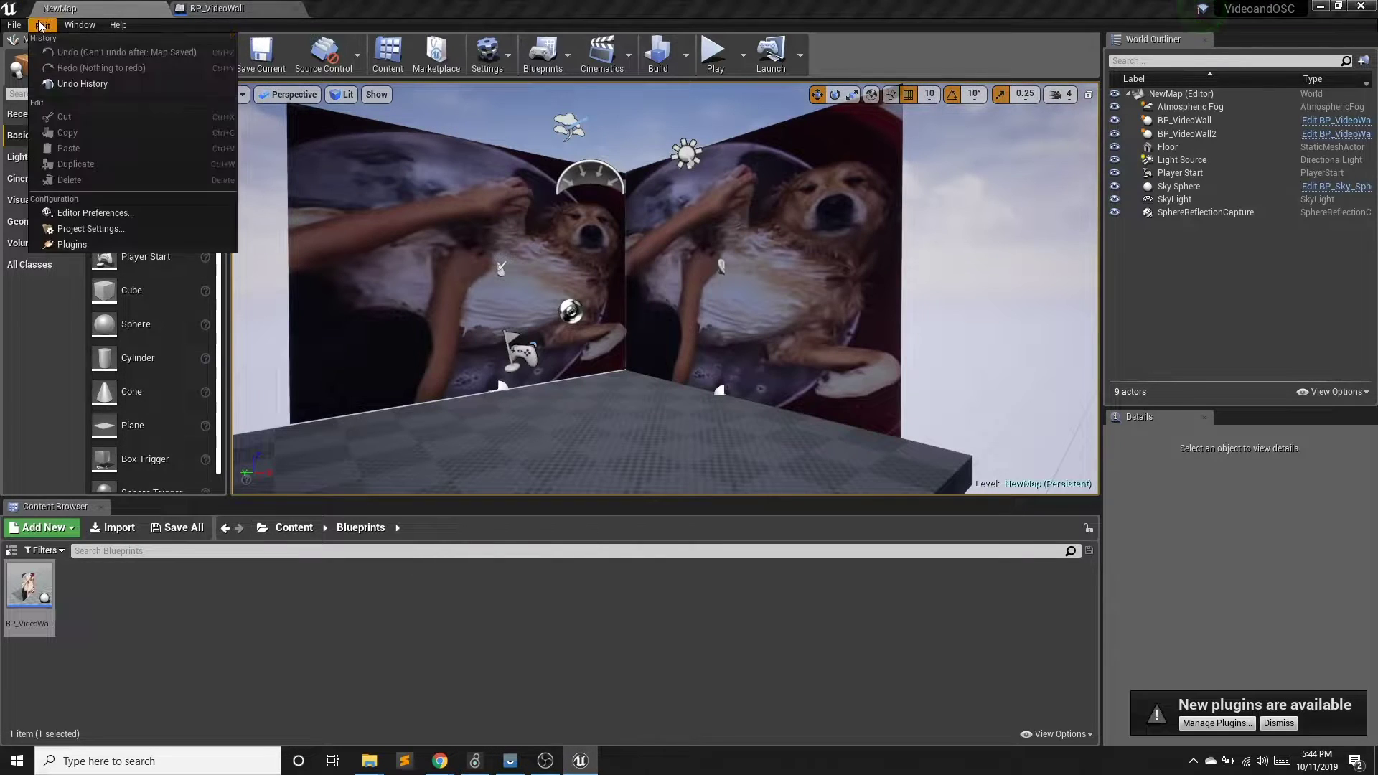
pyautogui.click(89, 228)
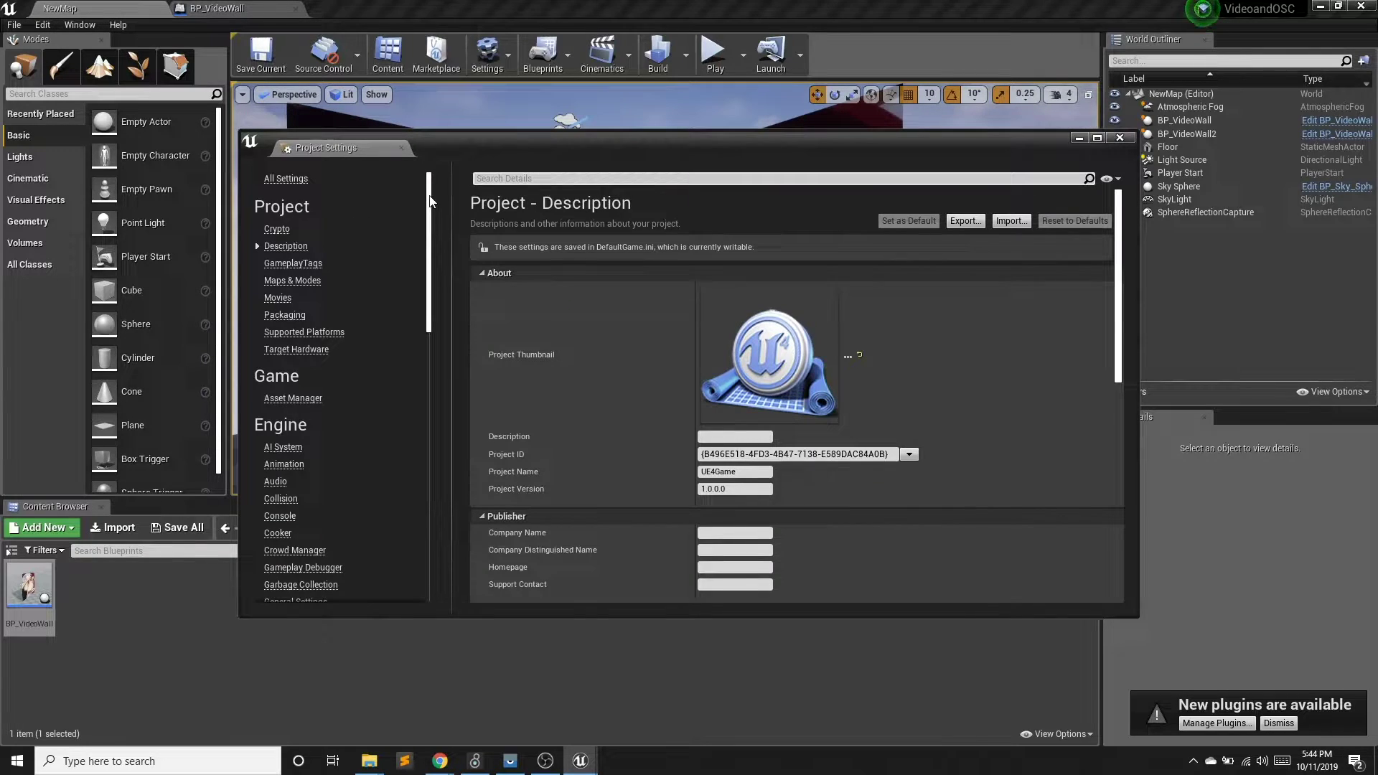
pyautogui.moveTo(431, 201); pyautogui.dragTo(445, 472)
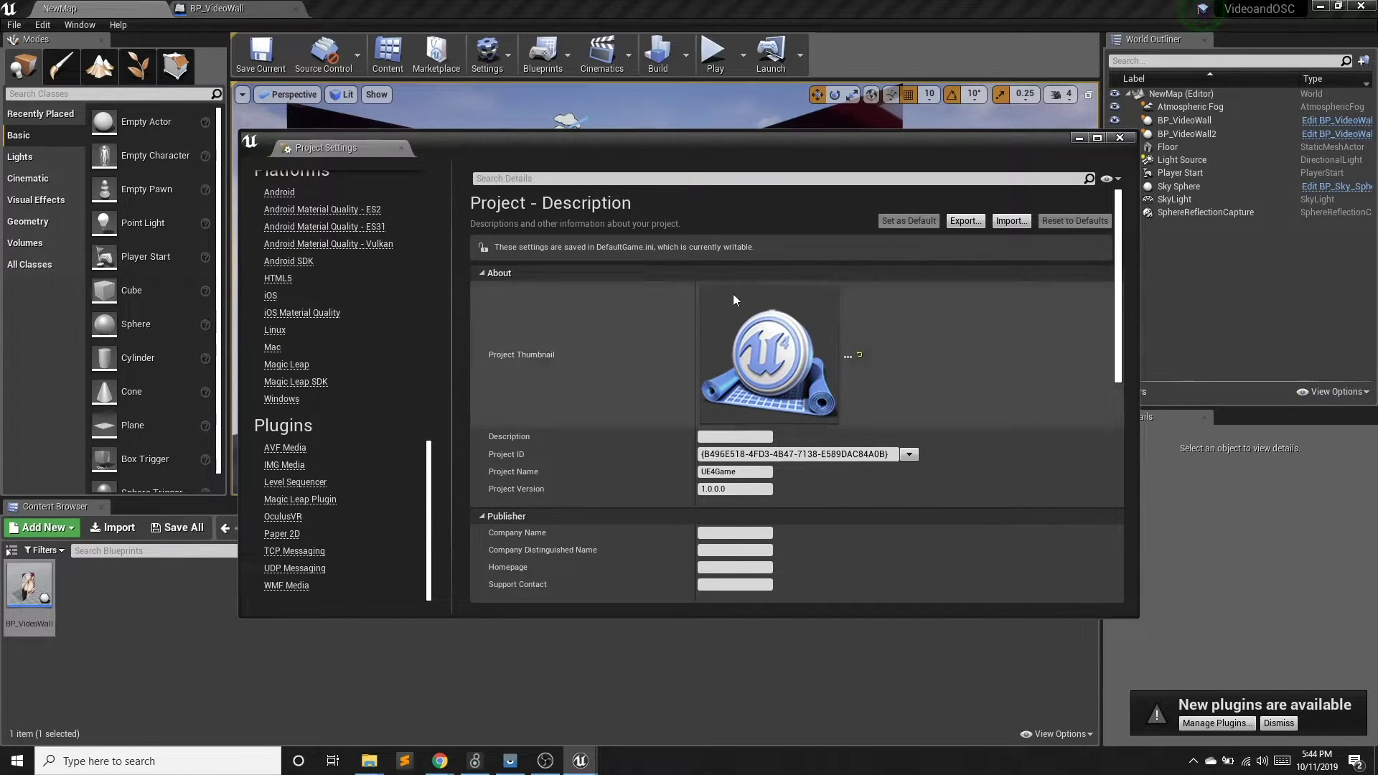
pyautogui.click(1119, 137)
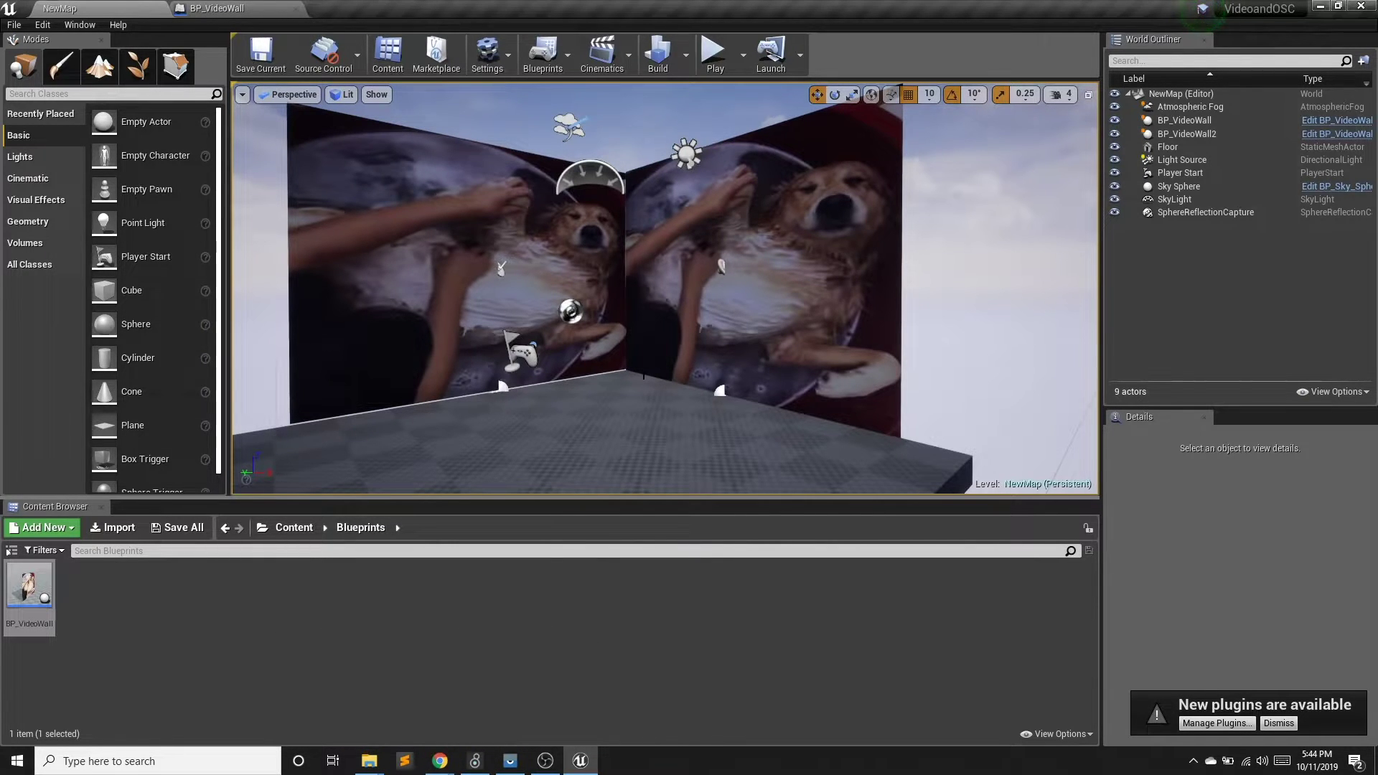
pyautogui.moveTo(429, 766)
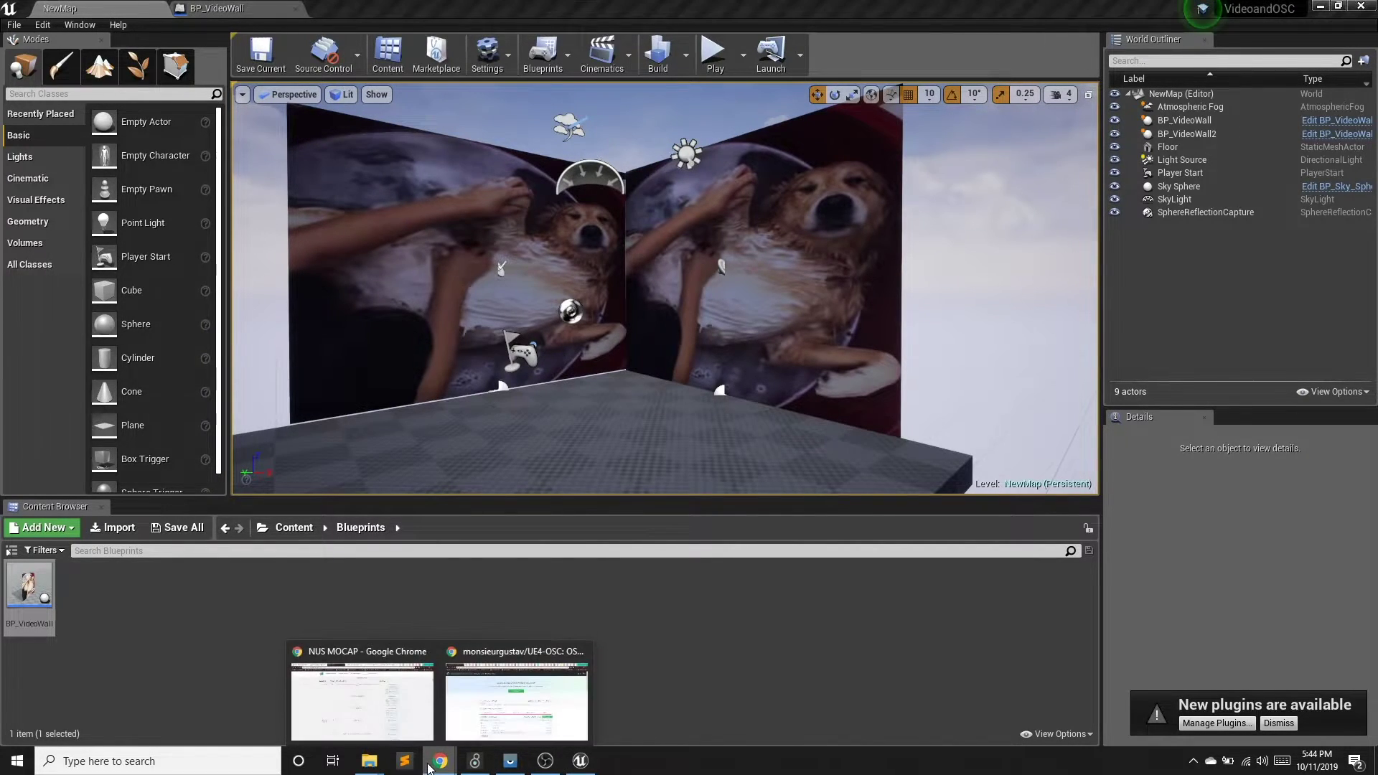
pyautogui.click(517, 714)
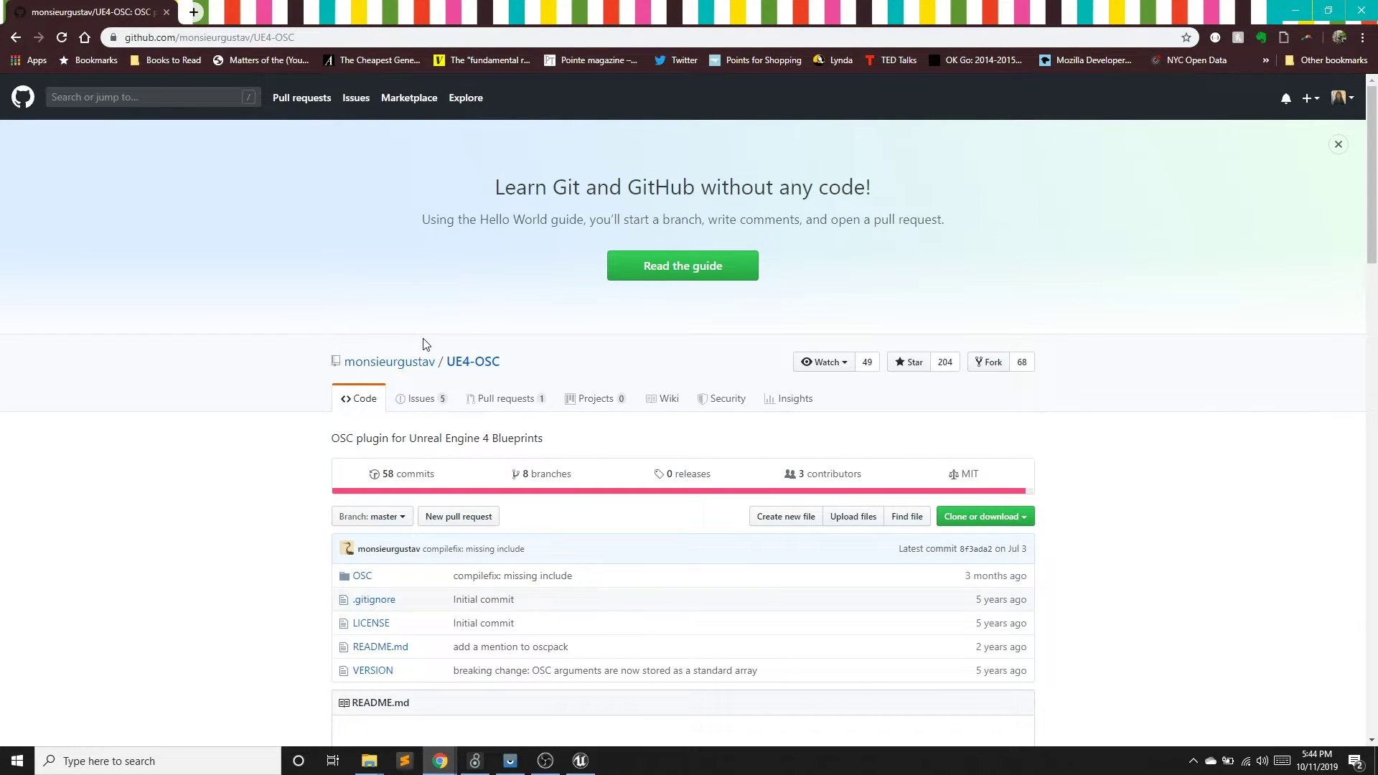
pyautogui.scroll(-4, 484, 315)
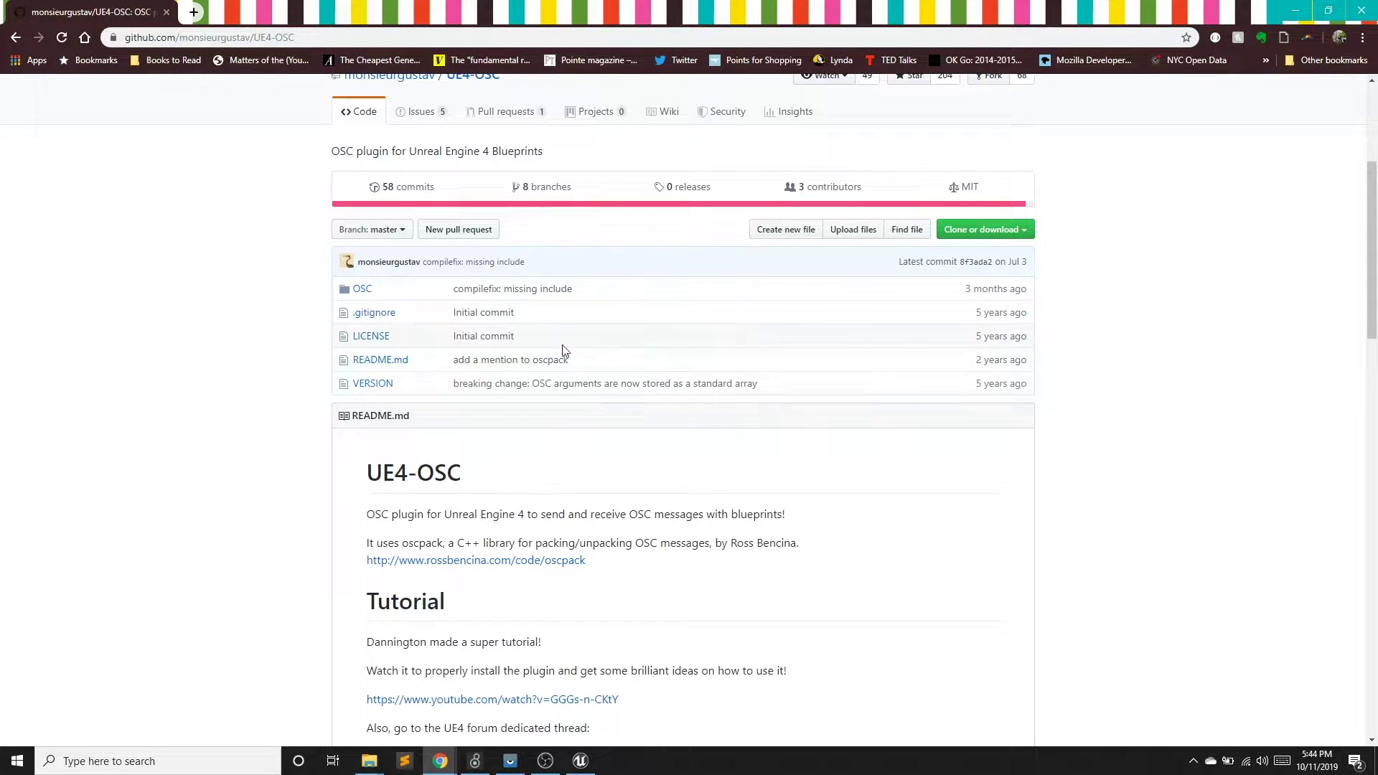
pyautogui.scroll(2, 502, 370)
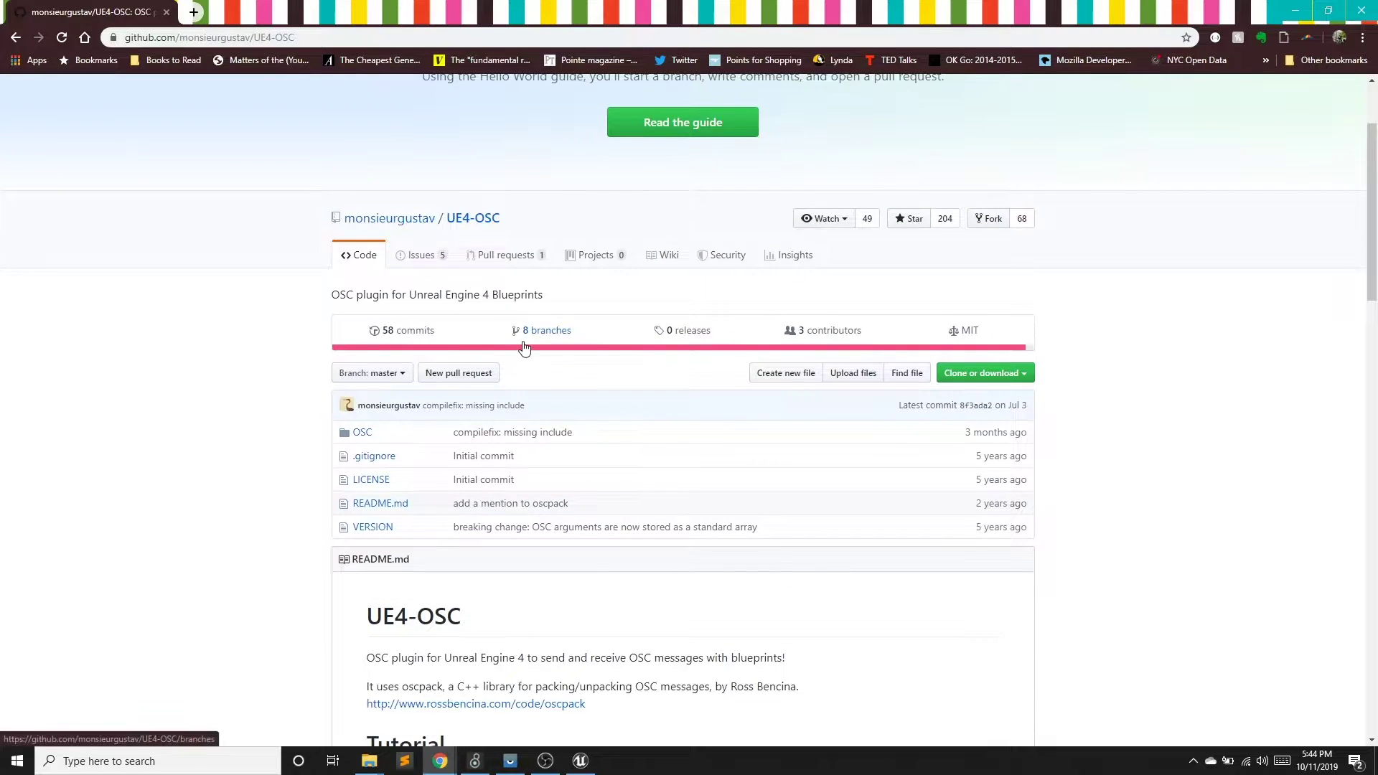
# From the Content folder, create an empty C++ class MyClass with parent None and compile it.
pyautogui.click(579, 761)
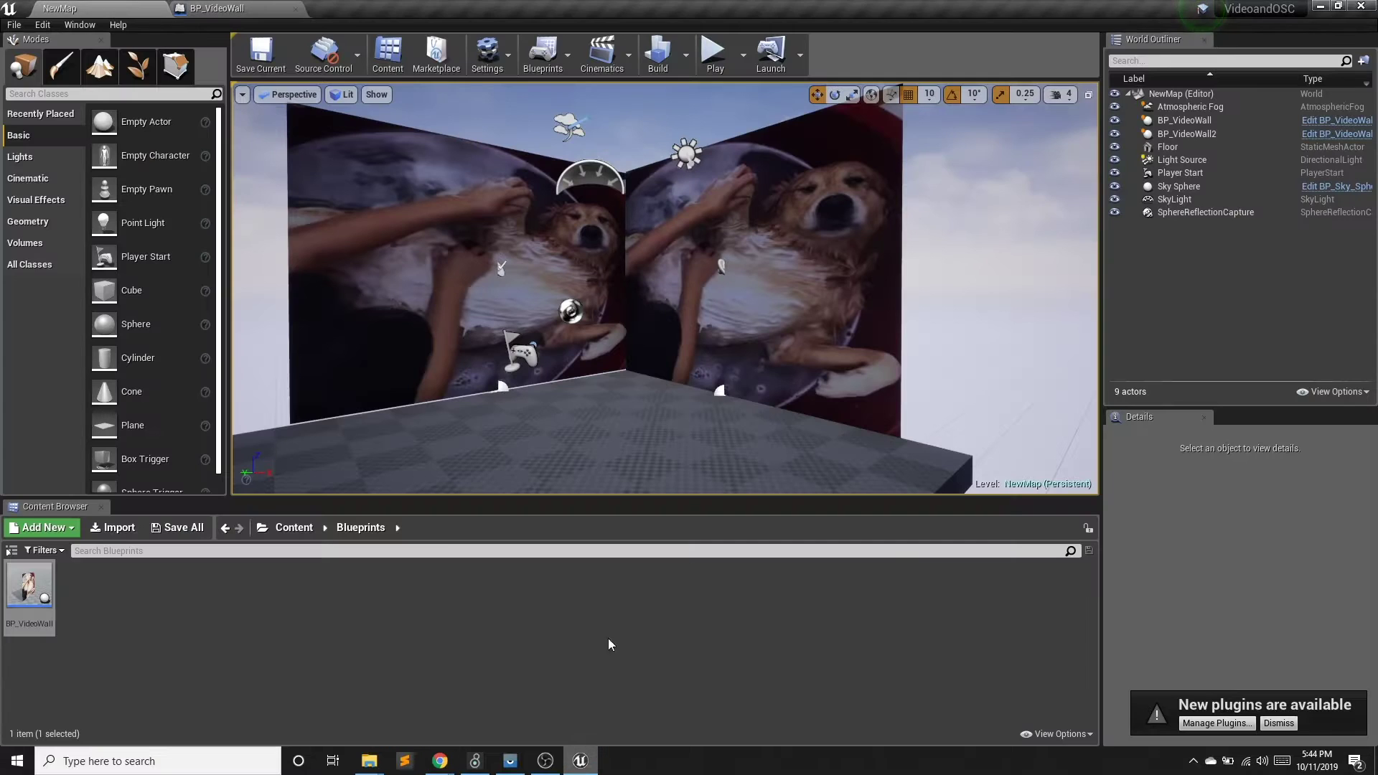
pyautogui.click(294, 528)
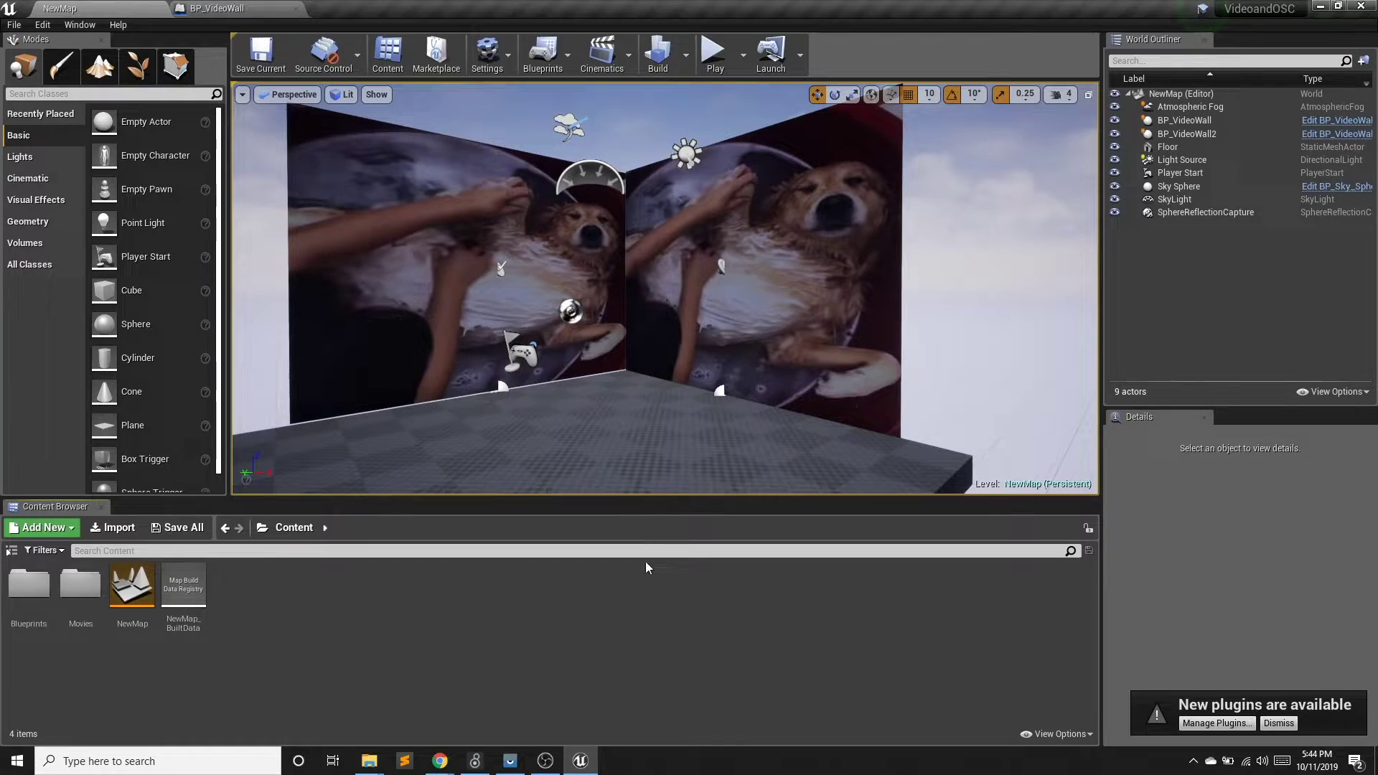
pyautogui.rightClick(355, 607)
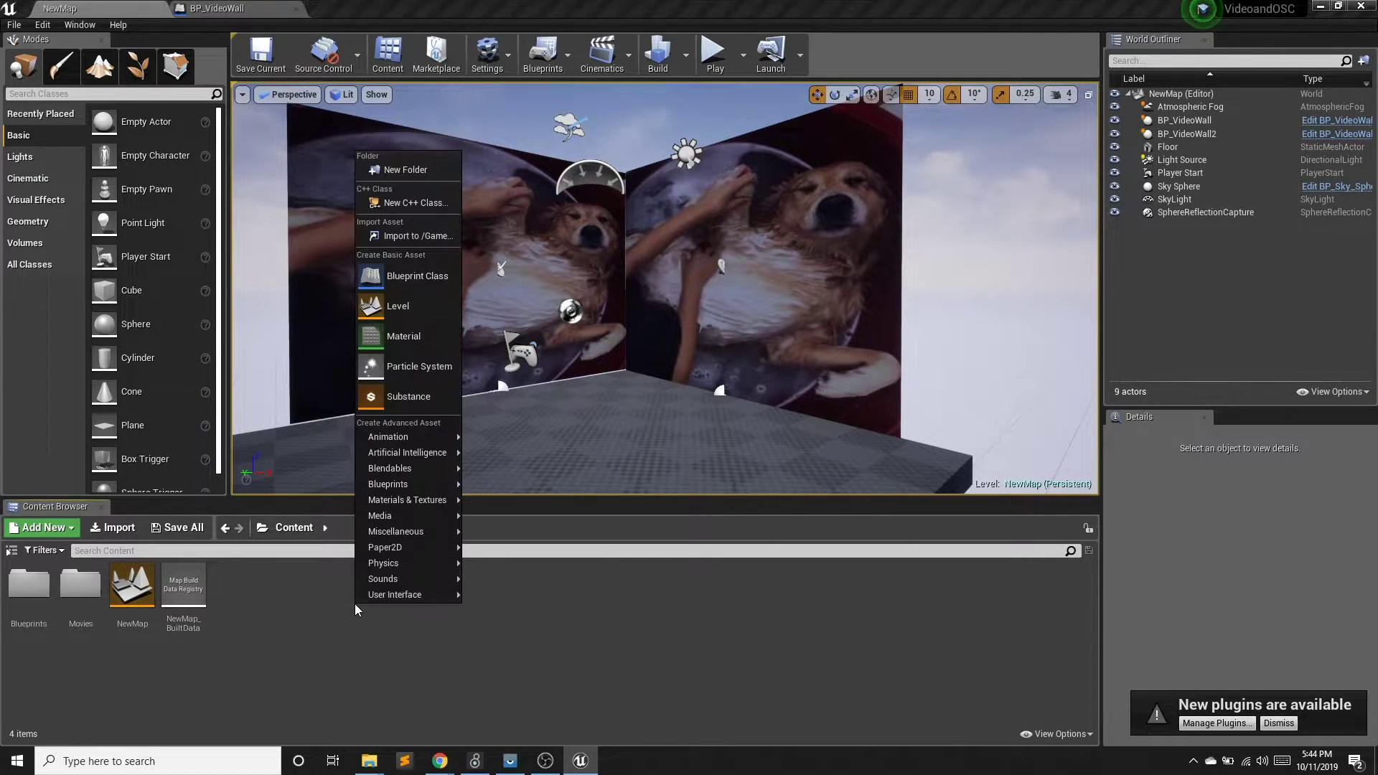
pyautogui.click(432, 204)
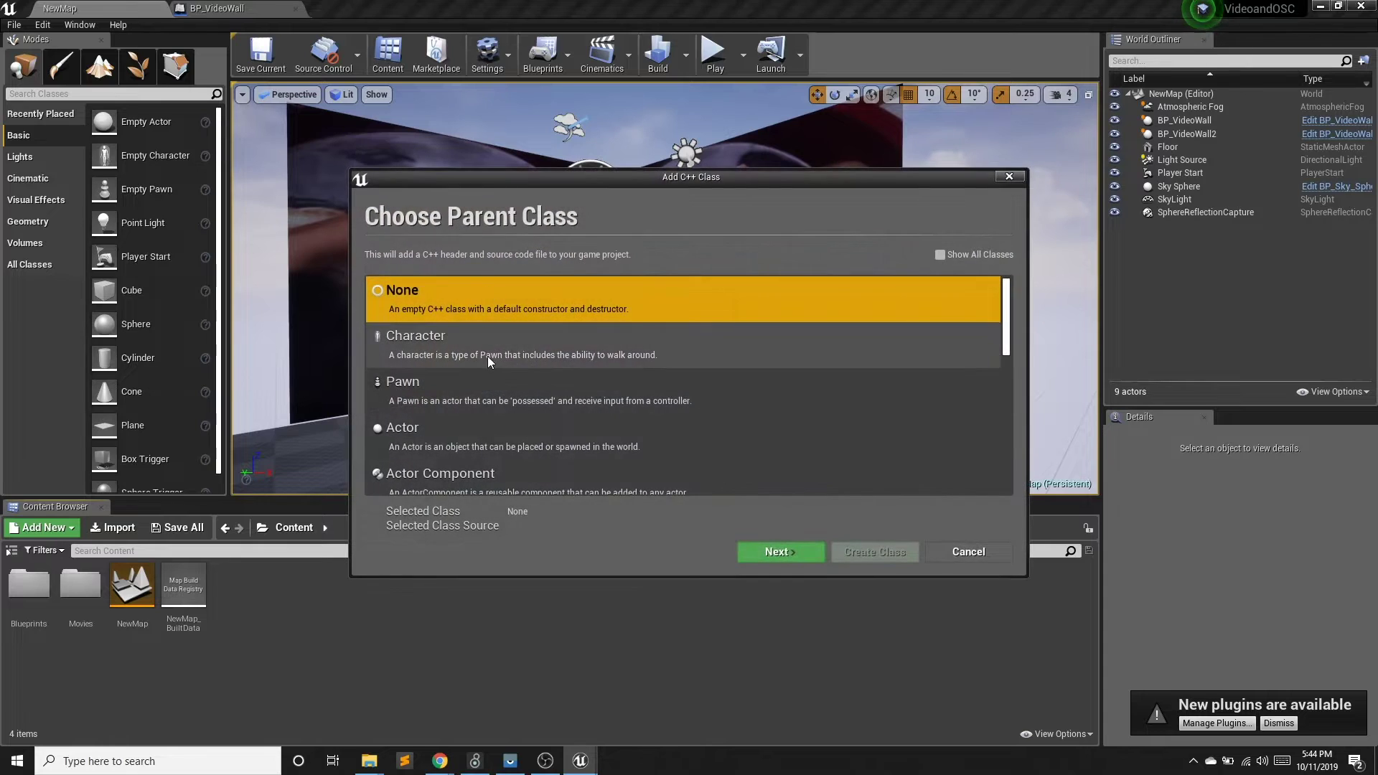
pyautogui.click(759, 548)
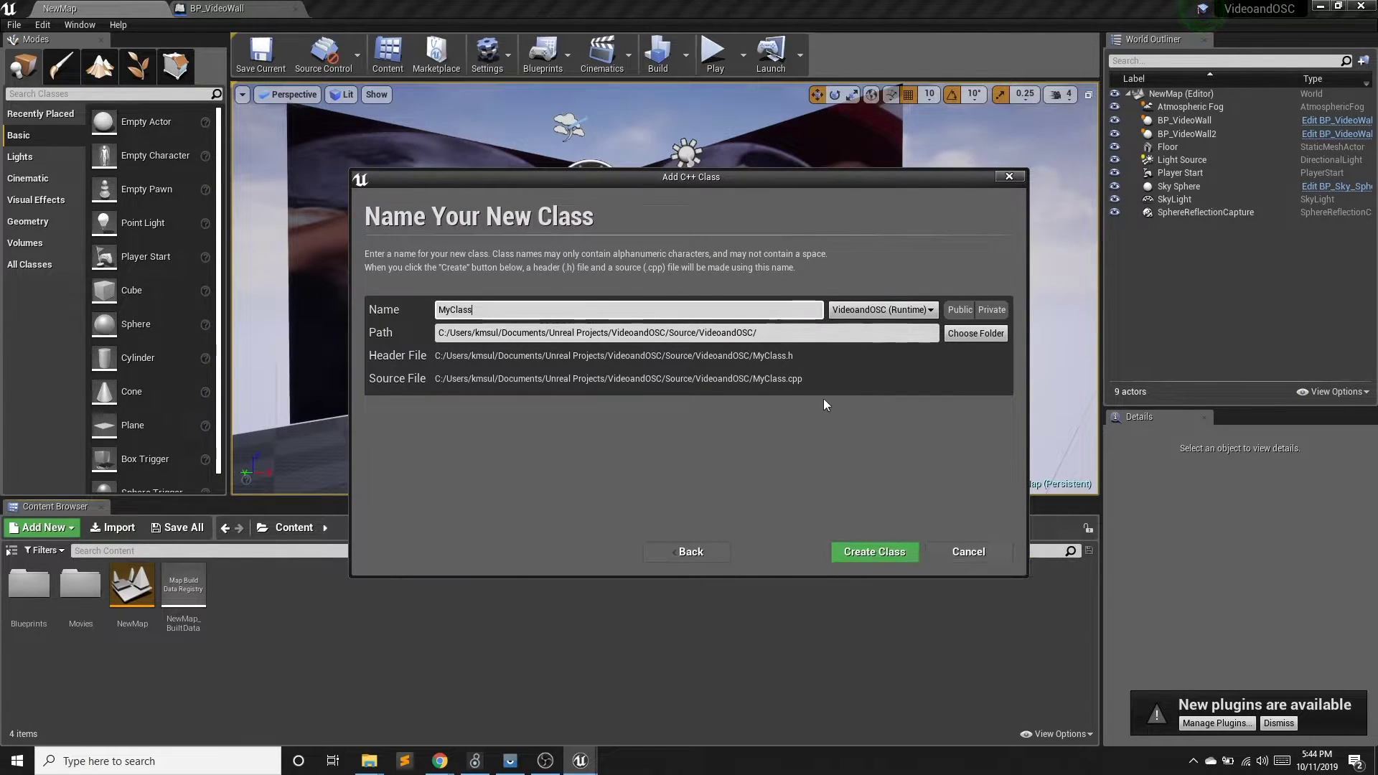
pyautogui.click(888, 556)
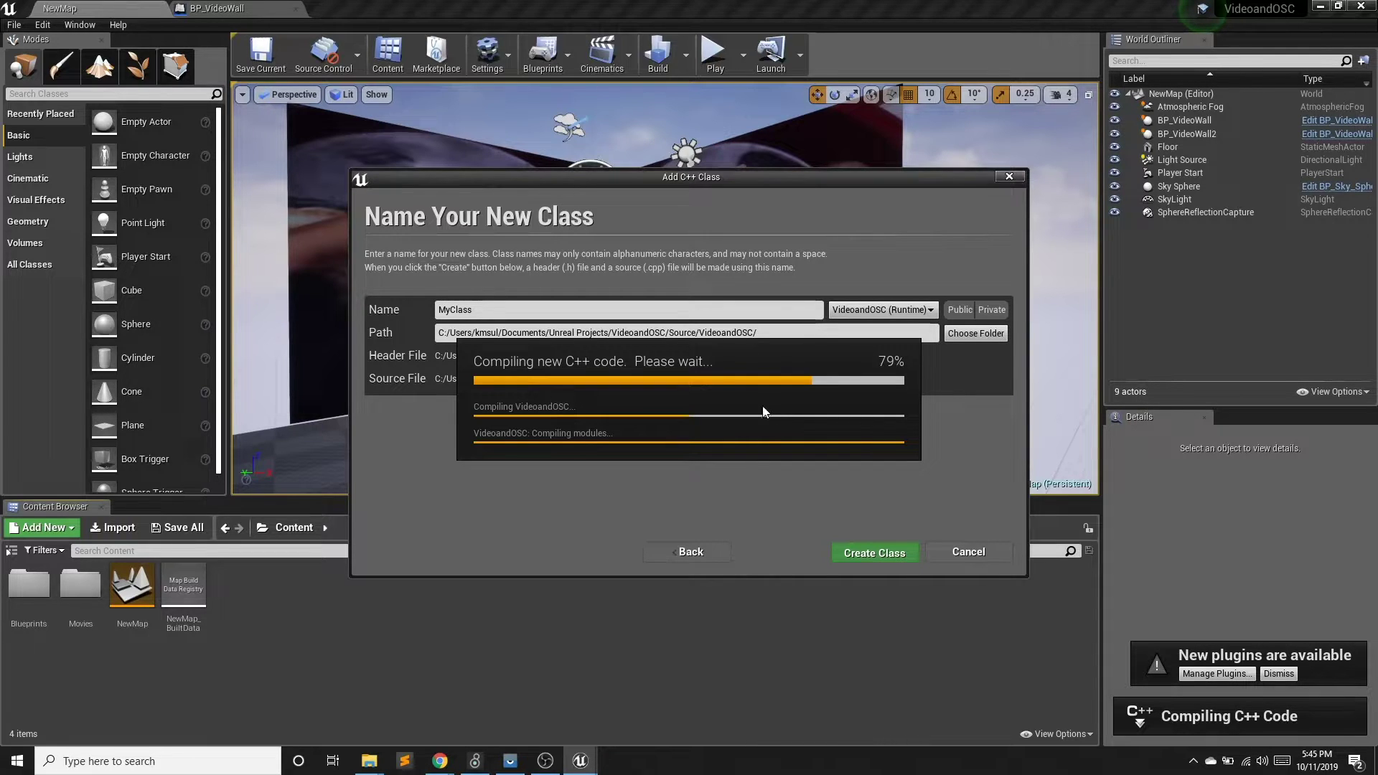
# Download the UE4-OSC repository as a ZIP into Downloads and show it in File Explorer.
pyautogui.moveTo(440, 760)
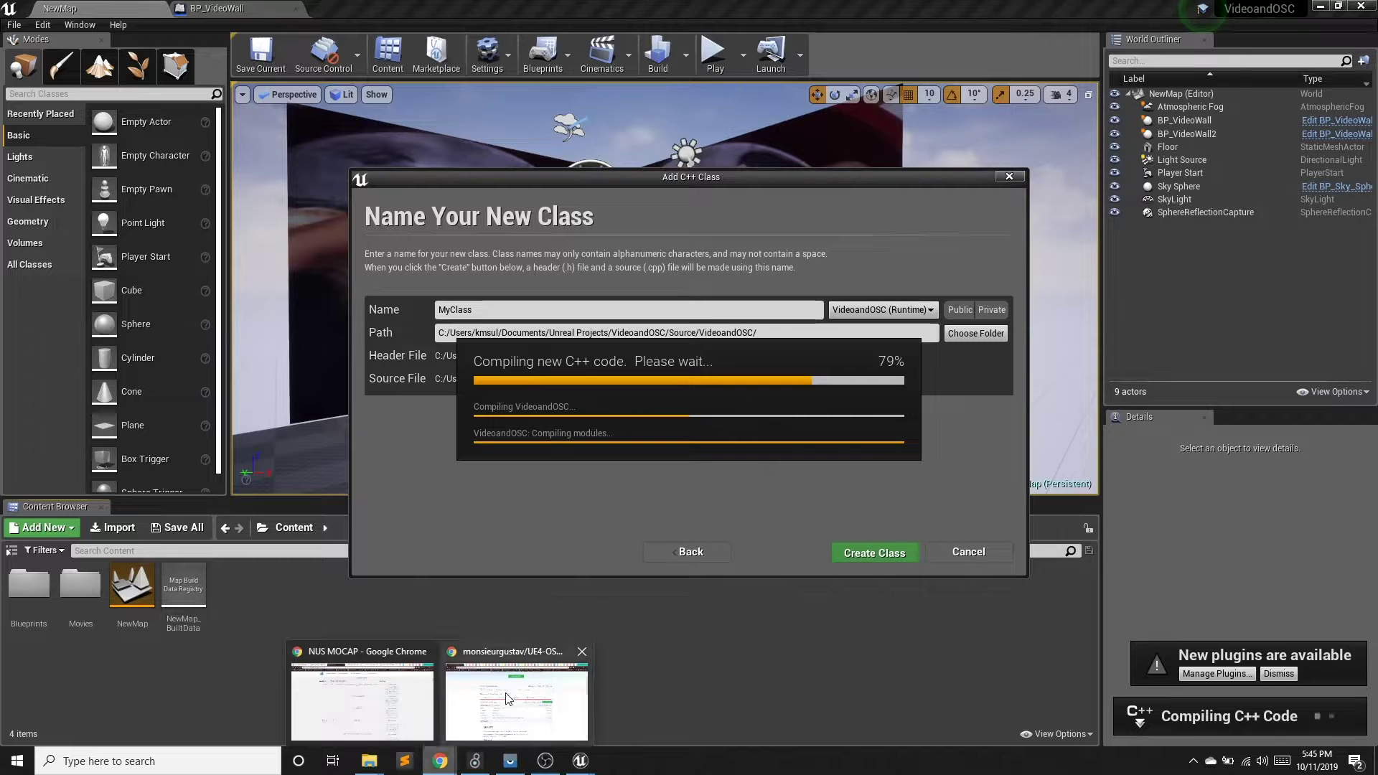
pyautogui.click(466, 687)
pyautogui.click(1019, 374)
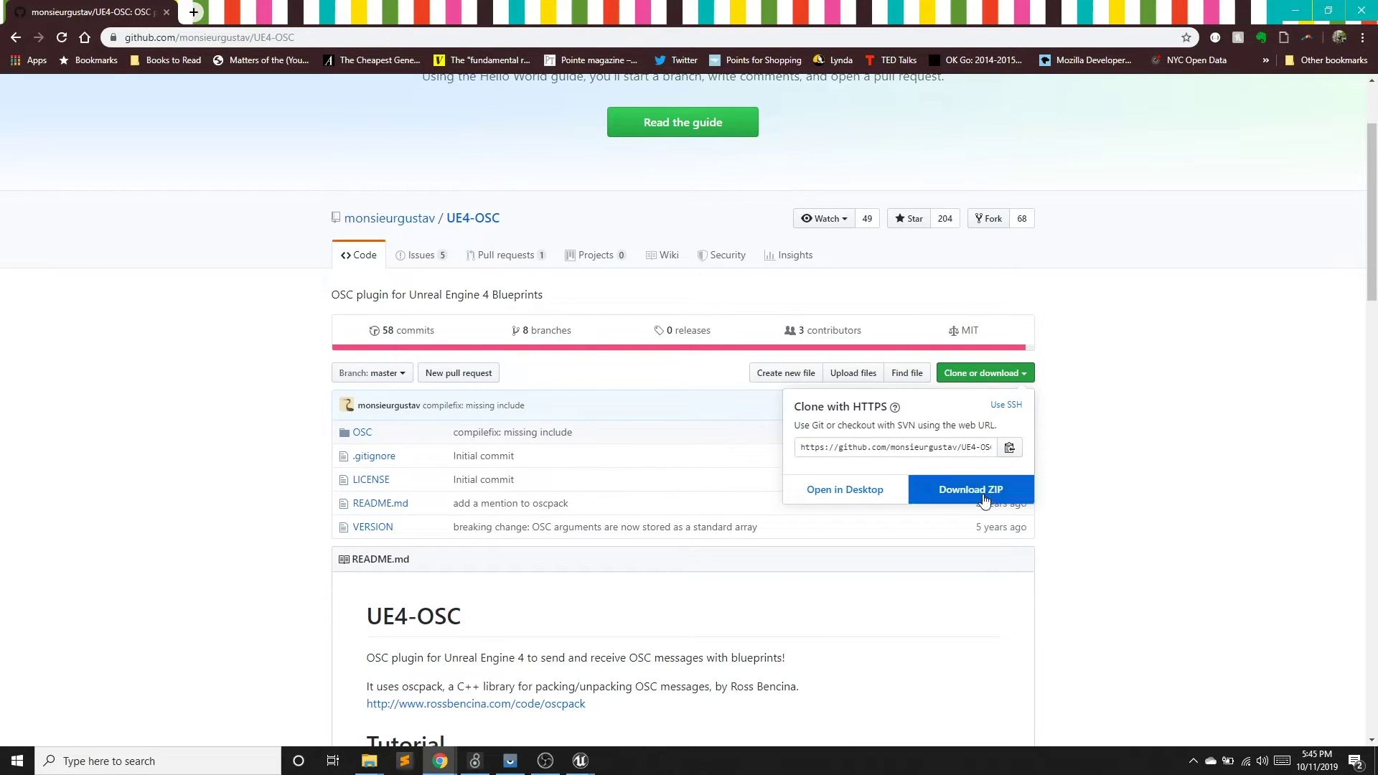
pyautogui.click(987, 490)
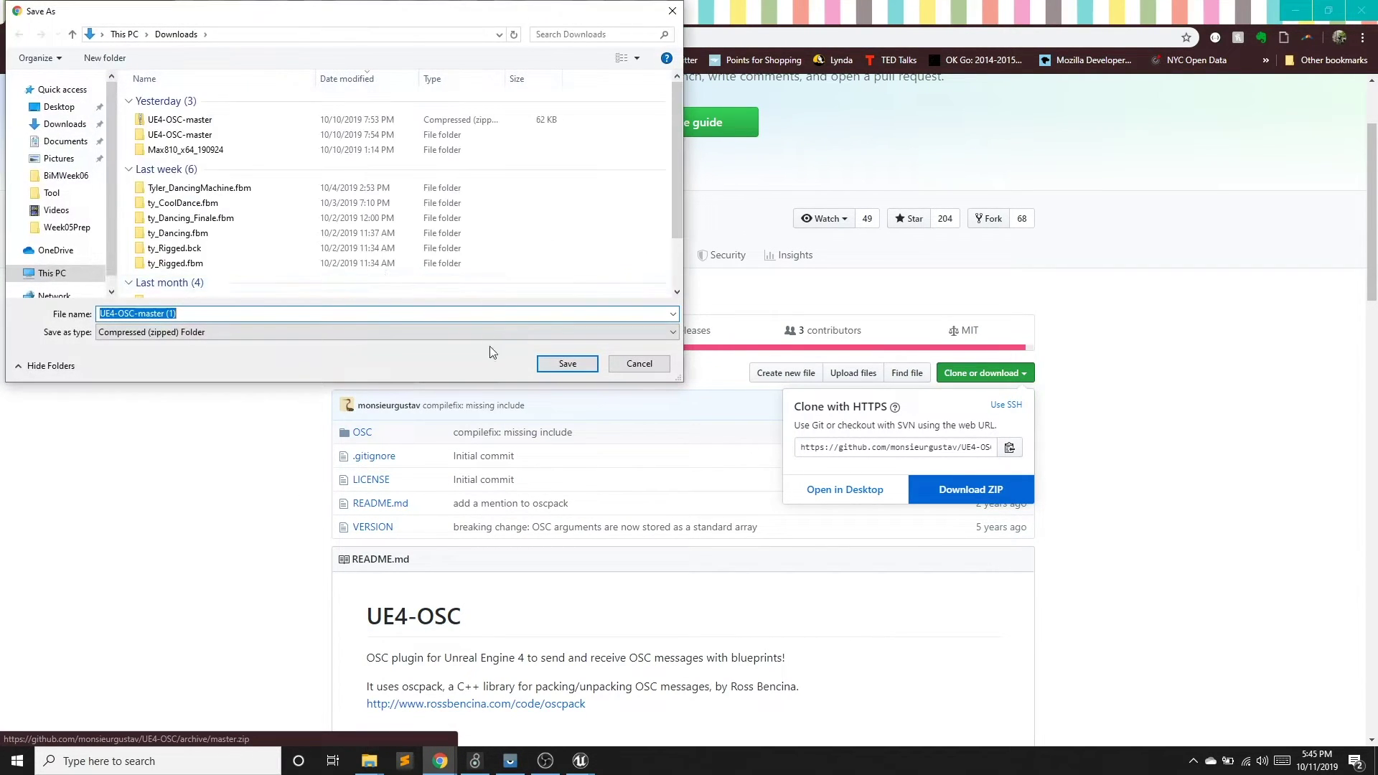
pyautogui.click(557, 365)
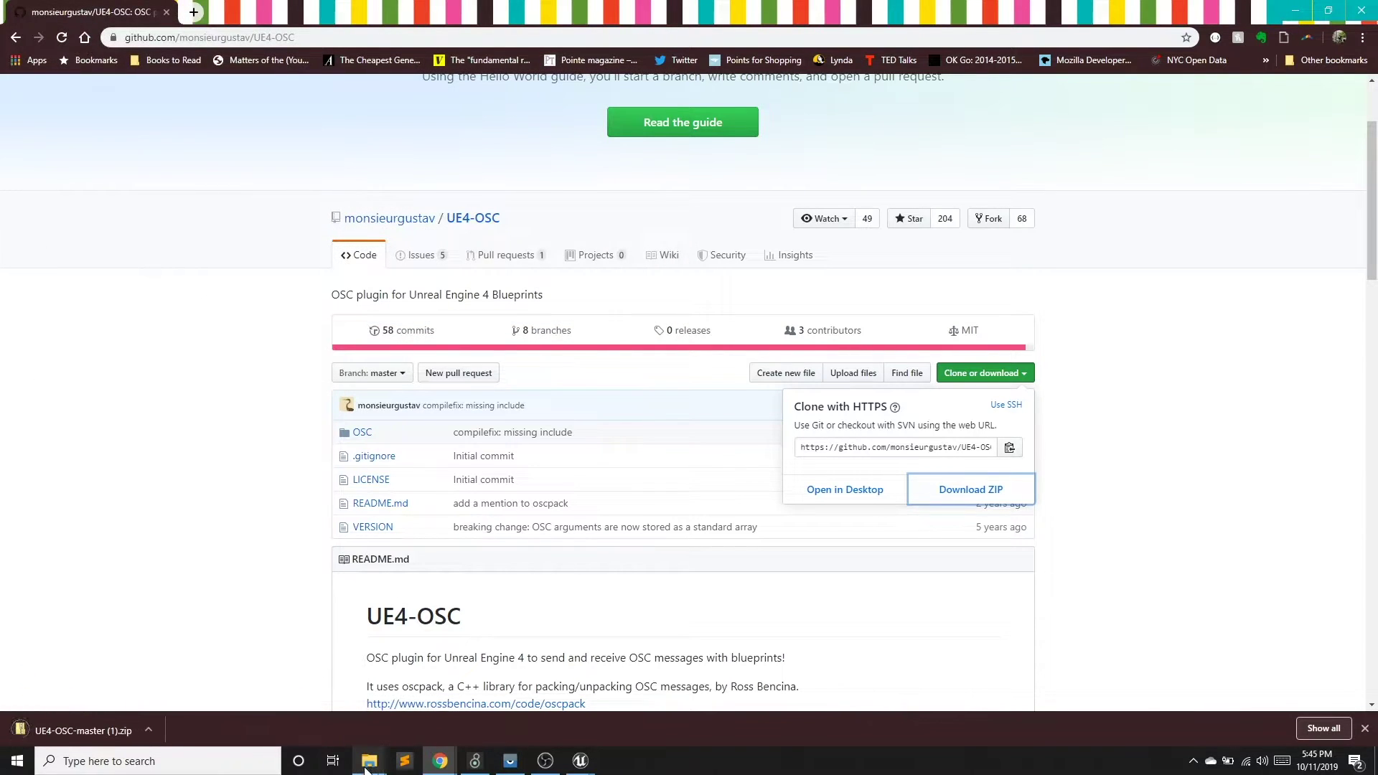
pyautogui.click(148, 729)
pyautogui.click(166, 683)
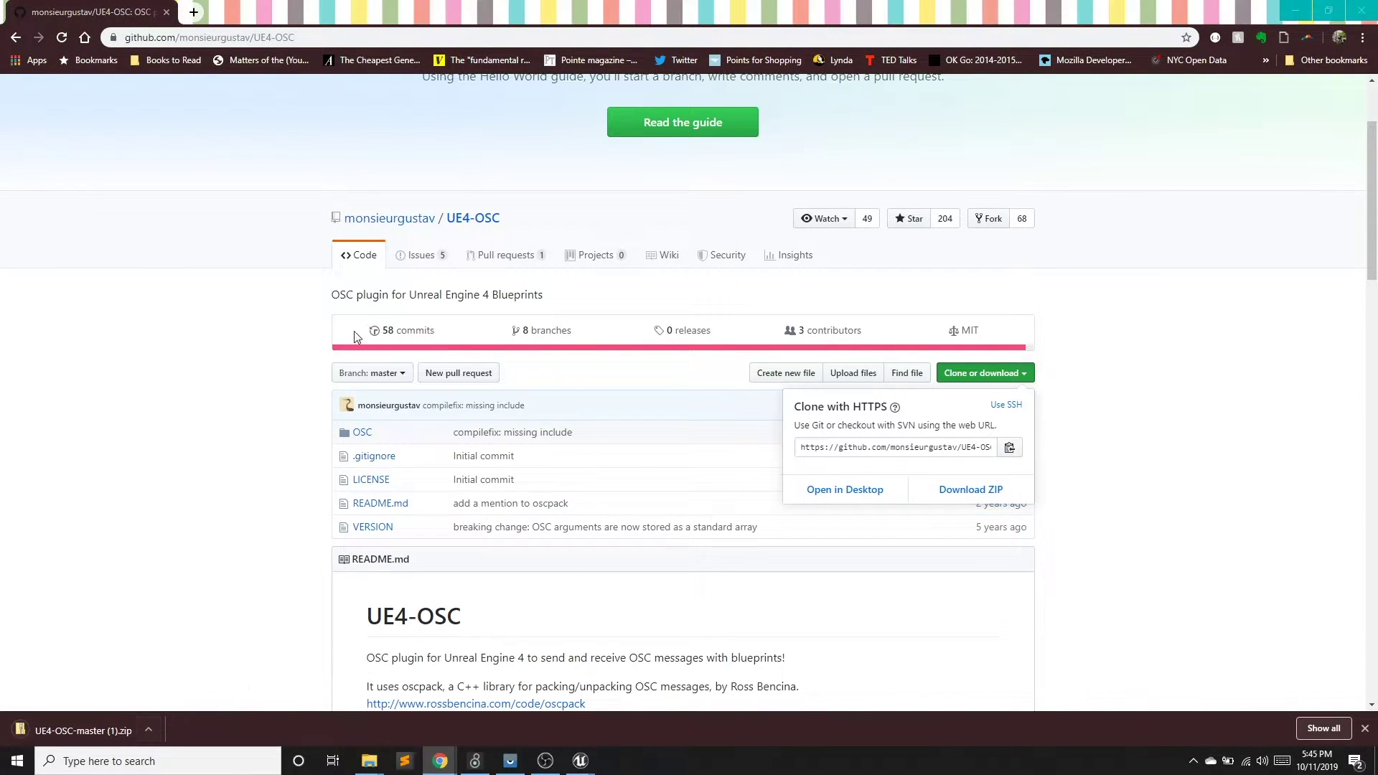
# Extract the UE4-OSC-master ZIP to the suggested folder and open the extracted UE4-OSC-master folder.
pyautogui.moveTo(553, 190); pyautogui.dragTo(492, 183)
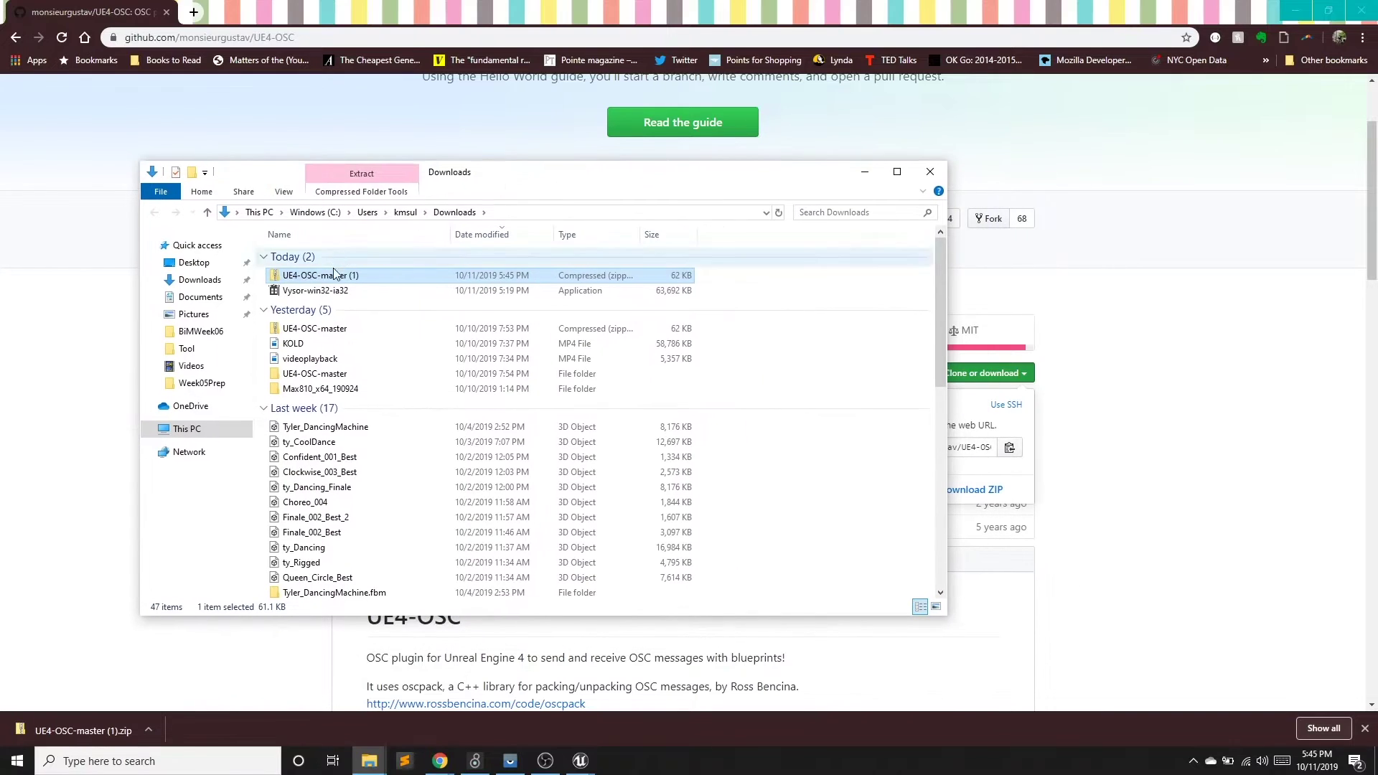
pyautogui.rightClick(332, 279)
pyautogui.click(376, 327)
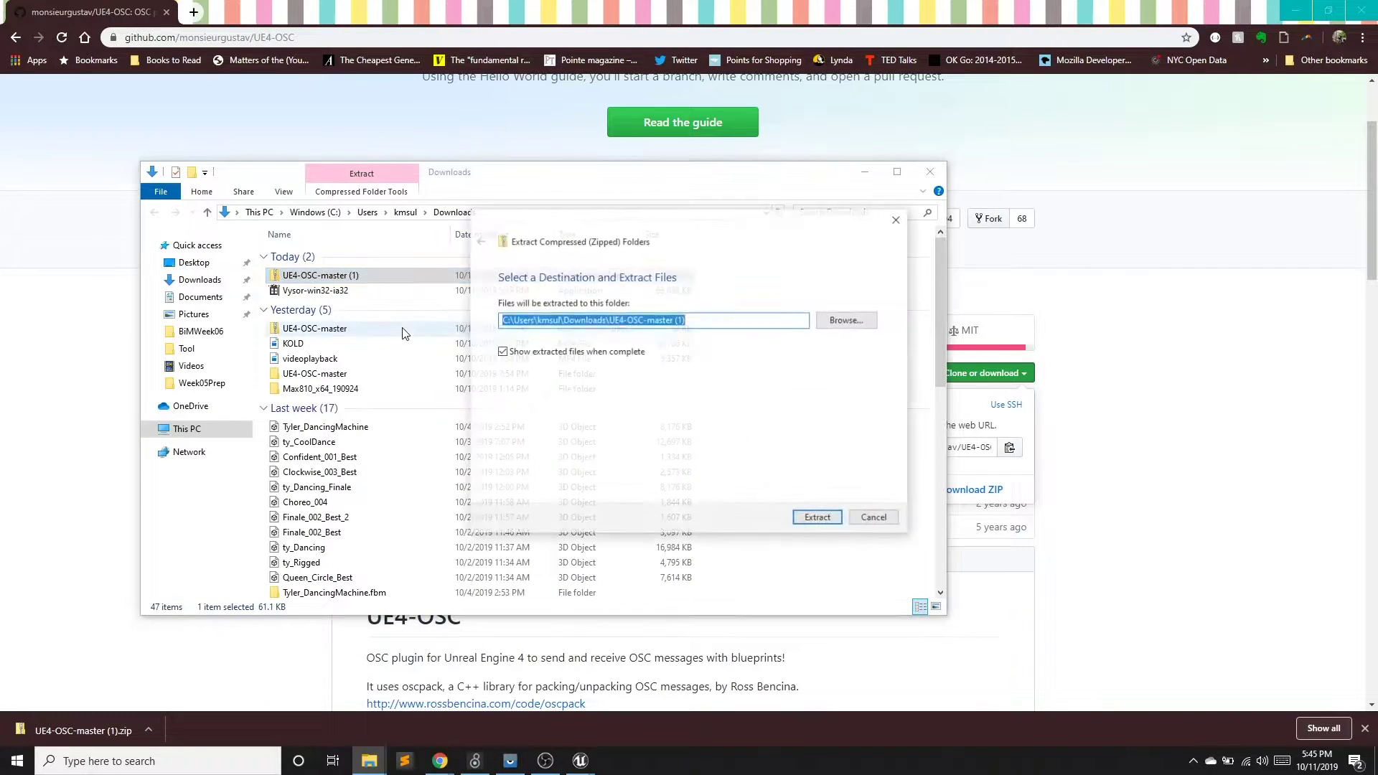
pyautogui.click(818, 515)
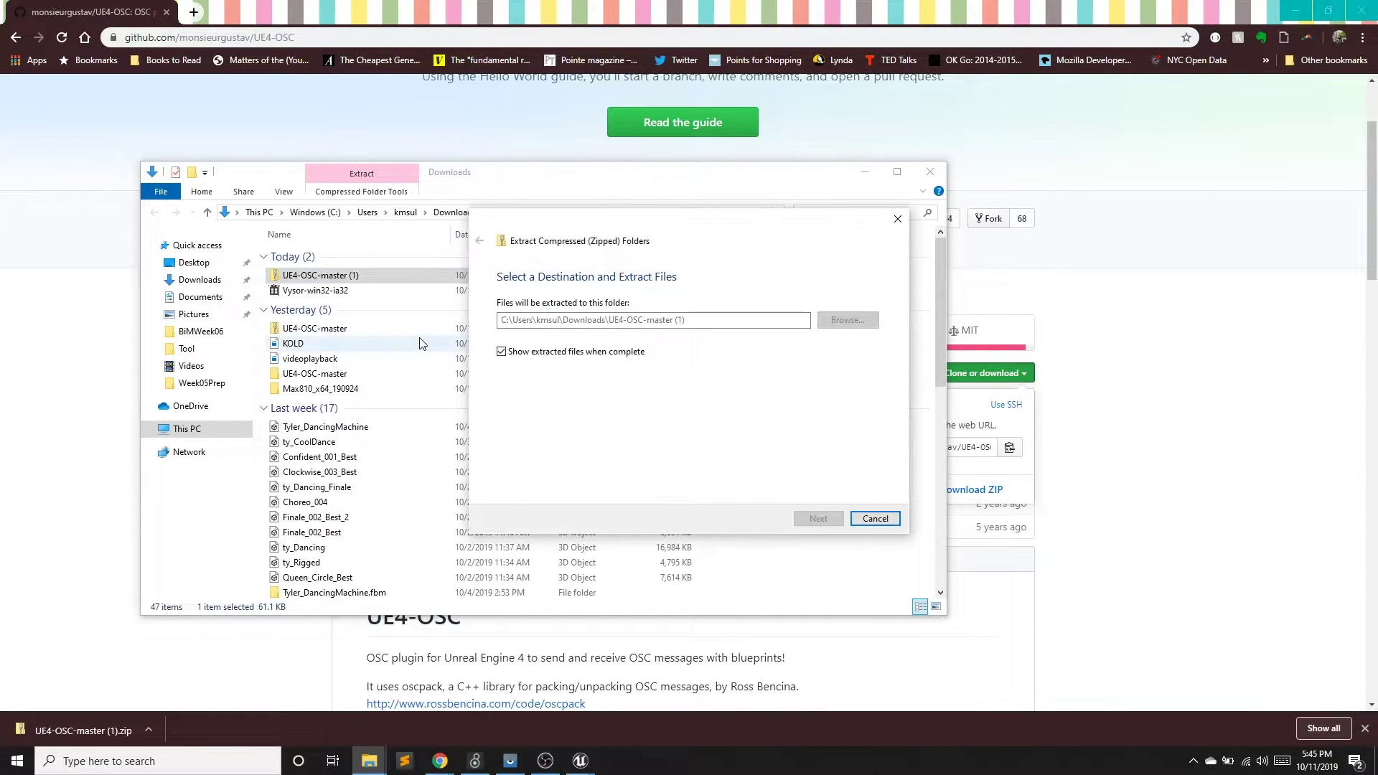
pyautogui.doubleClick(316, 274)
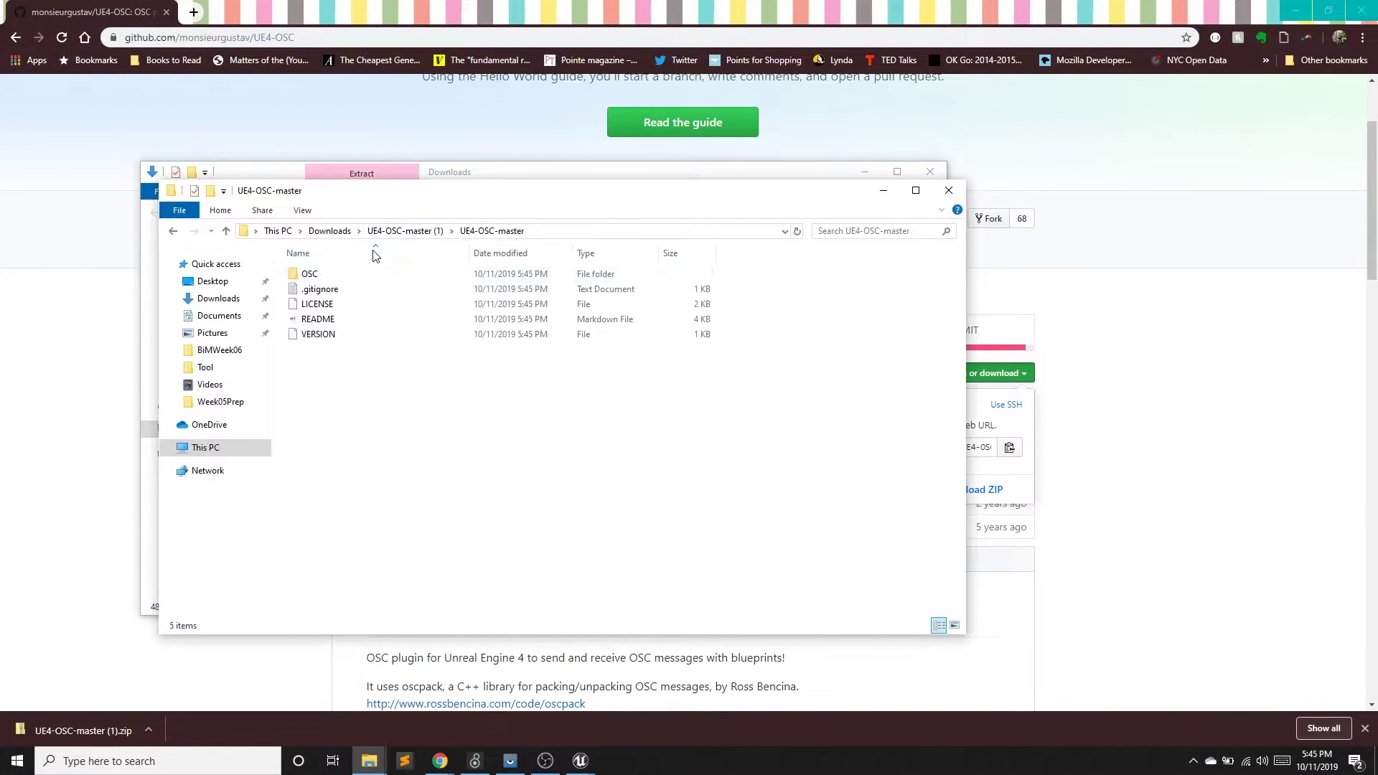
# In a second window, open Documents\Unreal Projects.
pyautogui.moveTo(503, 199); pyautogui.dragTo(792, 149)
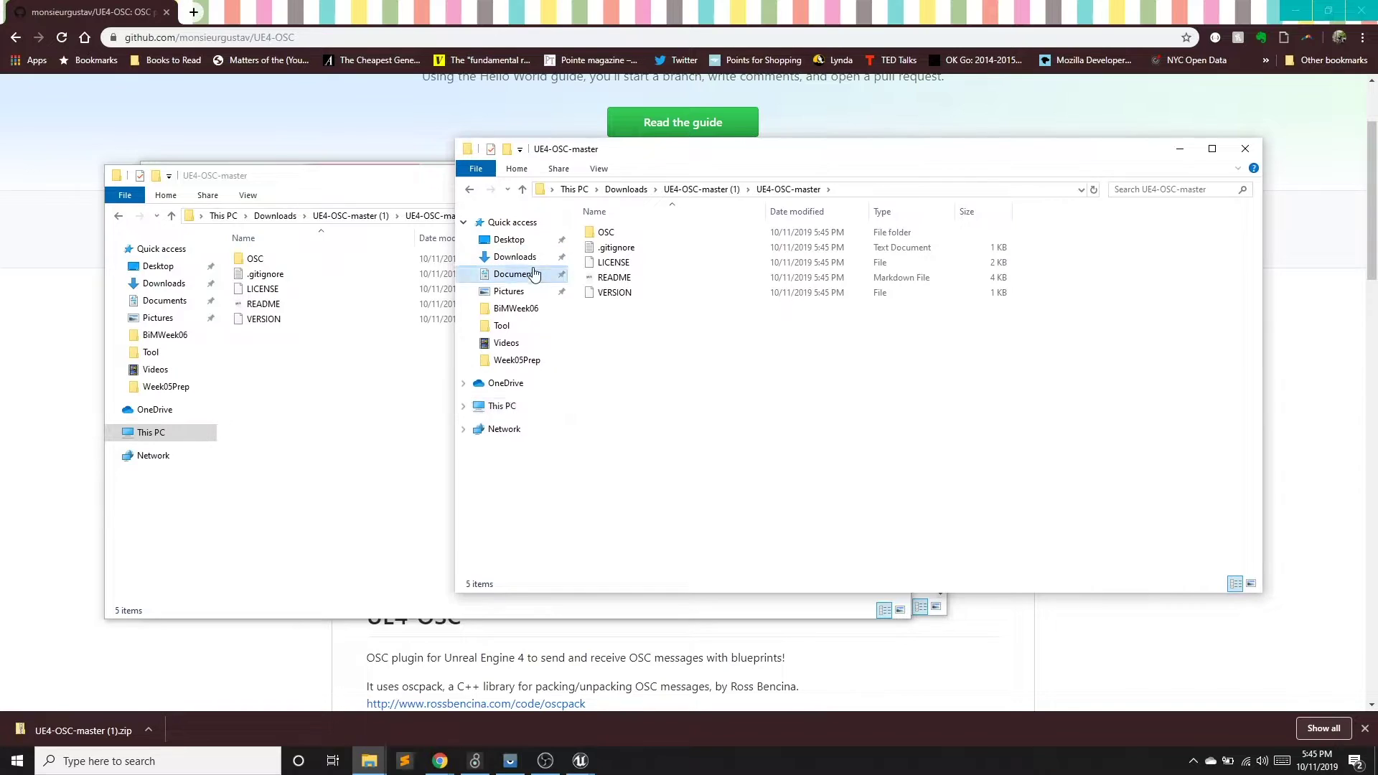
pyautogui.click(515, 273)
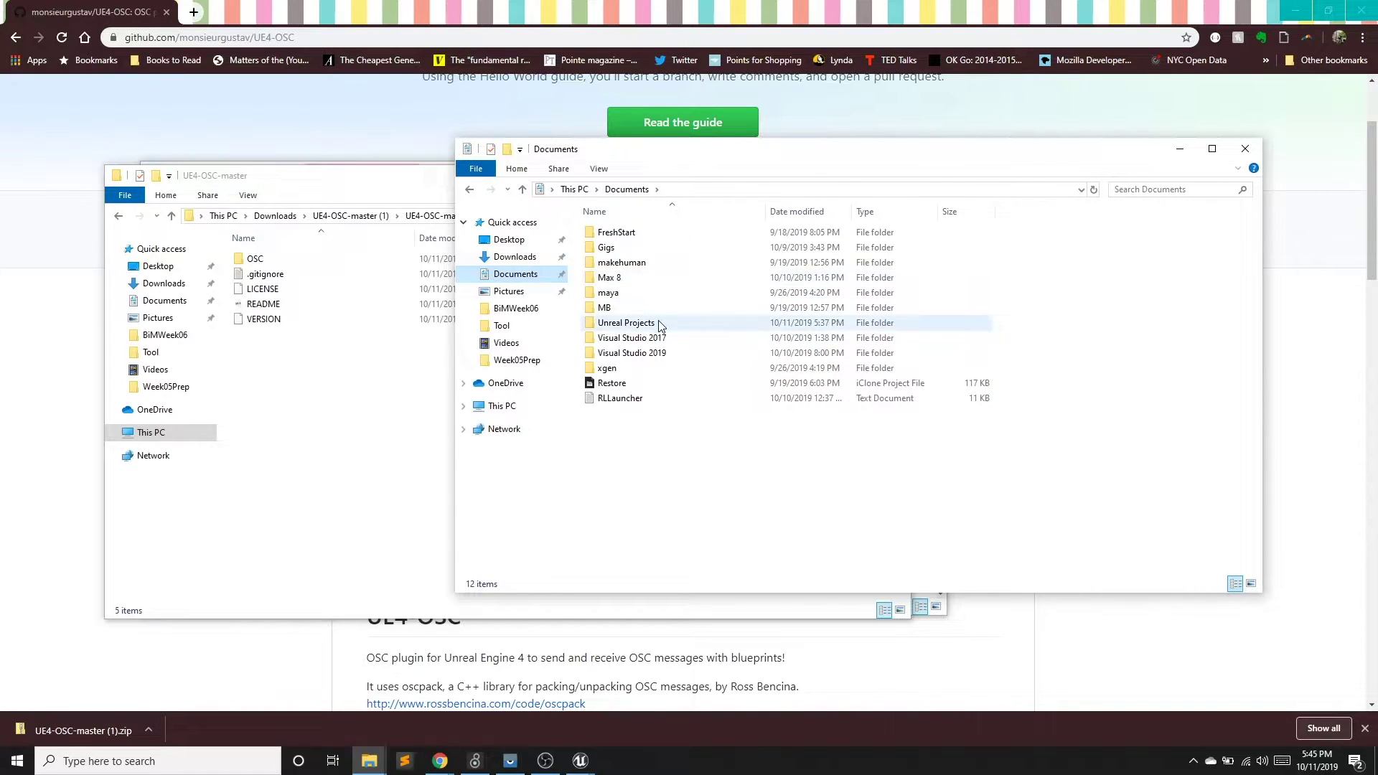
pyautogui.doubleClick(659, 324)
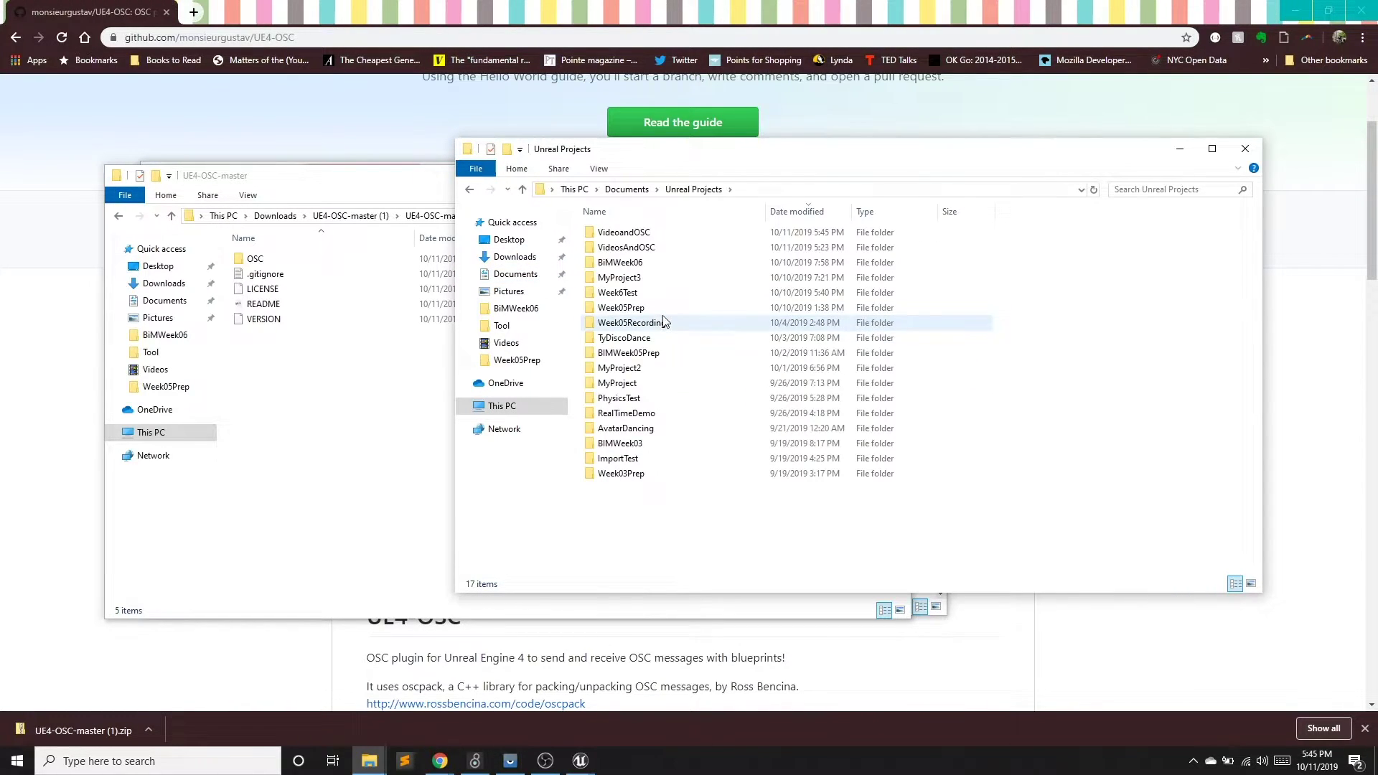
# Create a Plugins folder inside the VideoandOSC project folder and open it.
pyautogui.doubleClick(665, 232)
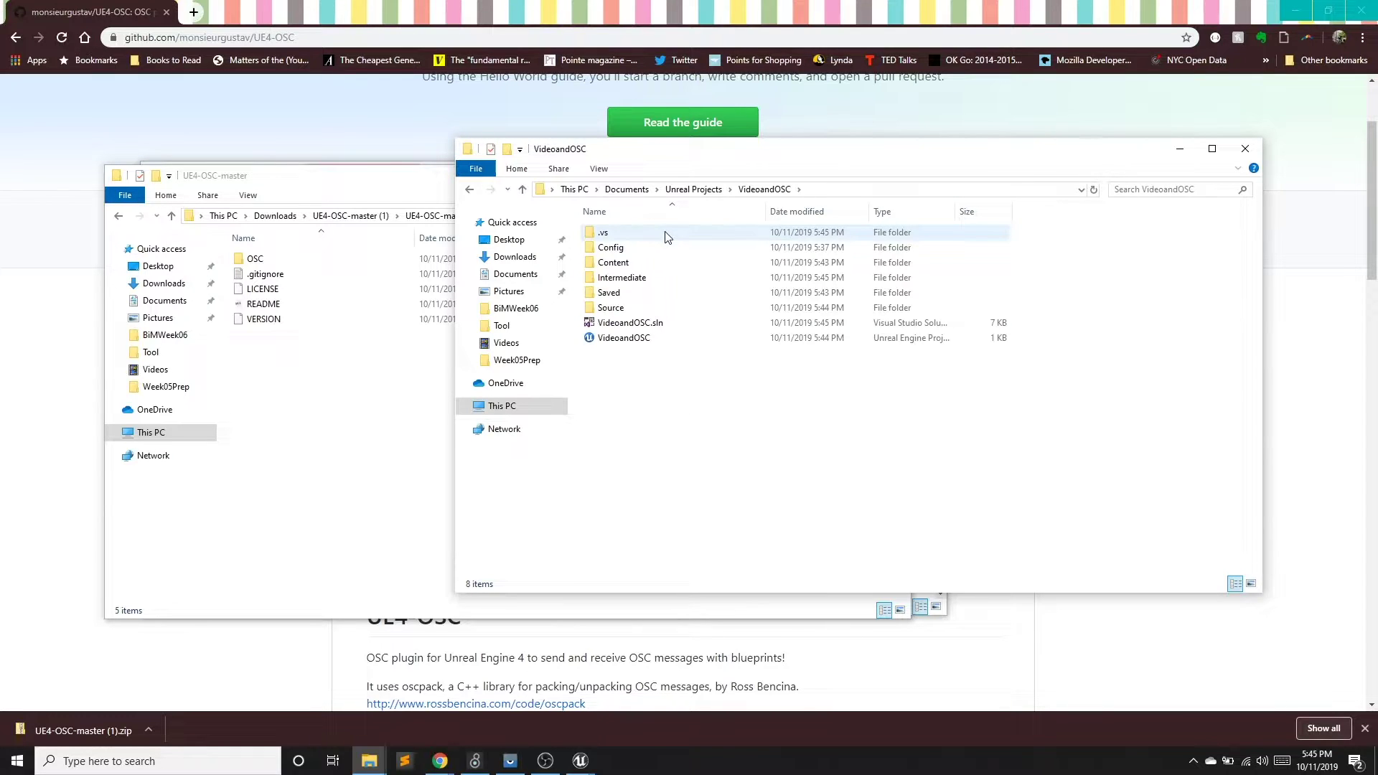
pyautogui.rightClick(628, 400)
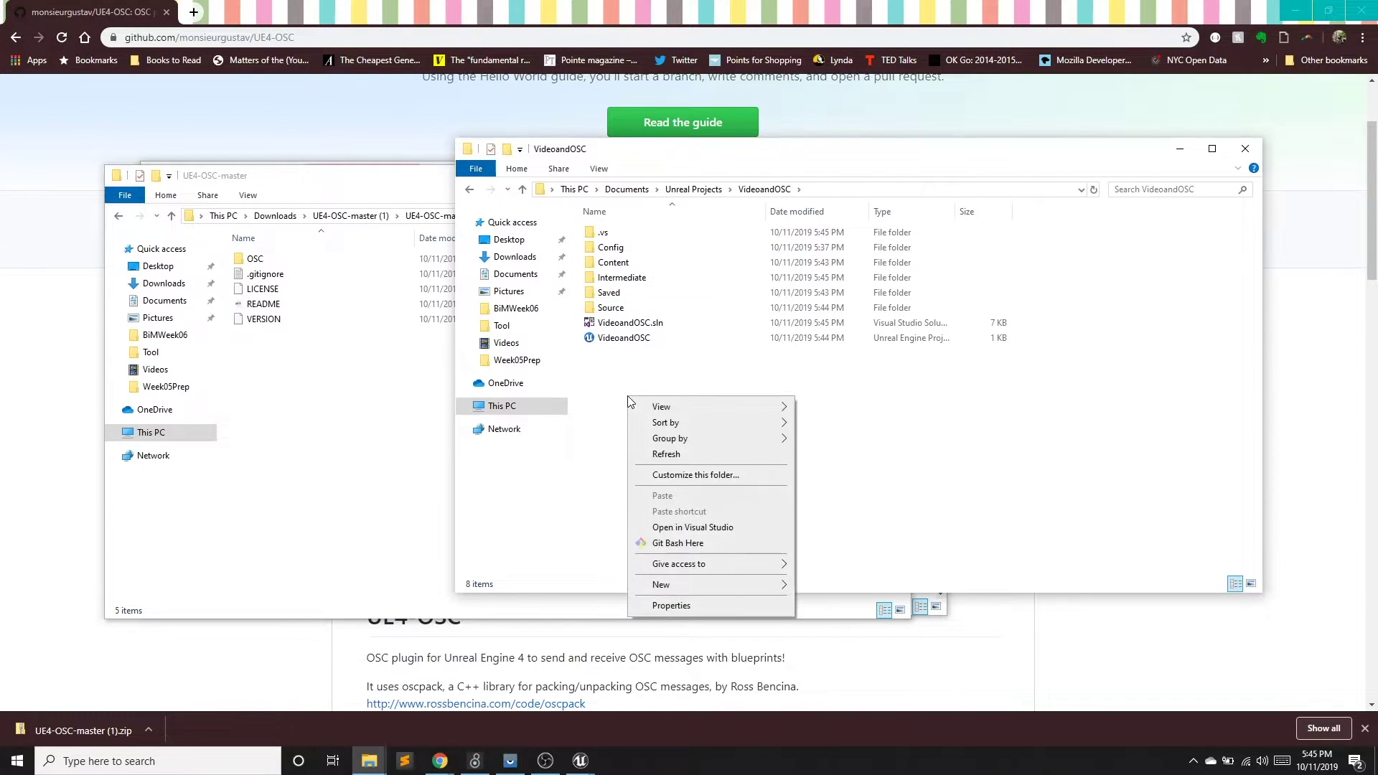
pyautogui.moveTo(692, 587)
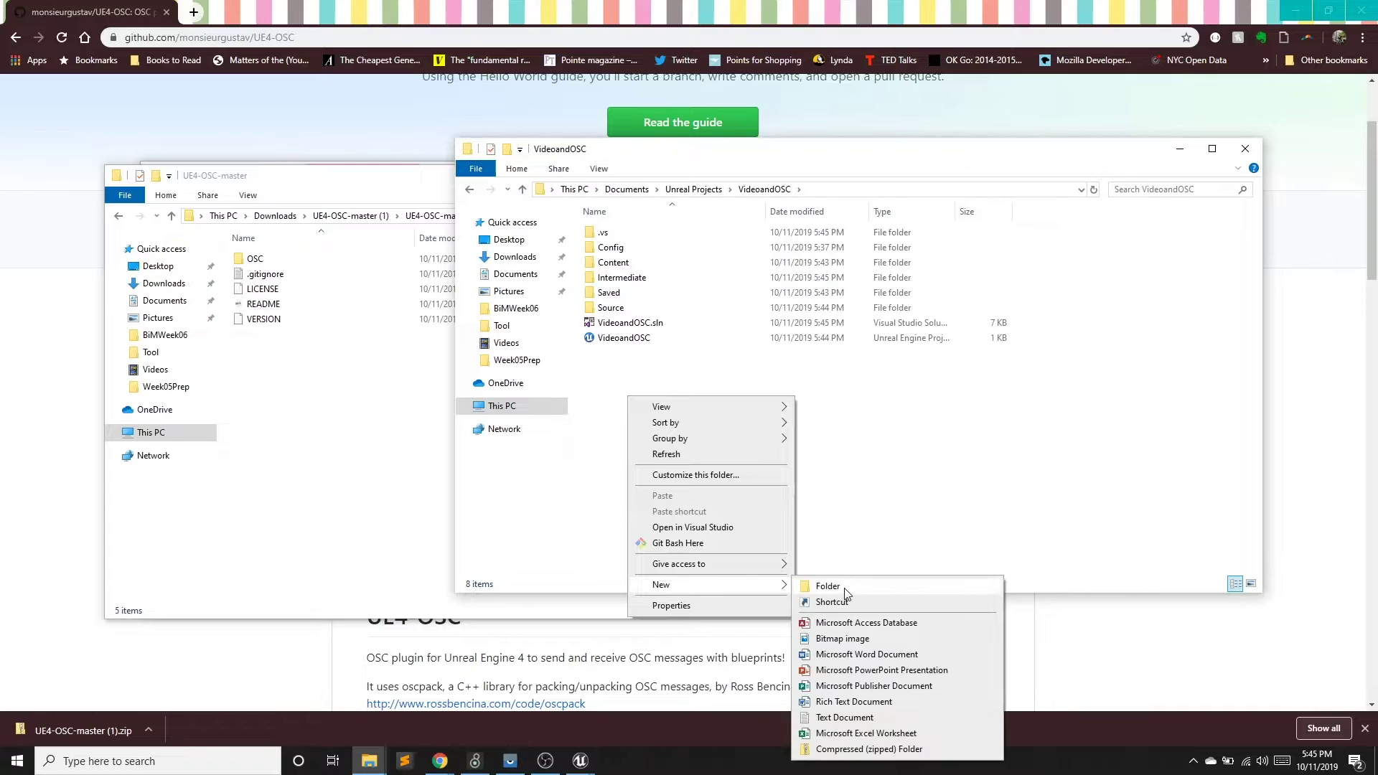
pyautogui.click(815, 585)
pyautogui.write('Plugins')
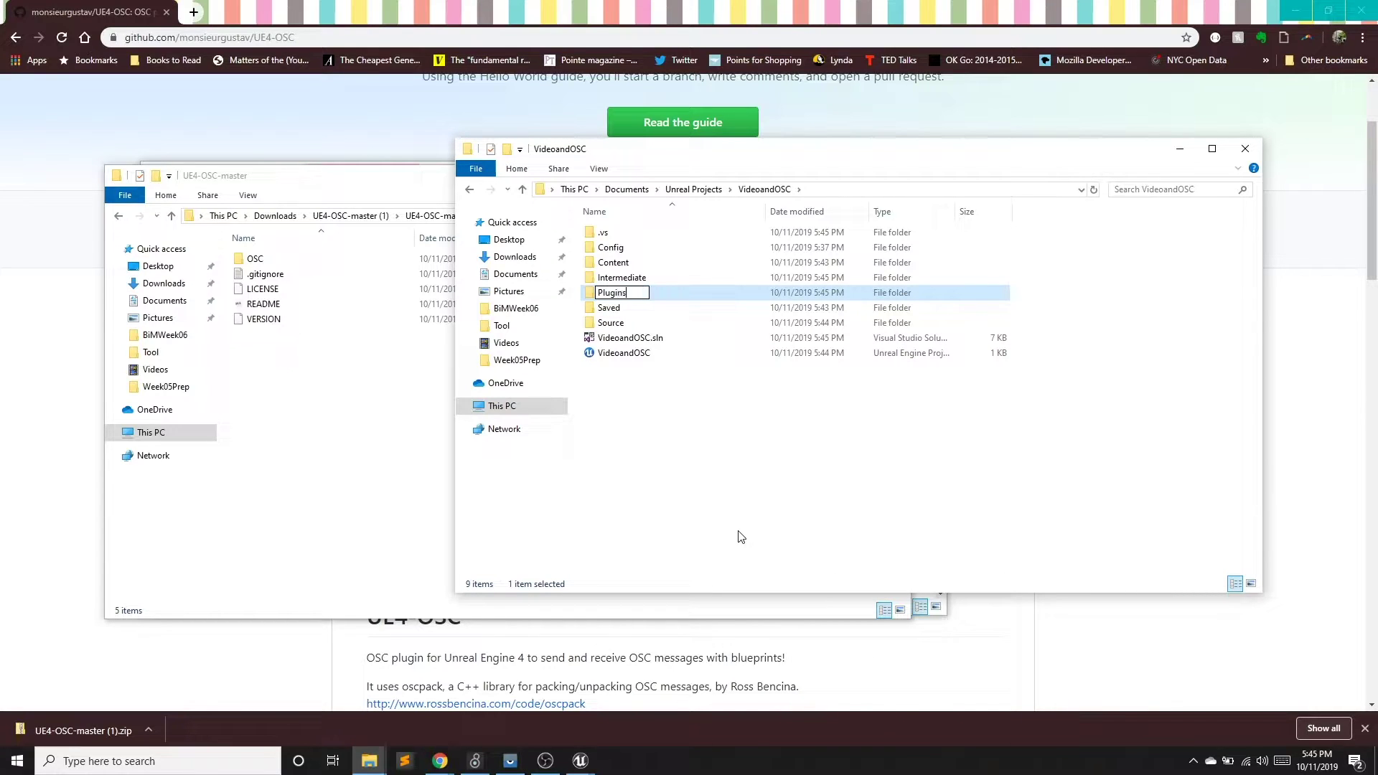
pyautogui.press('Return')
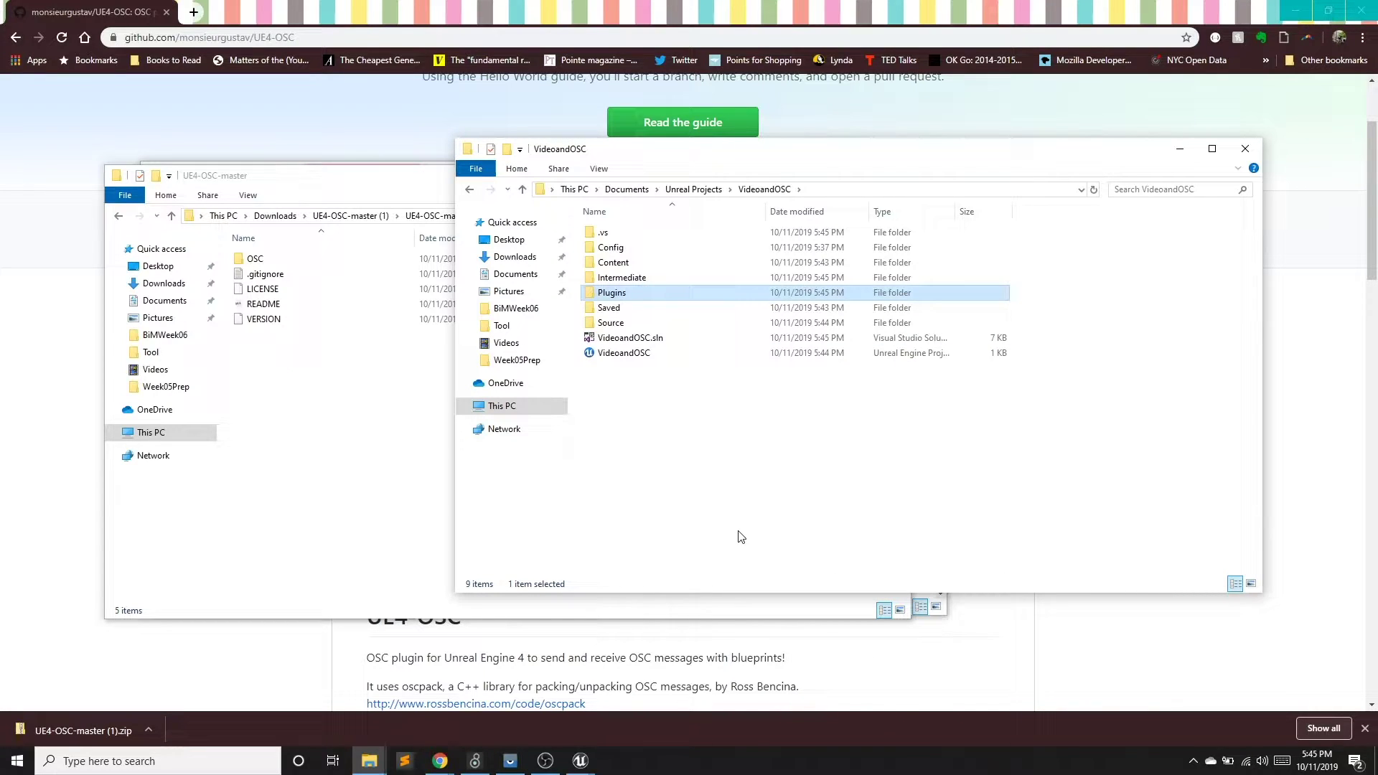
pyautogui.doubleClick(617, 294)
# Move the OSC folder from UE4-OSC-master into the Plugins folder.
pyautogui.click(262, 261)
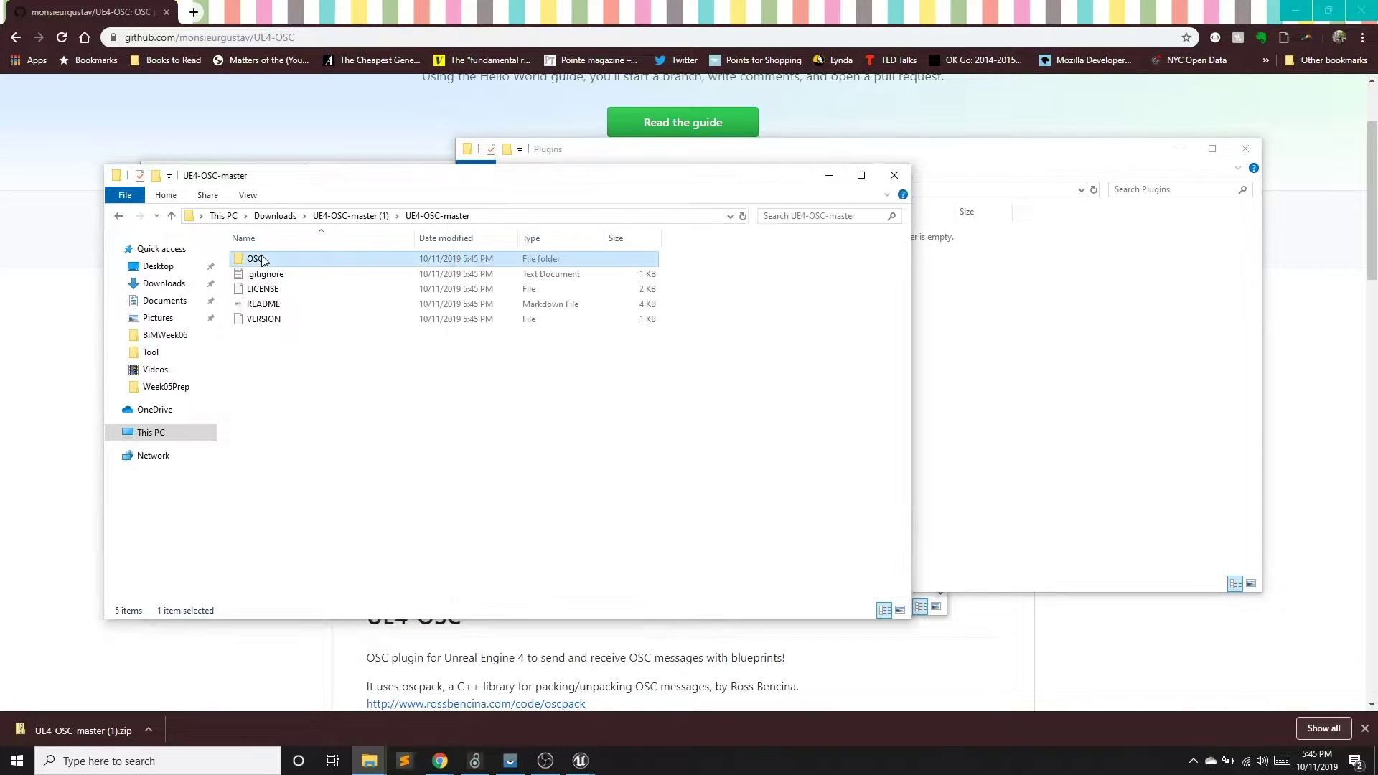
pyautogui.click(363, 215)
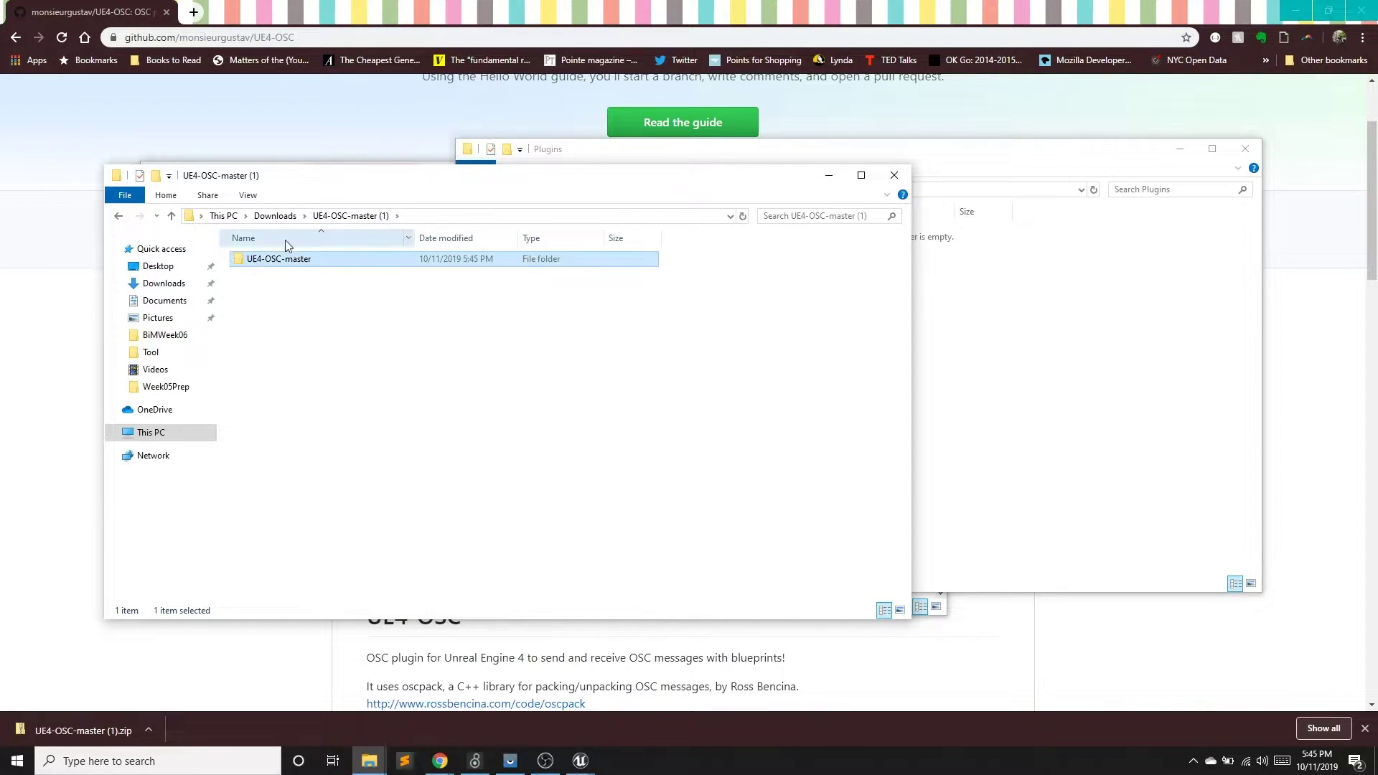
pyautogui.doubleClick(285, 259)
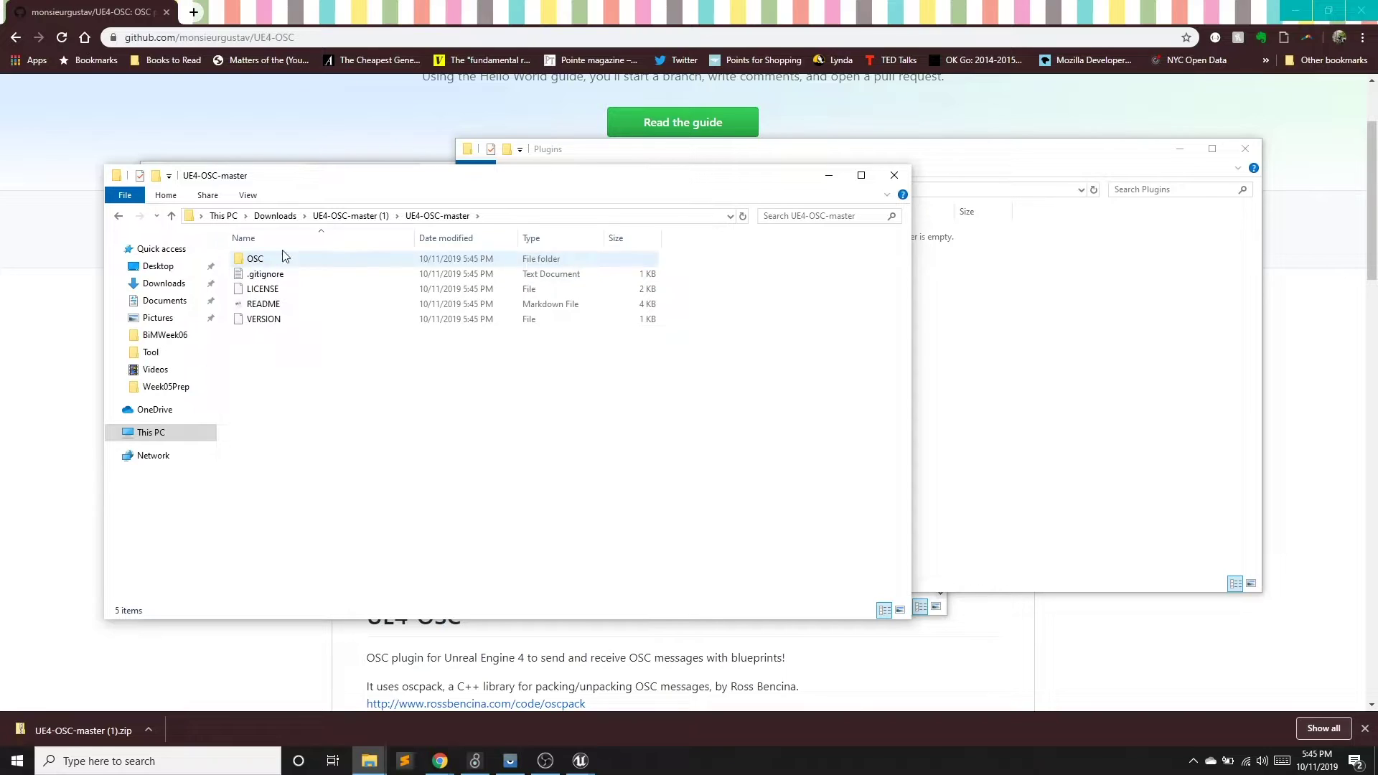
pyautogui.doubleClick(260, 259)
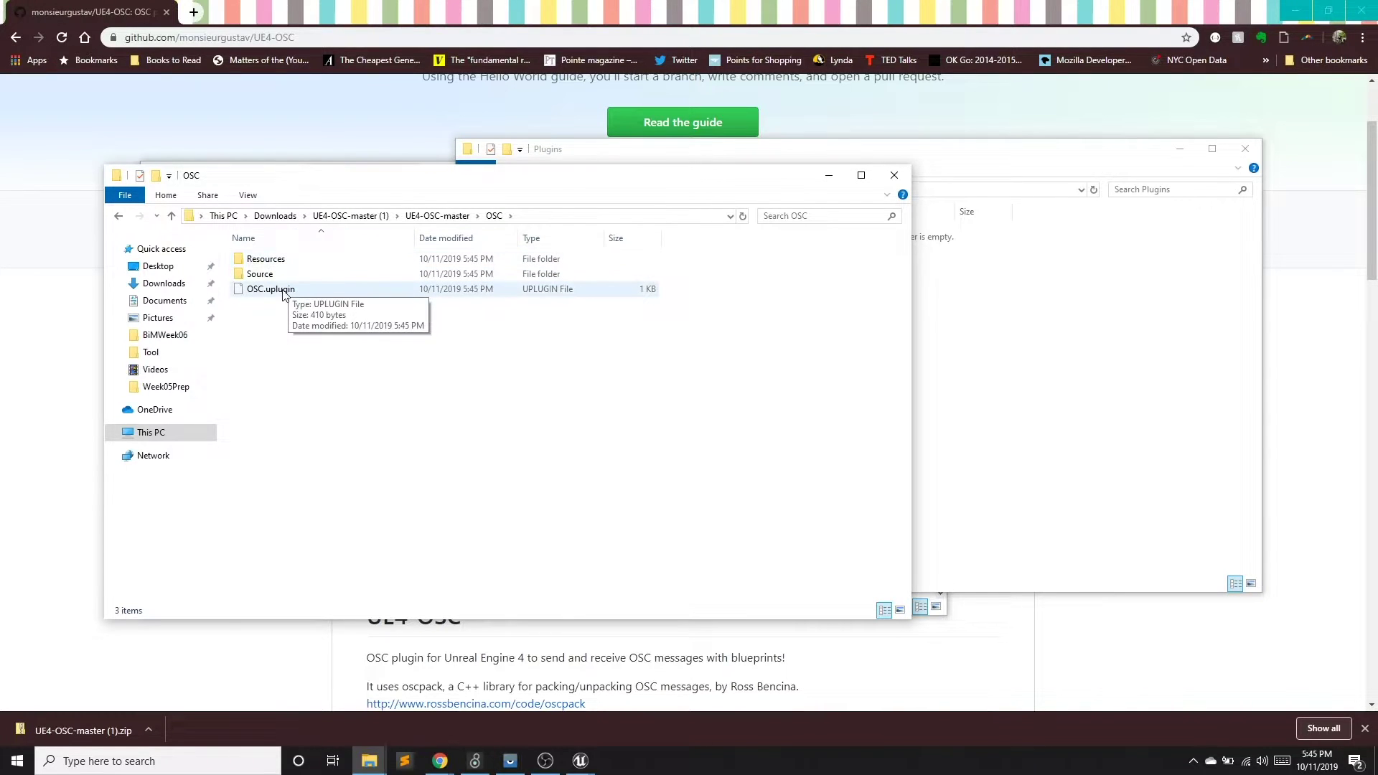
pyautogui.click(433, 215)
pyautogui.moveTo(298, 258); pyautogui.dragTo(969, 316)
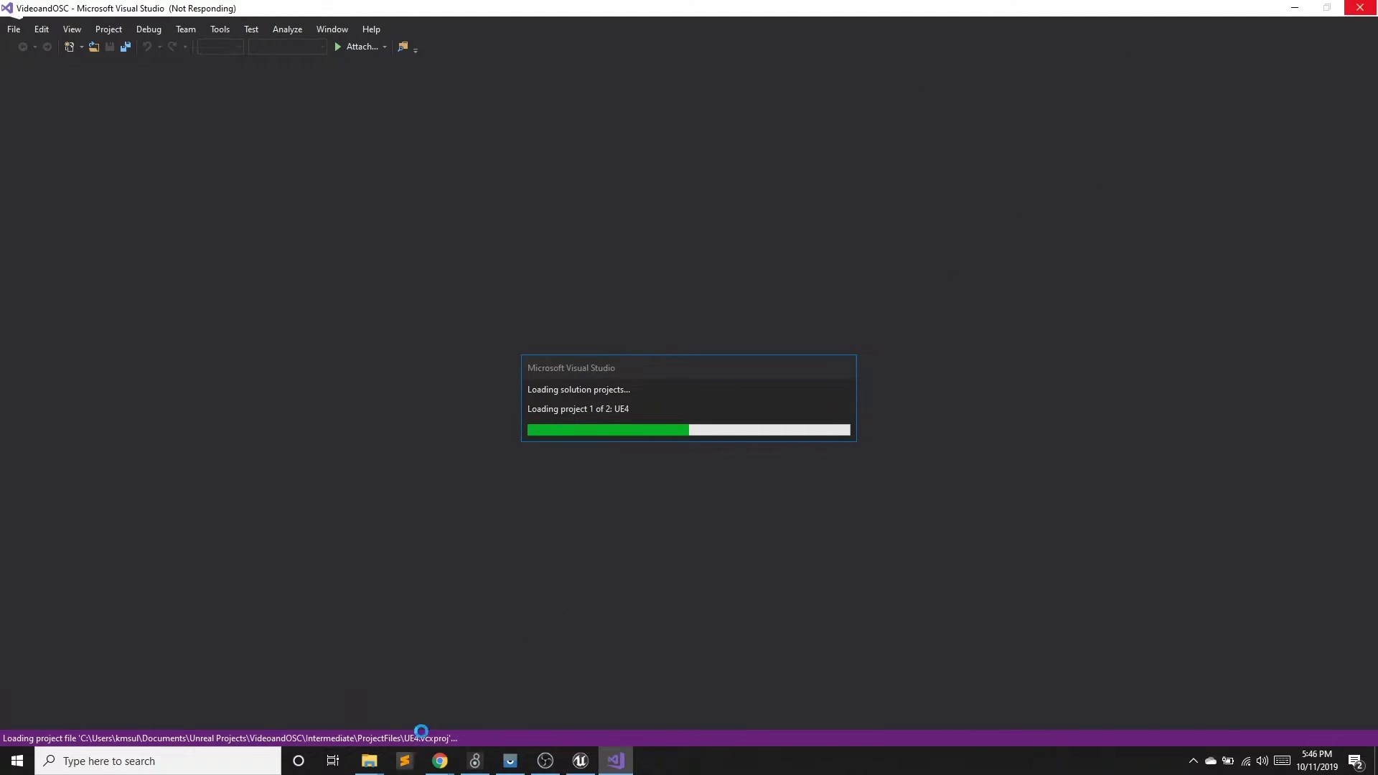
# Minimize the Plugins window and close Visual Studio with the VideoandOSC solution.
pyautogui.moveTo(369, 761)
pyautogui.click(682, 701)
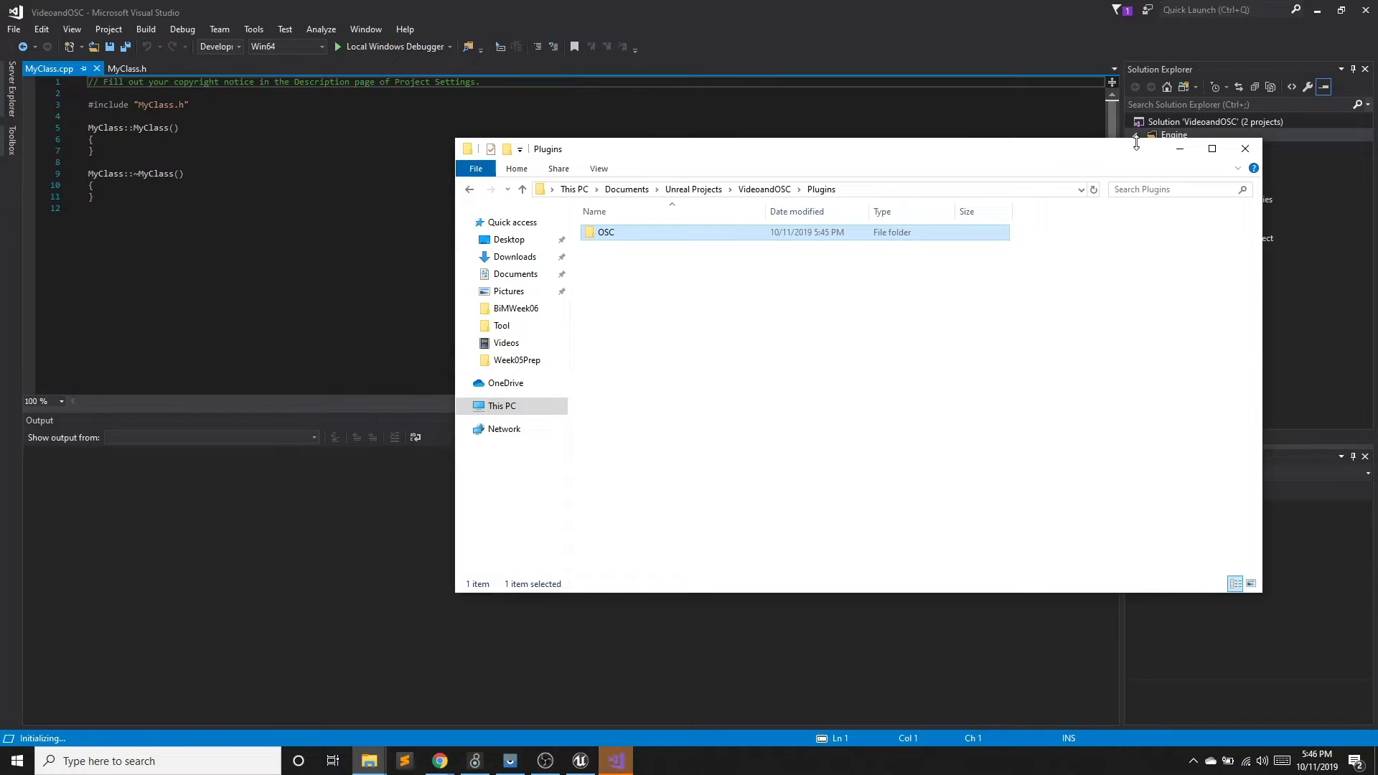
pyautogui.click(1179, 149)
pyautogui.click(1362, 7)
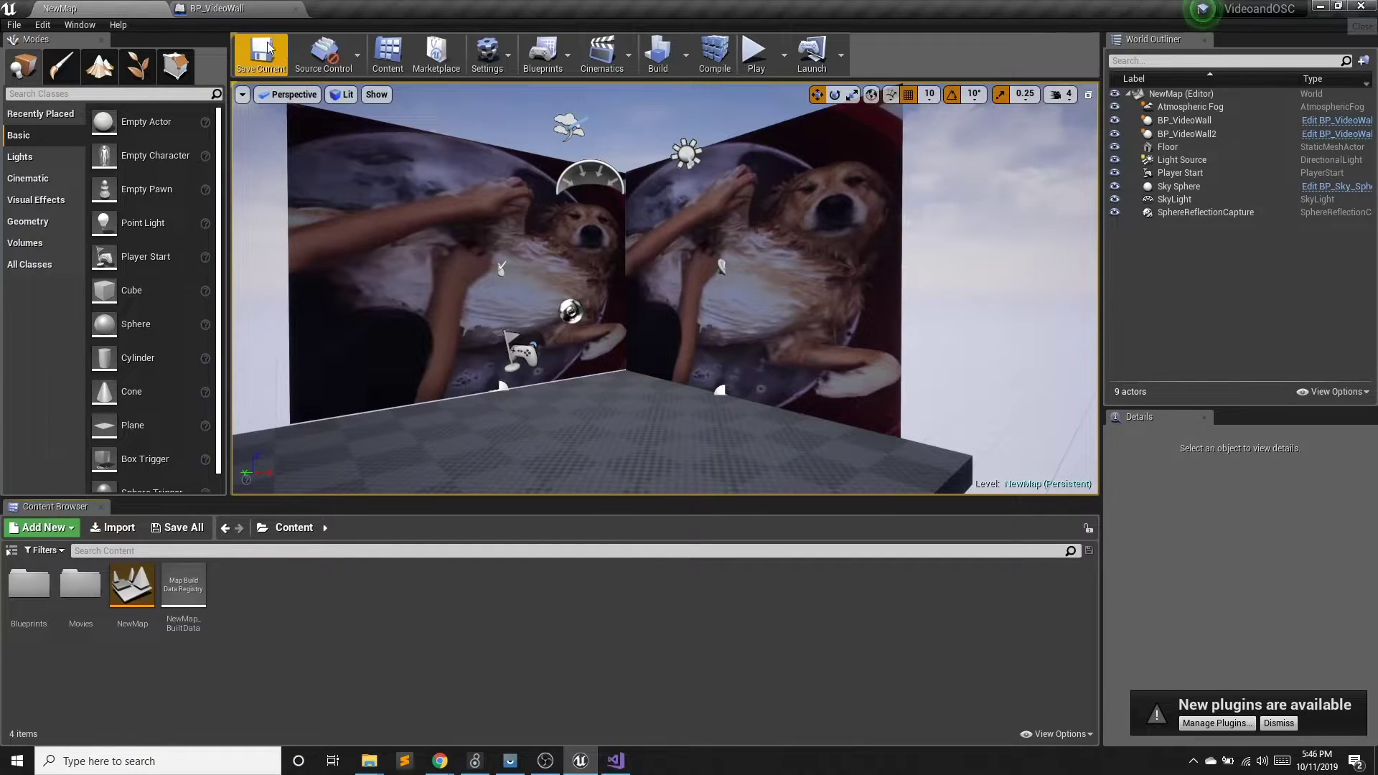
# Save NewMap, close the Unreal Editor, and return to the Plugins folder window.
pyautogui.click(268, 47)
pyautogui.click(1363, 6)
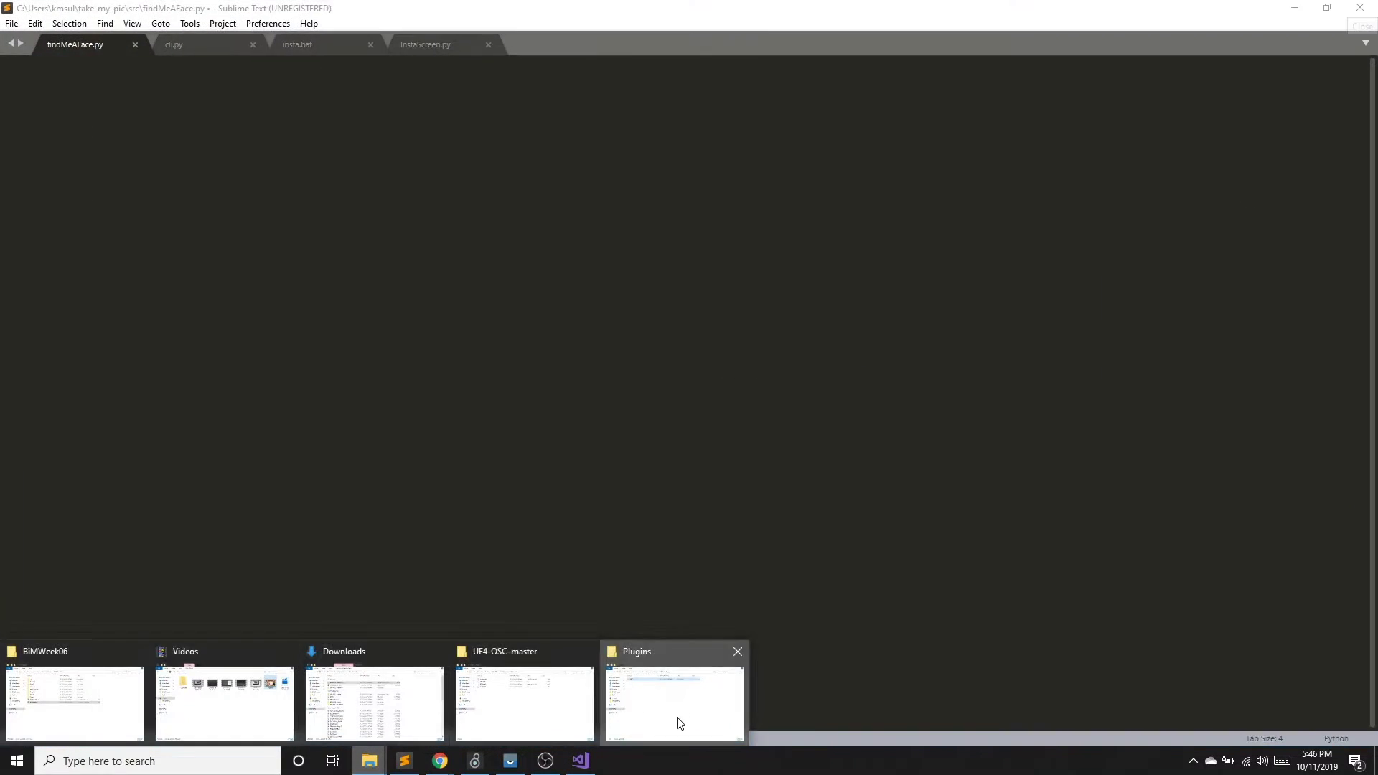
pyautogui.click(680, 723)
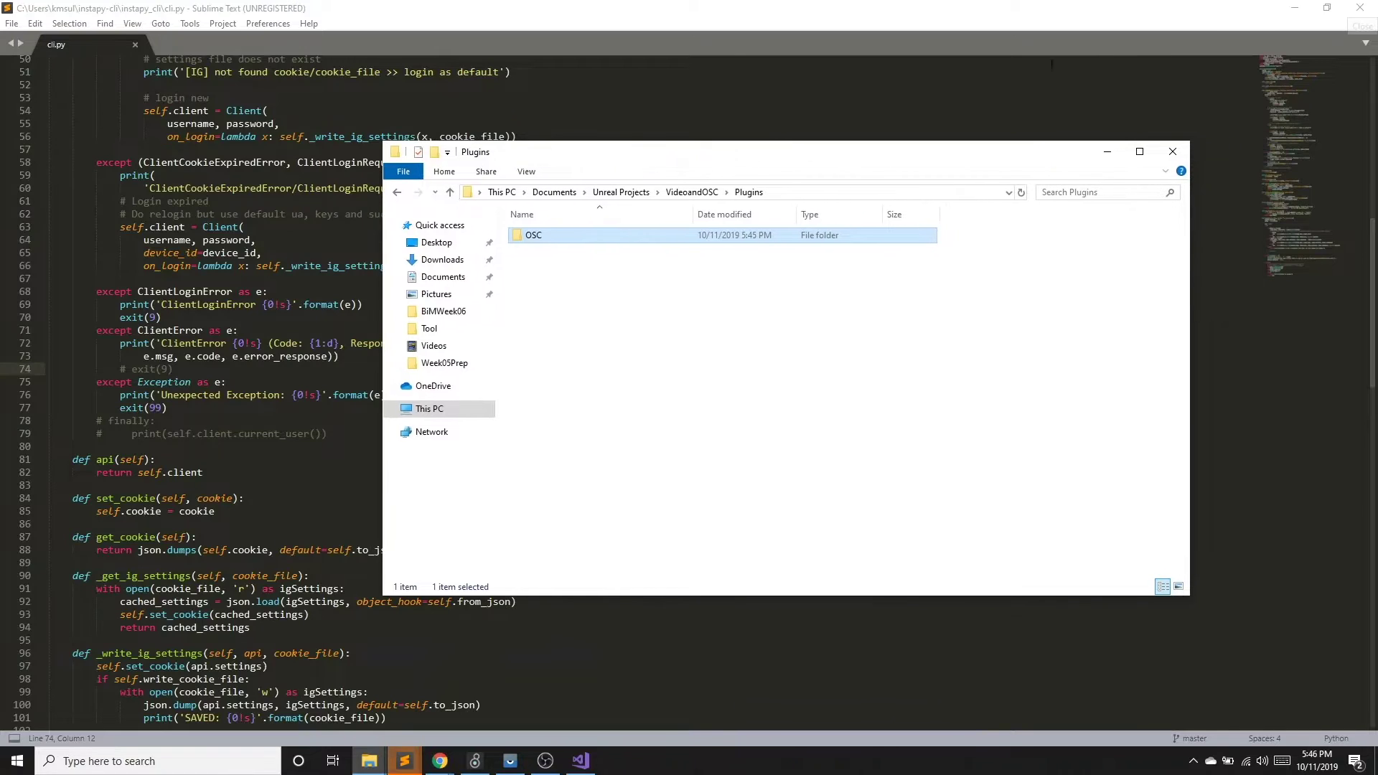
# Close the code editors and generate Visual Studio project files from VideoandOSC.uproject.
pyautogui.click(1359, 8)
pyautogui.click(1358, 9)
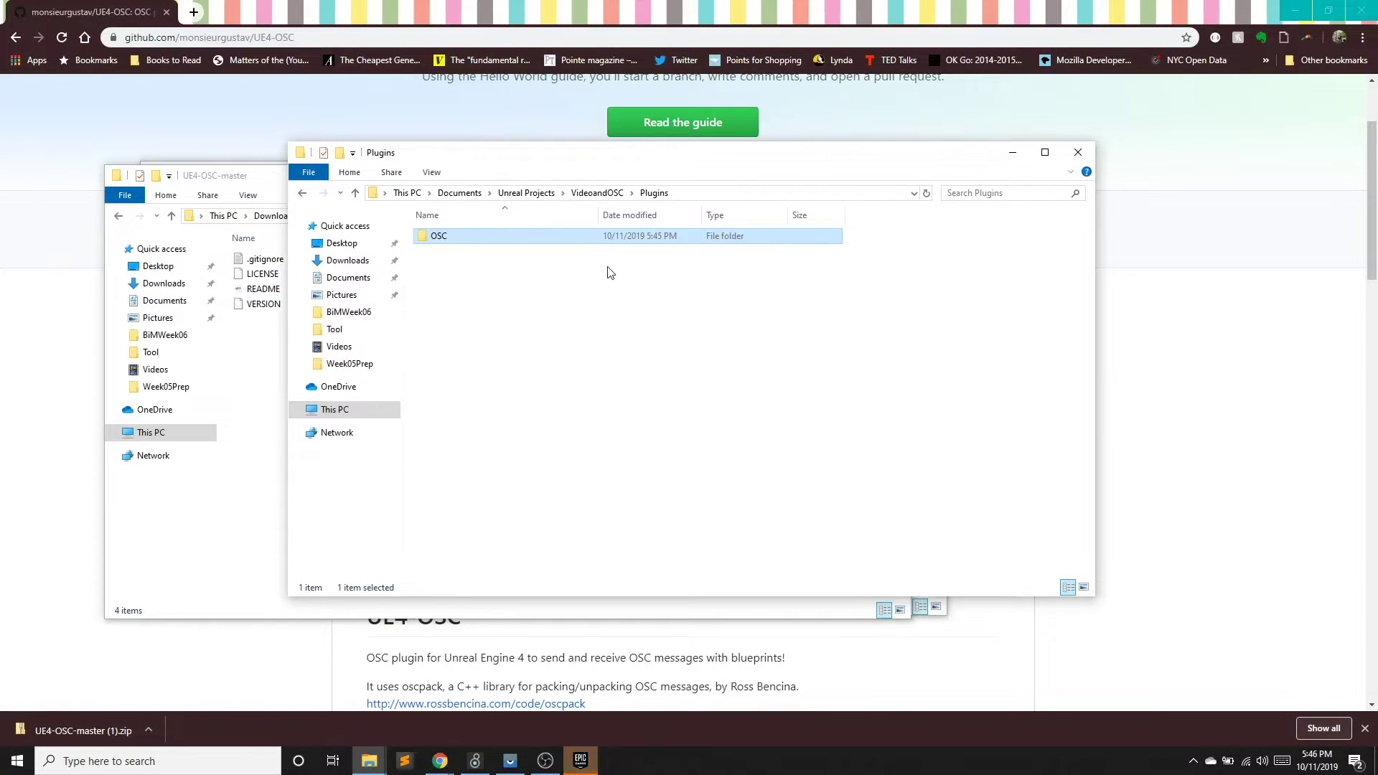
pyautogui.click(593, 194)
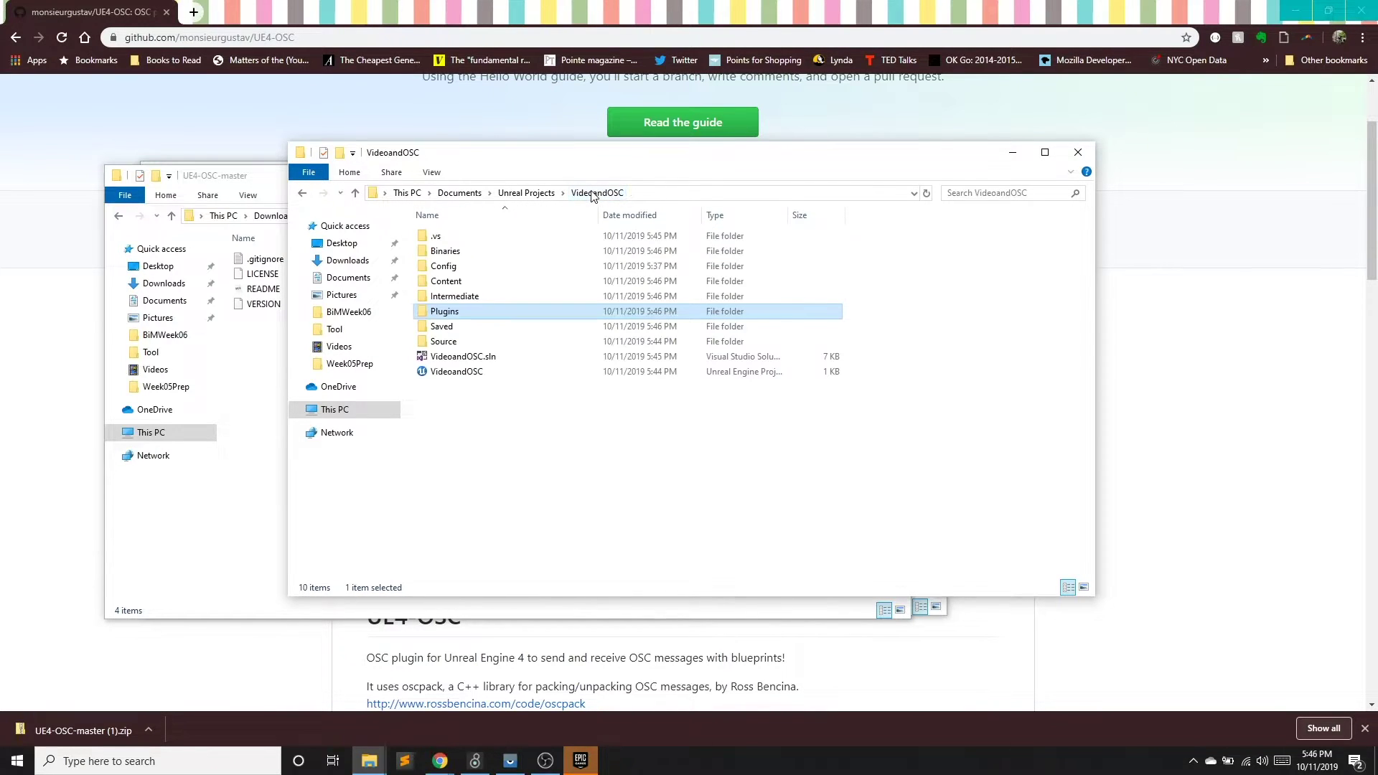
pyautogui.rightClick(455, 378)
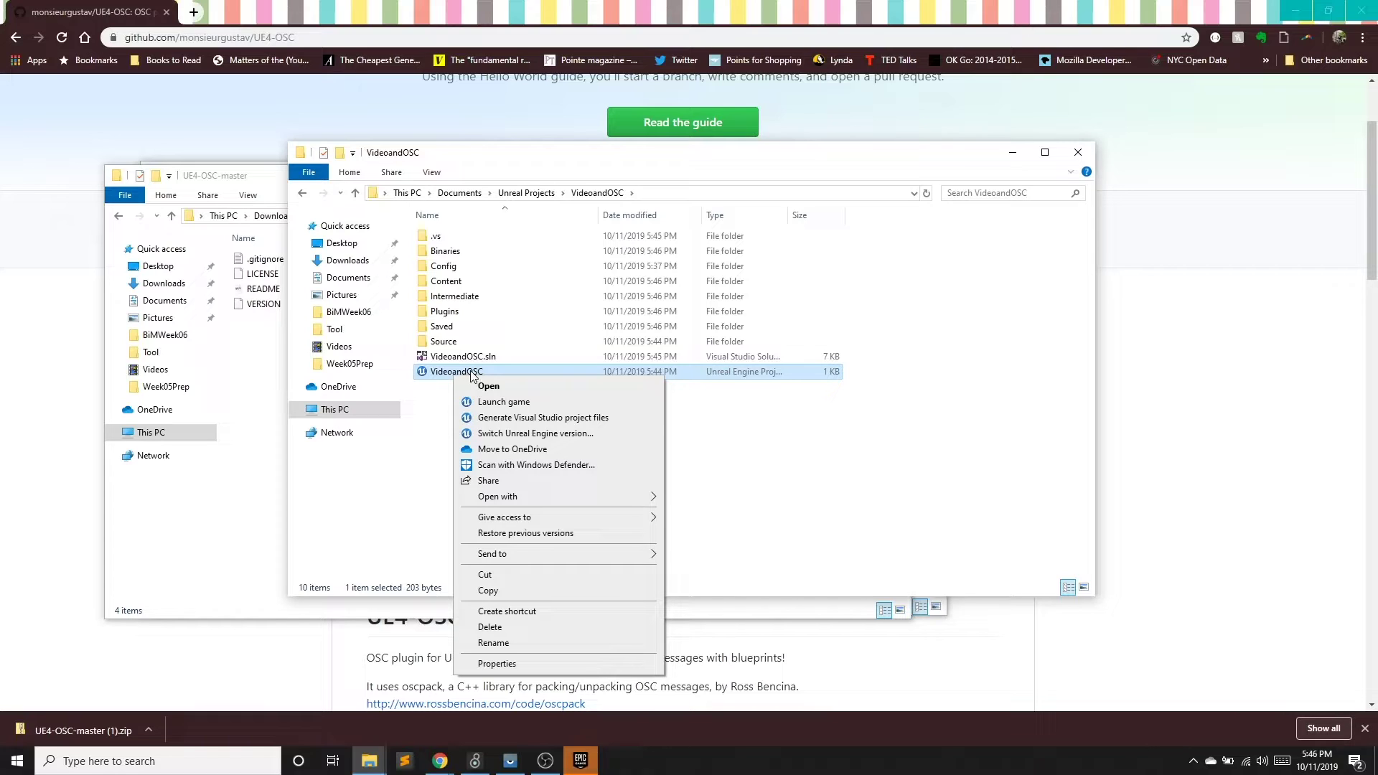
pyautogui.click(574, 418)
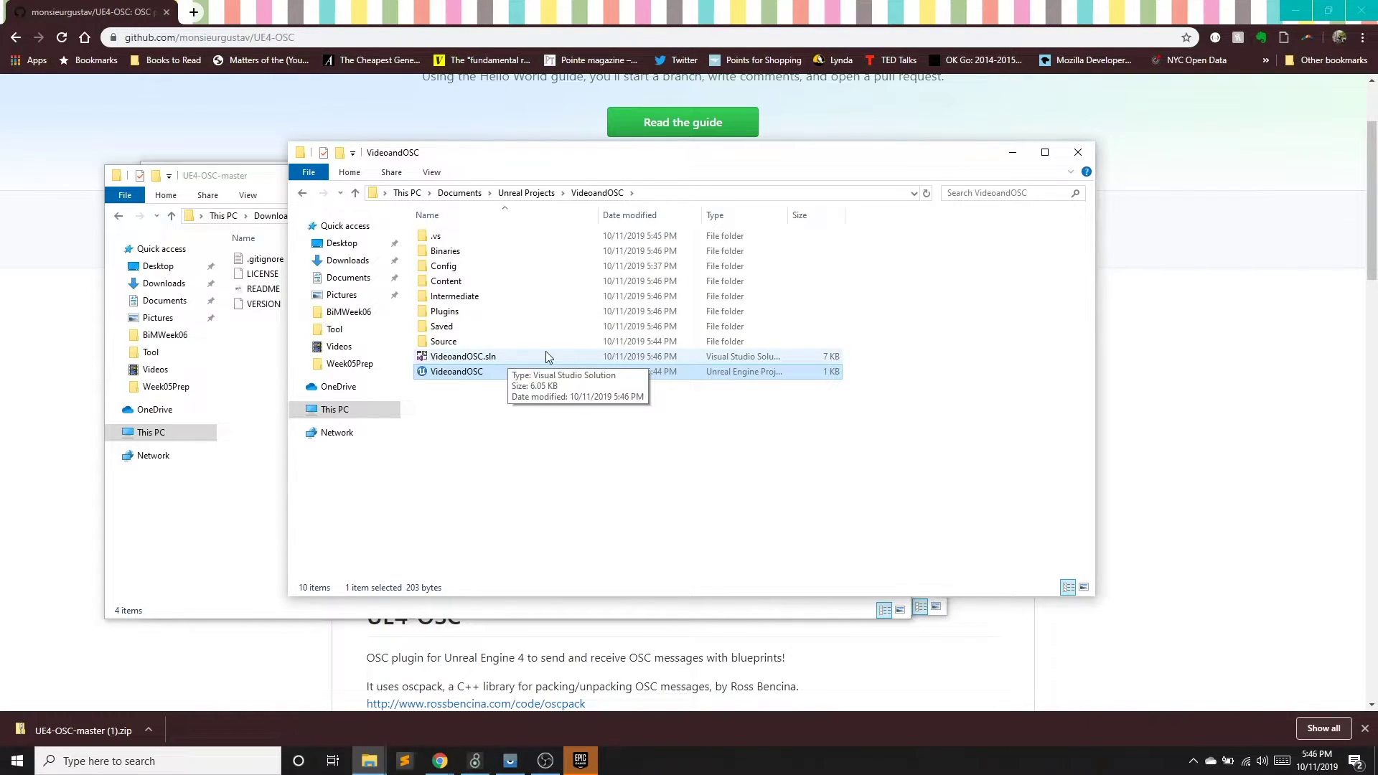
# Open VideoandOSC.sln with Visual Studio 2017.
pyautogui.rightClick(473, 359)
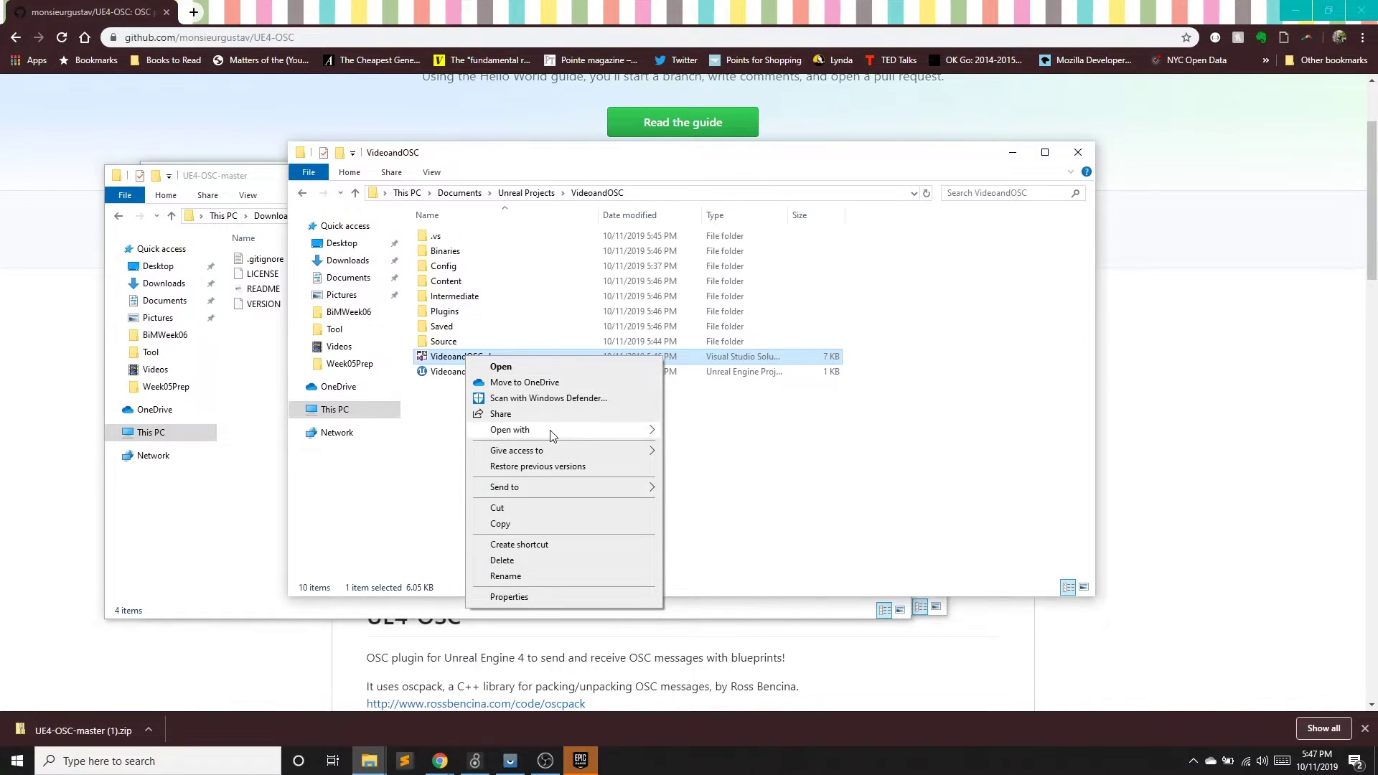
pyautogui.moveTo(553, 435)
pyautogui.click(732, 431)
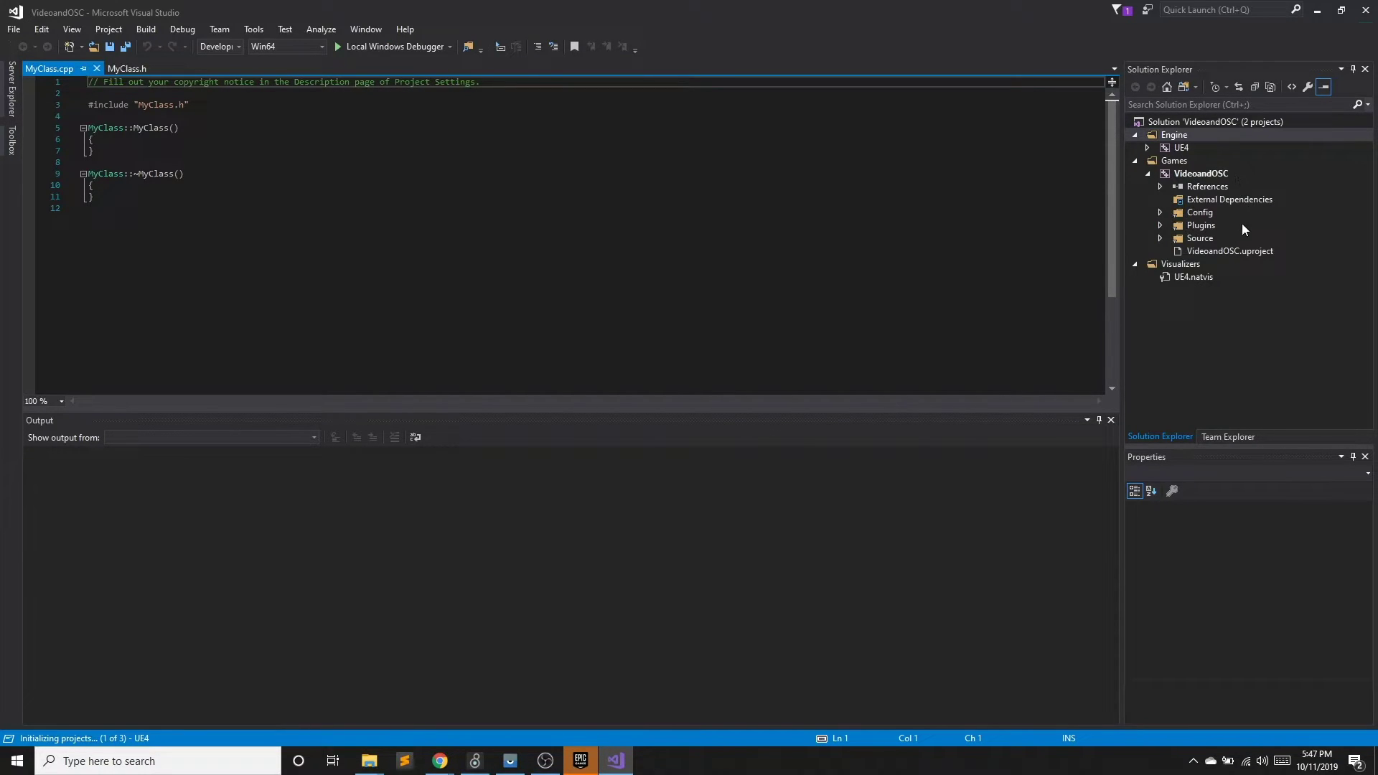
# Expand Plugins, build VideoandOSC to 1 succeeded and 0 failed, then close Visual Studio.
pyautogui.click(1160, 225)
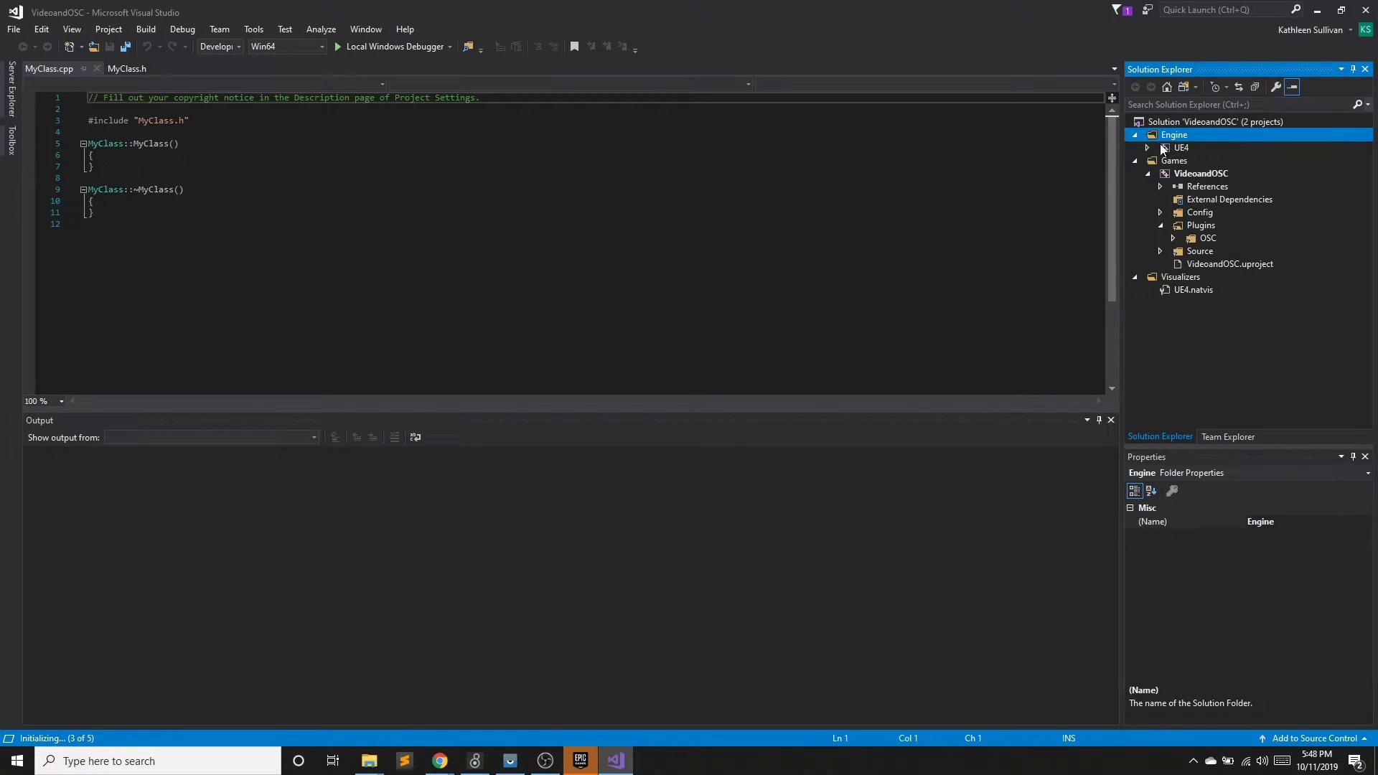
pyautogui.click(1216, 175)
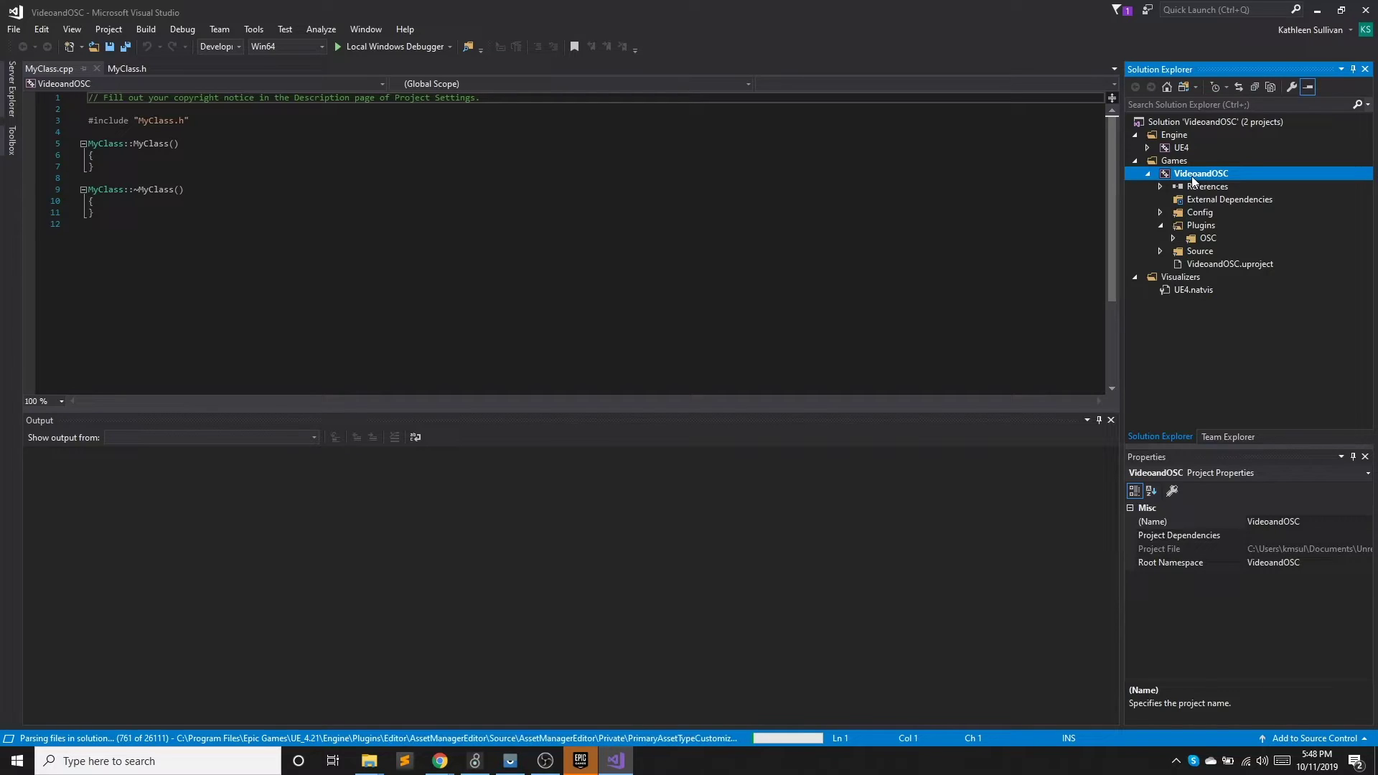
pyautogui.rightClick(1193, 179)
pyautogui.click(1091, 186)
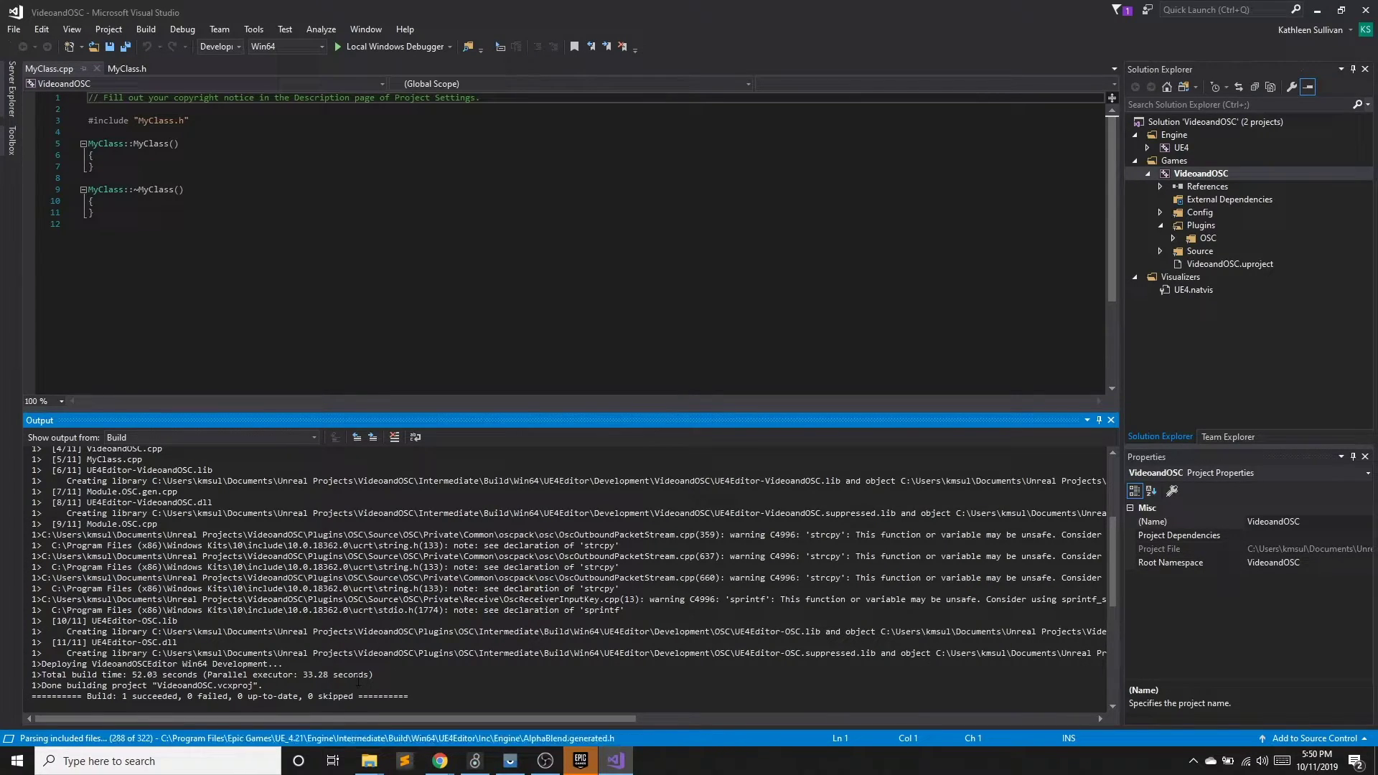
pyautogui.click(1365, 10)
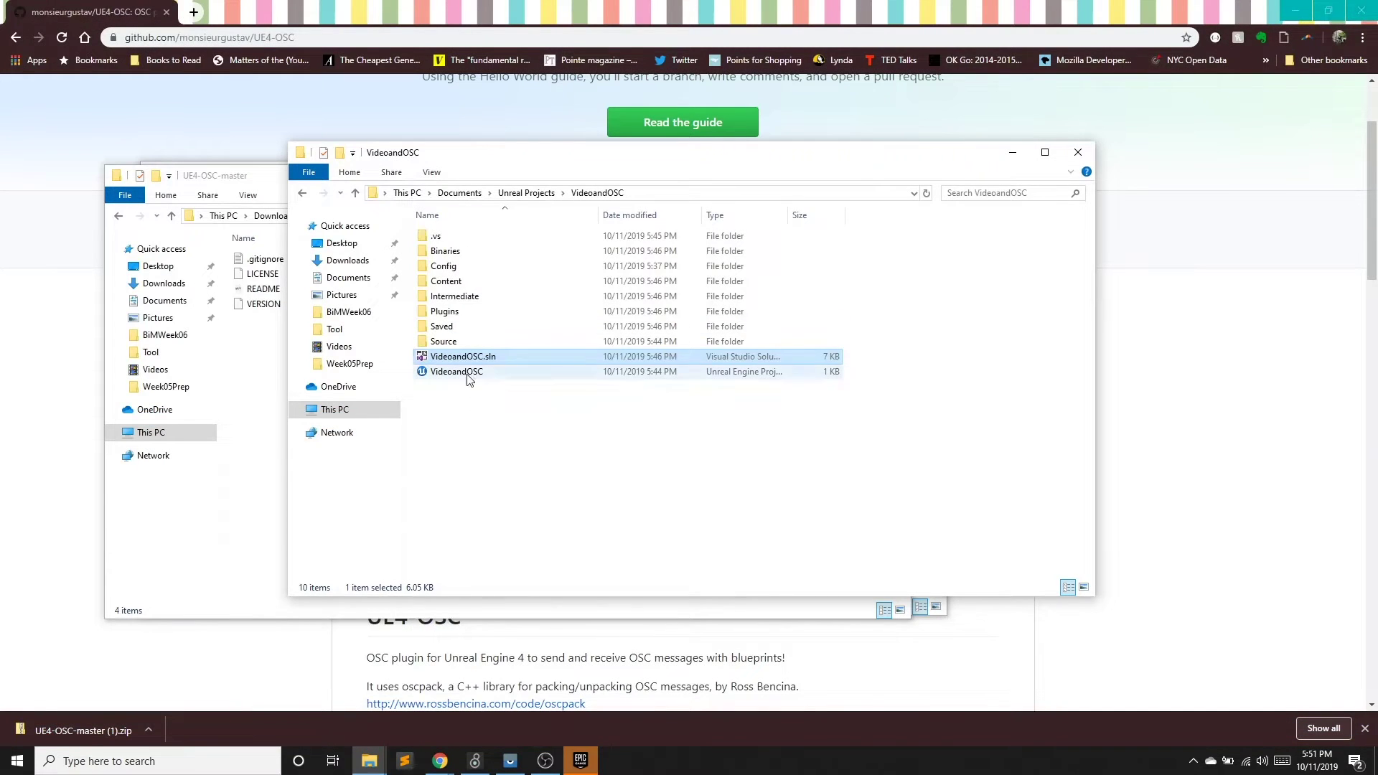
# Launch the VideoandOSC project and open the NewMap level showing both video walls.
pyautogui.doubleClick(468, 372)
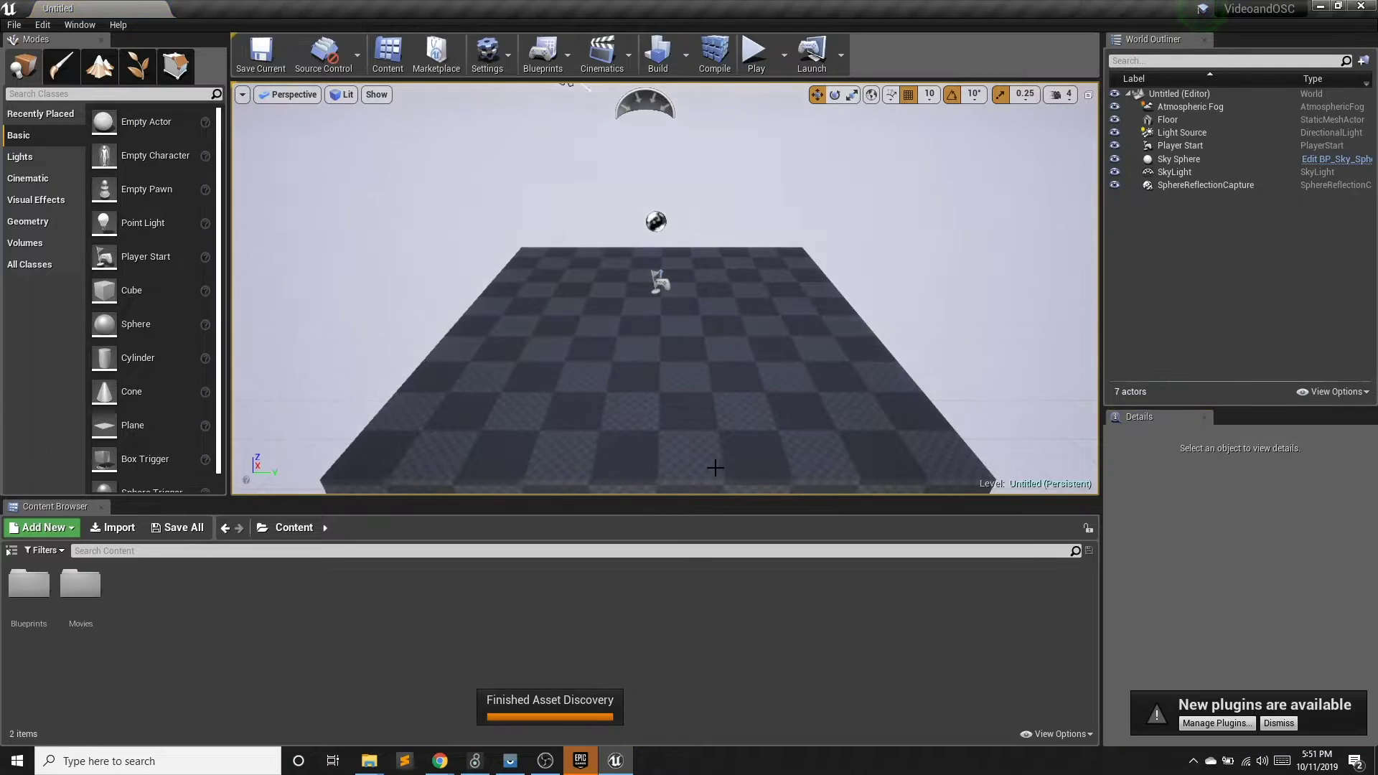
pyautogui.click(41, 27)
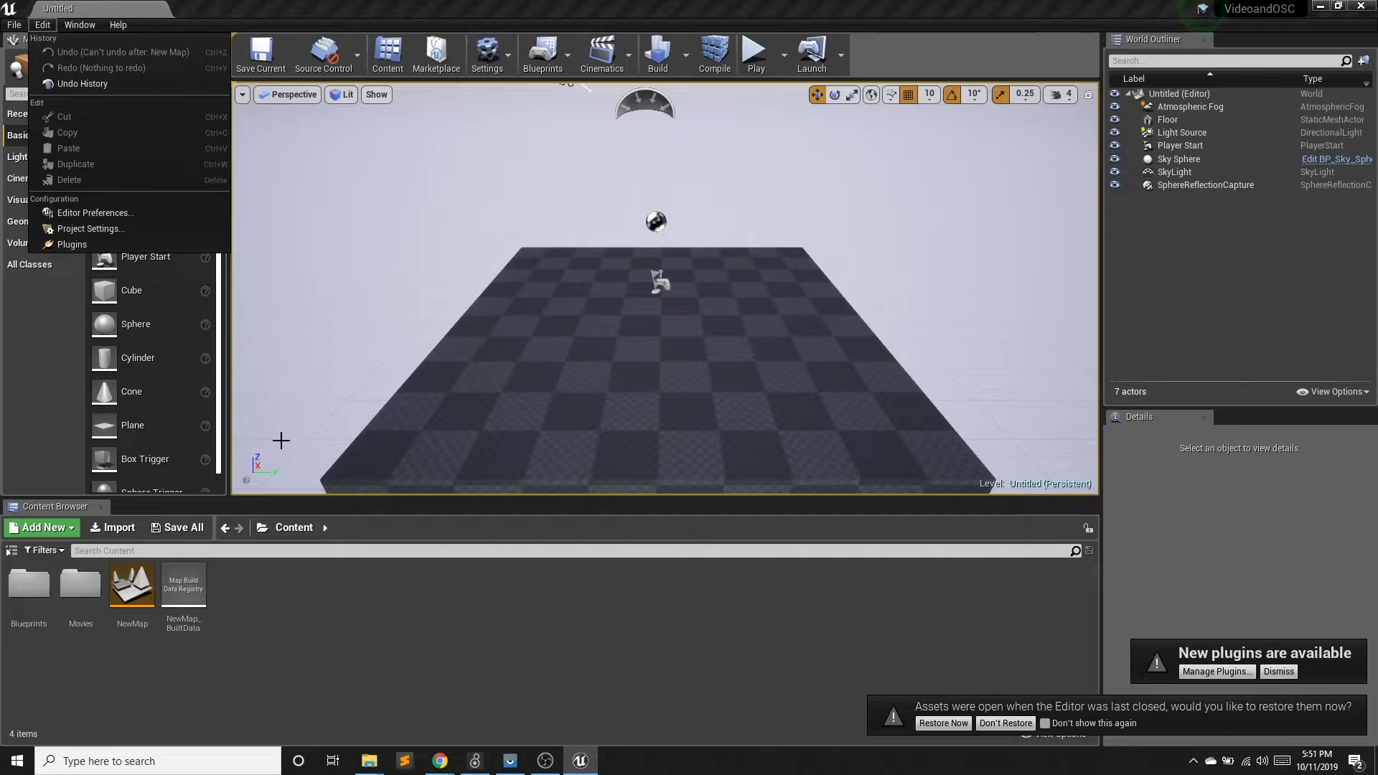
pyautogui.click(299, 604)
pyautogui.click(131, 589)
pyautogui.doubleClick(131, 590)
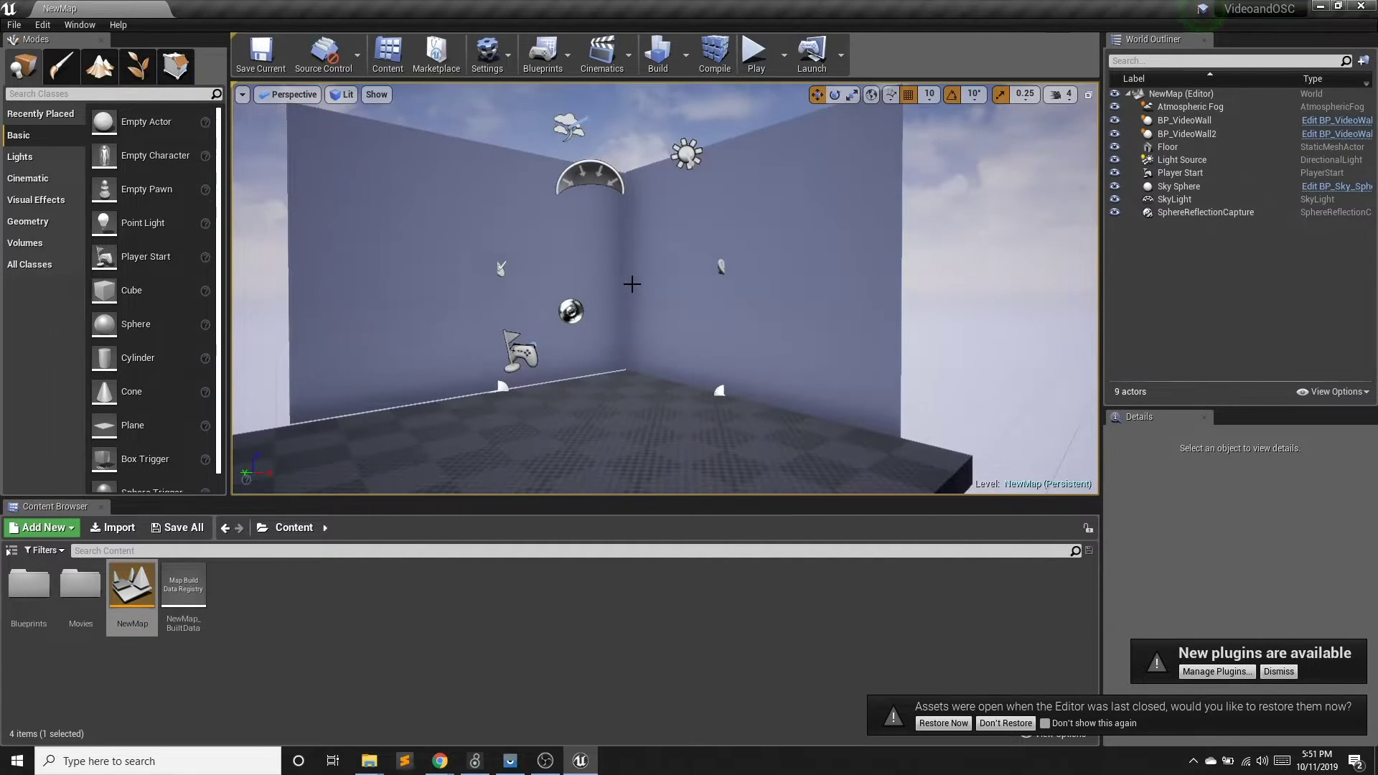
pyautogui.click(430, 258)
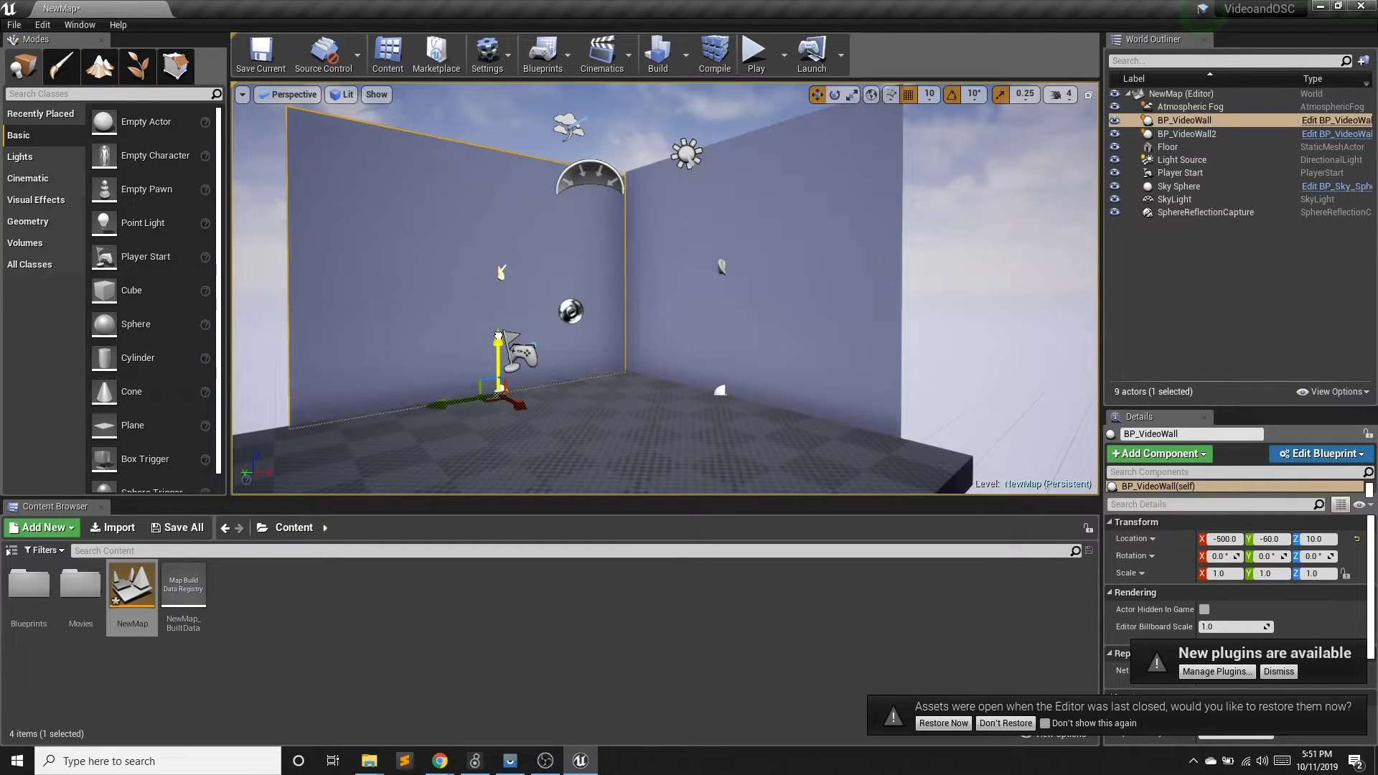
pyautogui.click(500, 402)
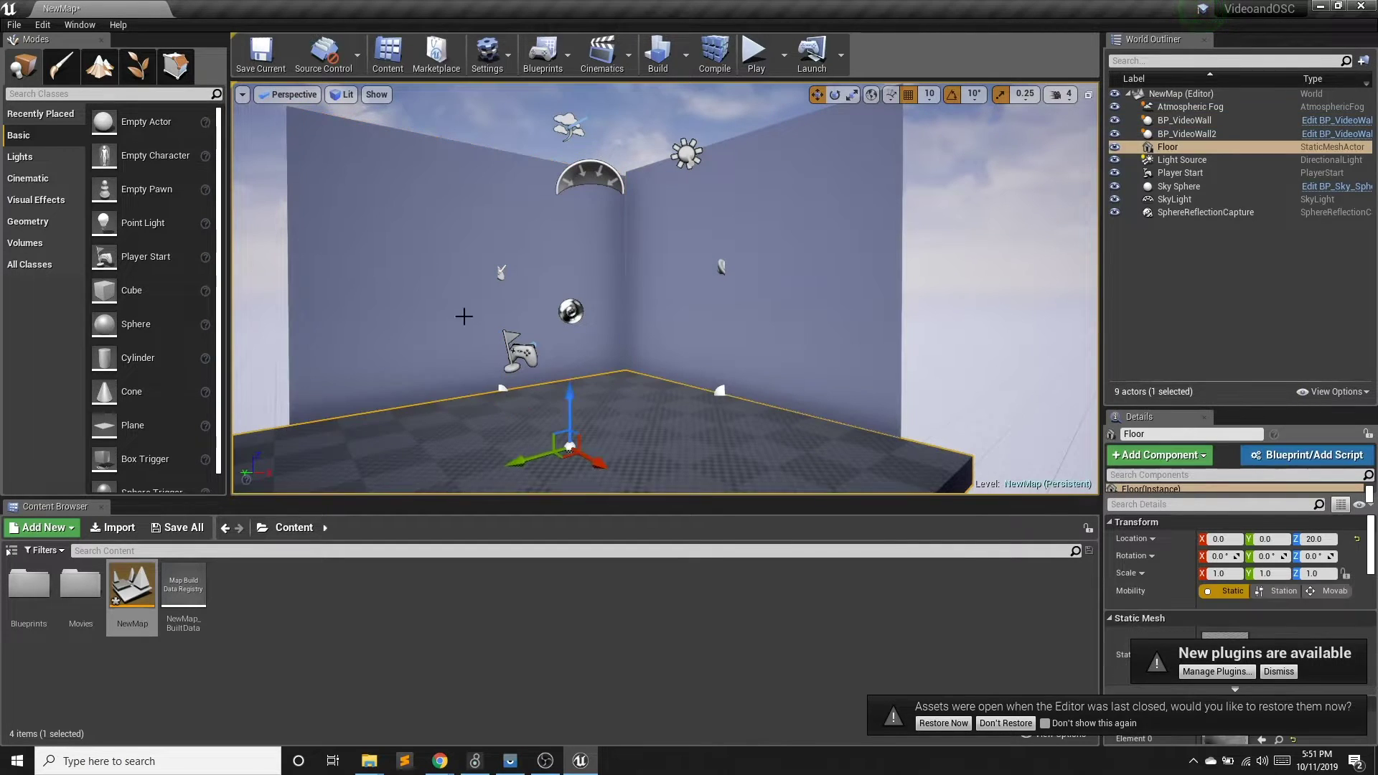
# Confirm in Project Settings that the OSC plugin's Receive From is enabled on port 8000.
pyautogui.click(42, 24)
pyautogui.click(100, 228)
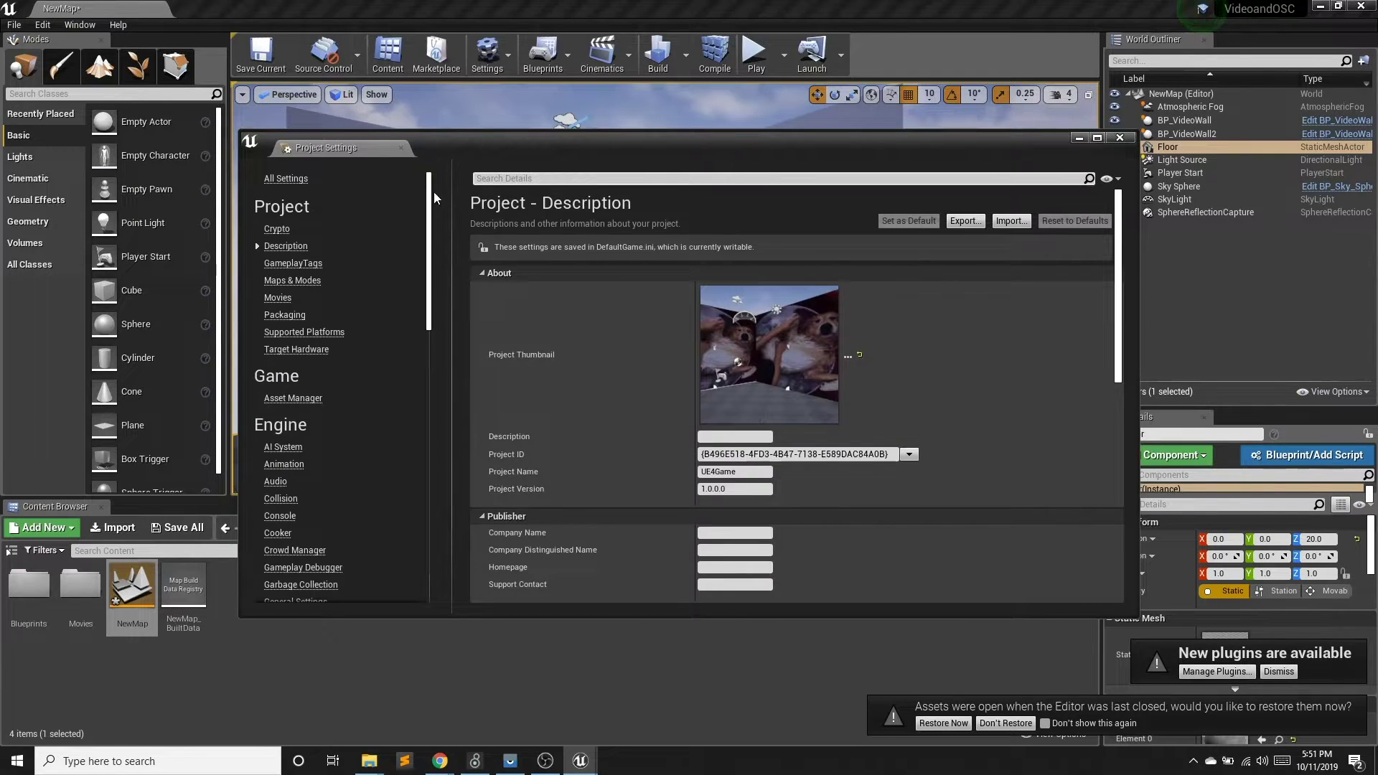
pyautogui.moveTo(433, 192); pyautogui.dragTo(445, 468)
pyautogui.click(272, 518)
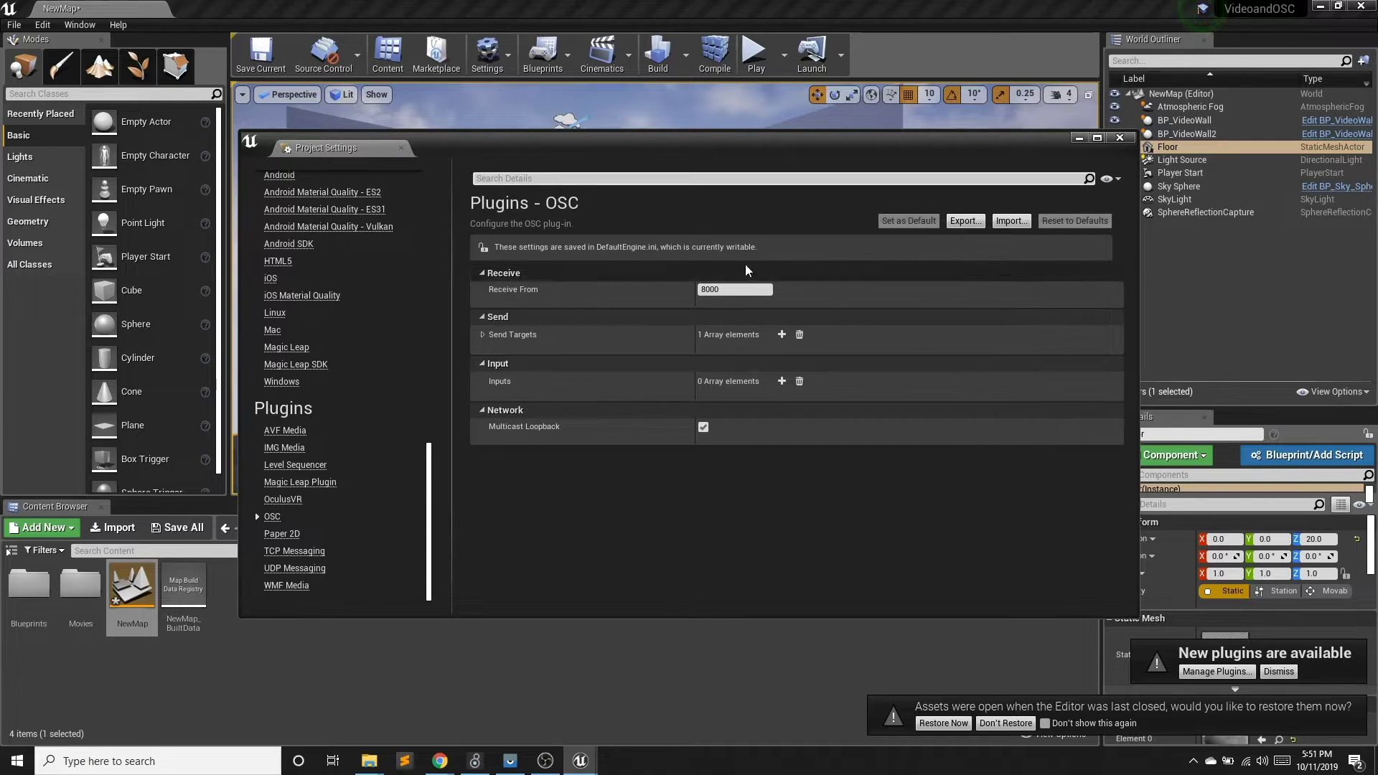
pyautogui.click(1153, 121)
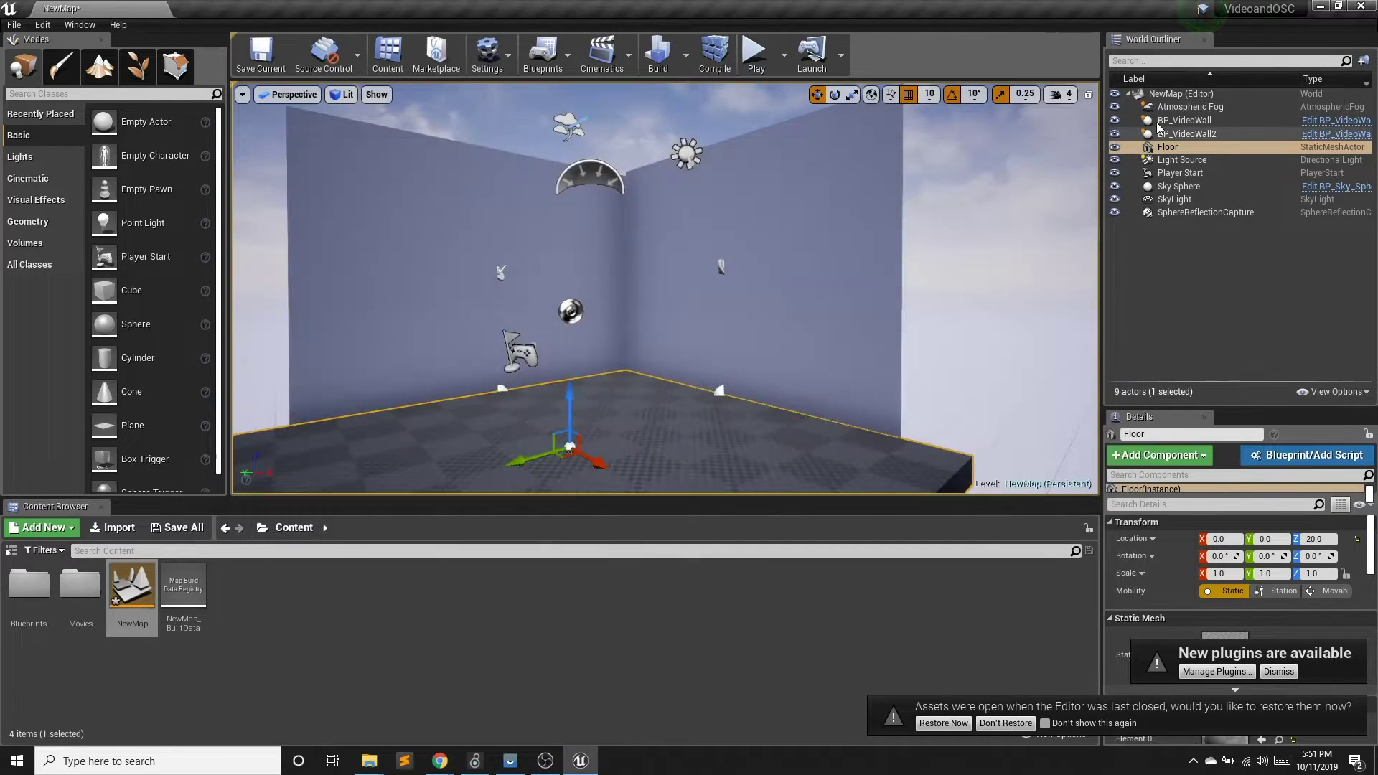
# Place a /play message box in the Max patch, wired into and aligned above udpsend localhost 8000.
pyautogui.click(475, 762)
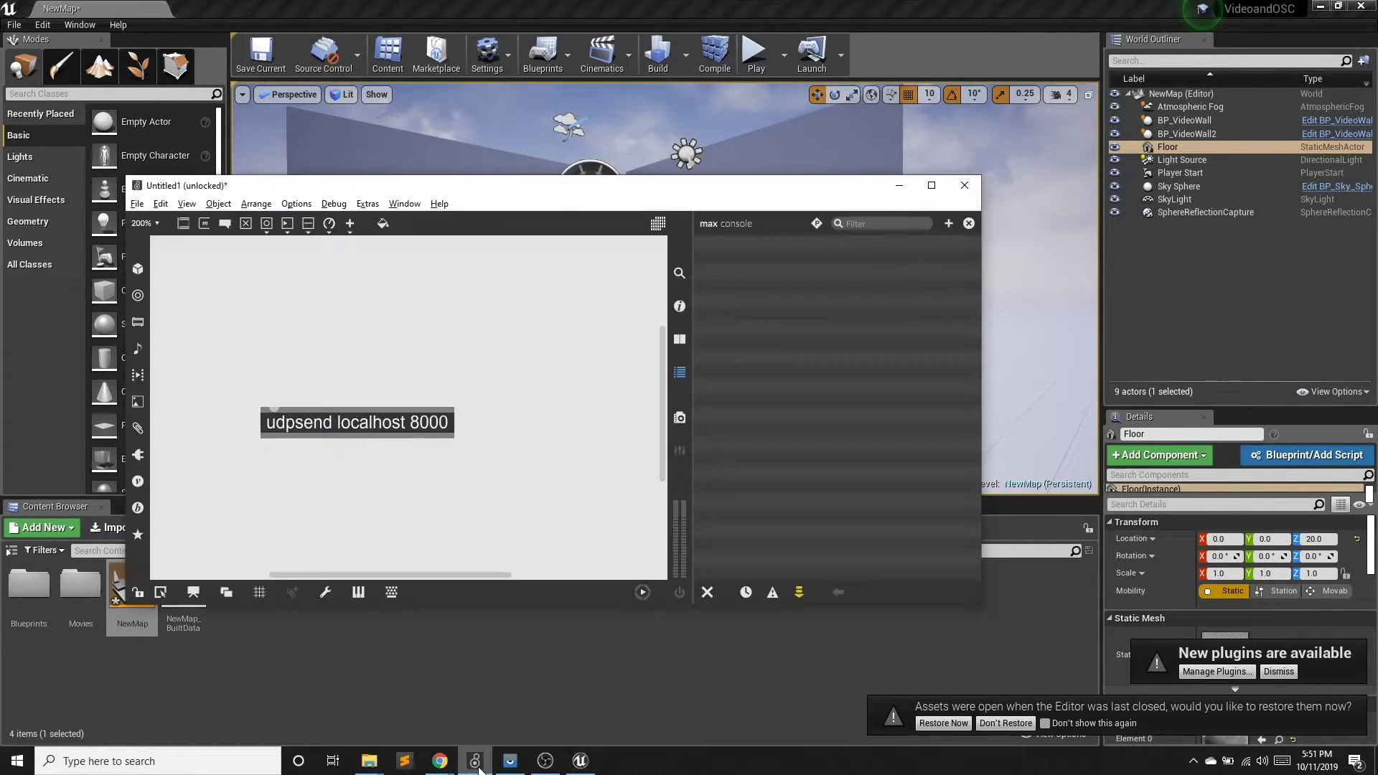
pyautogui.rightClick(265, 343)
pyautogui.click(262, 365)
pyautogui.write('n')
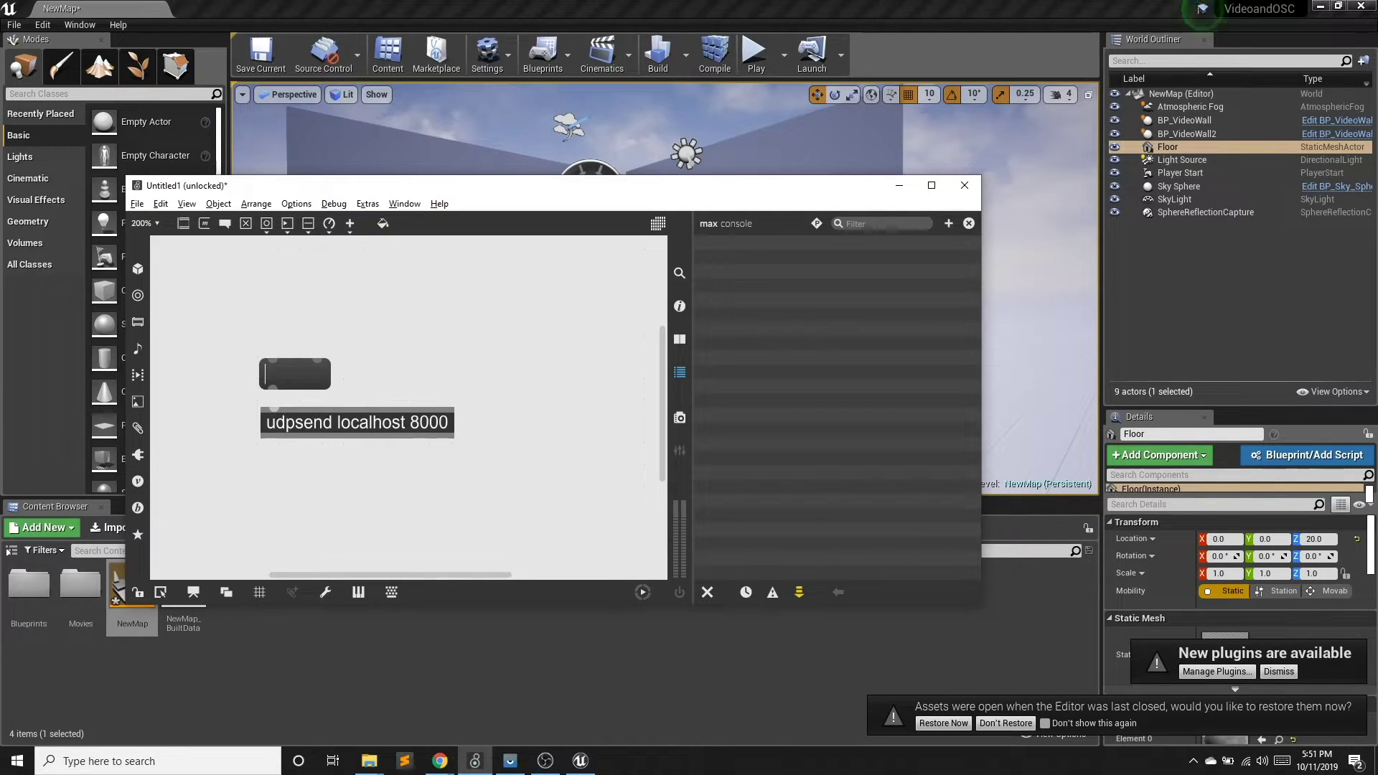
pyautogui.write('/play')
pyautogui.click(286, 300)
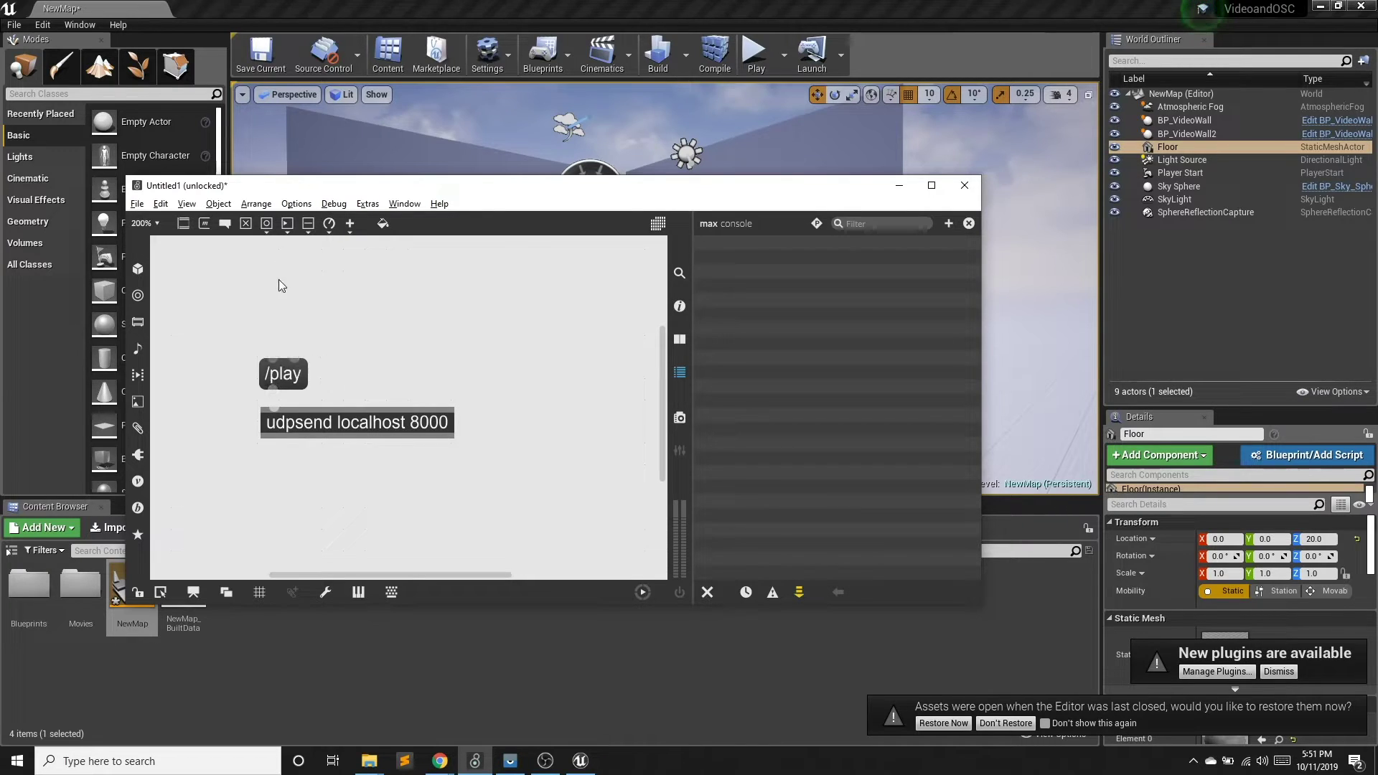
pyautogui.moveTo(291, 369); pyautogui.dragTo(270, 418)
pyautogui.click(281, 398)
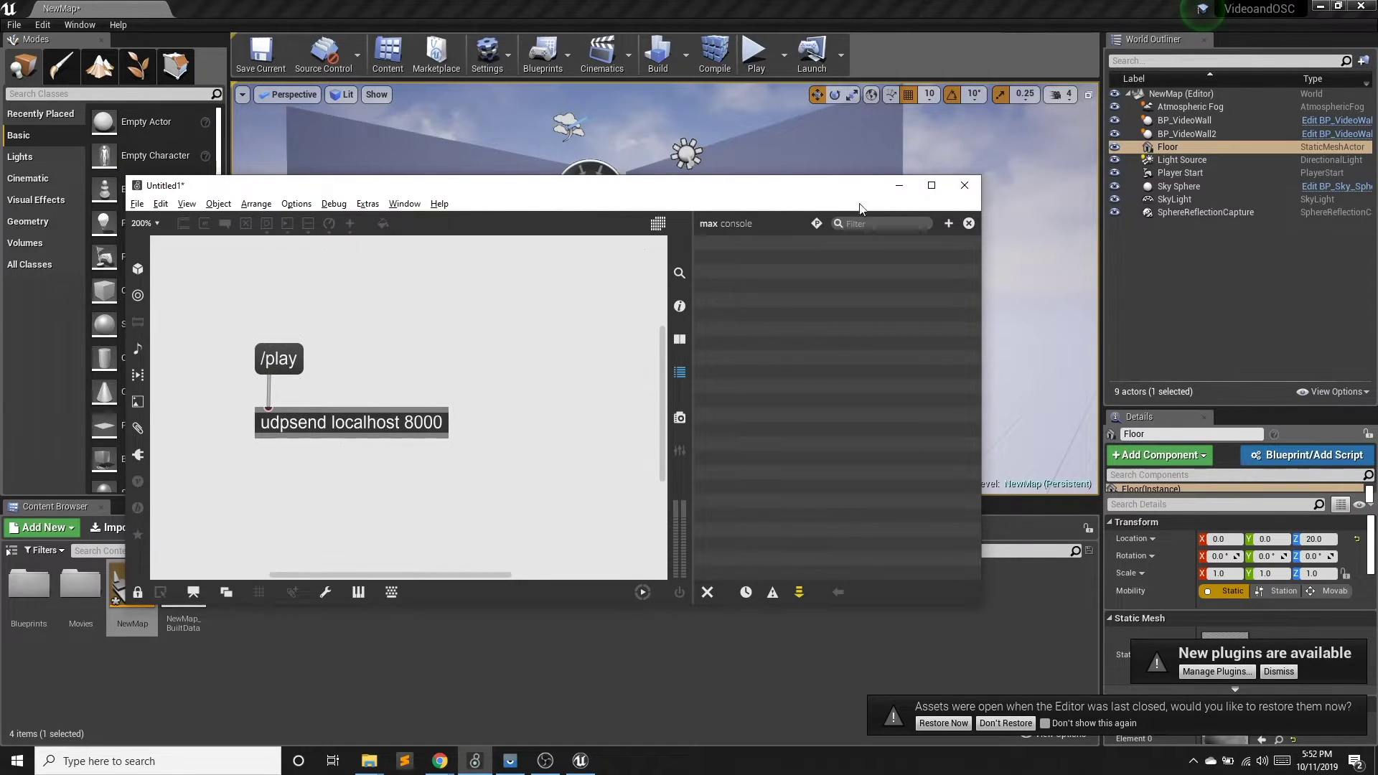
pyautogui.click(898, 186)
# Open the BP_VideoWall blueprint and add an OSC receiver component to it.
pyautogui.click(459, 287)
pyautogui.doubleClick(29, 585)
pyautogui.doubleClick(29, 587)
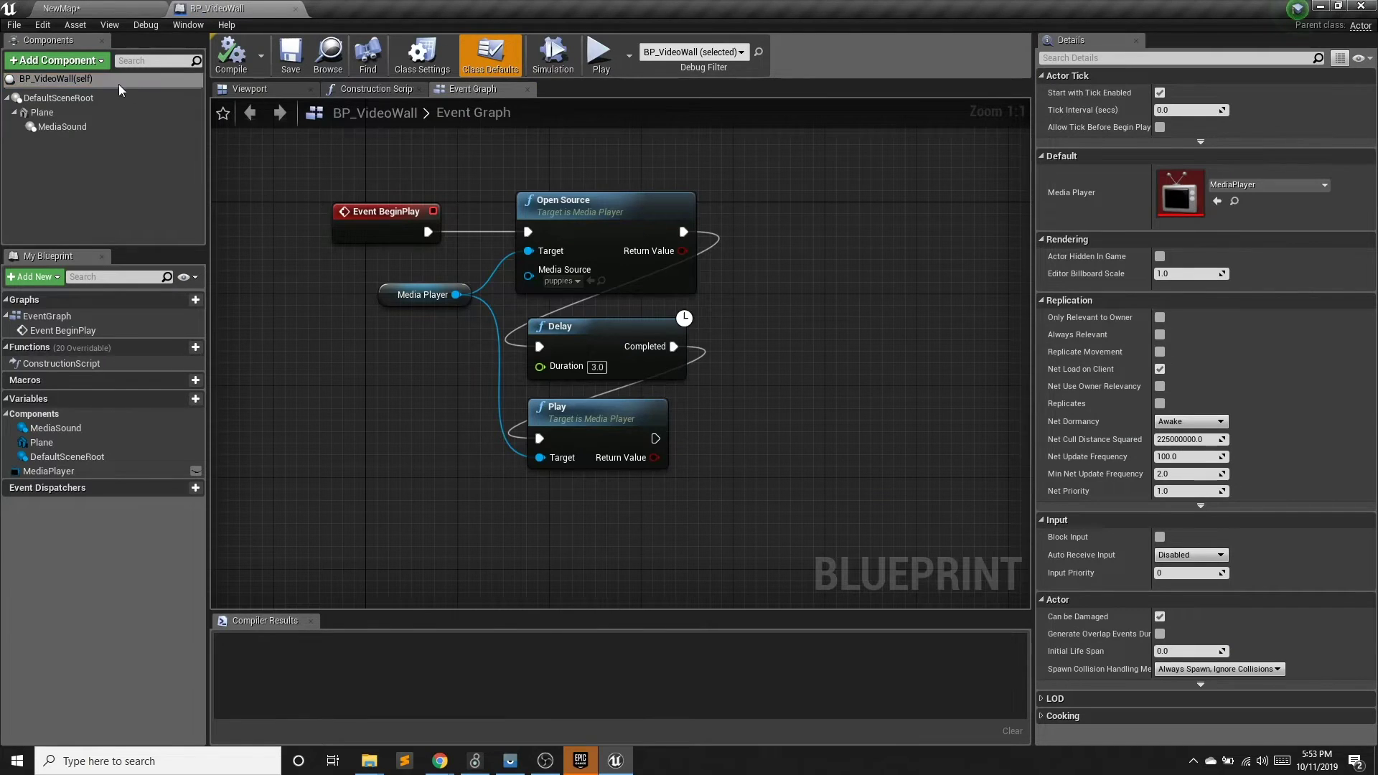
pyautogui.click(57, 60)
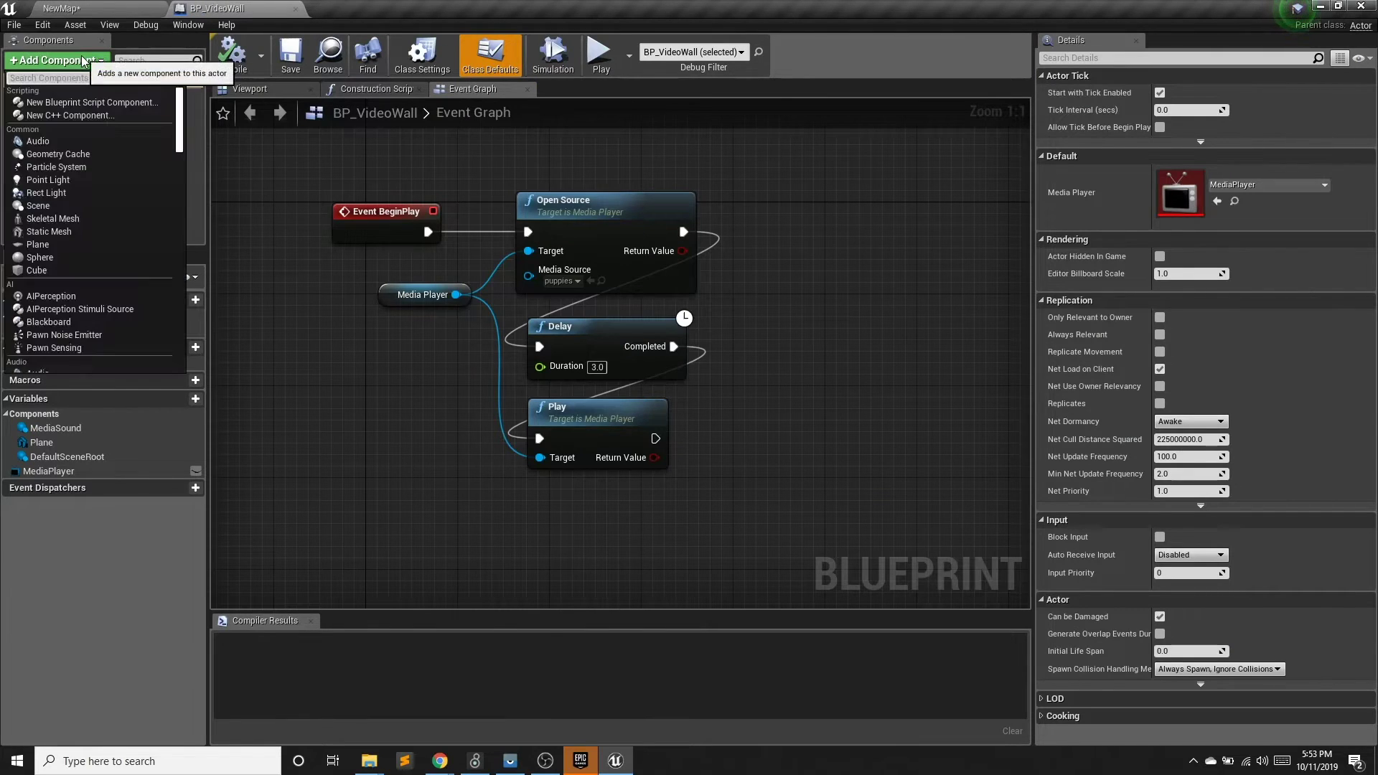
pyautogui.write('osc')
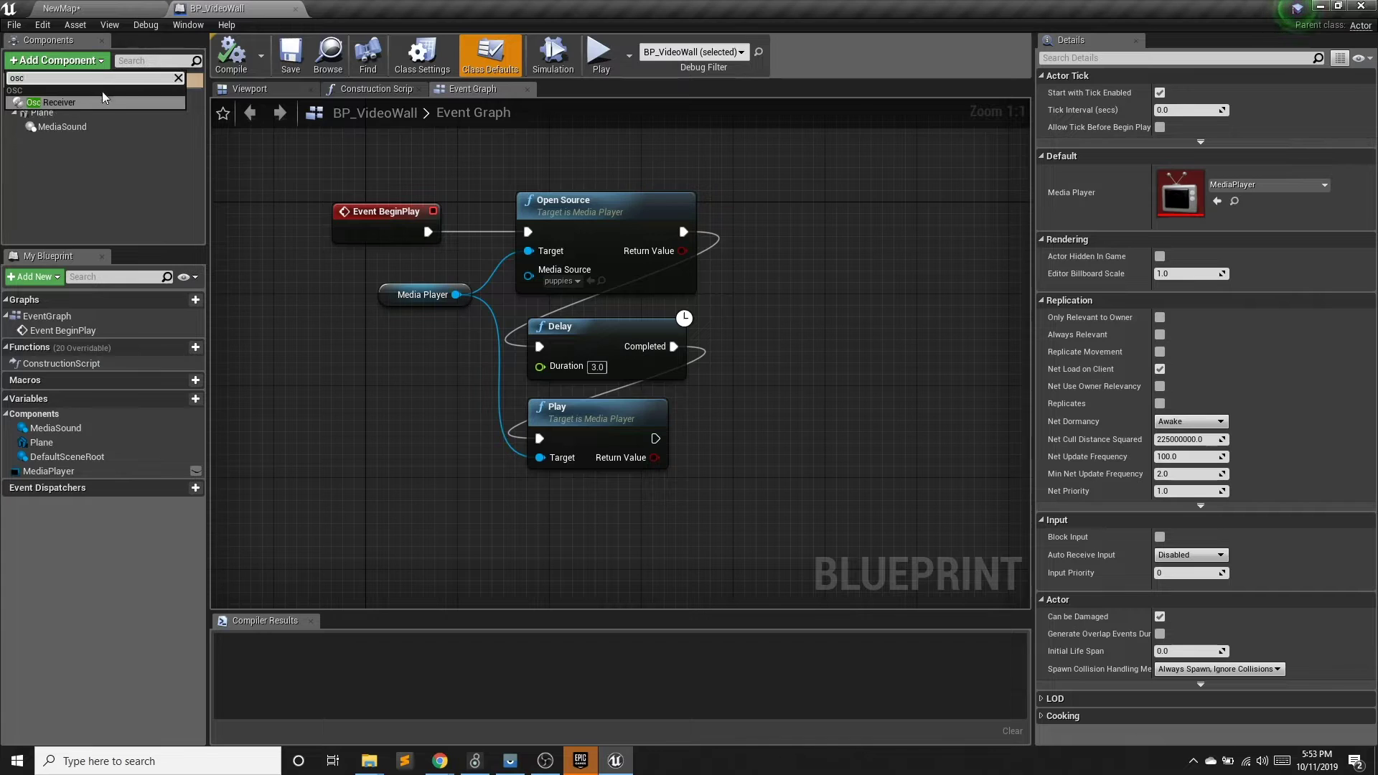
pyautogui.click(102, 101)
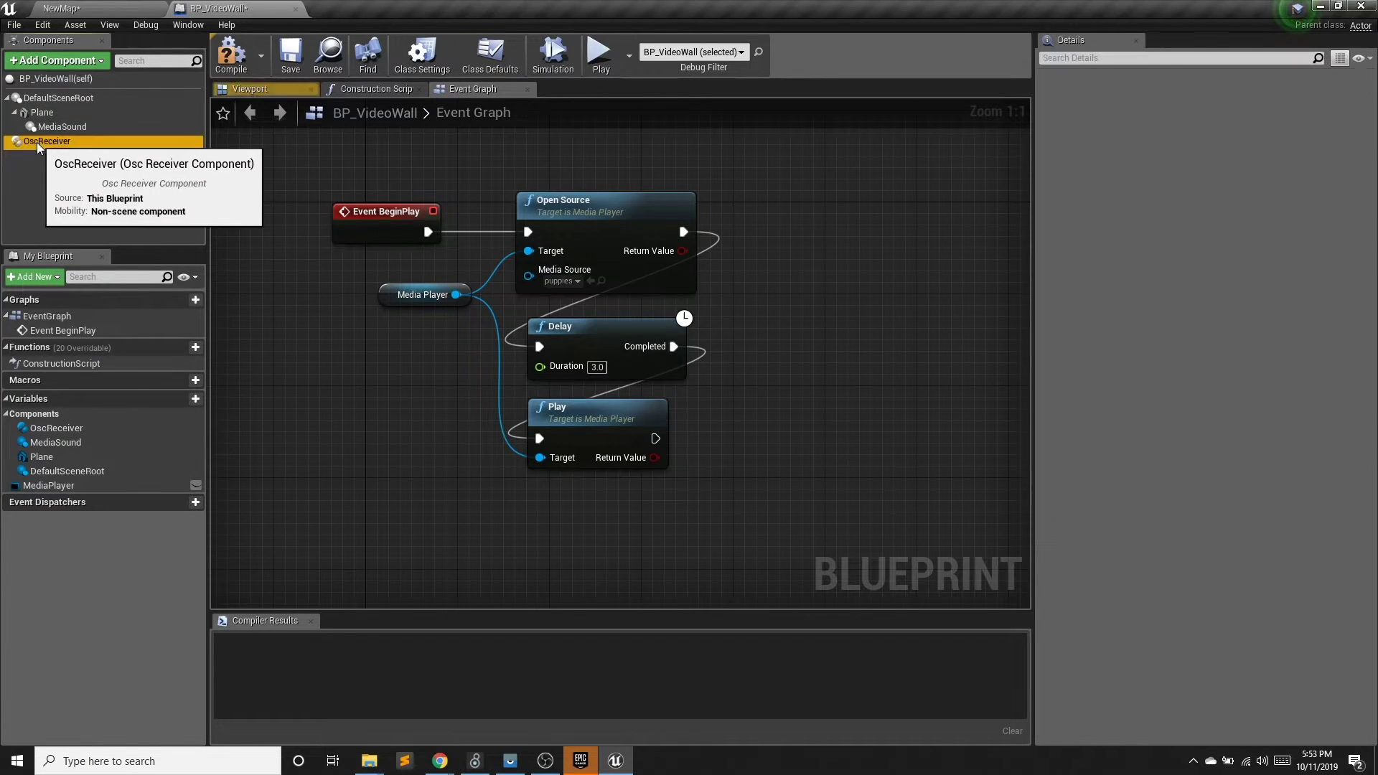
# Add the receiver's On Osc Received event node, placed left of the Play node.
pyautogui.moveTo(371, 453); pyautogui.dragTo(329, 394, button='right')
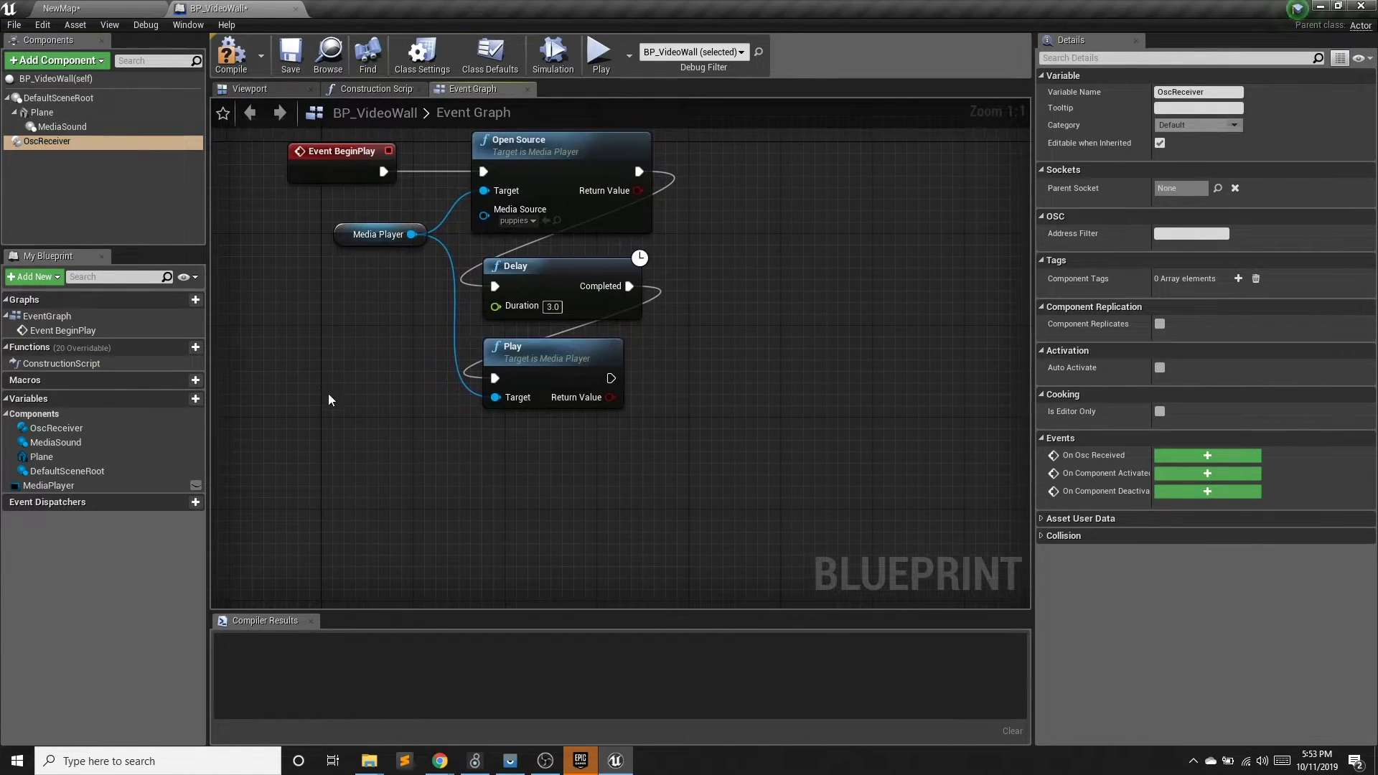
pyautogui.rightClick(292, 364)
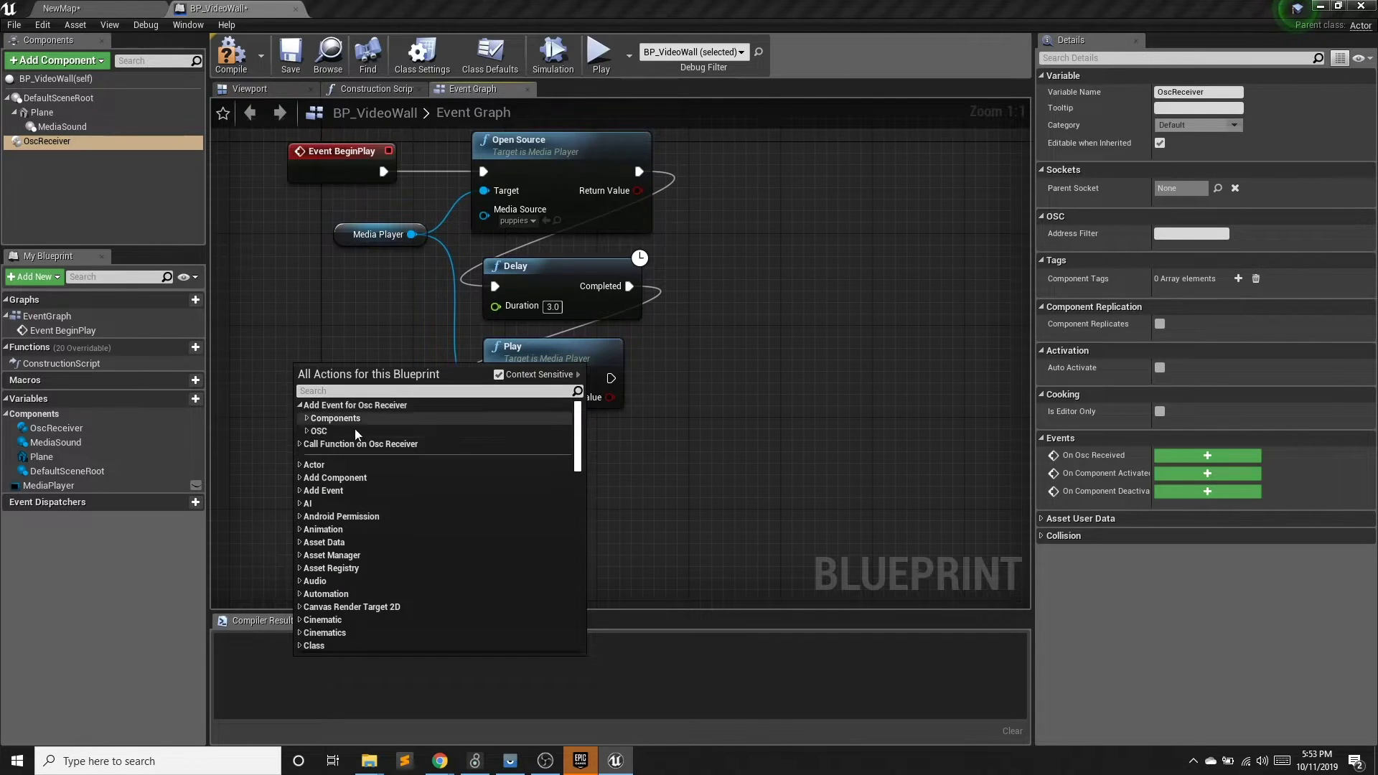
pyautogui.click(312, 419)
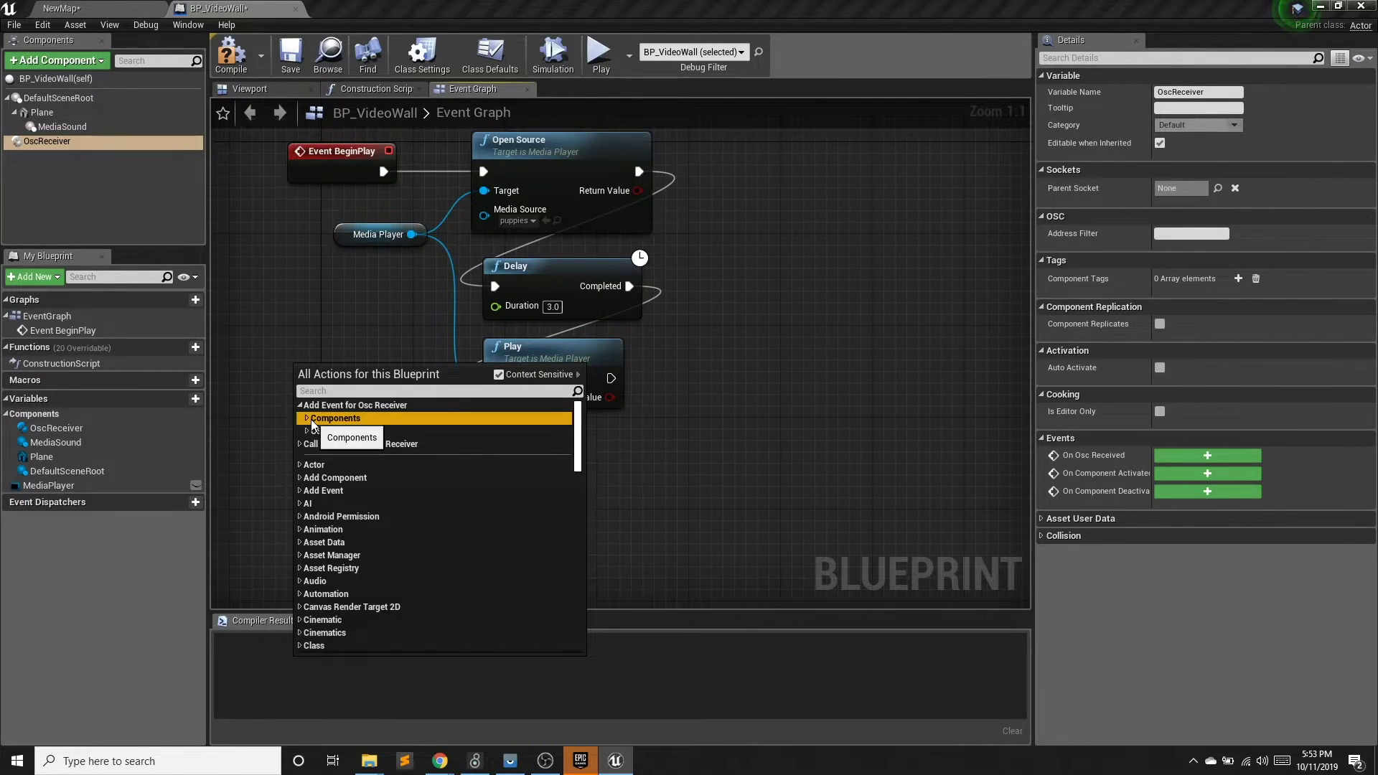
pyautogui.click(306, 417)
pyautogui.click(307, 443)
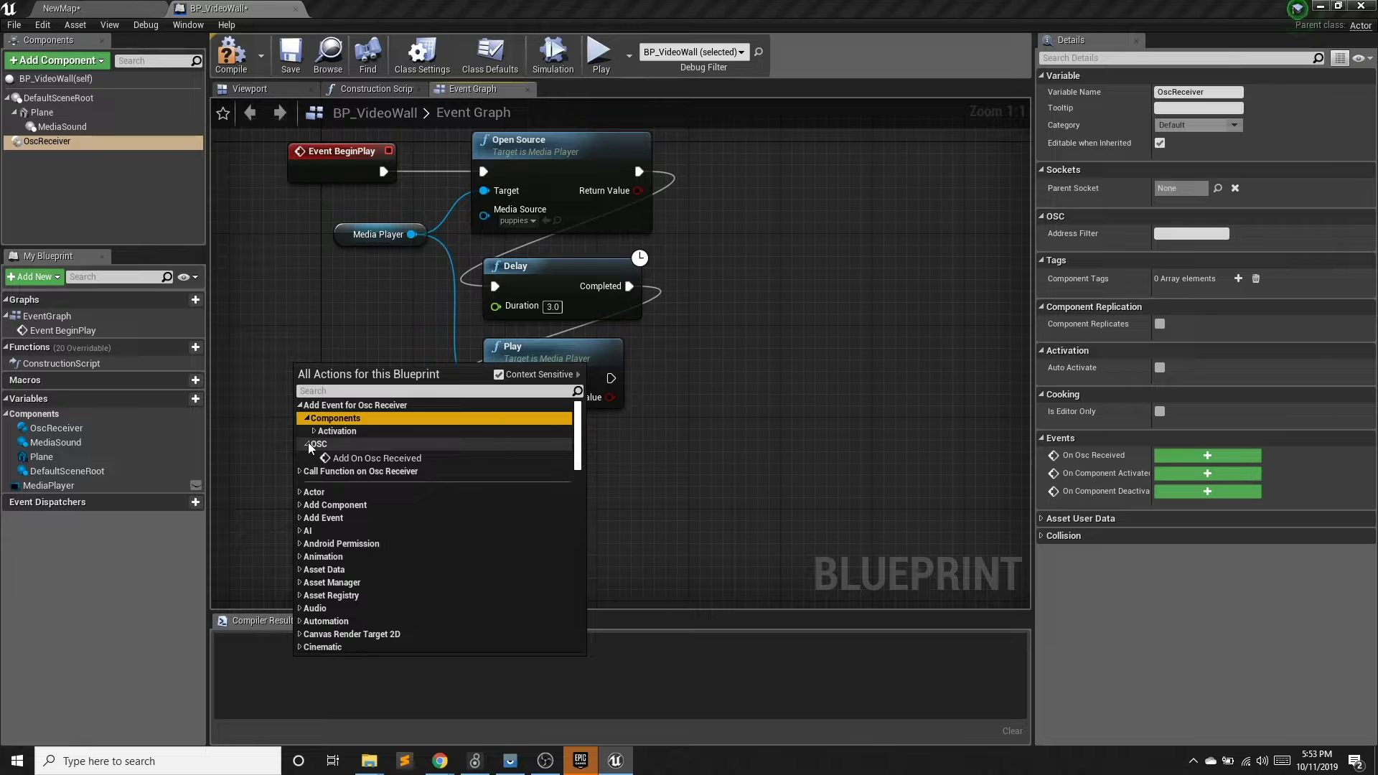
pyautogui.click(378, 458)
pyautogui.moveTo(376, 403); pyautogui.dragTo(292, 403)
pyautogui.moveTo(468, 480); pyautogui.dragTo(551, 465, button='right')
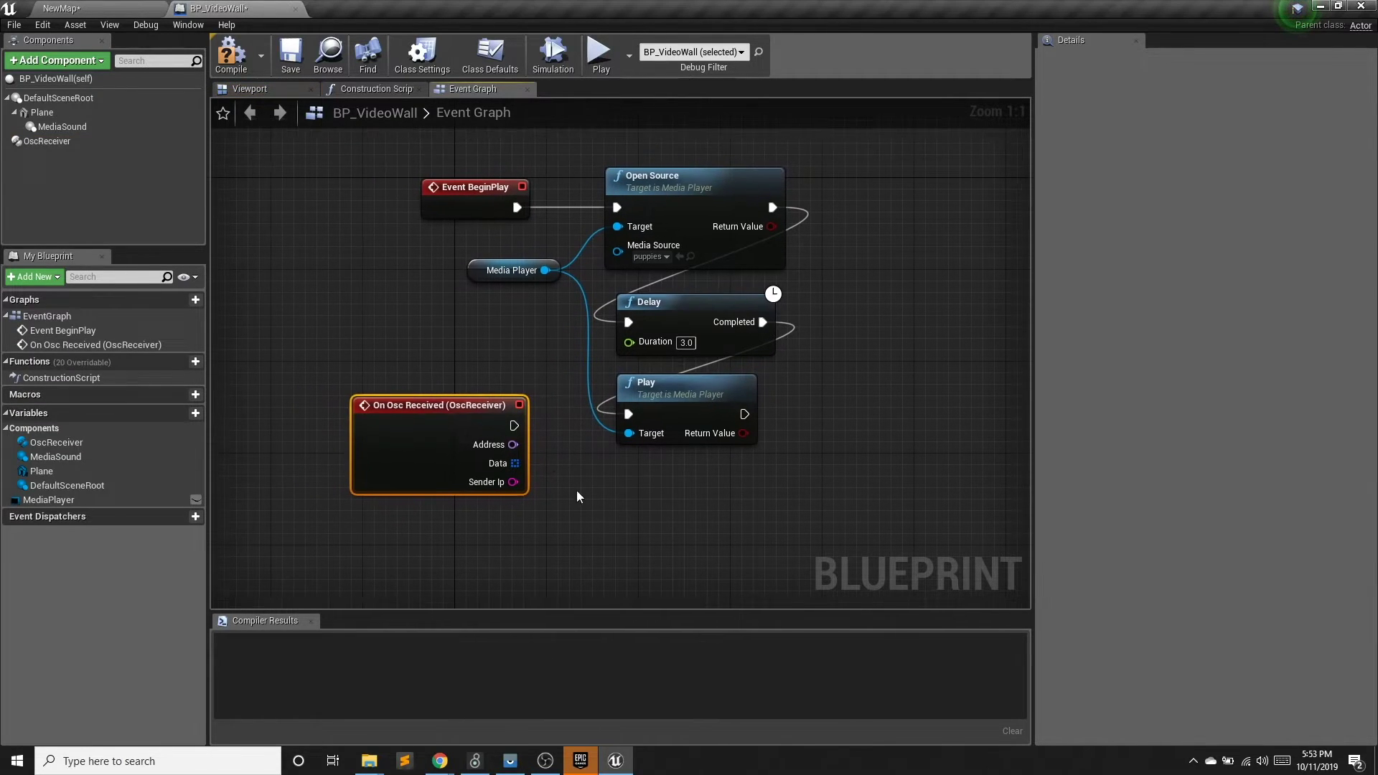
pyautogui.moveTo(430, 399); pyautogui.dragTo(347, 388)
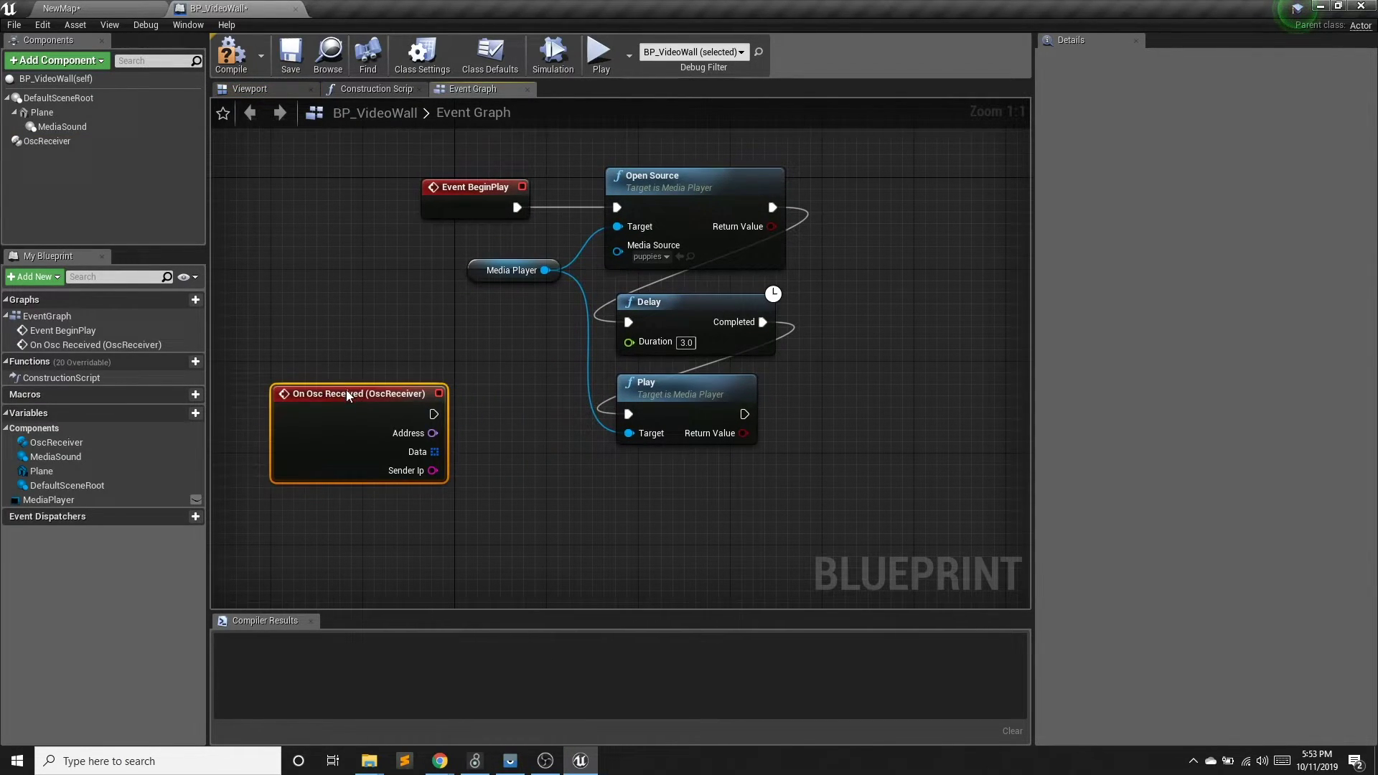
# Trigger Play from On Osc Received instead of the Delay, and delete the Delay node.
pyautogui.rightClick(624, 406)
pyautogui.click(707, 449)
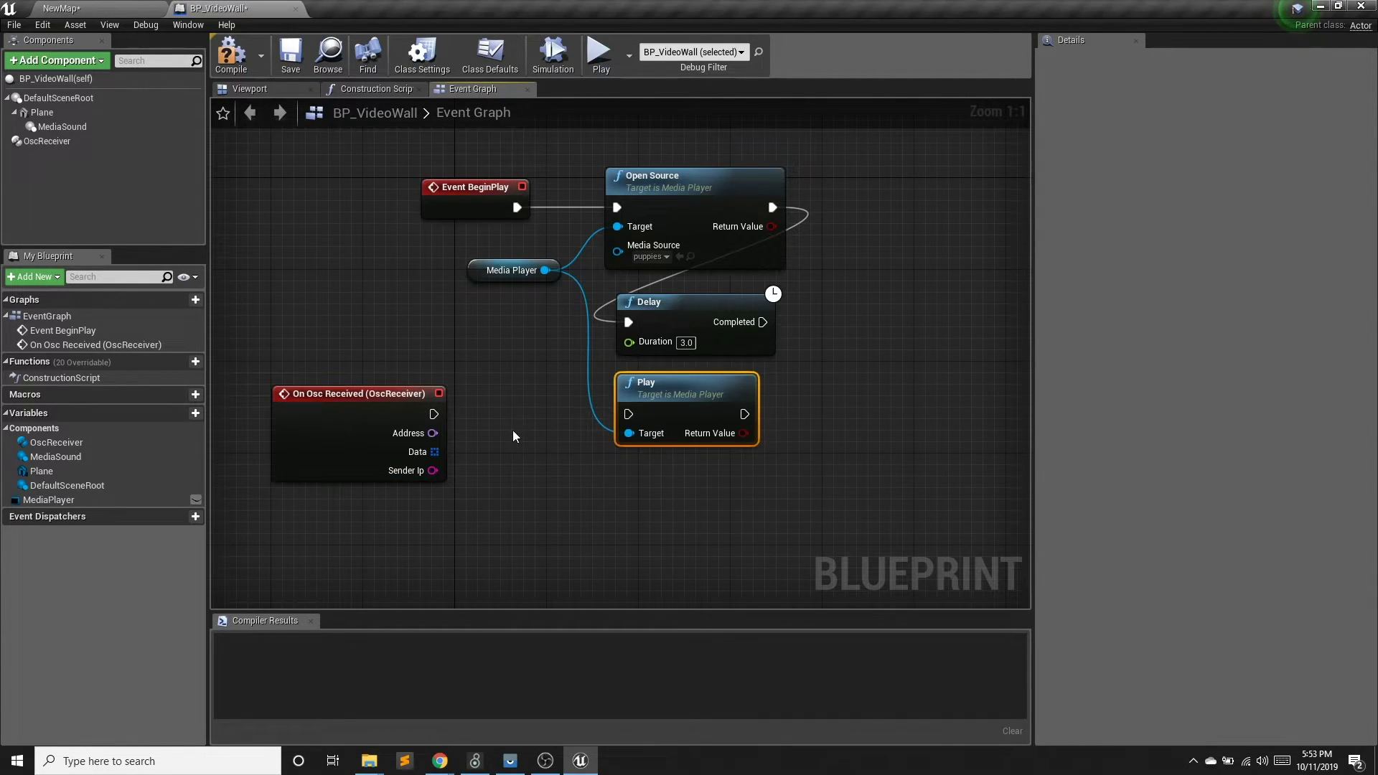
pyautogui.moveTo(432, 414); pyautogui.dragTo(630, 413)
pyautogui.click(230, 64)
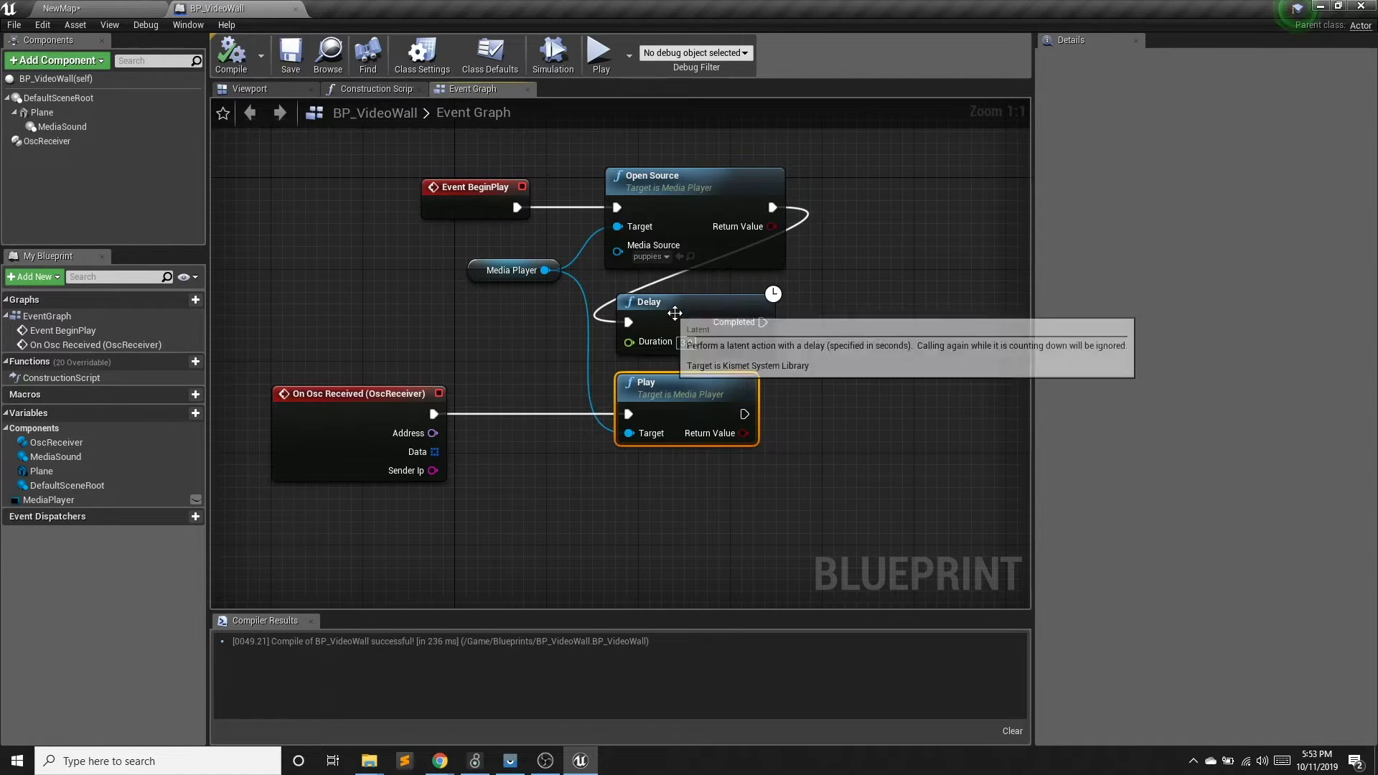
pyautogui.click(676, 313)
pyautogui.press('Delete')
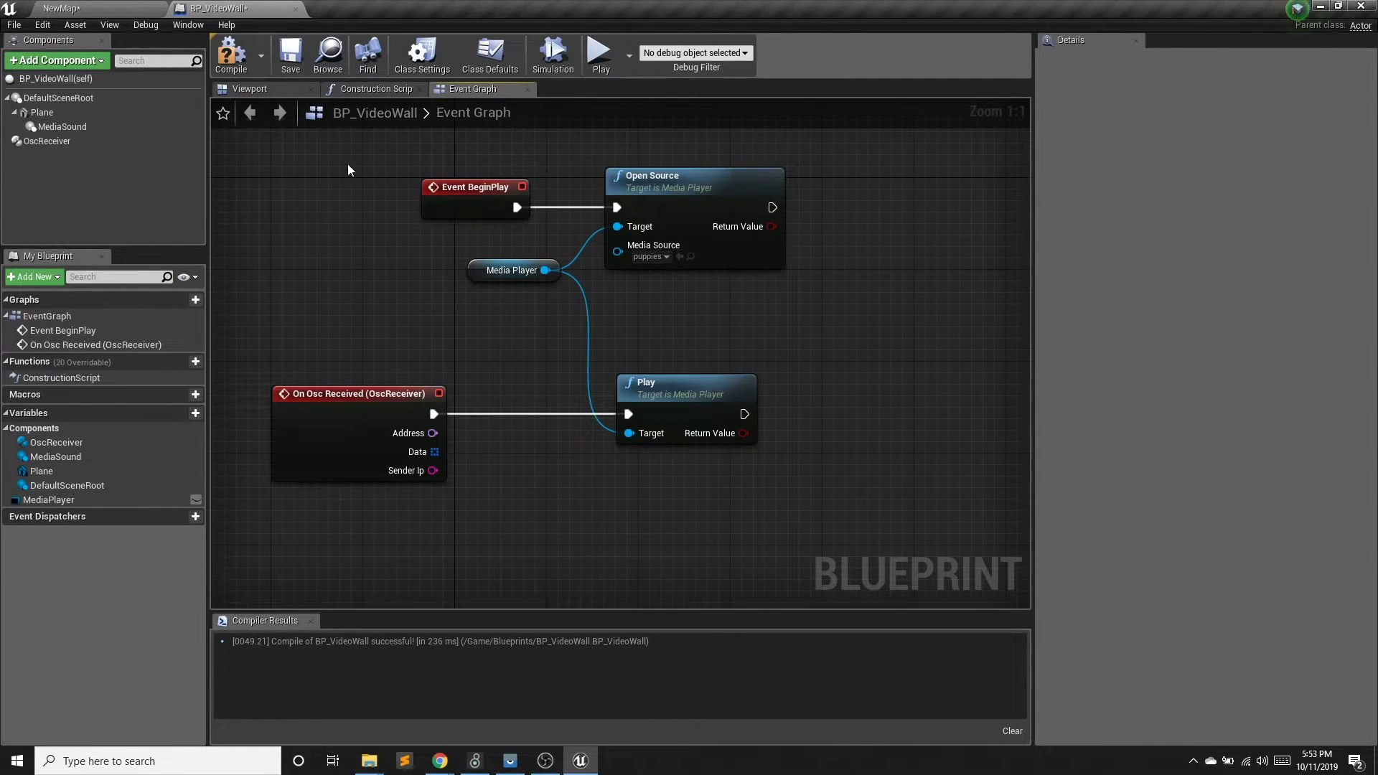
# Compile and save BP_VideoWall, then save the NewMap level.
pyautogui.click(231, 56)
pyautogui.click(289, 56)
pyautogui.click(103, 9)
pyautogui.click(261, 53)
# Start playing NewMap in the editor and back the camera away from the walls.
pyautogui.click(754, 54)
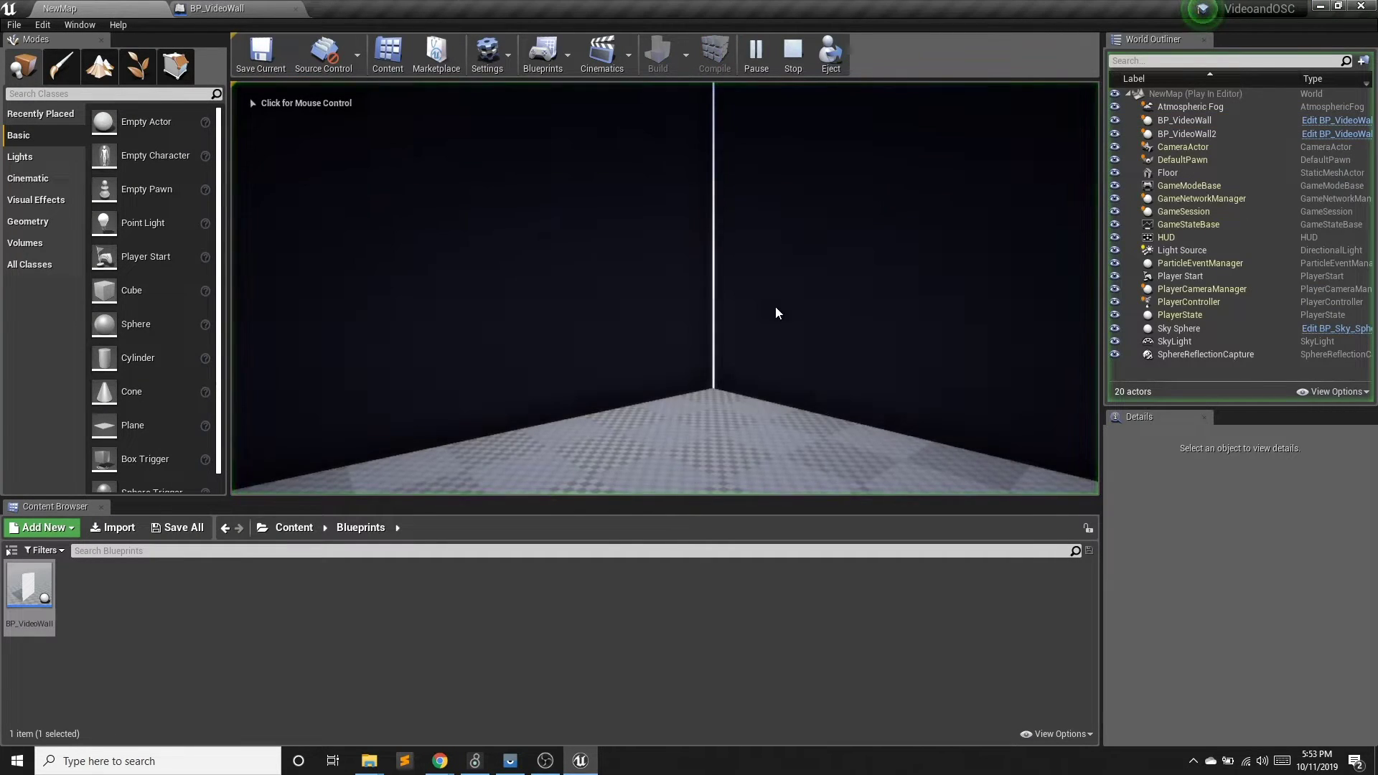
pyautogui.click(775, 311)
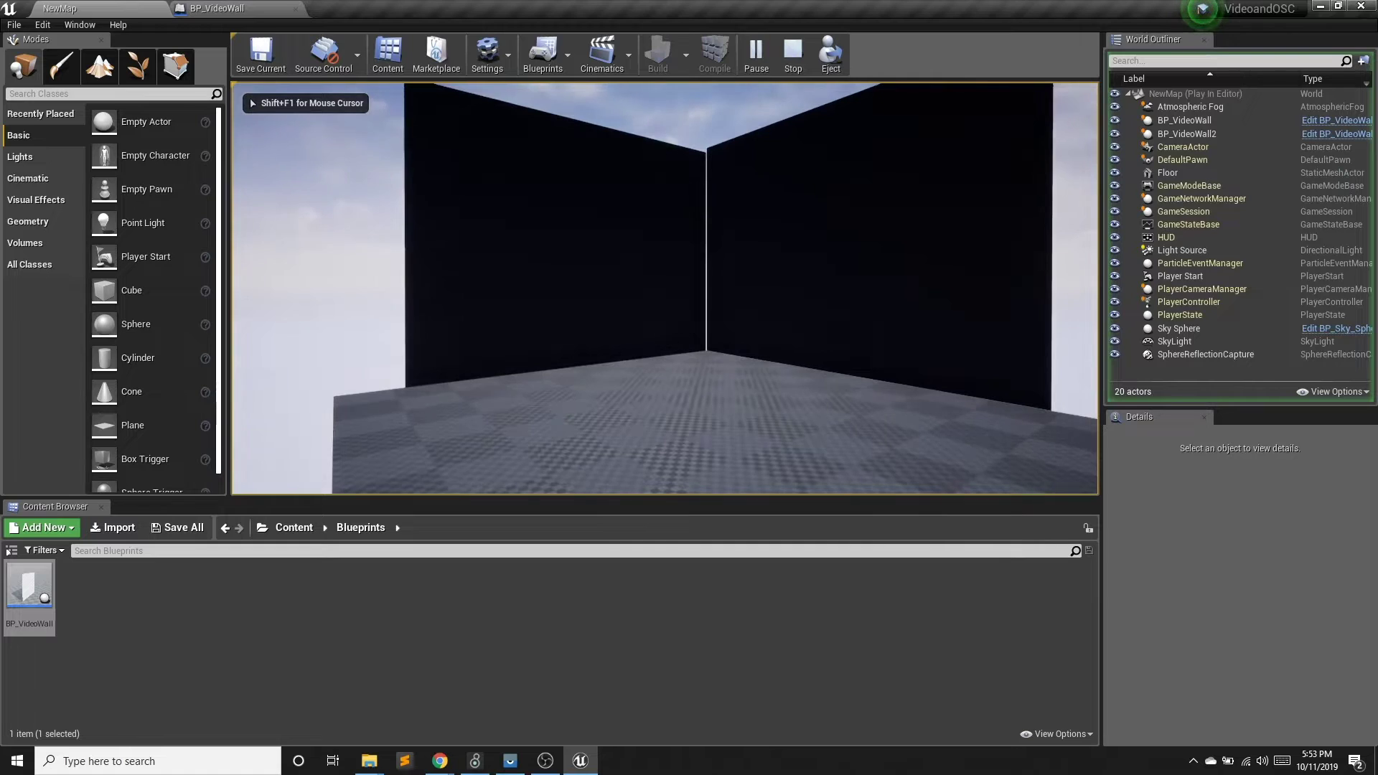
pyautogui.press('s')
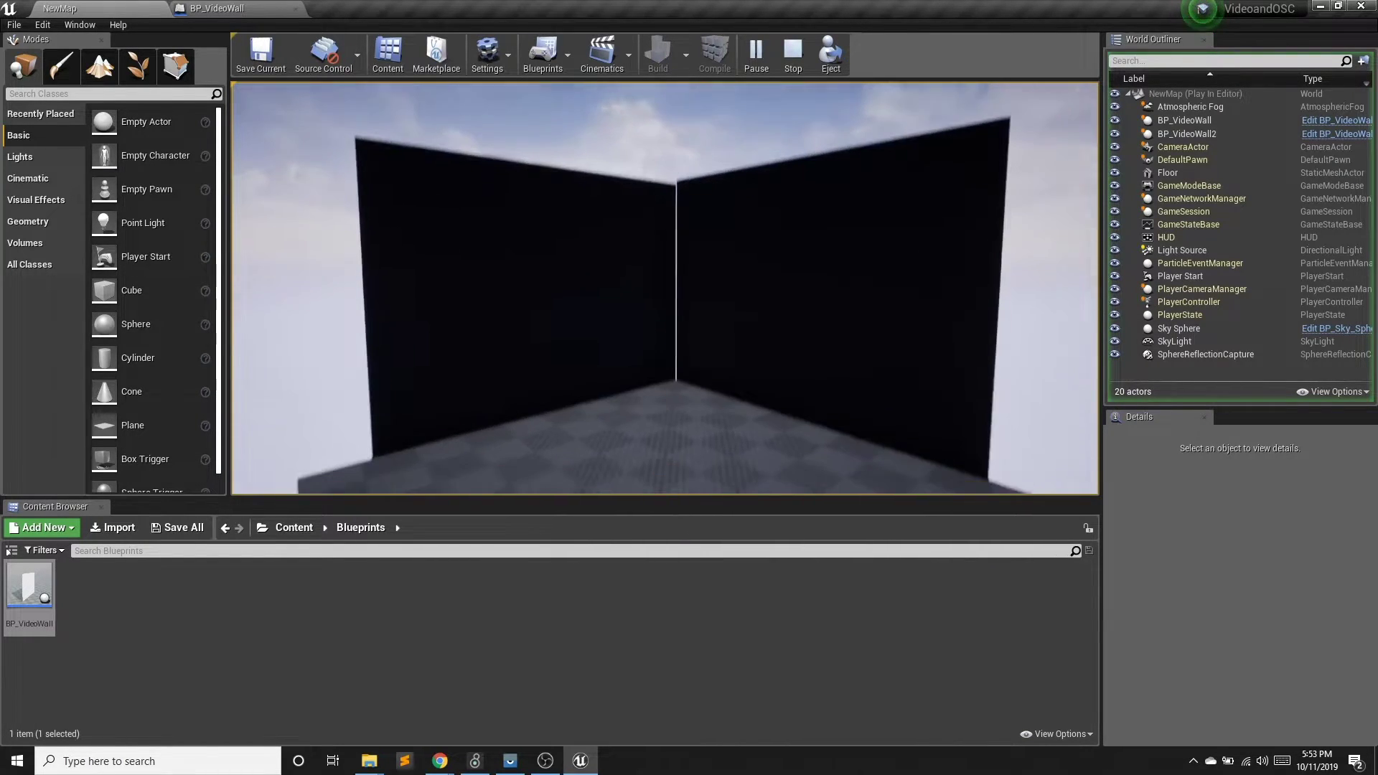
# Send /play from the Max patch, watch both walls start the puppies video, then stop play.
pyautogui.hotkey('alt', 'Tab')
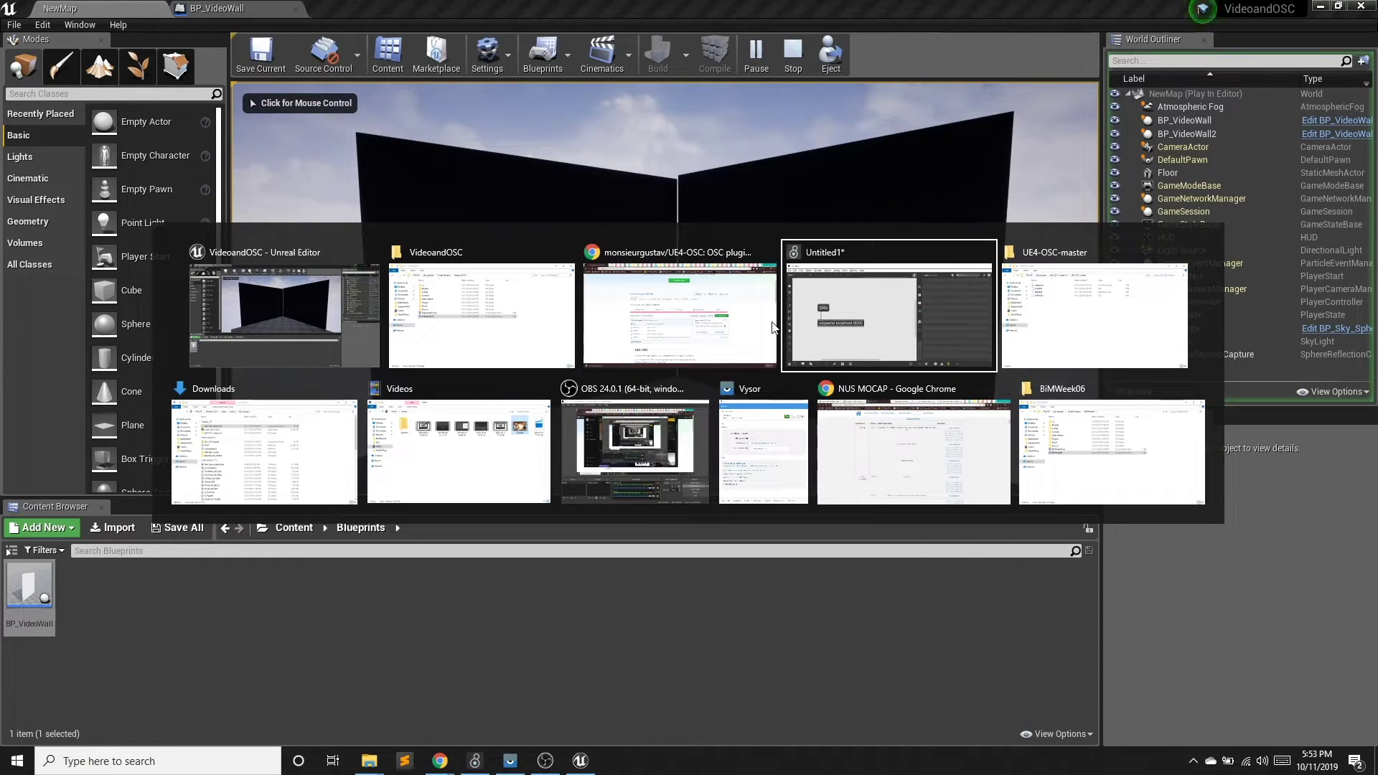
pyautogui.hotkey('alt', 'Tab')
pyautogui.hotkey('alt', 'Tab')
pyautogui.click(278, 361)
pyautogui.click(899, 185)
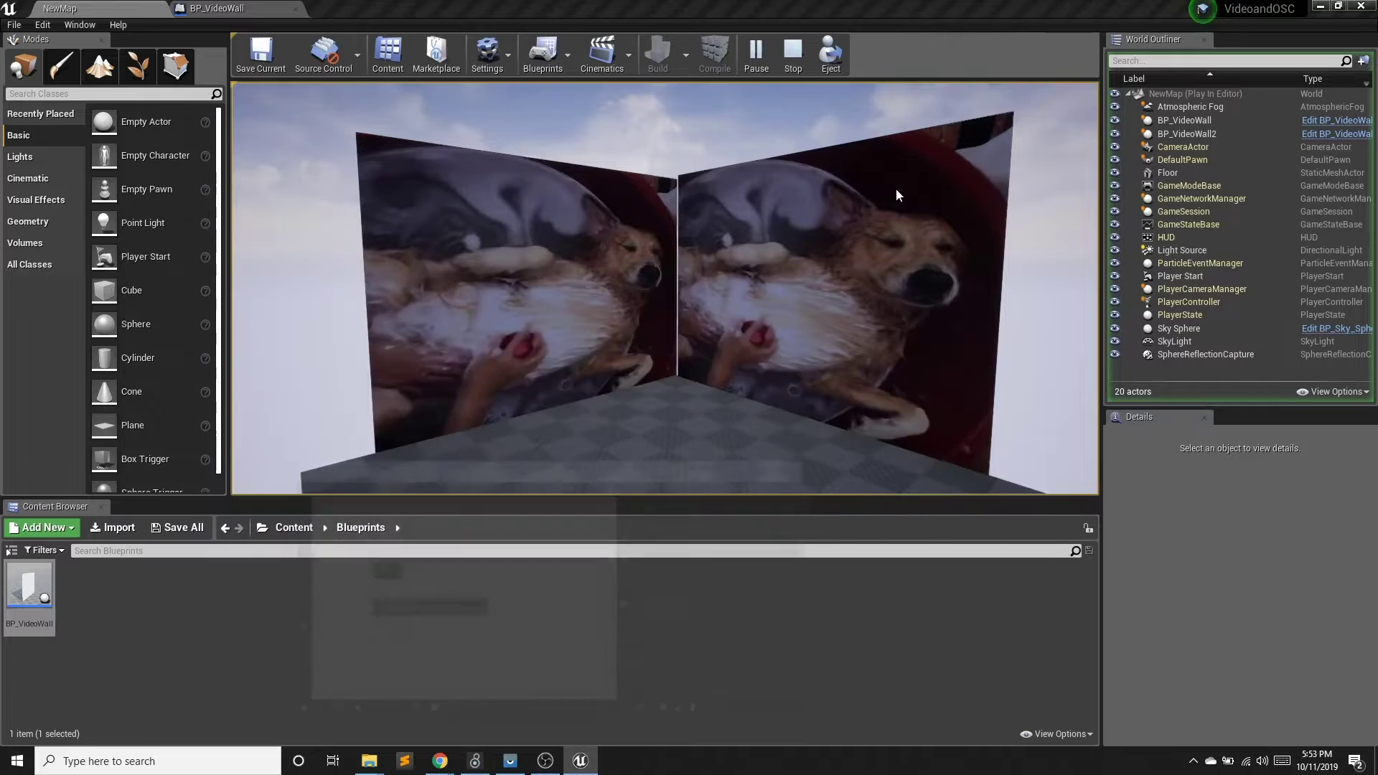
pyautogui.click(896, 188)
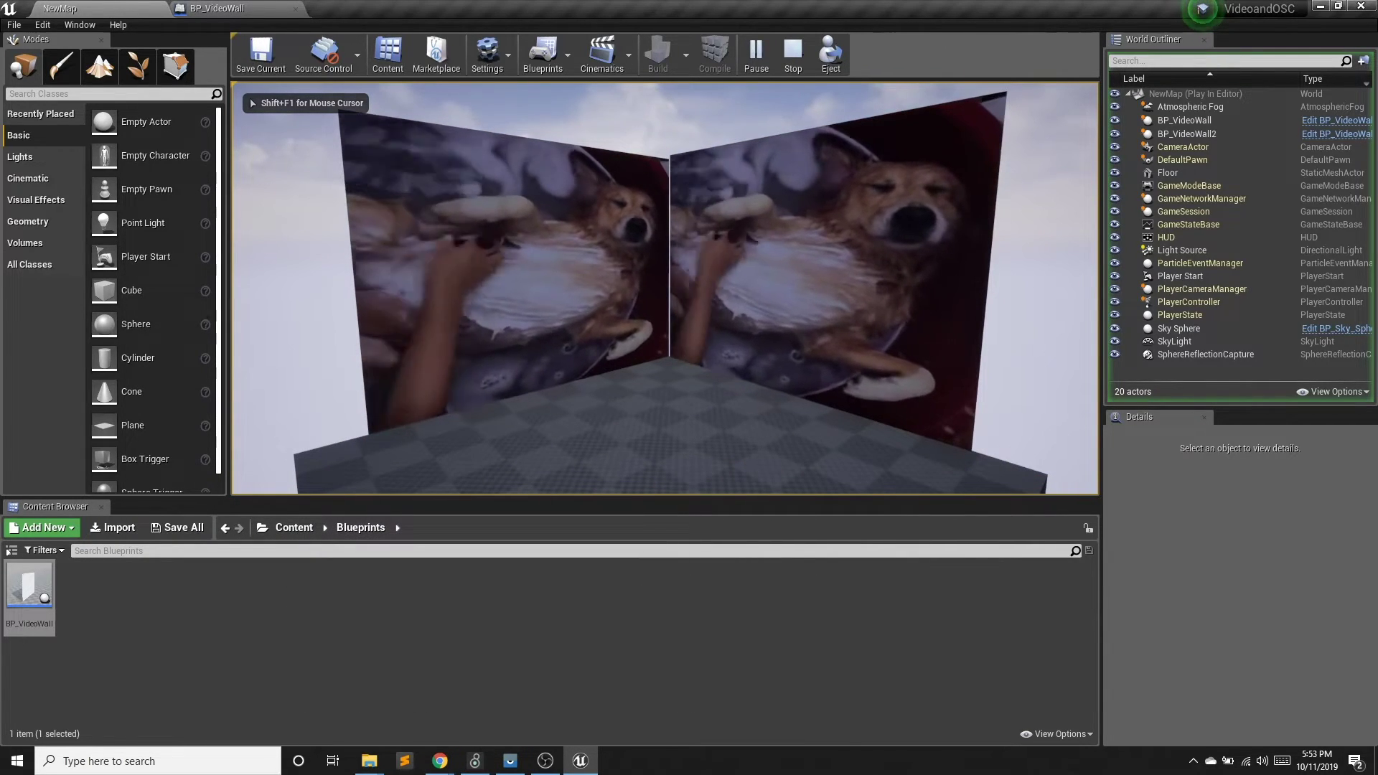
pyautogui.hotkey('shift', 'F1')
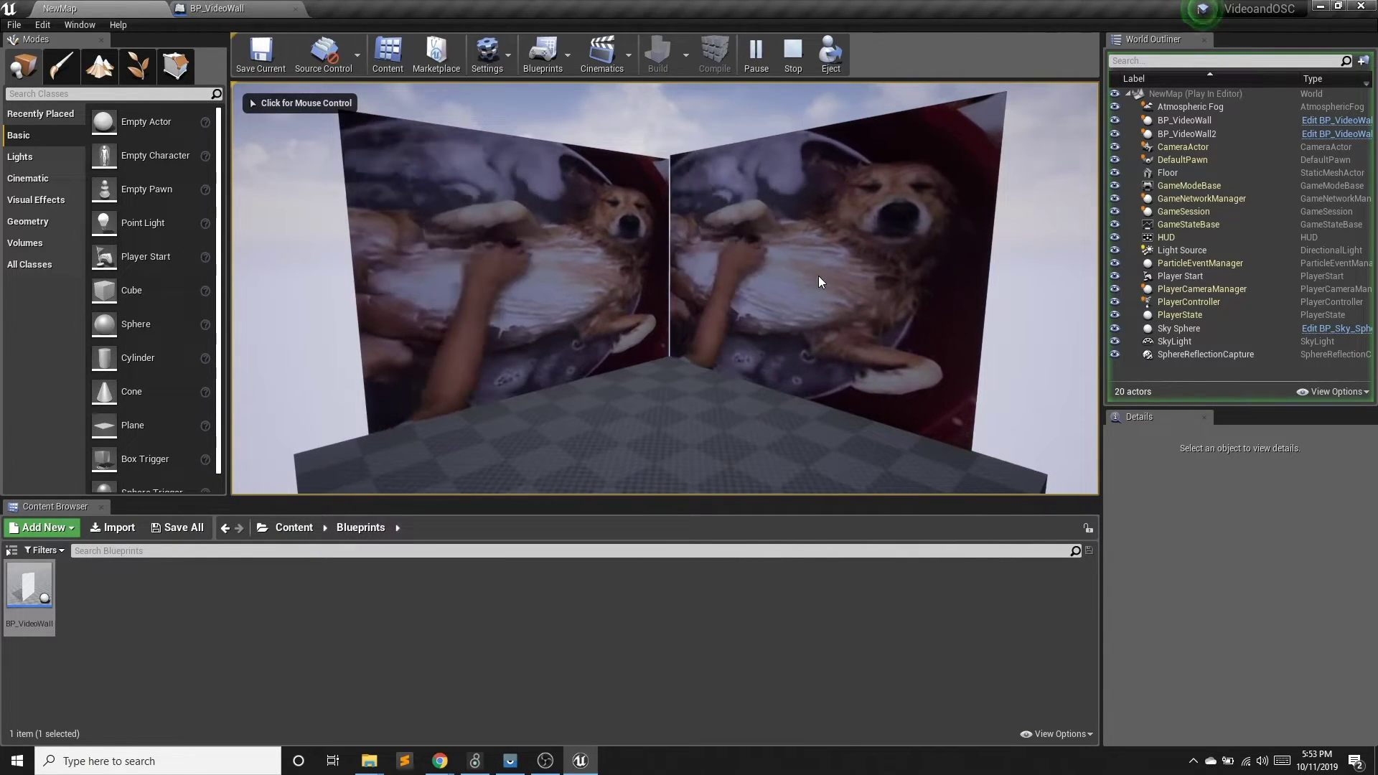
pyautogui.click(792, 52)
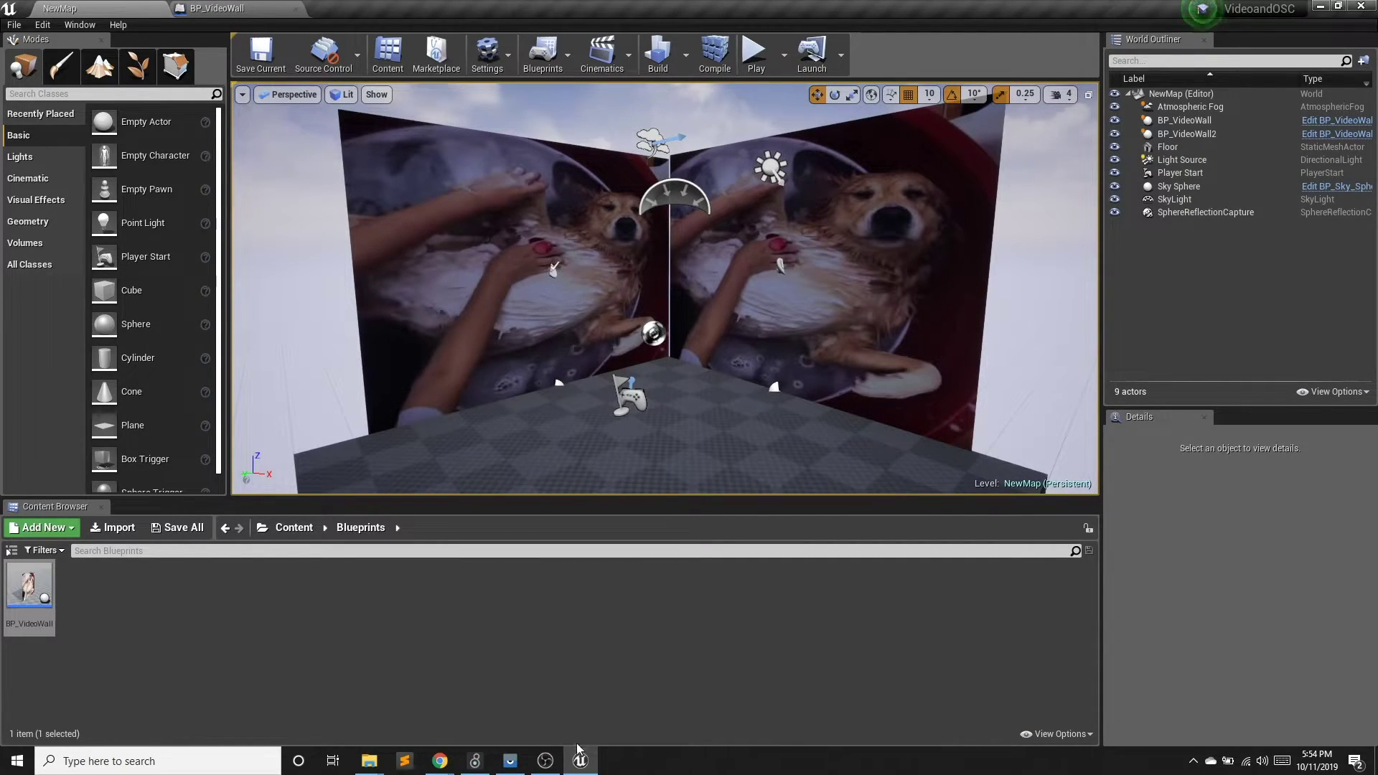
# Unlock the Max patcher and add a /pause message beside /play, feeding udpsend localhost 8000.
pyautogui.click(474, 761)
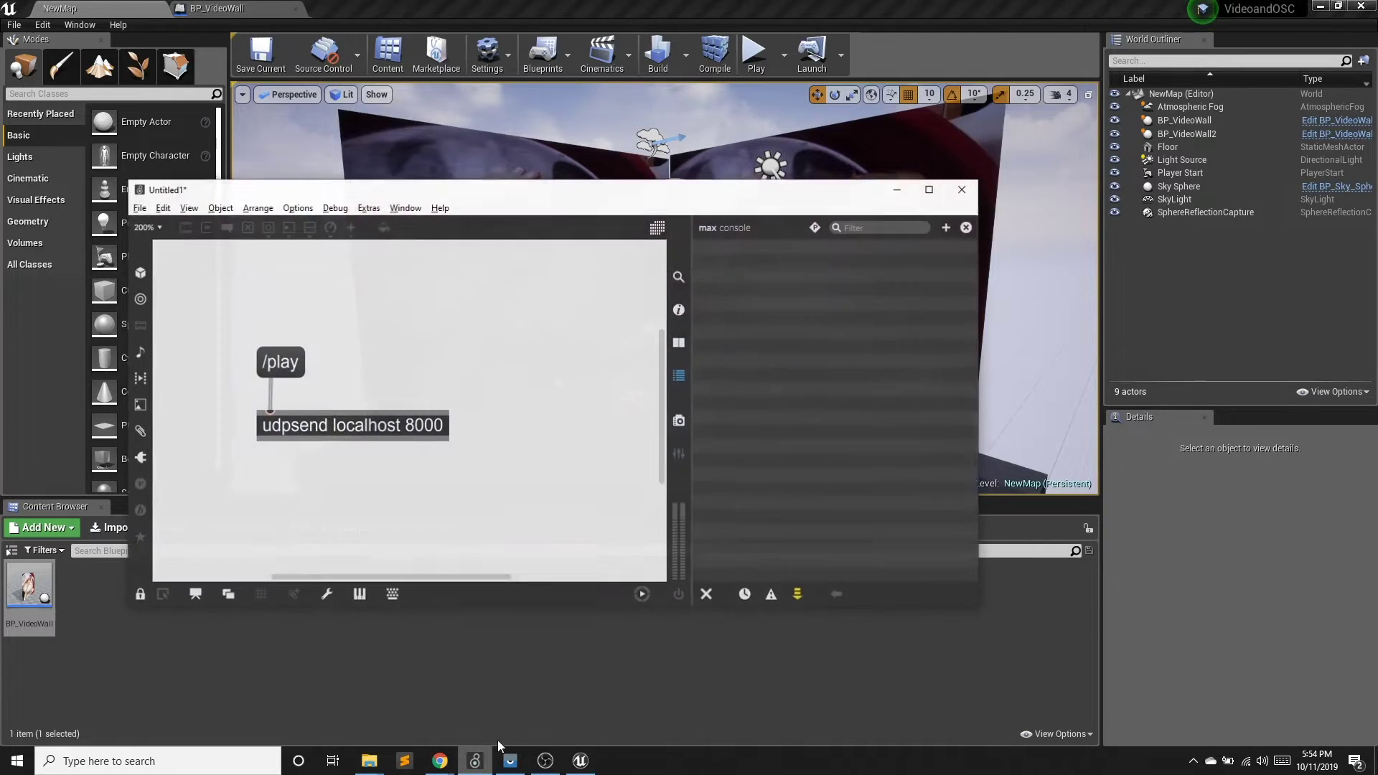
pyautogui.rightClick(442, 385)
pyautogui.click(137, 592)
pyautogui.rightClick(373, 364)
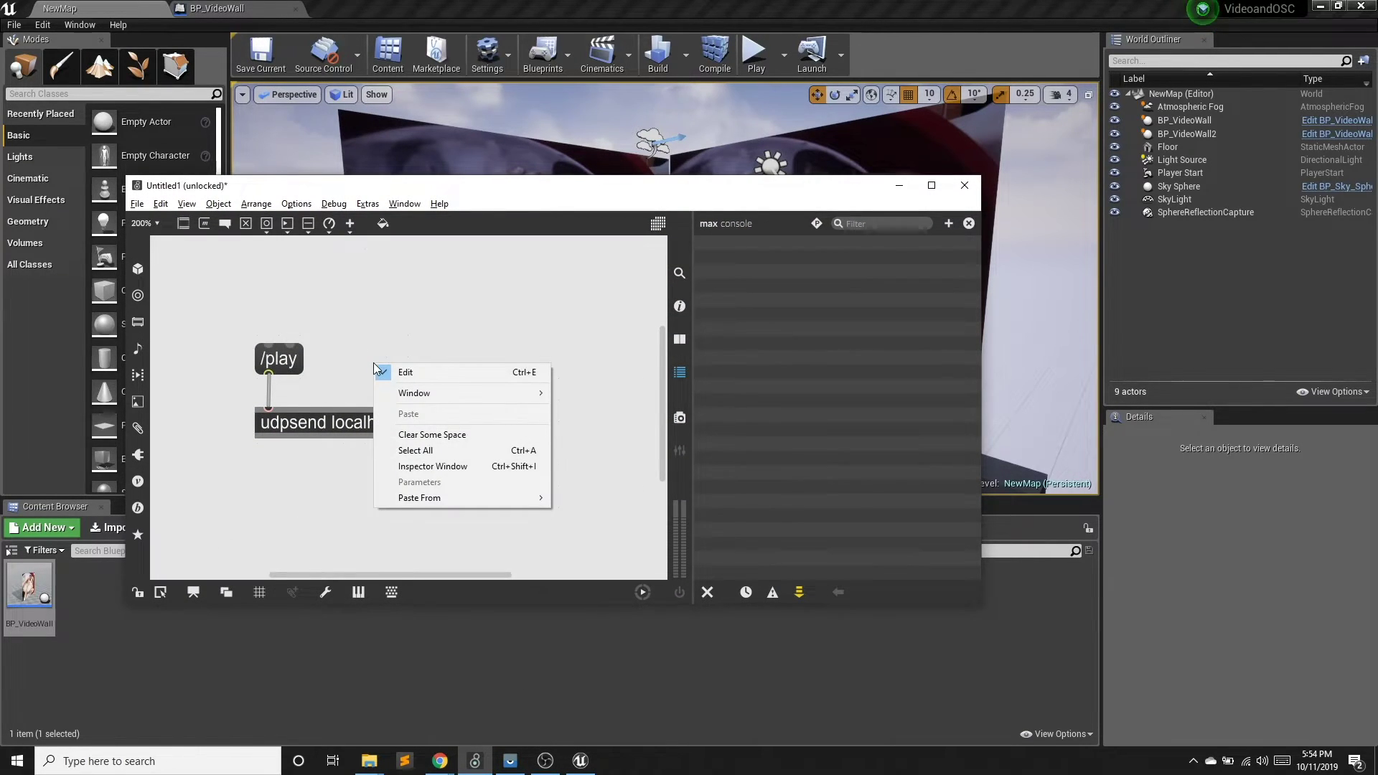
pyautogui.click(363, 352)
pyautogui.press('n')
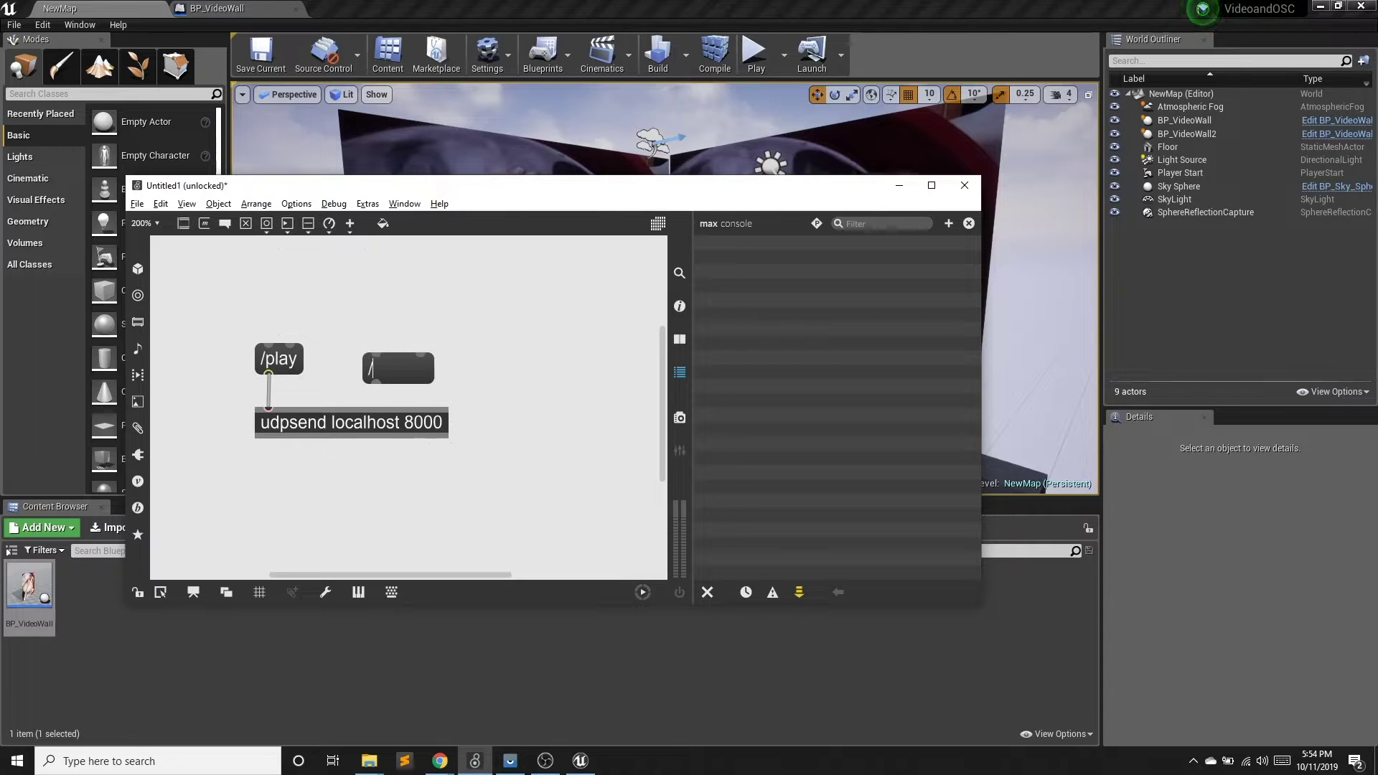
pyautogui.press('Return')
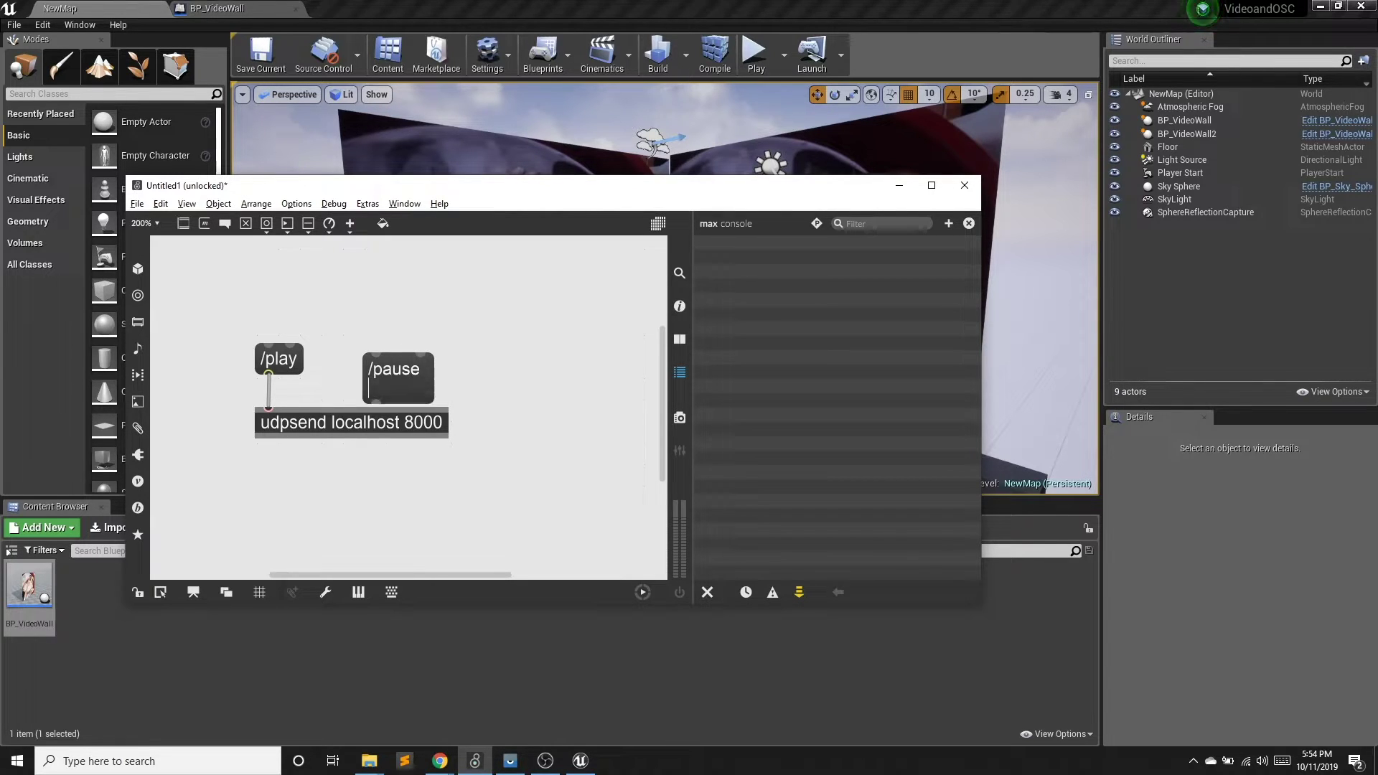
pyautogui.click(407, 316)
pyautogui.moveTo(400, 371); pyautogui.dragTo(267, 409)
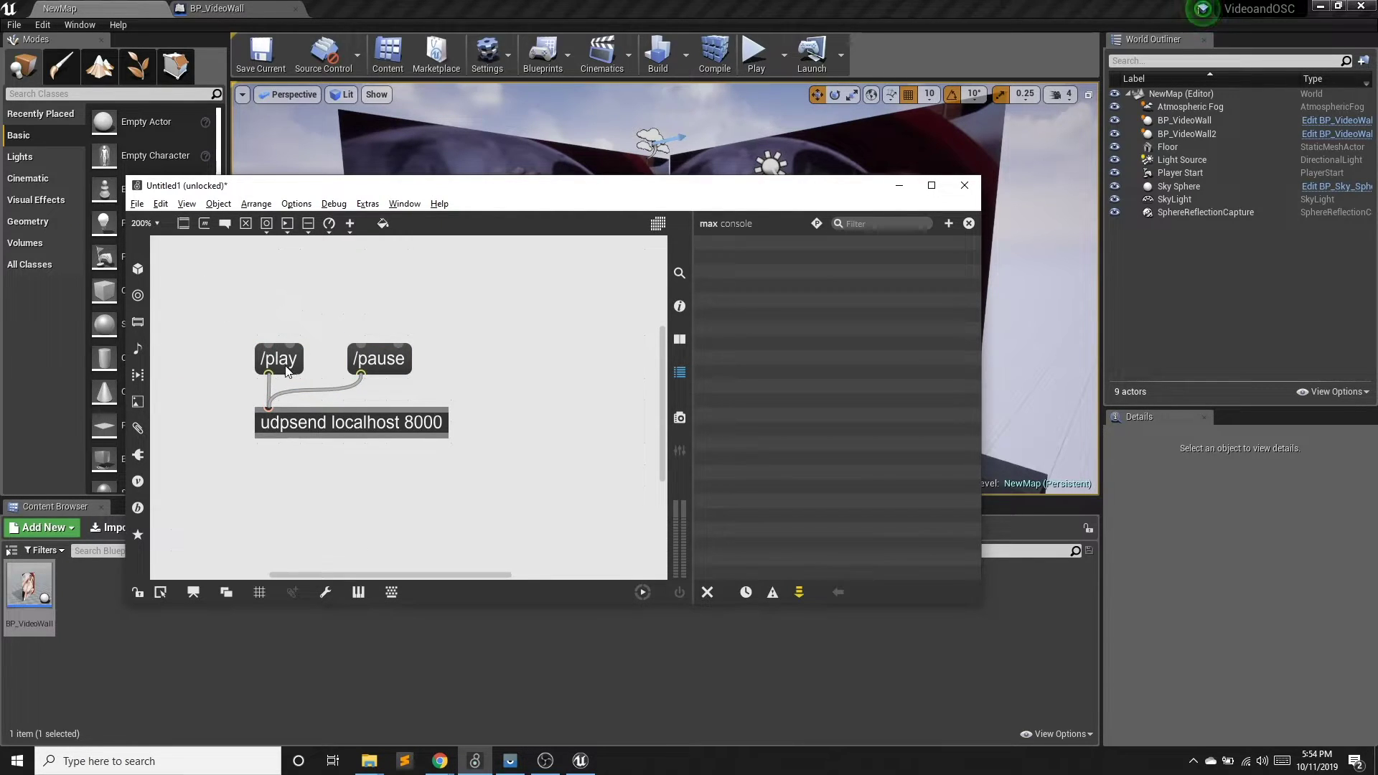
# Lock the patcher and return to the BP_VideoWall event graph in Unreal.
pyautogui.click(137, 592)
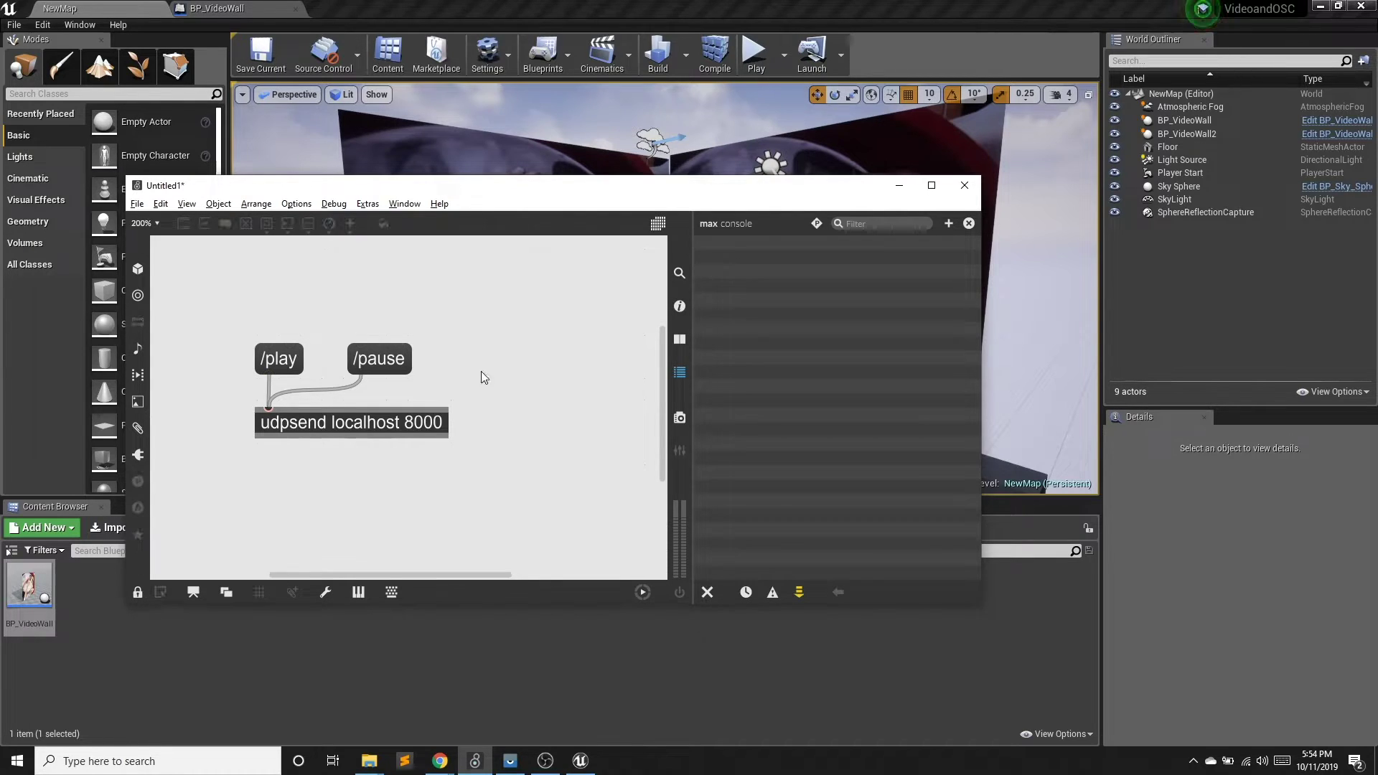
pyautogui.click(899, 185)
pyautogui.click(230, 8)
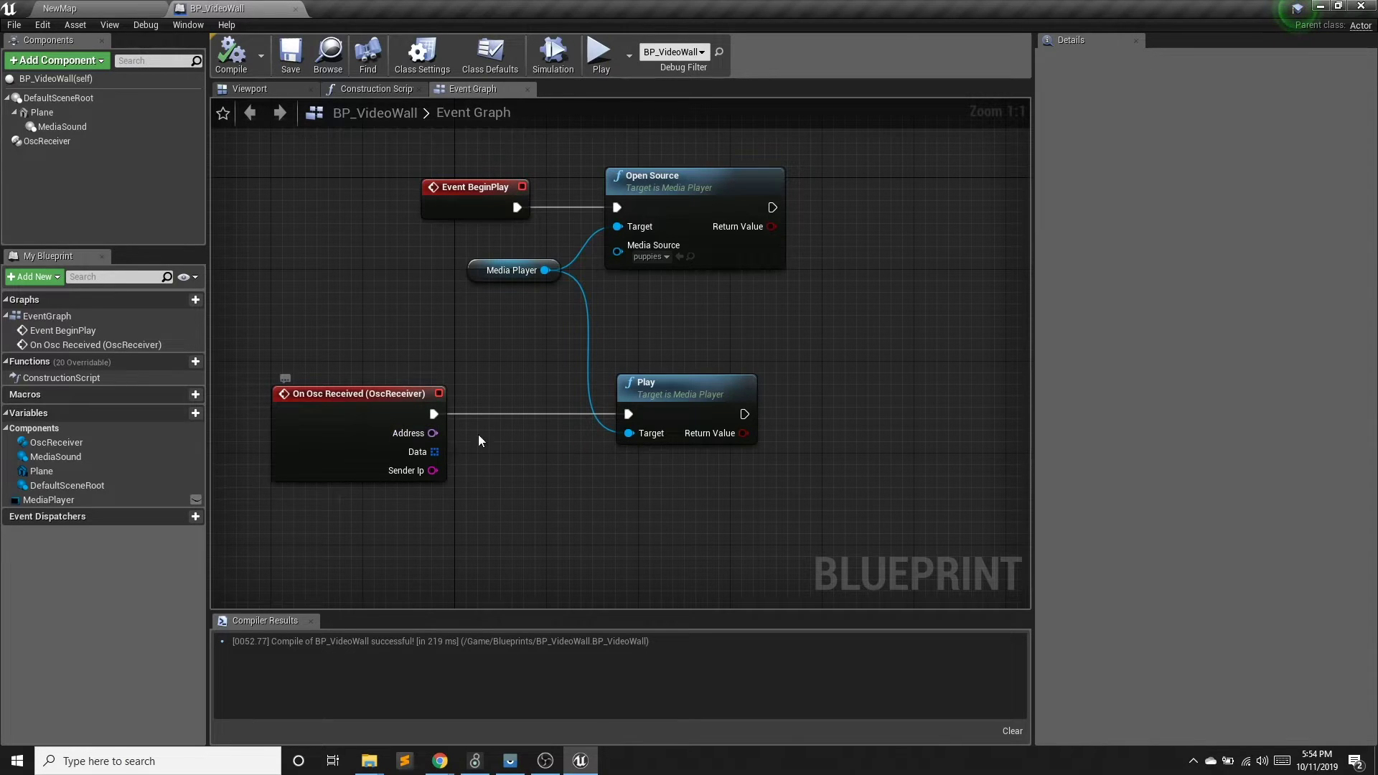
# Compare the OSC event's Address against /play with an Equal (Name) node.
pyautogui.moveTo(429, 433); pyautogui.dragTo(502, 450)
pyautogui.write('==')
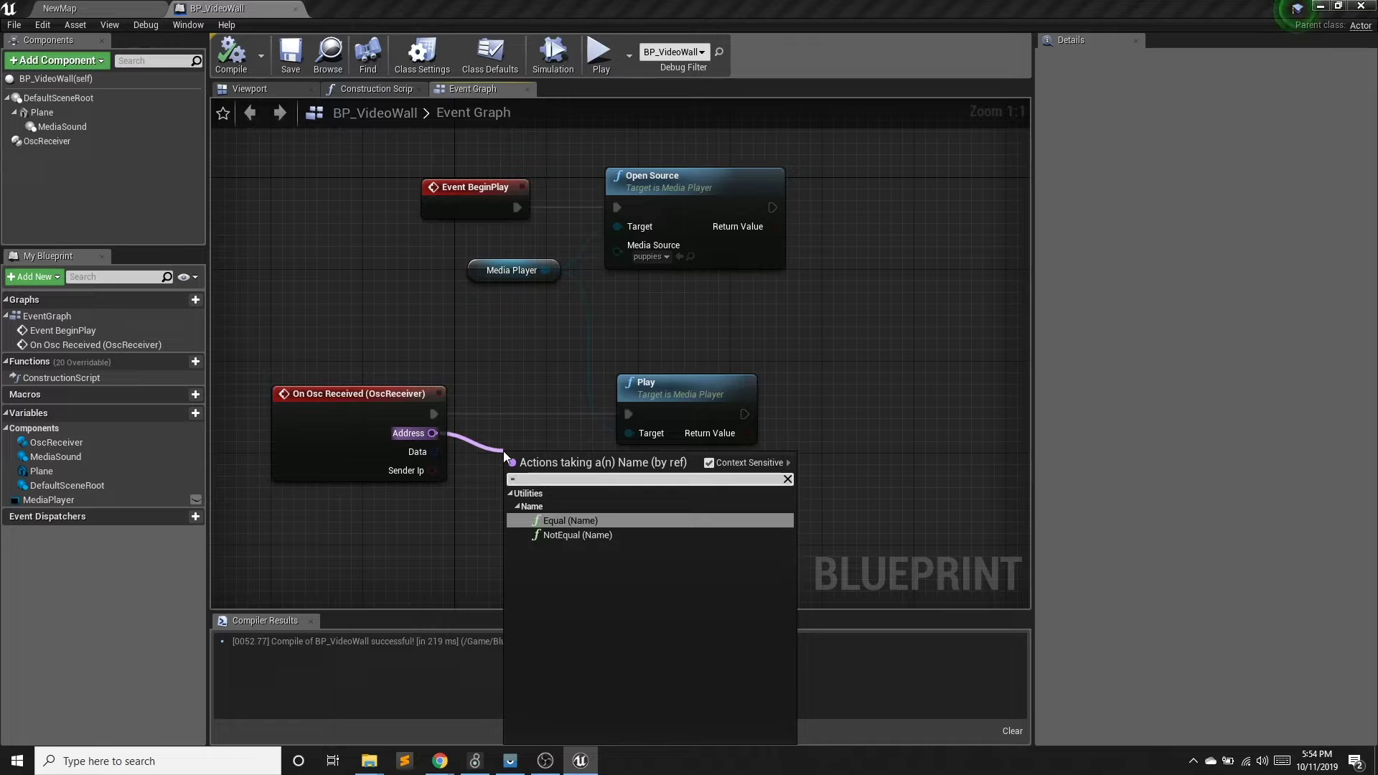
pyautogui.press('Return')
pyautogui.click(541, 482)
pyautogui.write('/viu')
pyautogui.press('Return')
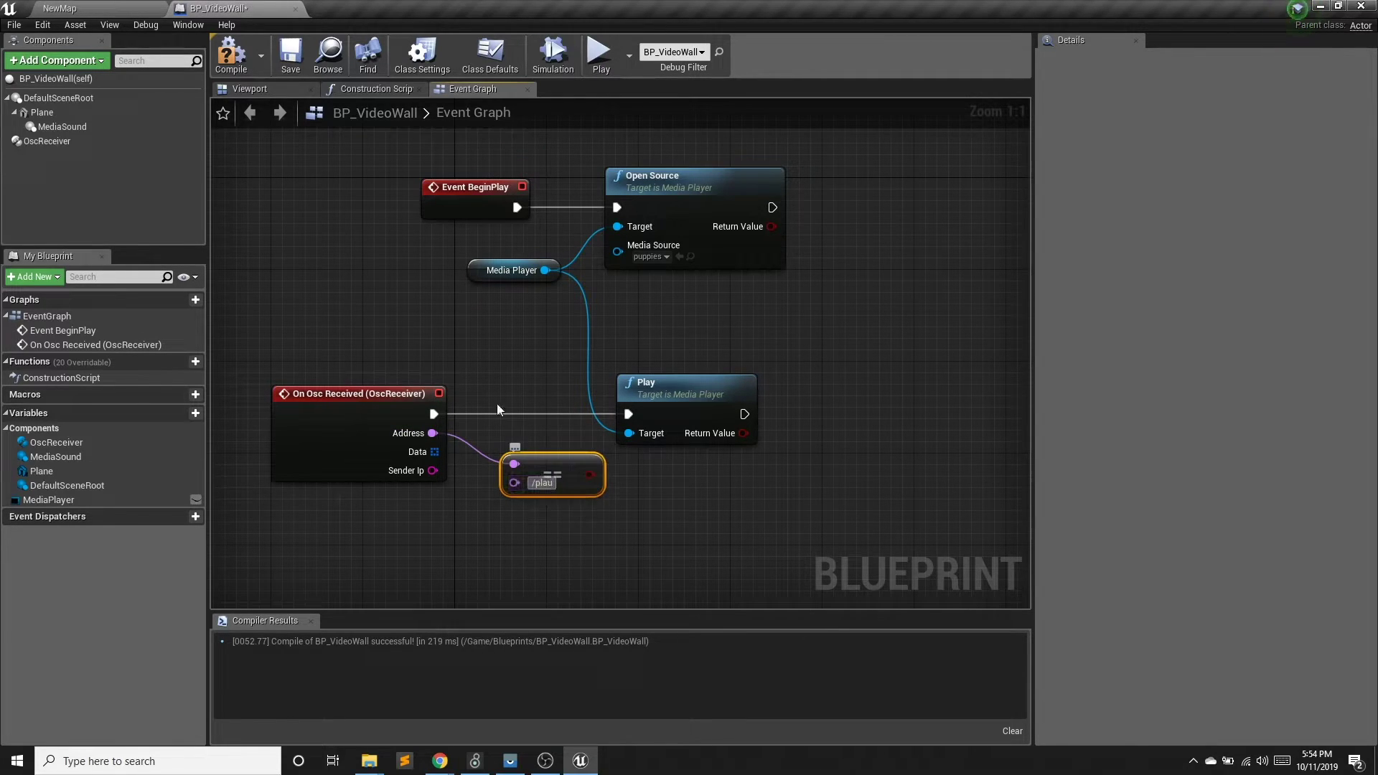
pyautogui.click(531, 428)
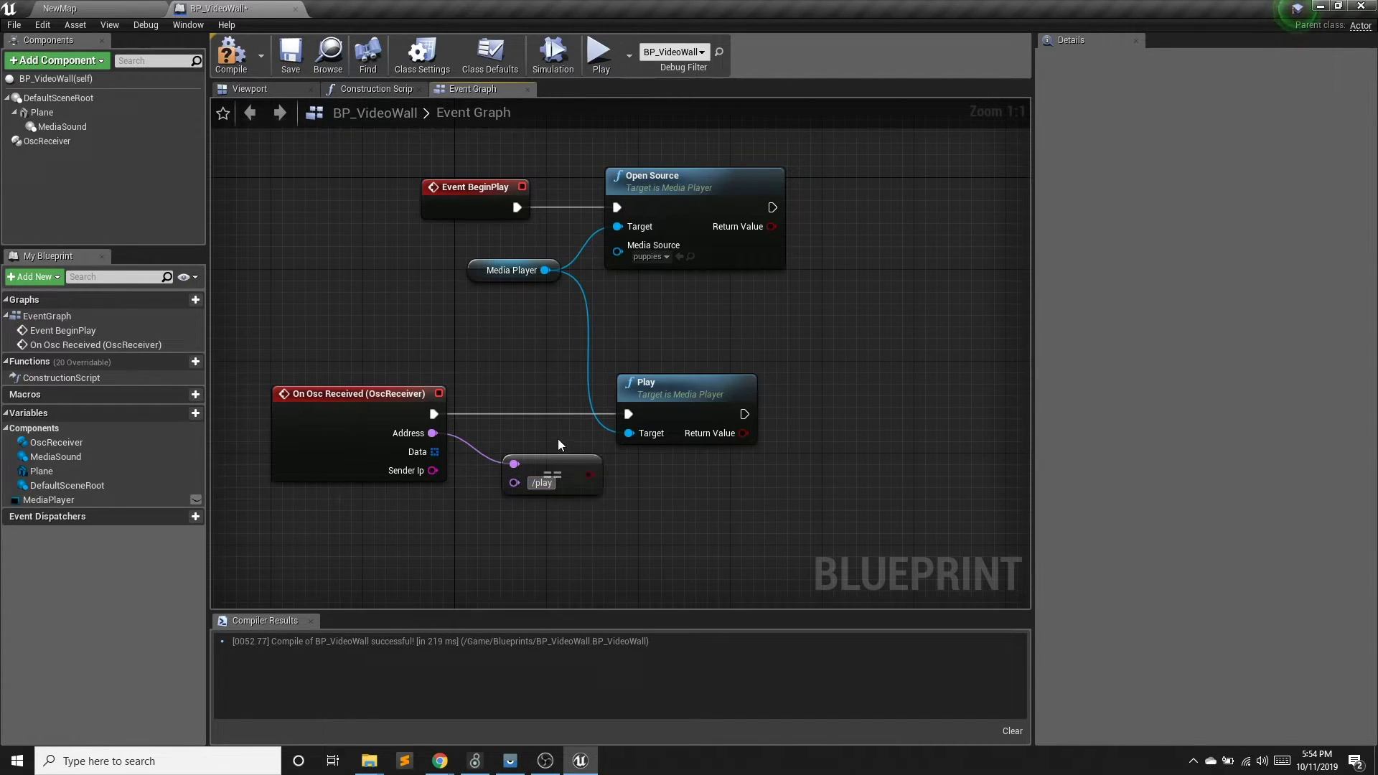
pyautogui.moveTo(558, 466); pyautogui.dragTo(535, 443)
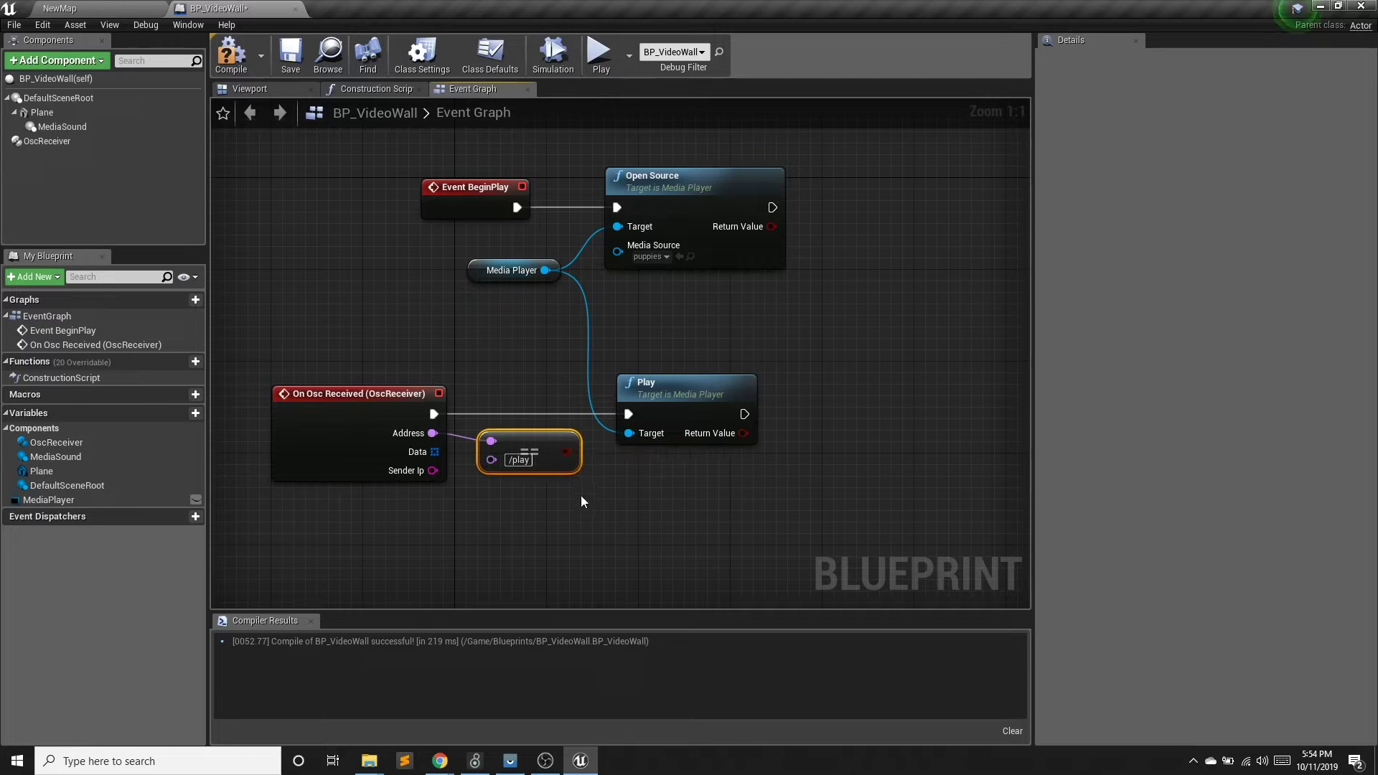
# Move the Play node right and disconnect it from On Osc Received.
pyautogui.moveTo(683, 386); pyautogui.dragTo(769, 386)
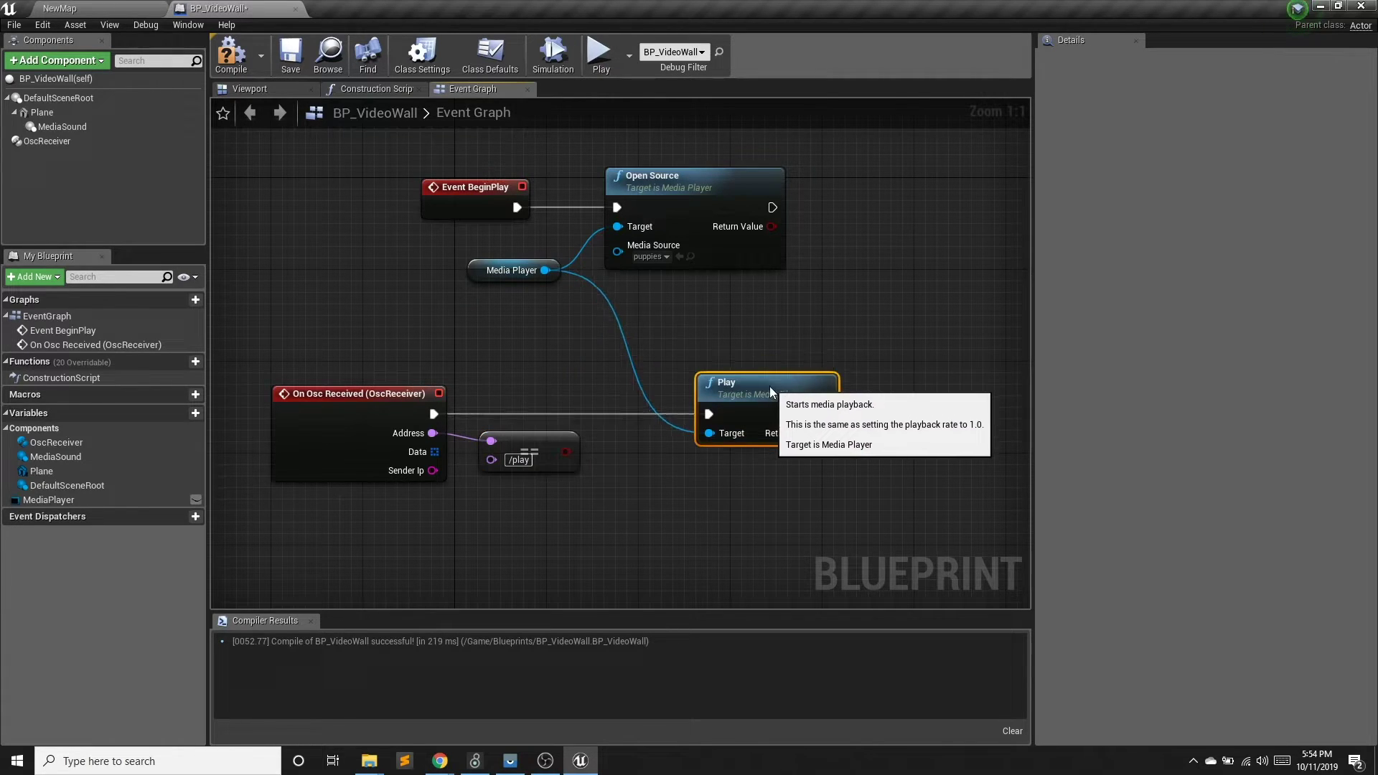
pyautogui.rightClick(722, 414)
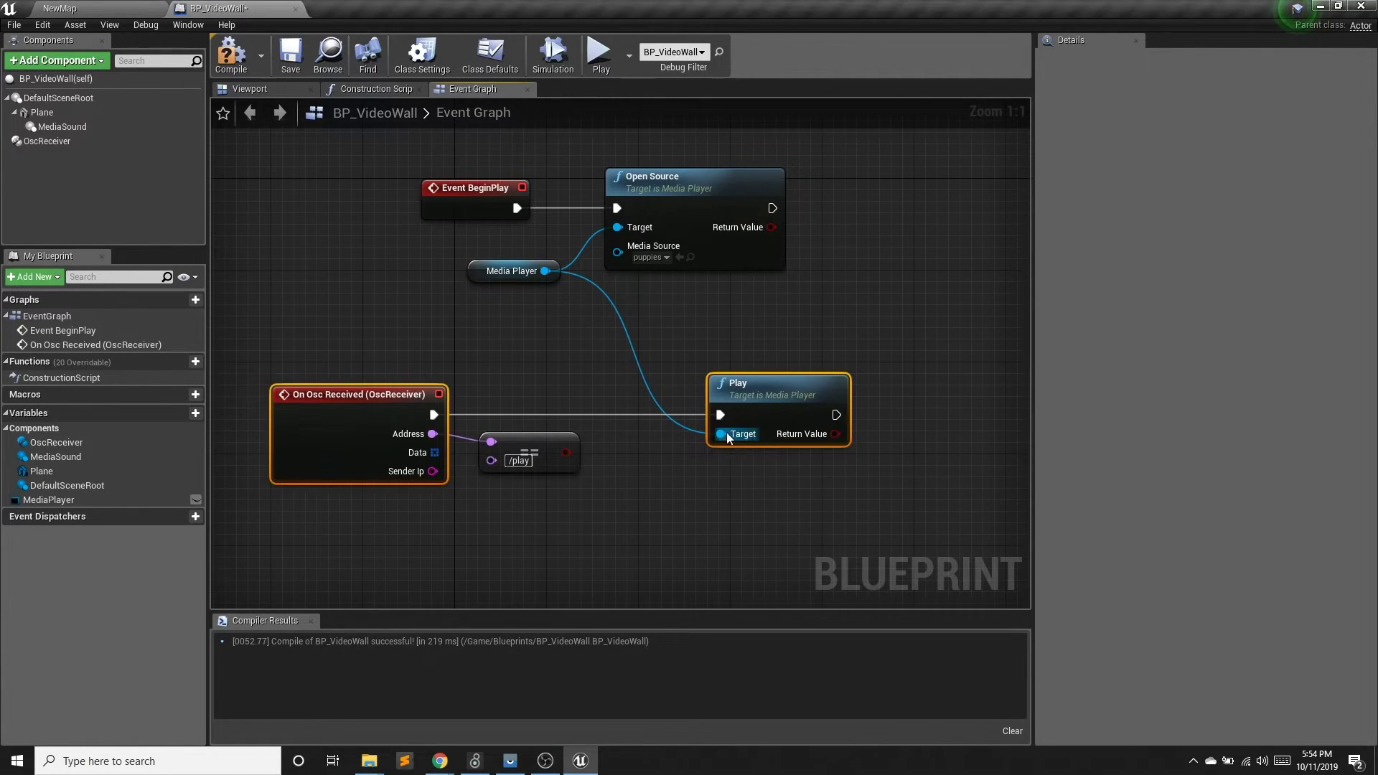
pyautogui.rightClick(720, 434)
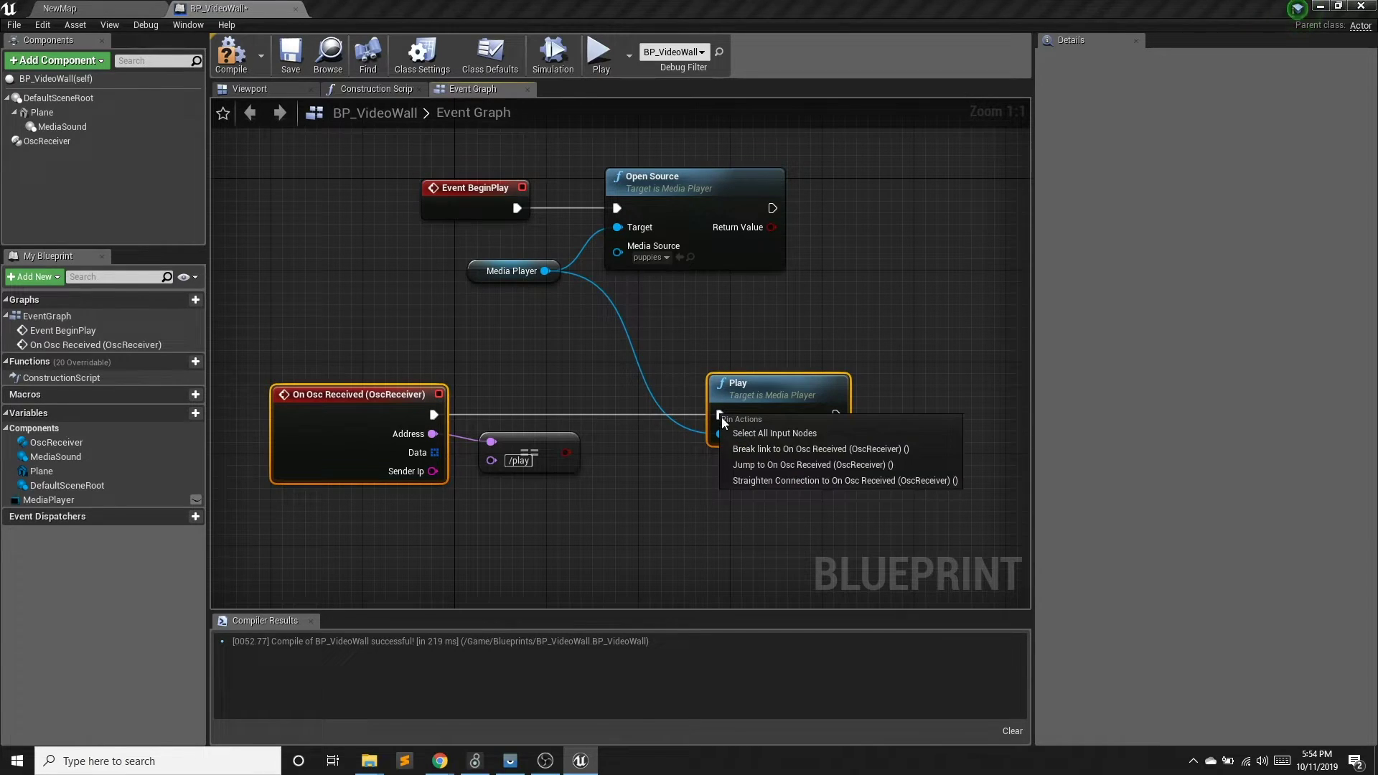
pyautogui.click(751, 451)
# Add a Branch conditioned on the /play comparison whose True output runs Play.
pyautogui.rightClick(588, 402)
pyautogui.write('branch')
pyautogui.press('Return')
pyautogui.moveTo(613, 411); pyautogui.dragTo(527, 369)
pyautogui.moveTo(434, 415); pyautogui.dragTo(514, 389)
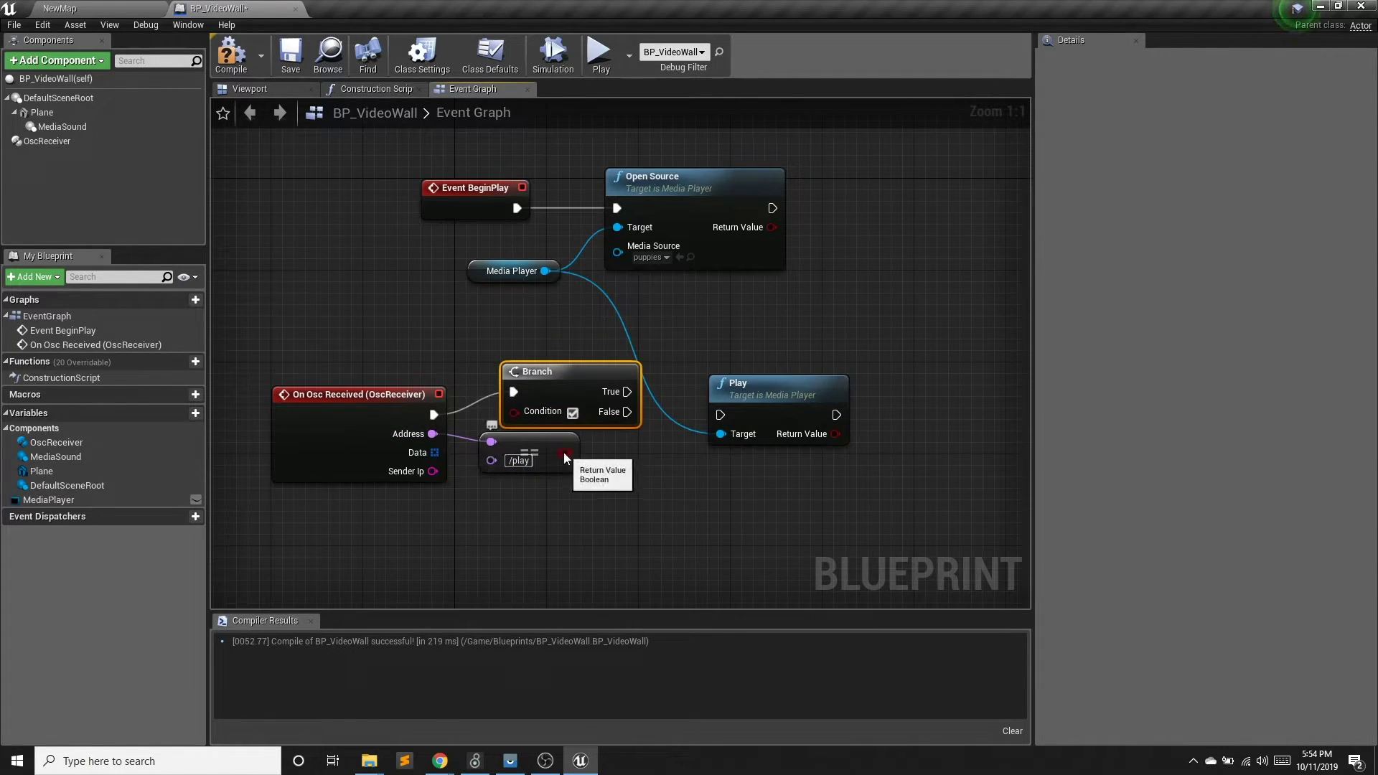
pyautogui.moveTo(564, 454); pyautogui.dragTo(514, 411)
pyautogui.moveTo(610, 391); pyautogui.dragTo(745, 362)
pyautogui.moveTo(545, 270); pyautogui.dragTo(713, 475)
# Add a Media Player Pause node and a copied Equal node comparing Address to /pause.
pyautogui.write('pause')
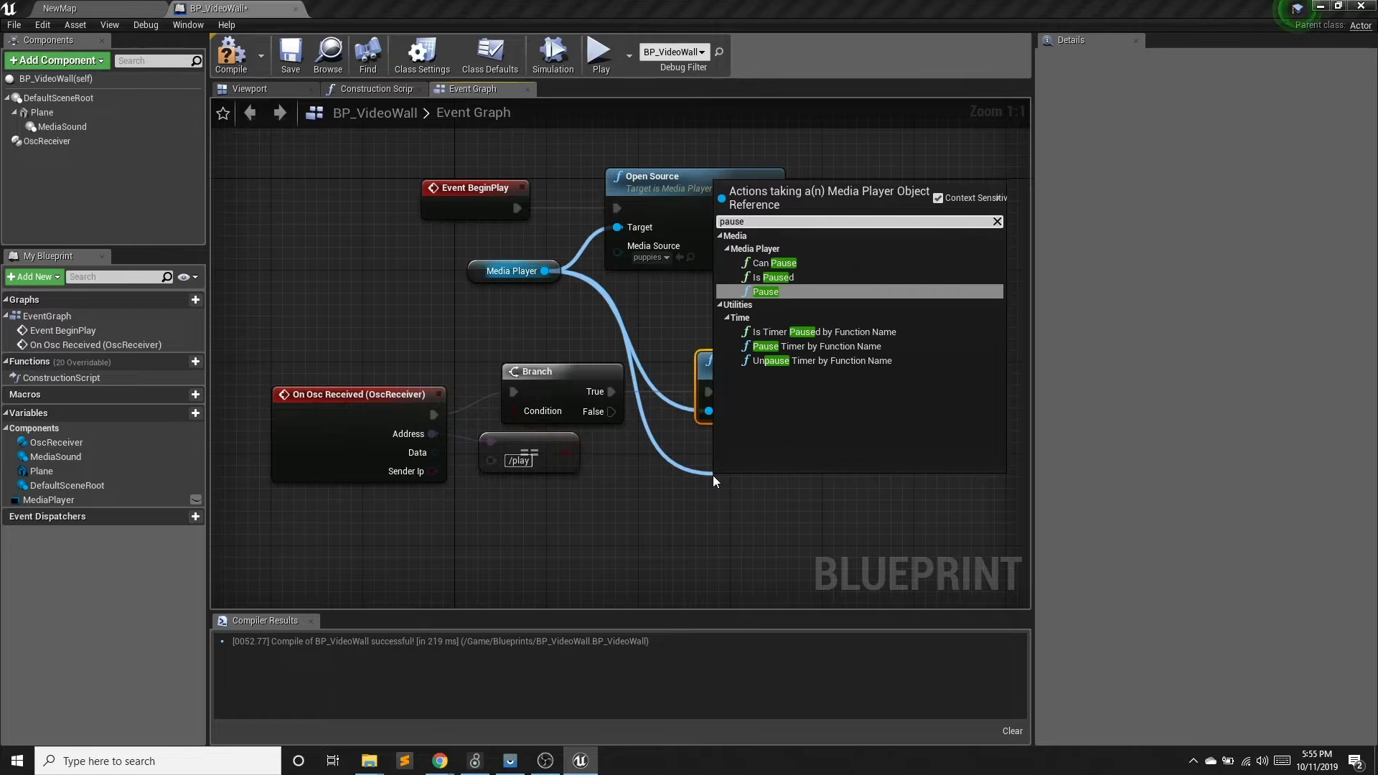
pyautogui.press('Return')
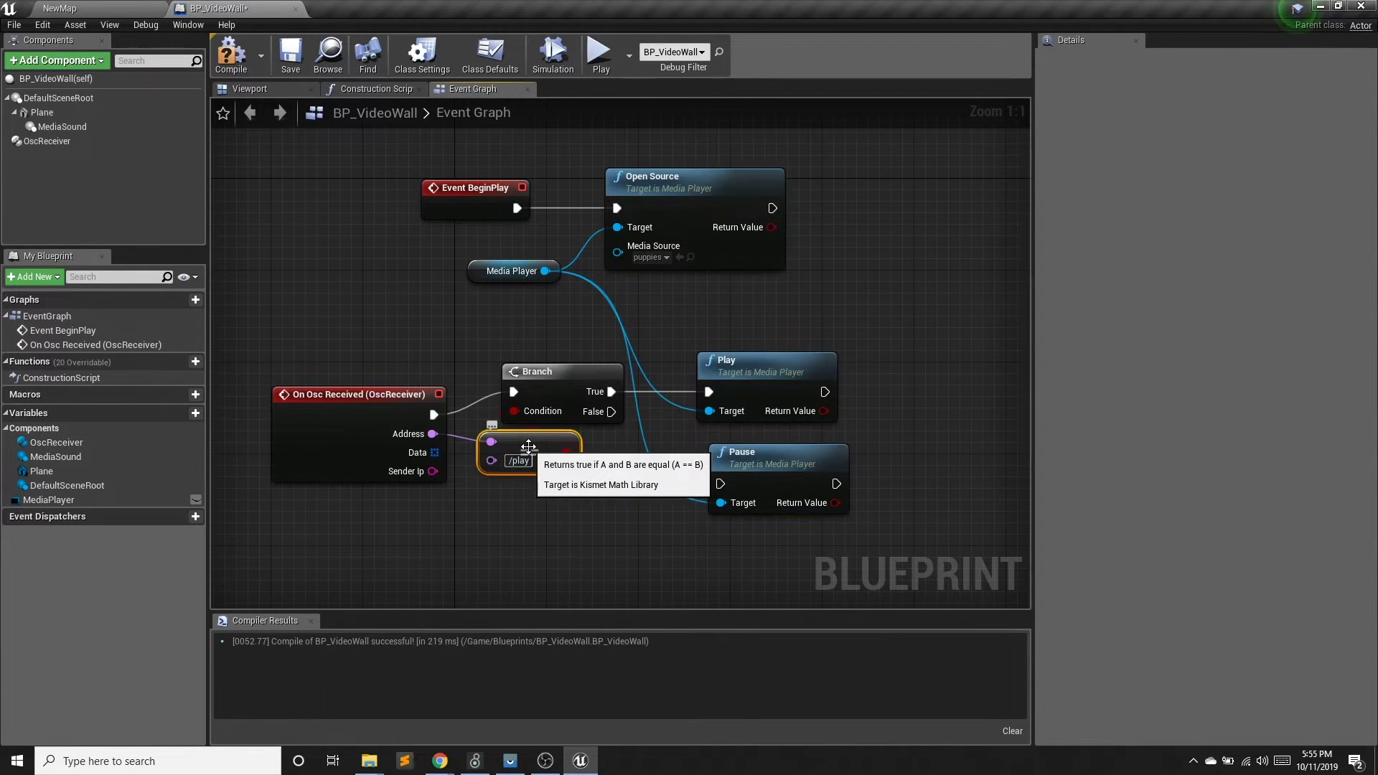
pyautogui.hotkey('ctrl', 'v')
pyautogui.moveTo(602, 463); pyautogui.dragTo(546, 499)
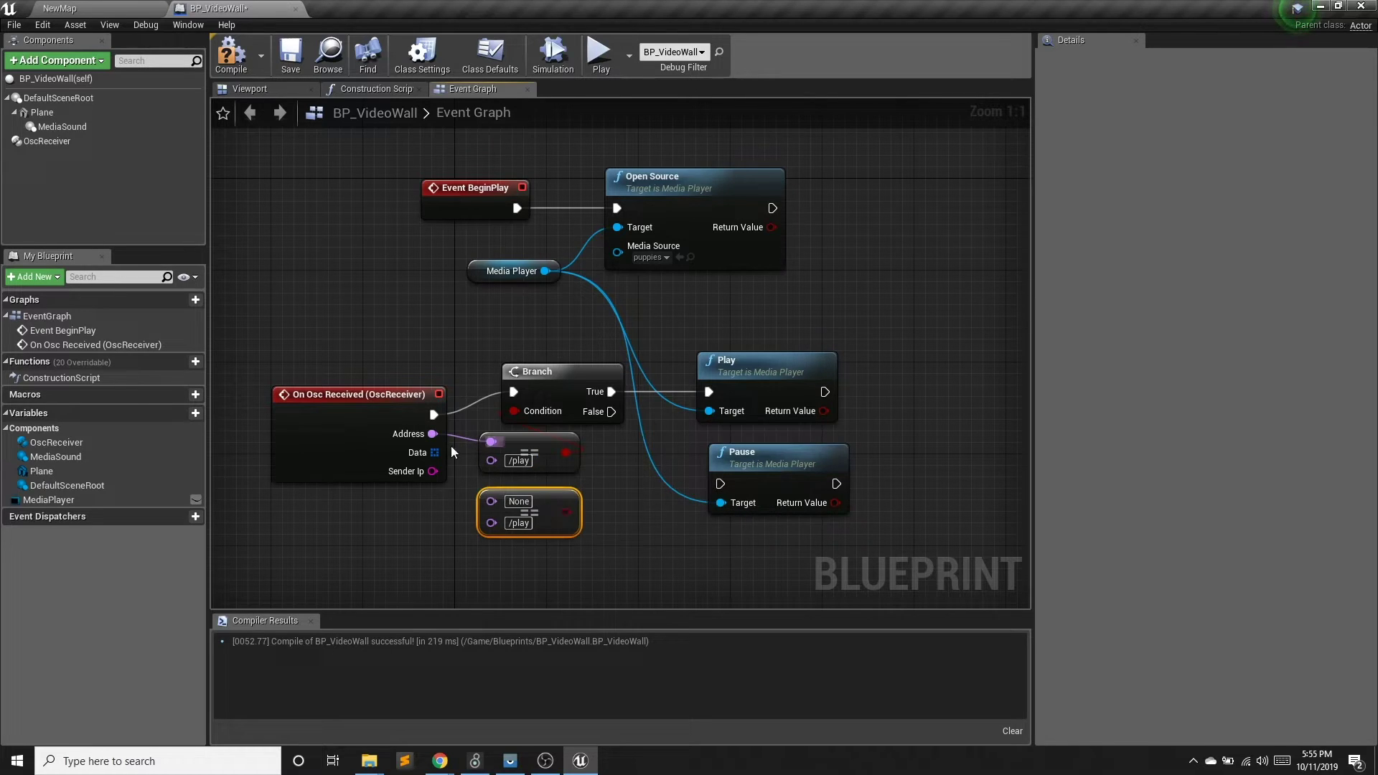
pyautogui.moveTo(432, 433); pyautogui.dragTo(492, 501)
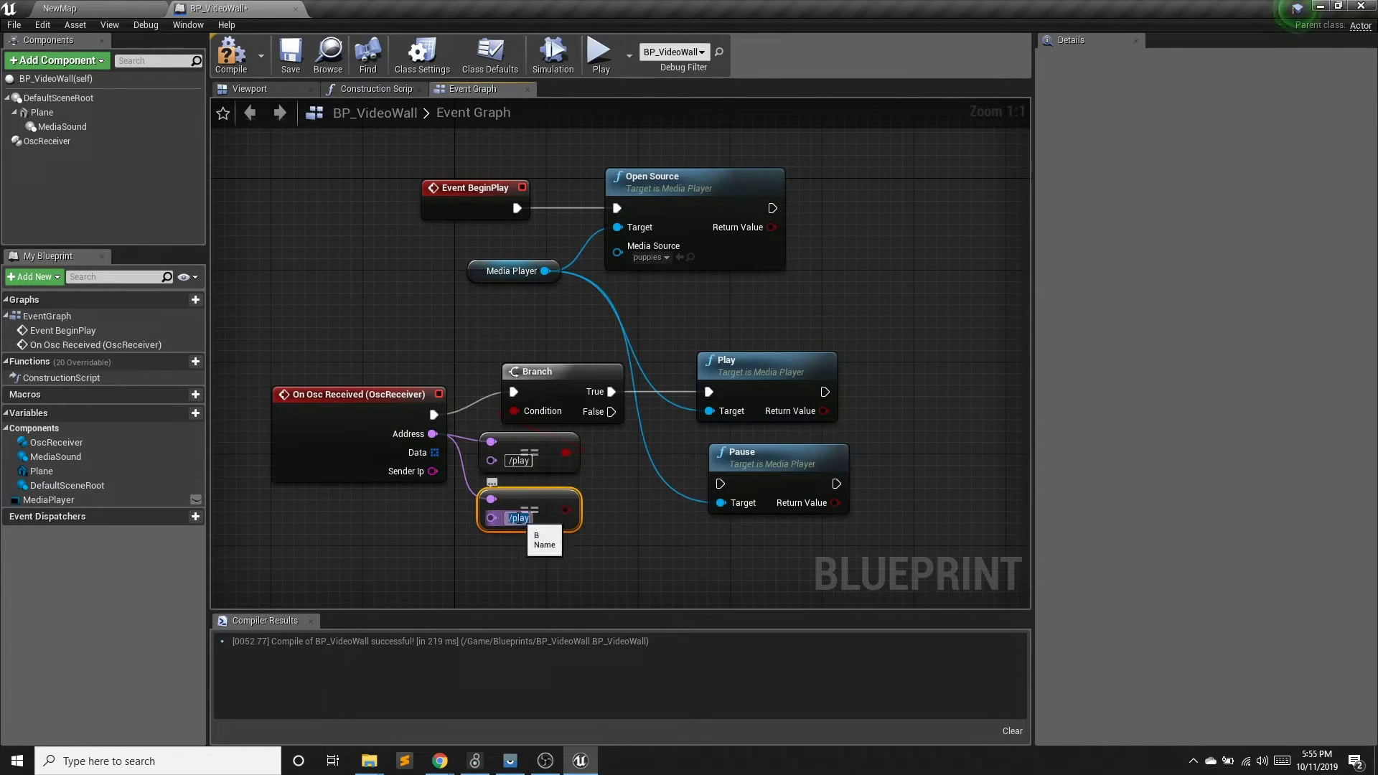
pyautogui.write('/pause')
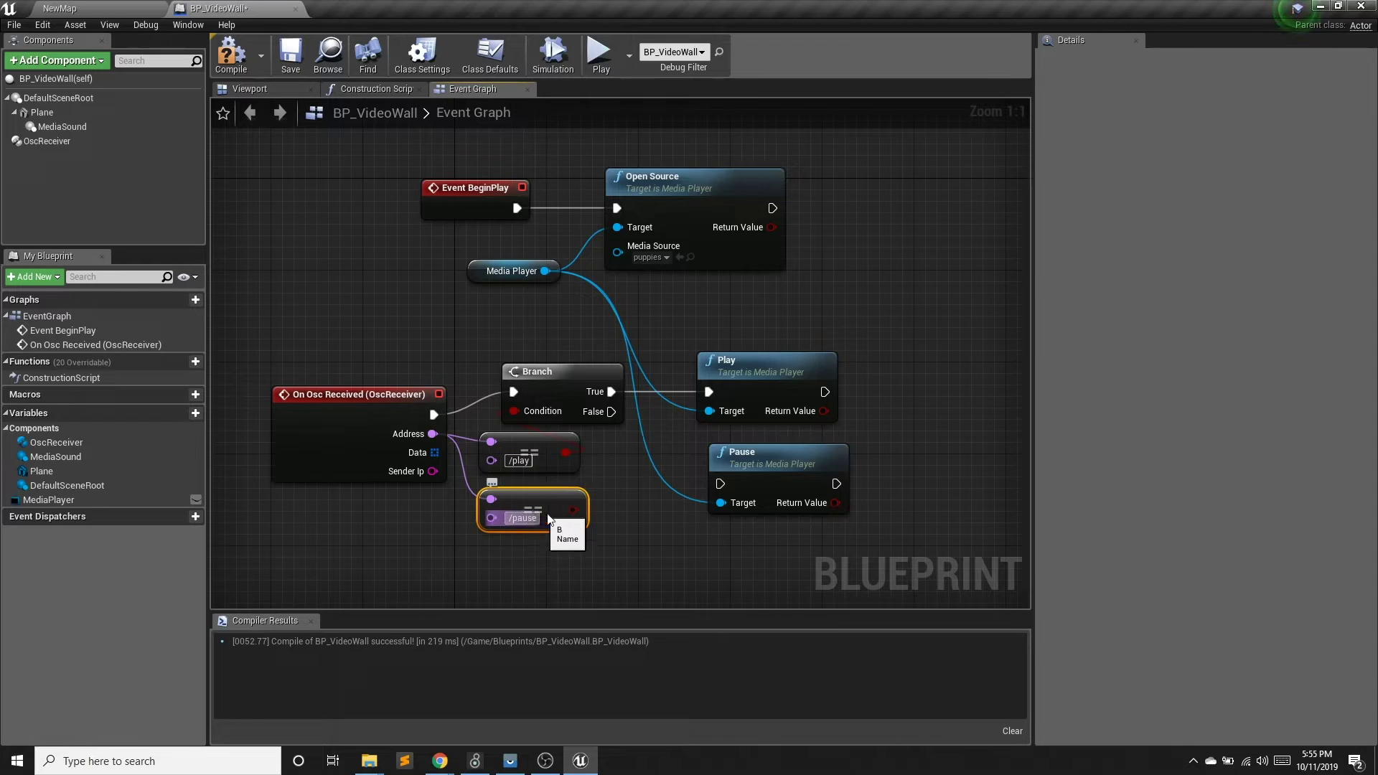
# Add a second Branch conditioned on the /pause comparison and wire execution into it.
pyautogui.moveTo(575, 510); pyautogui.dragTo(552, 533)
pyautogui.click(622, 562)
pyautogui.rightClick(529, 459)
pyautogui.write('branch')
pyautogui.press('Return')
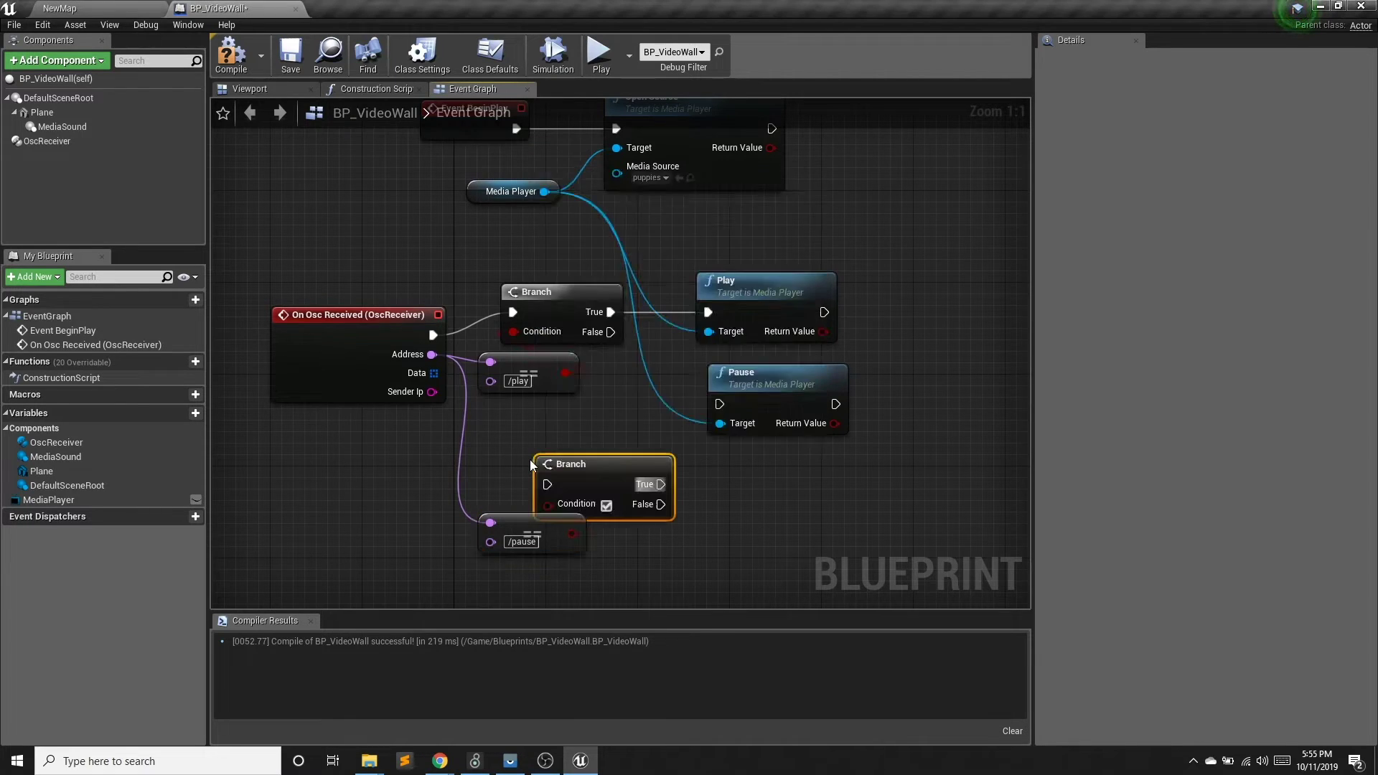
pyautogui.moveTo(590, 463); pyautogui.dragTo(532, 417)
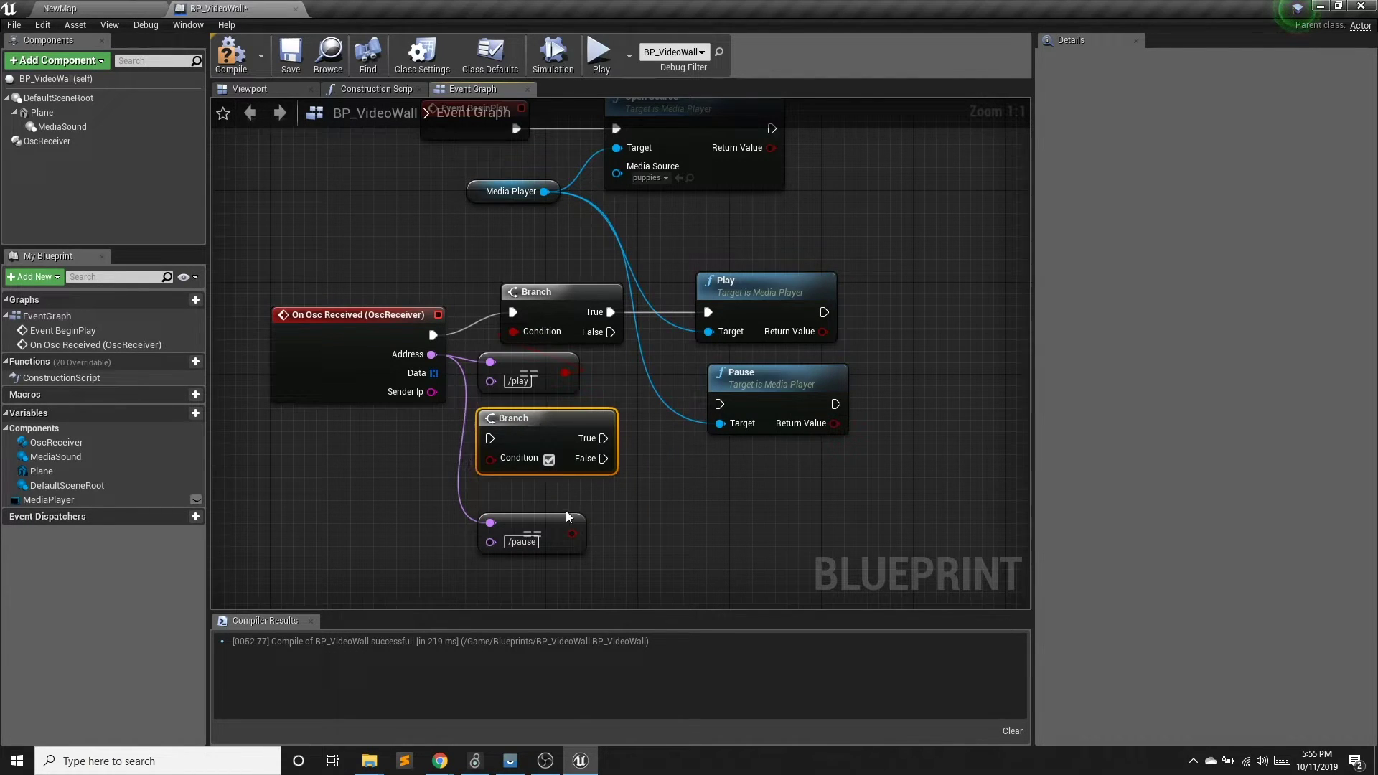
pyautogui.moveTo(572, 534); pyautogui.dragTo(490, 458)
pyautogui.moveTo(433, 336); pyautogui.dragTo(574, 418)
pyautogui.moveTo(562, 335); pyautogui.dragTo(574, 335)
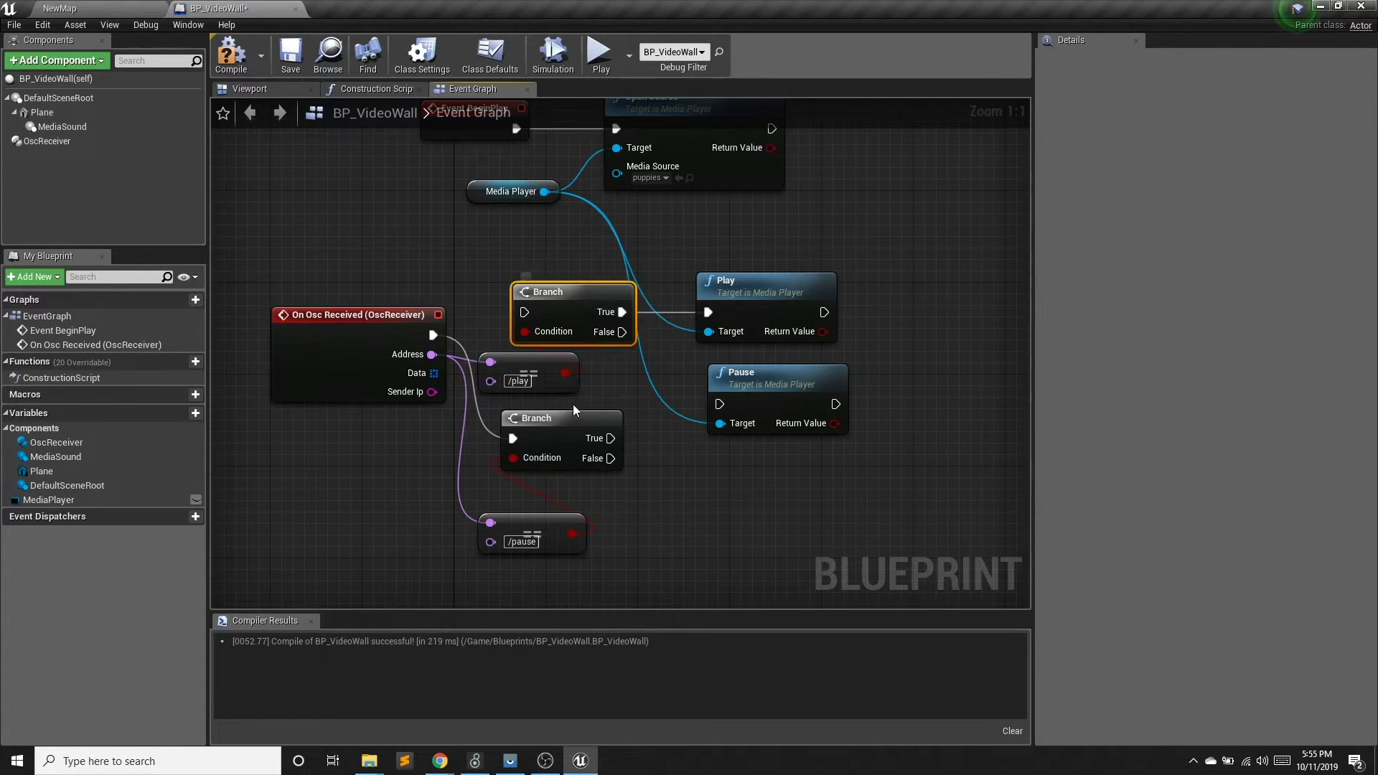
pyautogui.moveTo(387, 308); pyautogui.dragTo(249, 309)
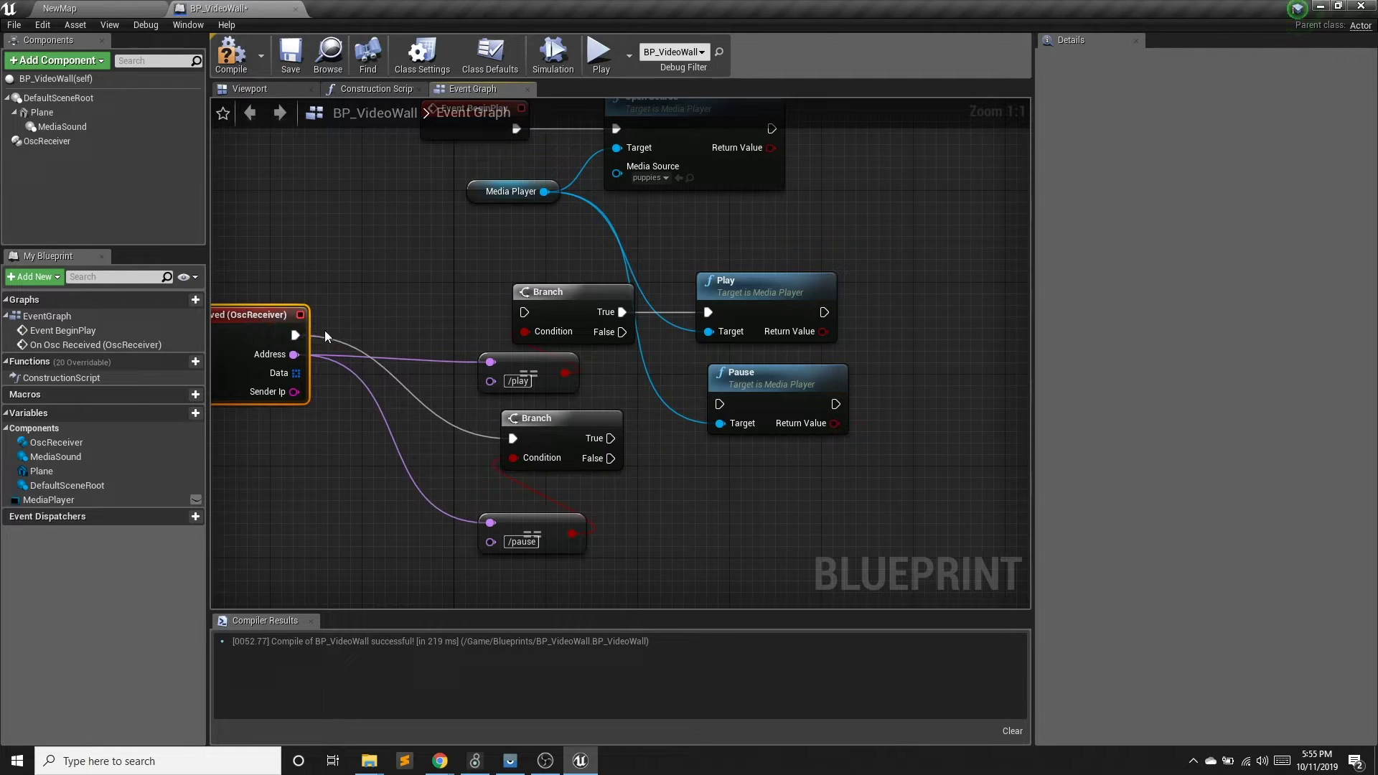
# Add a Sequence after On Osc Received running both Branches, with /pause True triggering Pause.
pyautogui.rightClick(364, 321)
pyautogui.write('sequence')
pyautogui.press('Return')
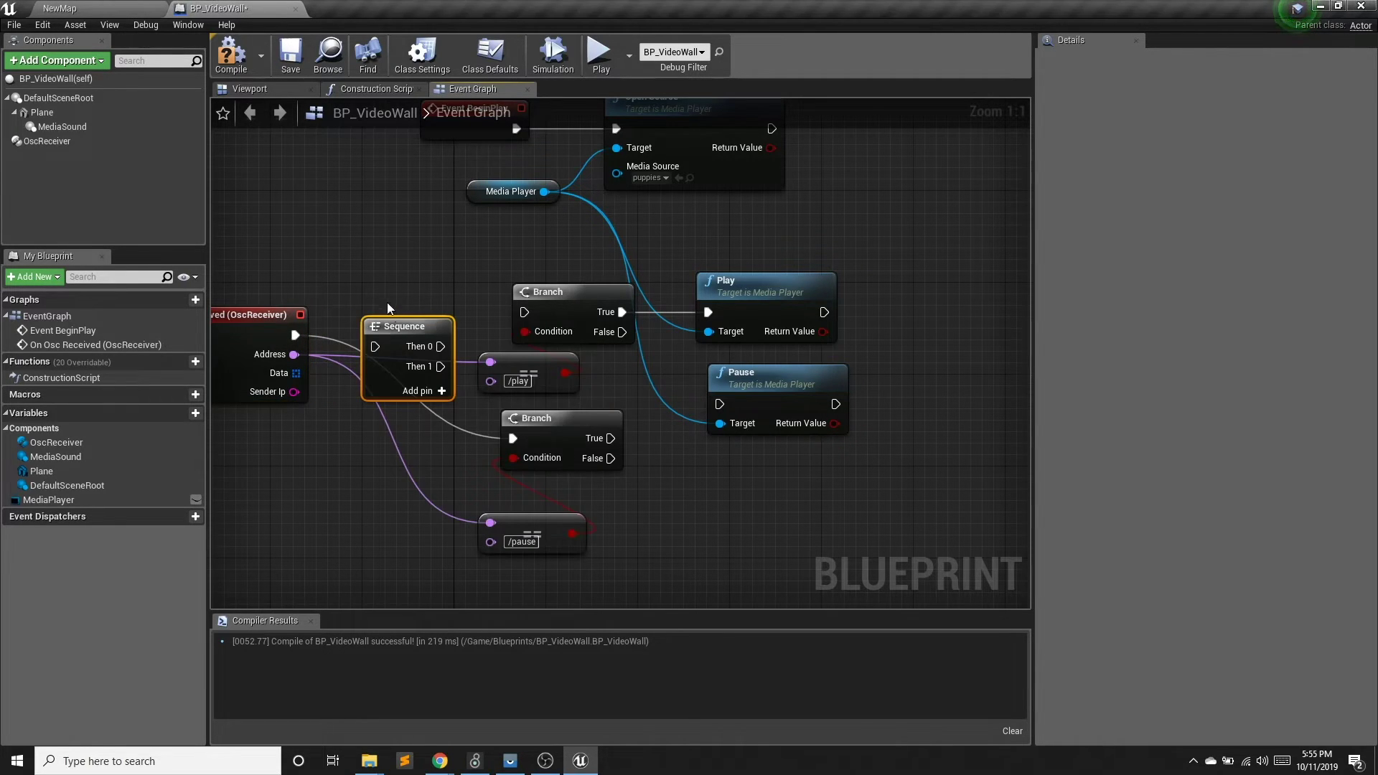
pyautogui.moveTo(393, 326); pyautogui.dragTo(382, 314)
pyautogui.moveTo(294, 335); pyautogui.dragTo(365, 336)
pyautogui.moveTo(429, 335); pyautogui.dragTo(524, 313)
pyautogui.moveTo(428, 354); pyautogui.dragTo(516, 441)
pyautogui.moveTo(611, 438); pyautogui.dragTo(725, 403)
# Compile and save BP_VideoWall, then save the NewMap level.
pyautogui.click(232, 55)
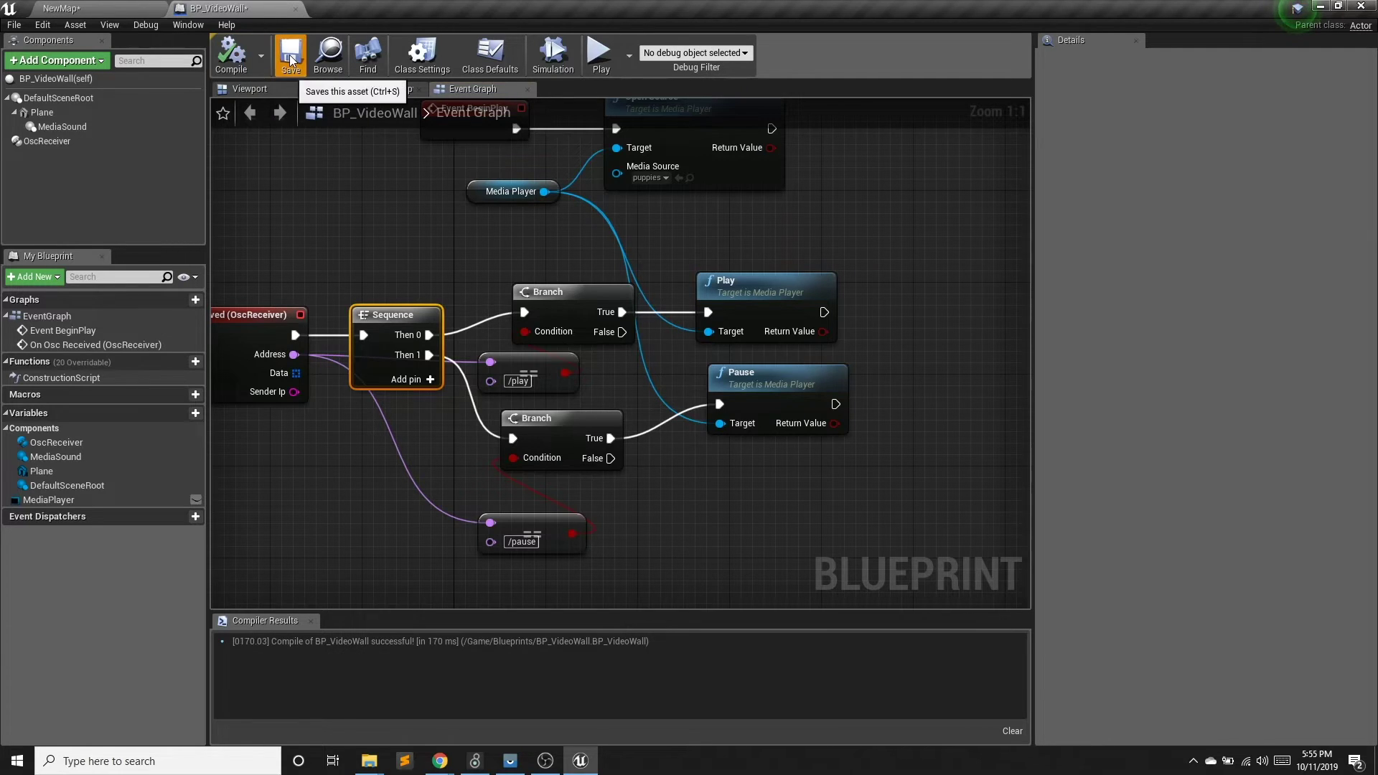
pyautogui.click(291, 57)
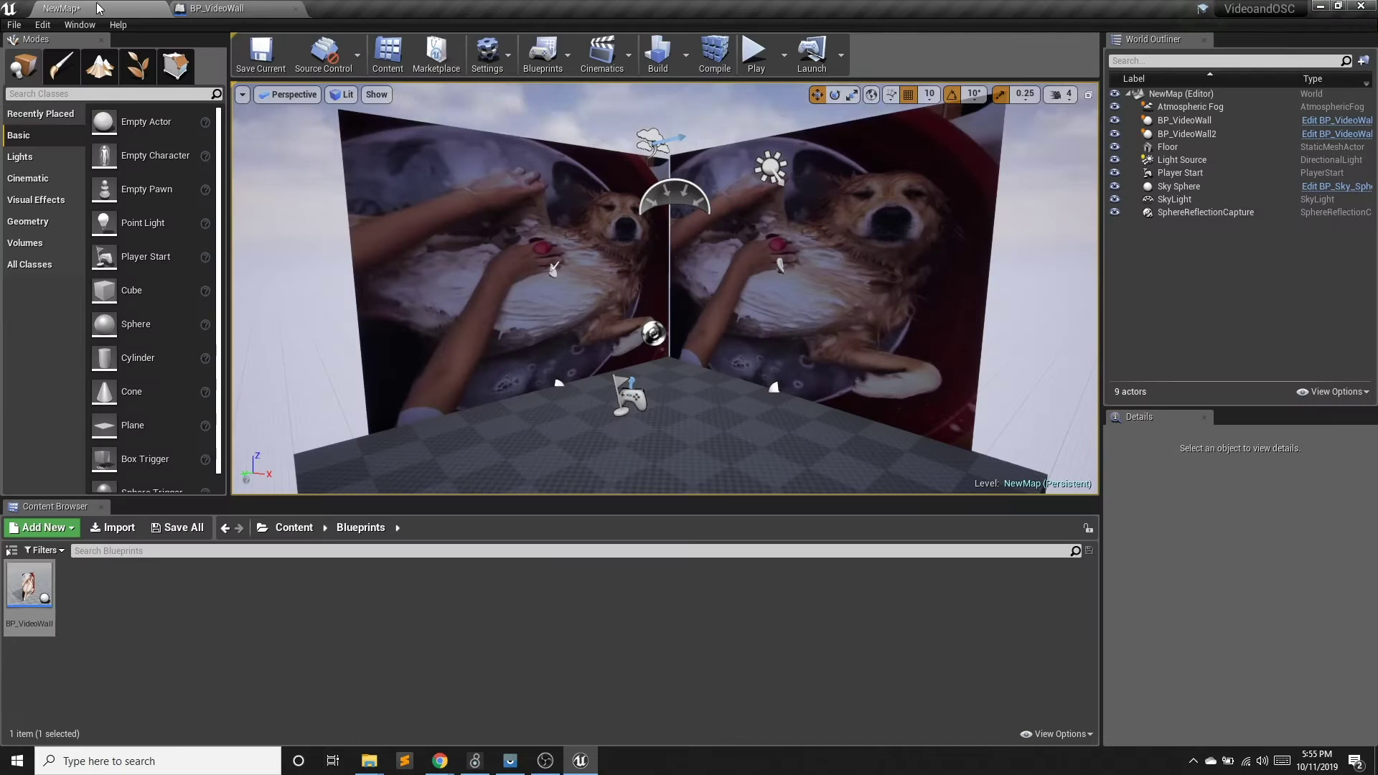
pyautogui.click(61, 7)
pyautogui.click(253, 69)
# Play NewMap in the editor and move the camera back to see both walls.
pyautogui.click(755, 54)
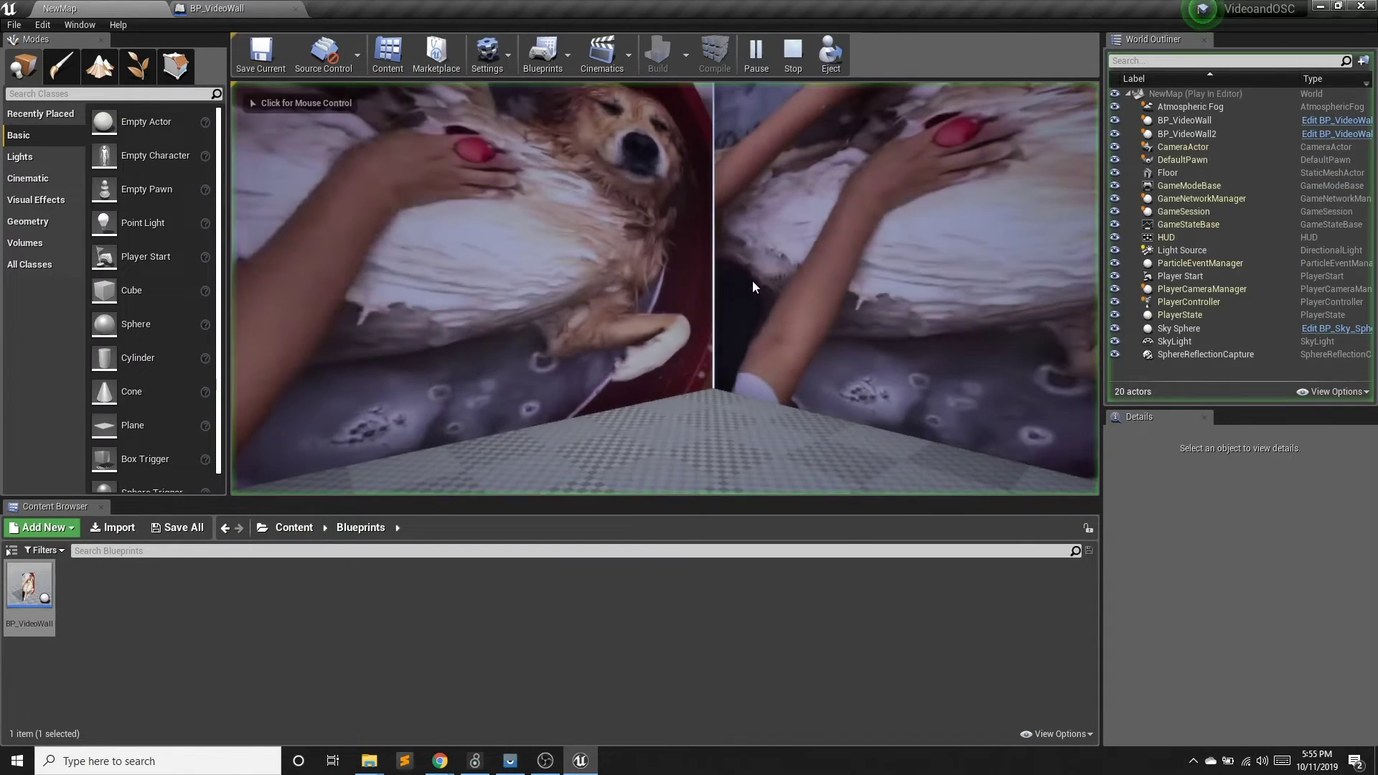
pyautogui.click(751, 286)
pyautogui.press('s')
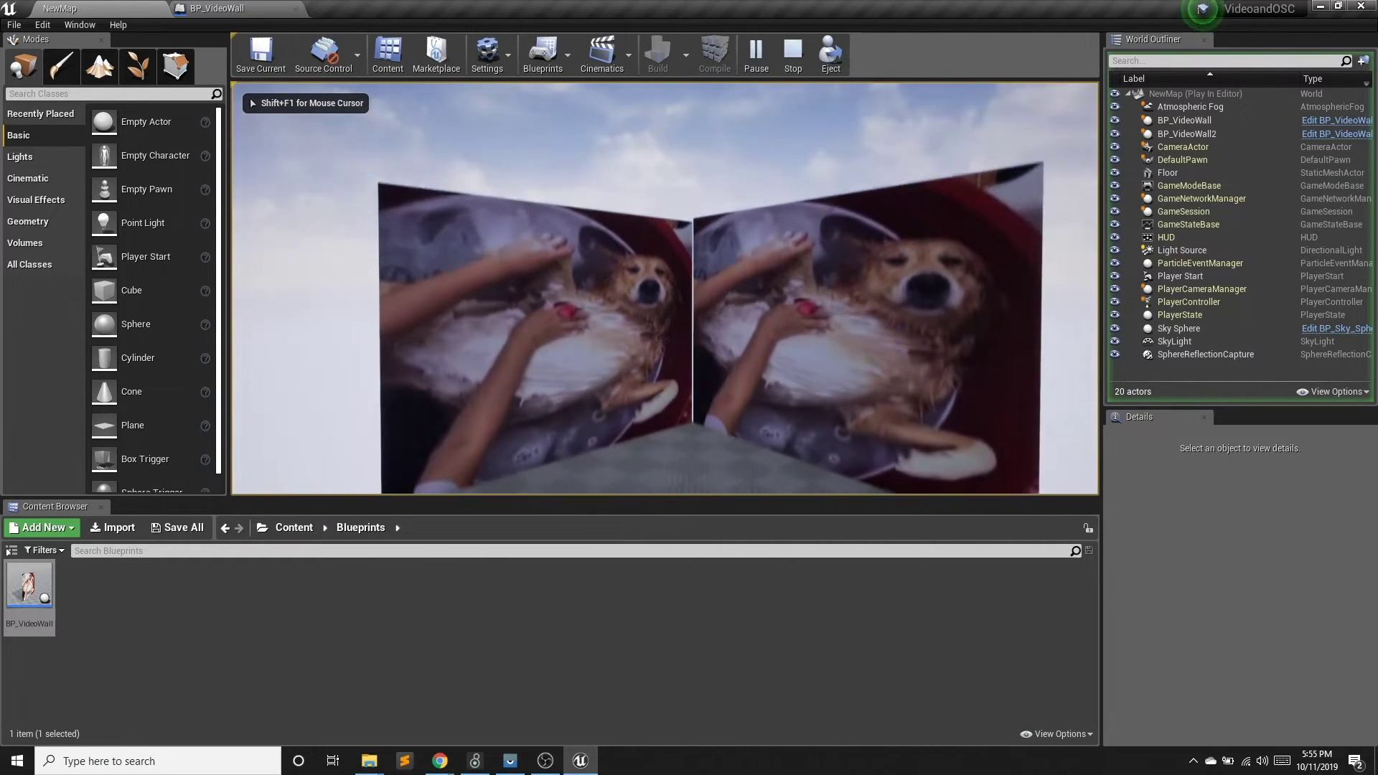
# Send /play and /pause from the Max patch while watching the puppies video start and pause.
pyautogui.hotkey('alt', 'Tab')
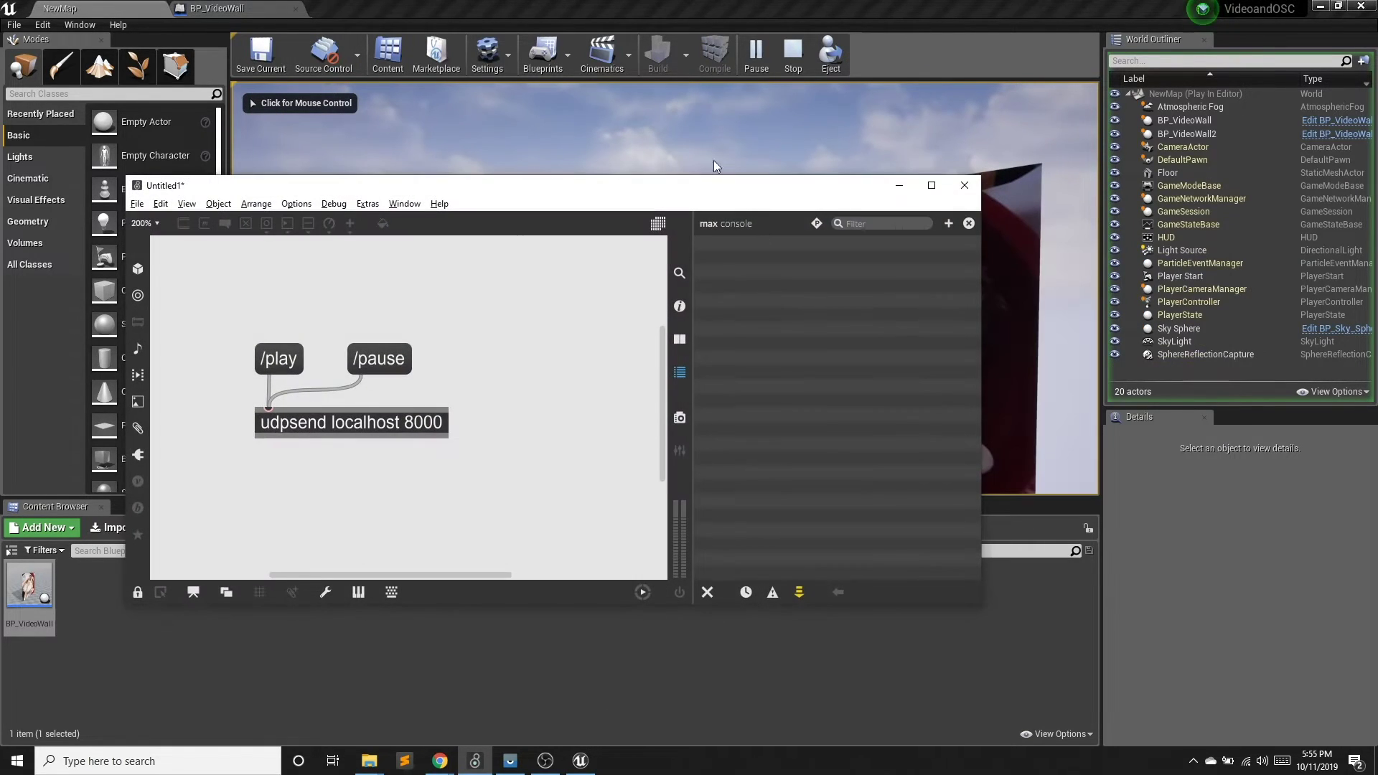
pyautogui.moveTo(701, 181); pyautogui.dragTo(1069, 456)
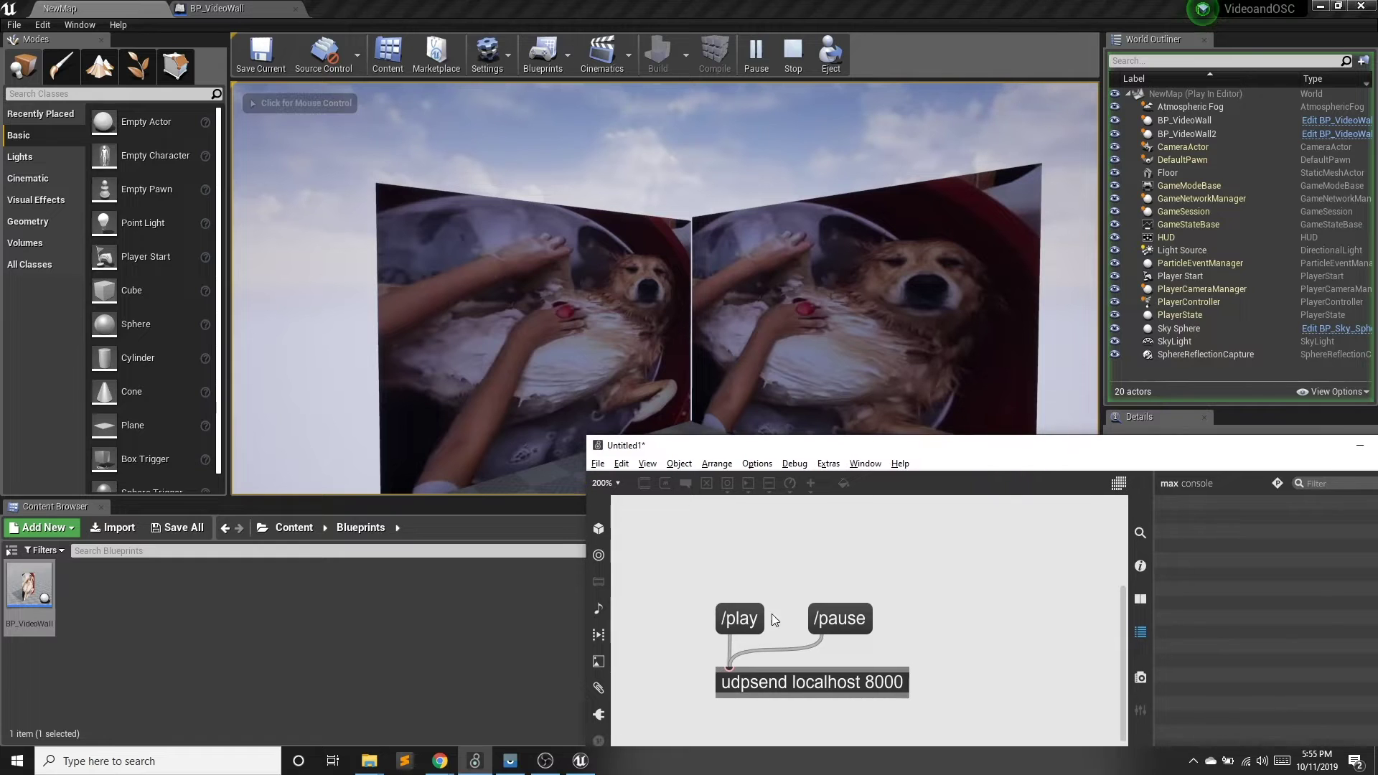
pyautogui.click(740, 619)
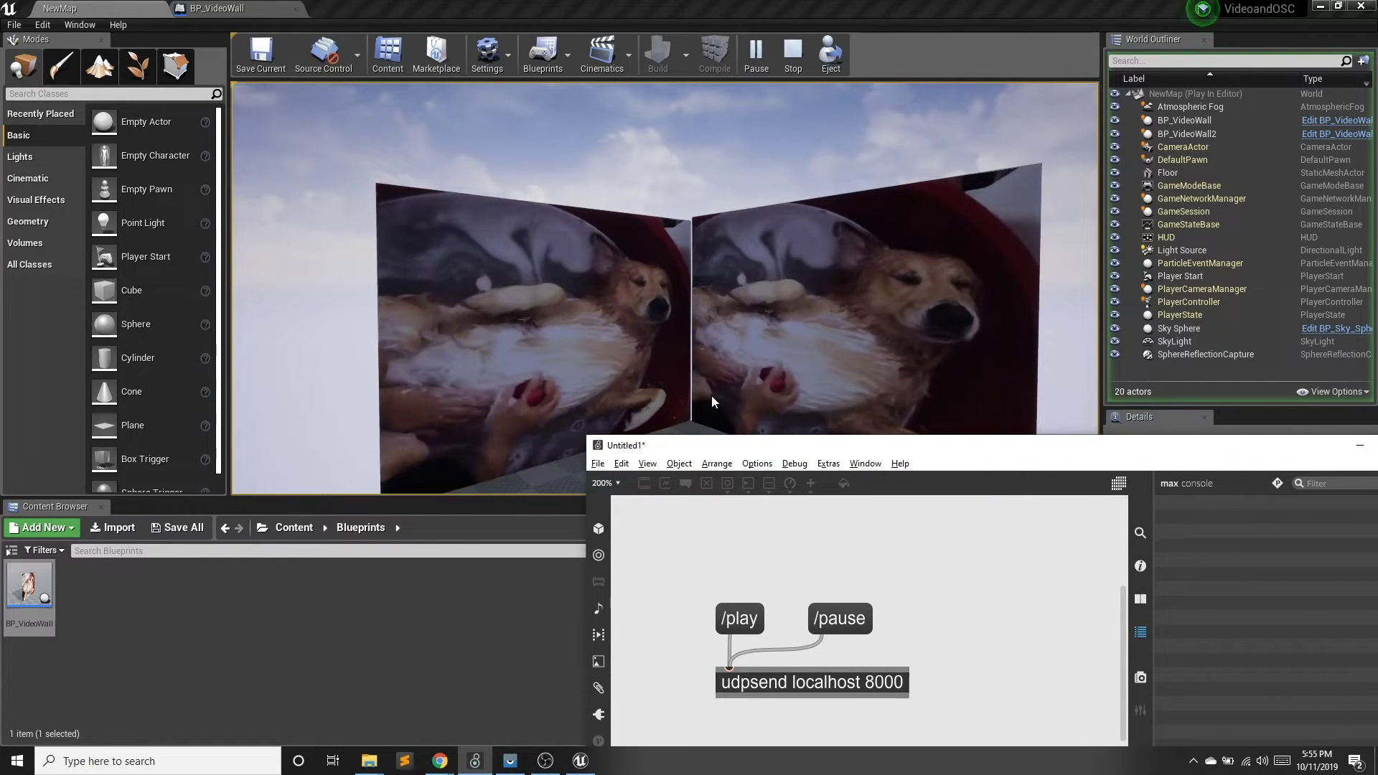
pyautogui.click(712, 398)
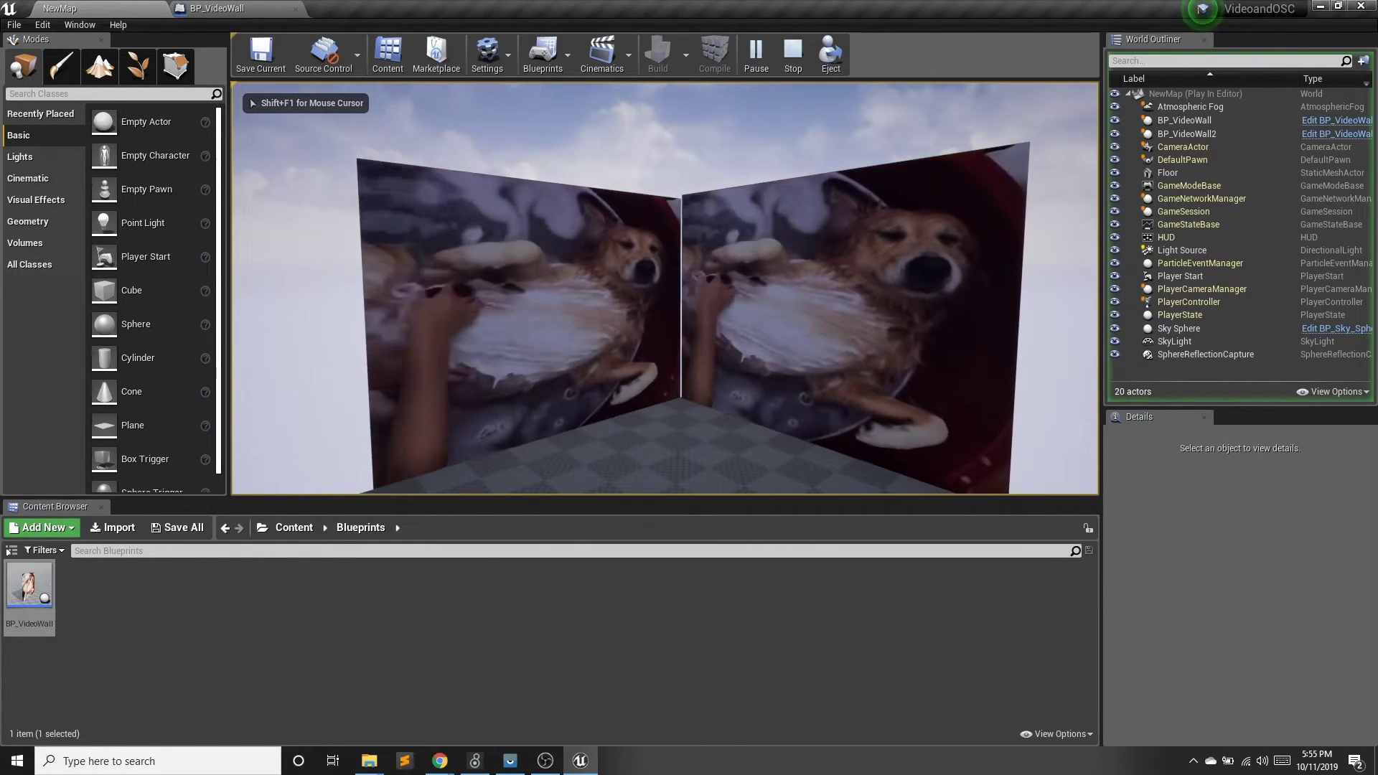
pyautogui.hotkey('alt', 'Tab')
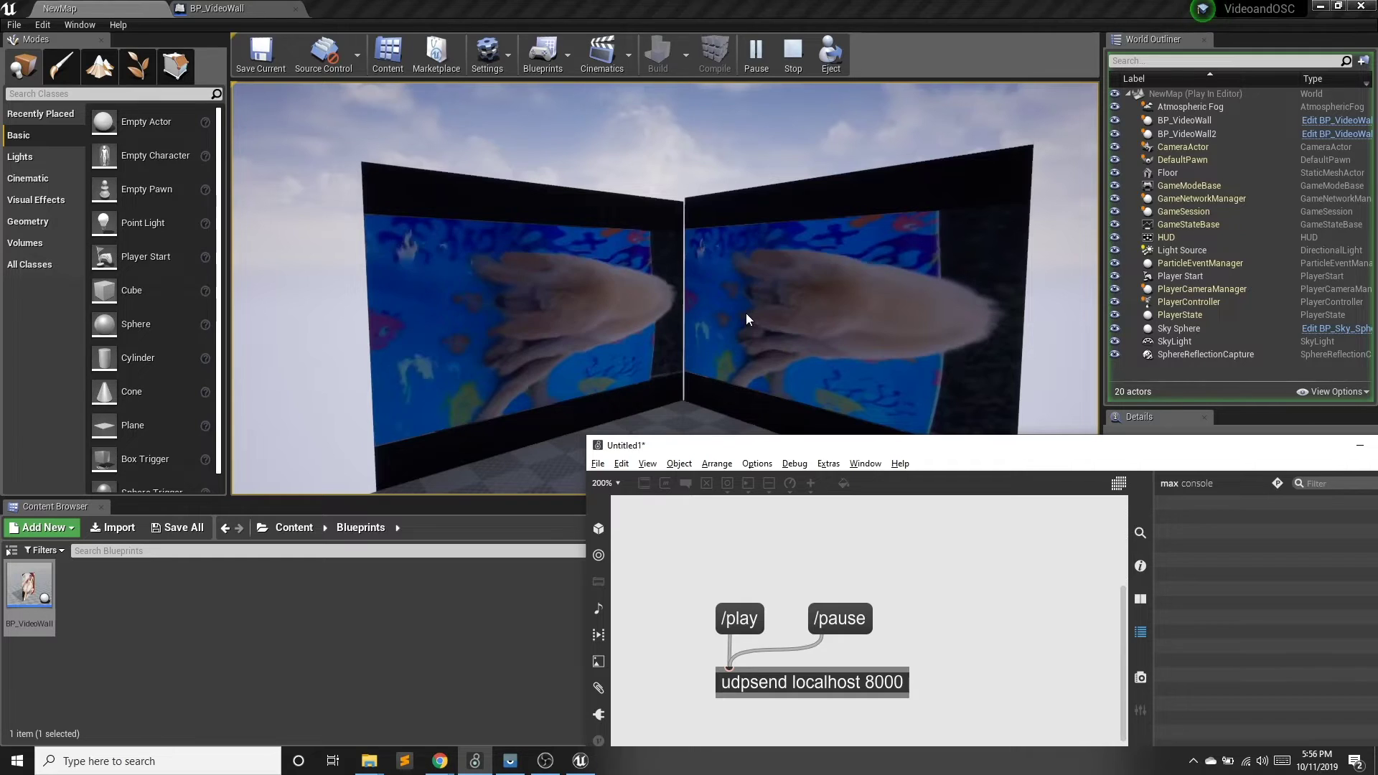
pyautogui.click(850, 617)
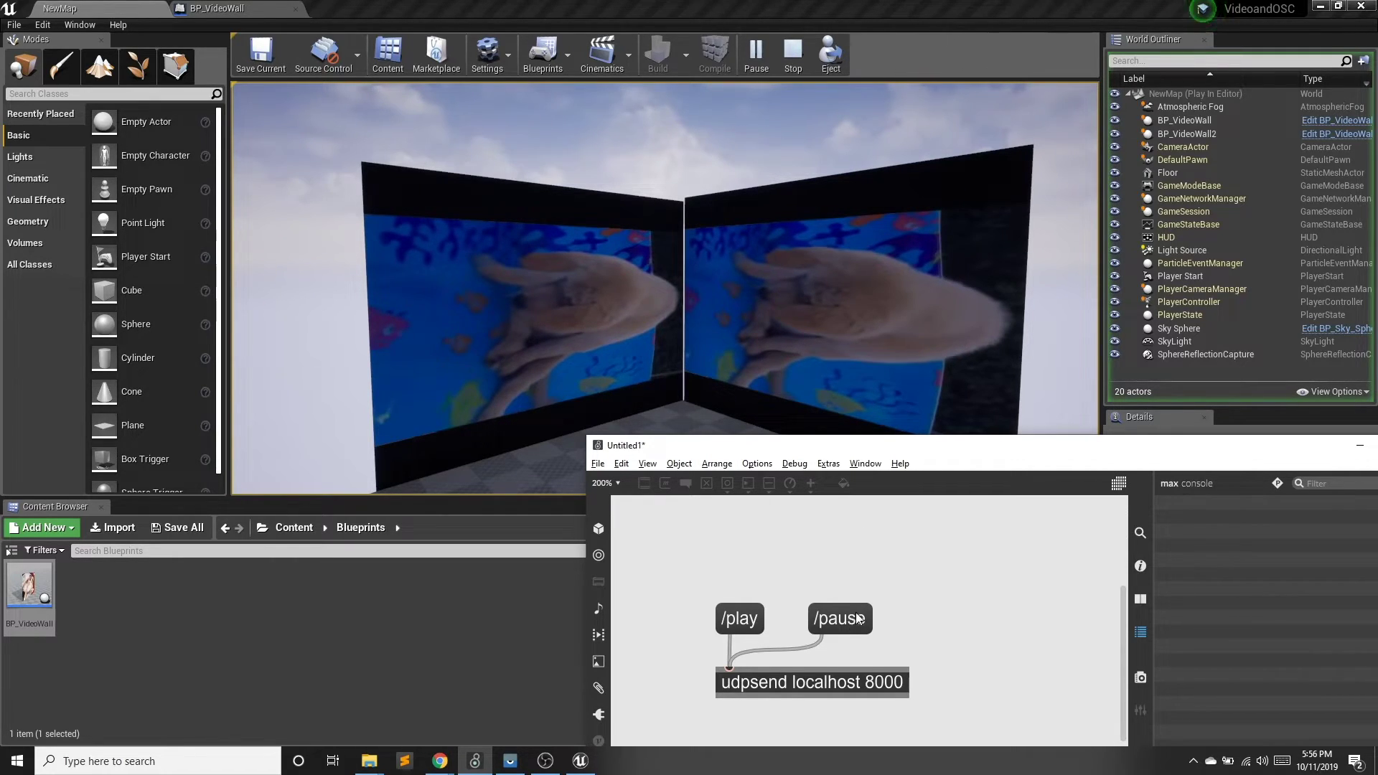
pyautogui.click(751, 627)
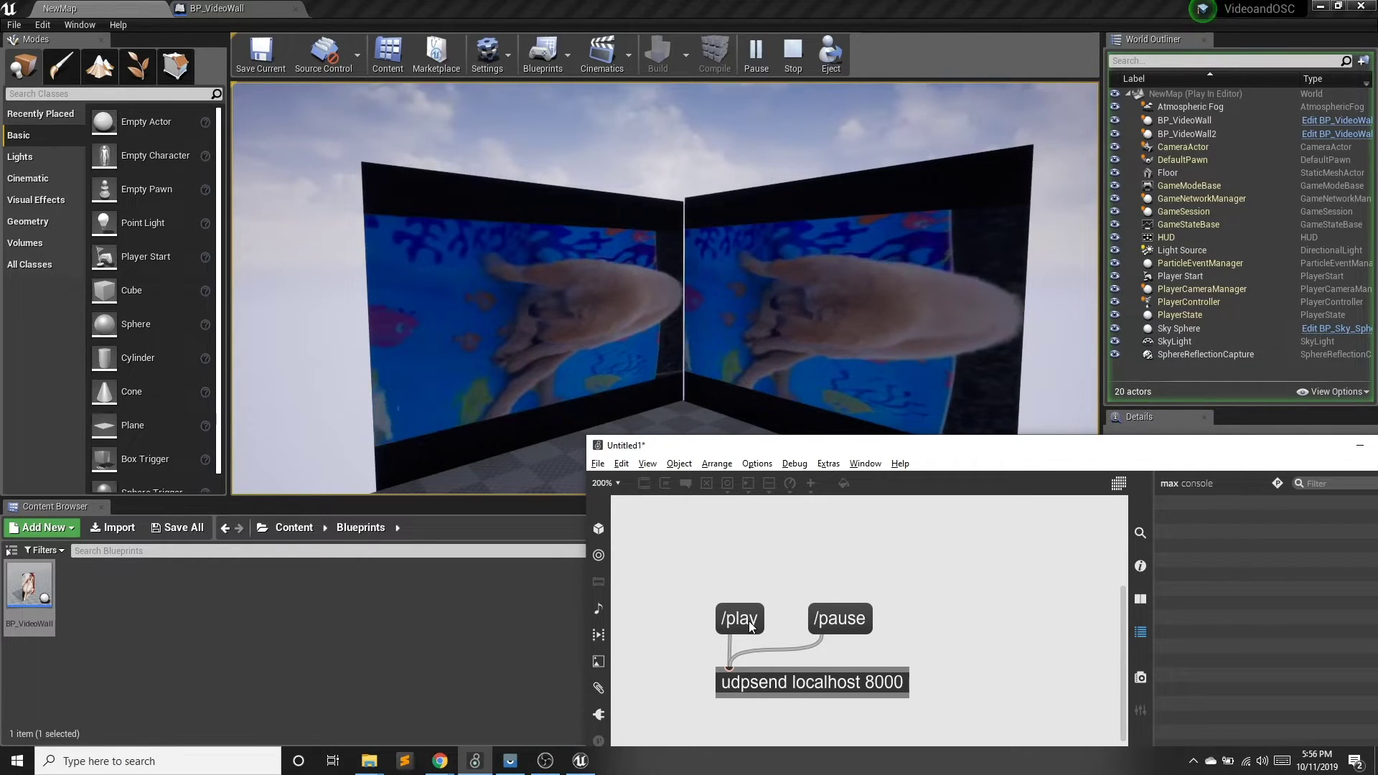
pyautogui.click(846, 620)
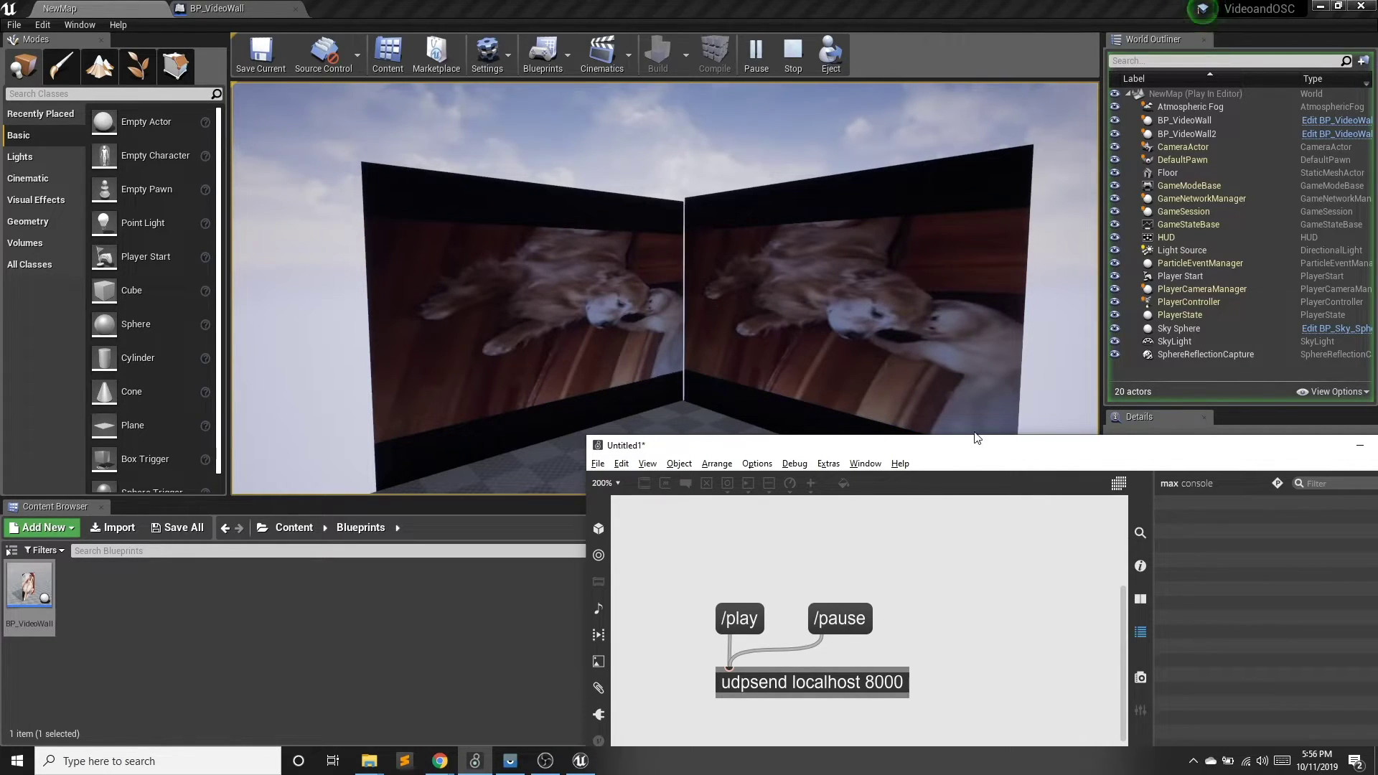
pyautogui.moveTo(992, 453); pyautogui.dragTo(594, 434)
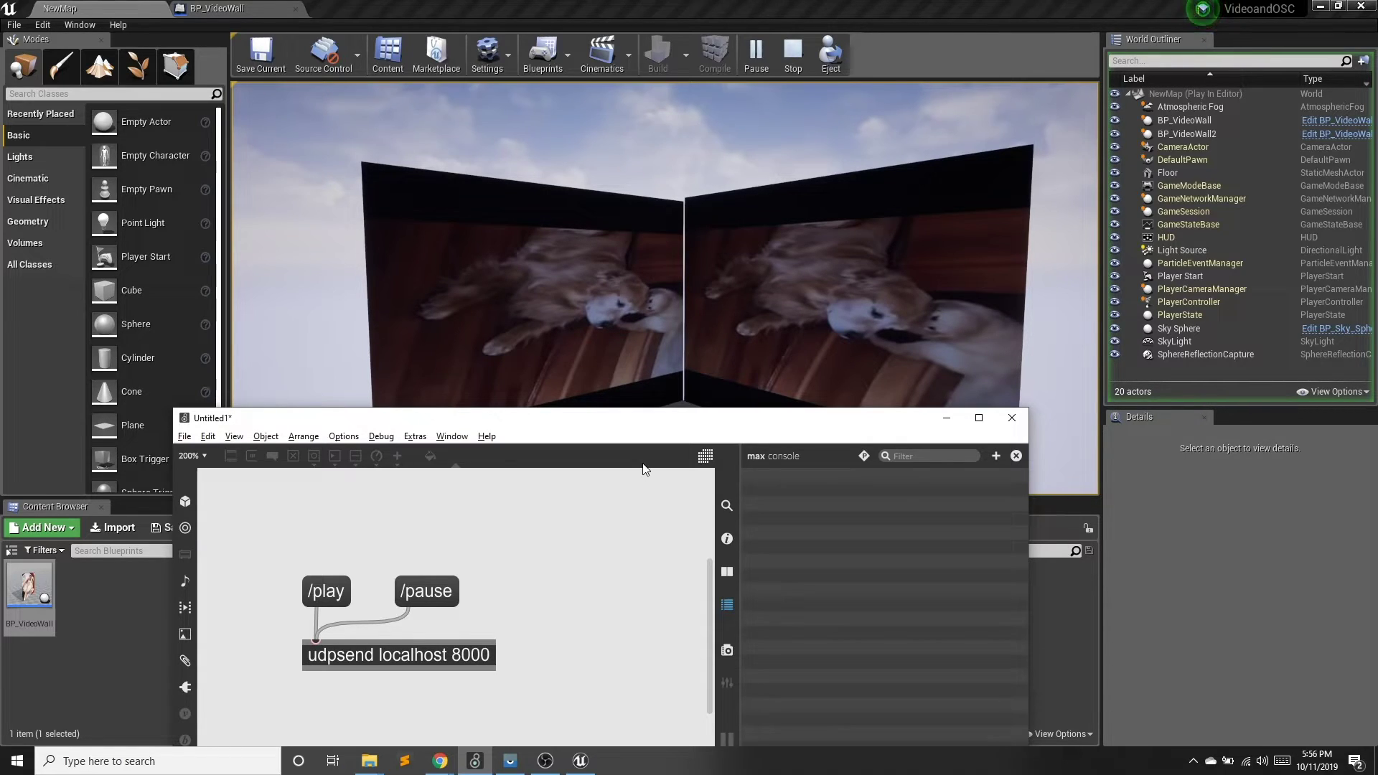
pyautogui.moveTo(430, 418); pyautogui.dragTo(374, 285)
# Discard the Max patch, then open TouchOSC's OSC connection settings (incoming port 9000) in Vysor.
pyautogui.click(953, 288)
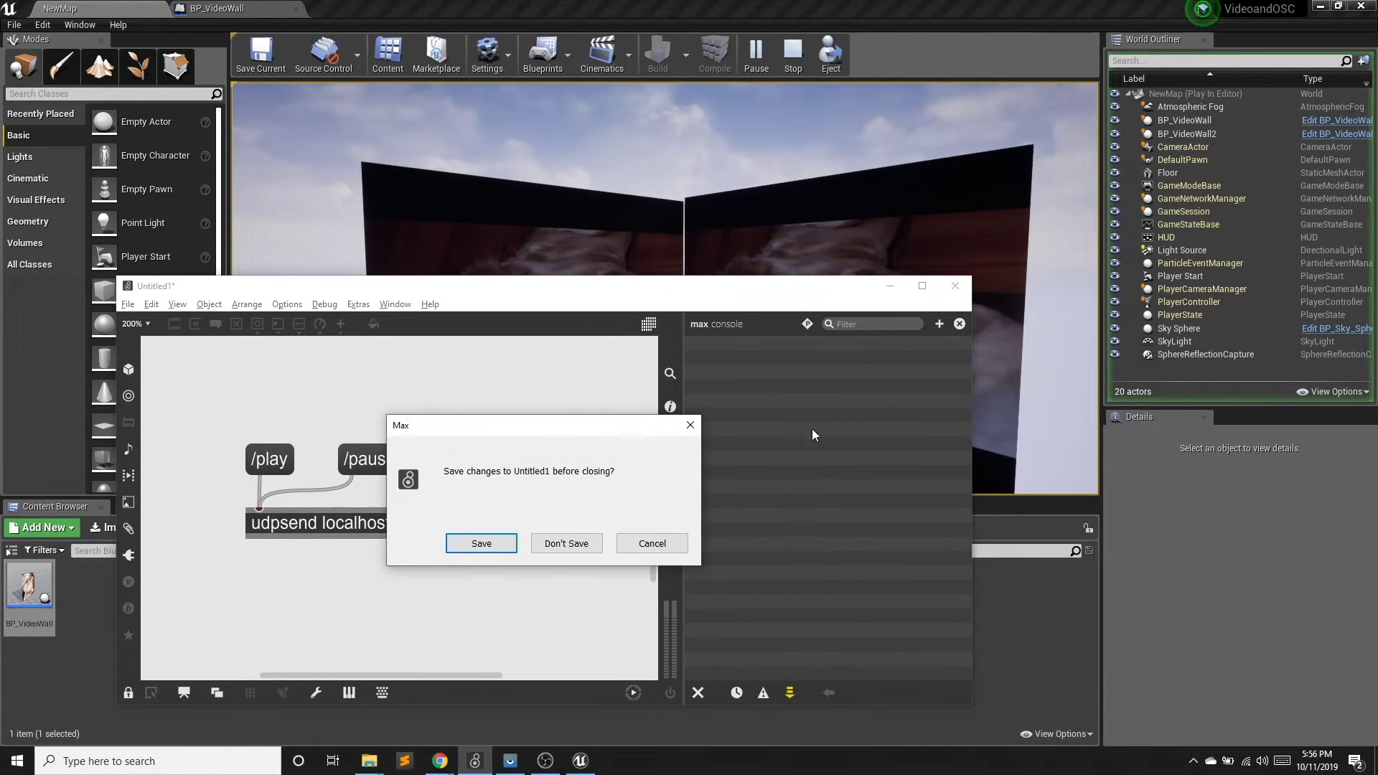
pyautogui.click(577, 543)
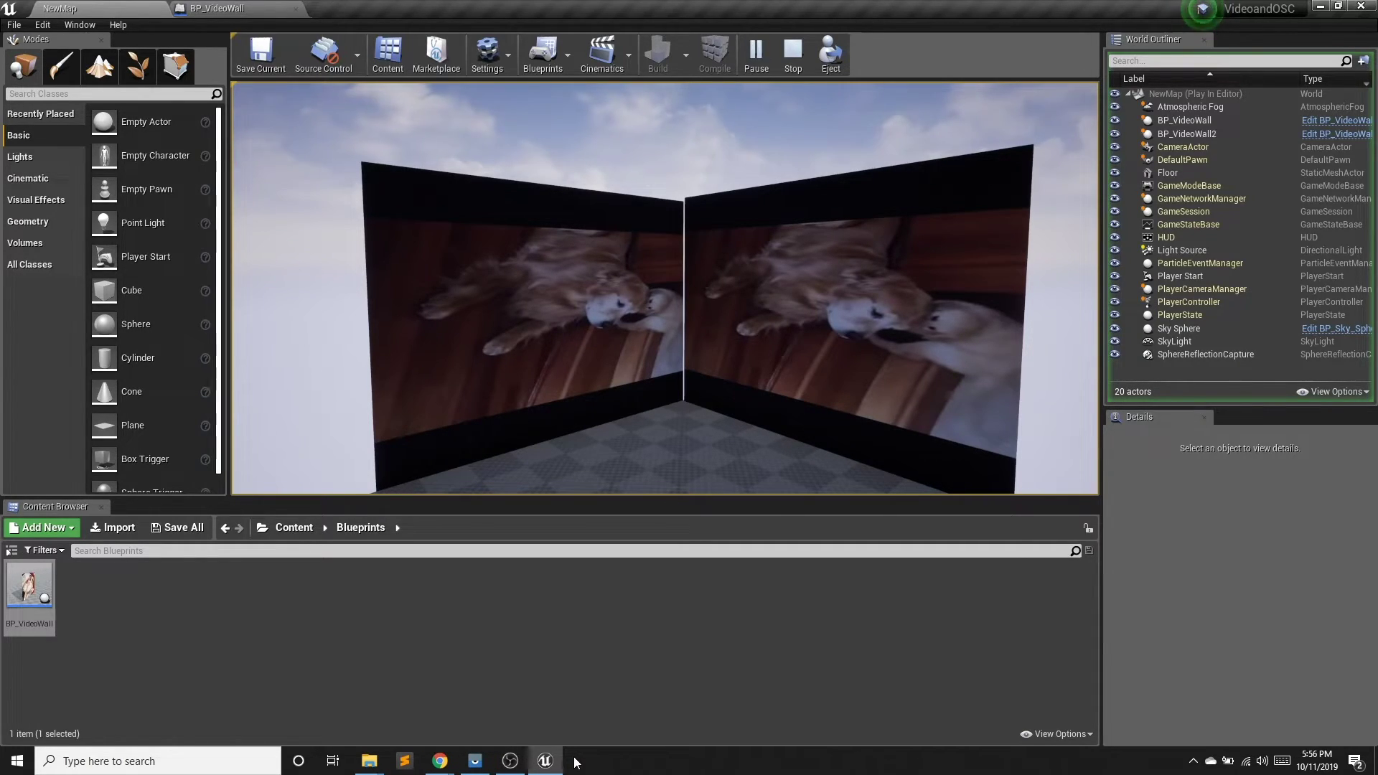
pyautogui.click(474, 761)
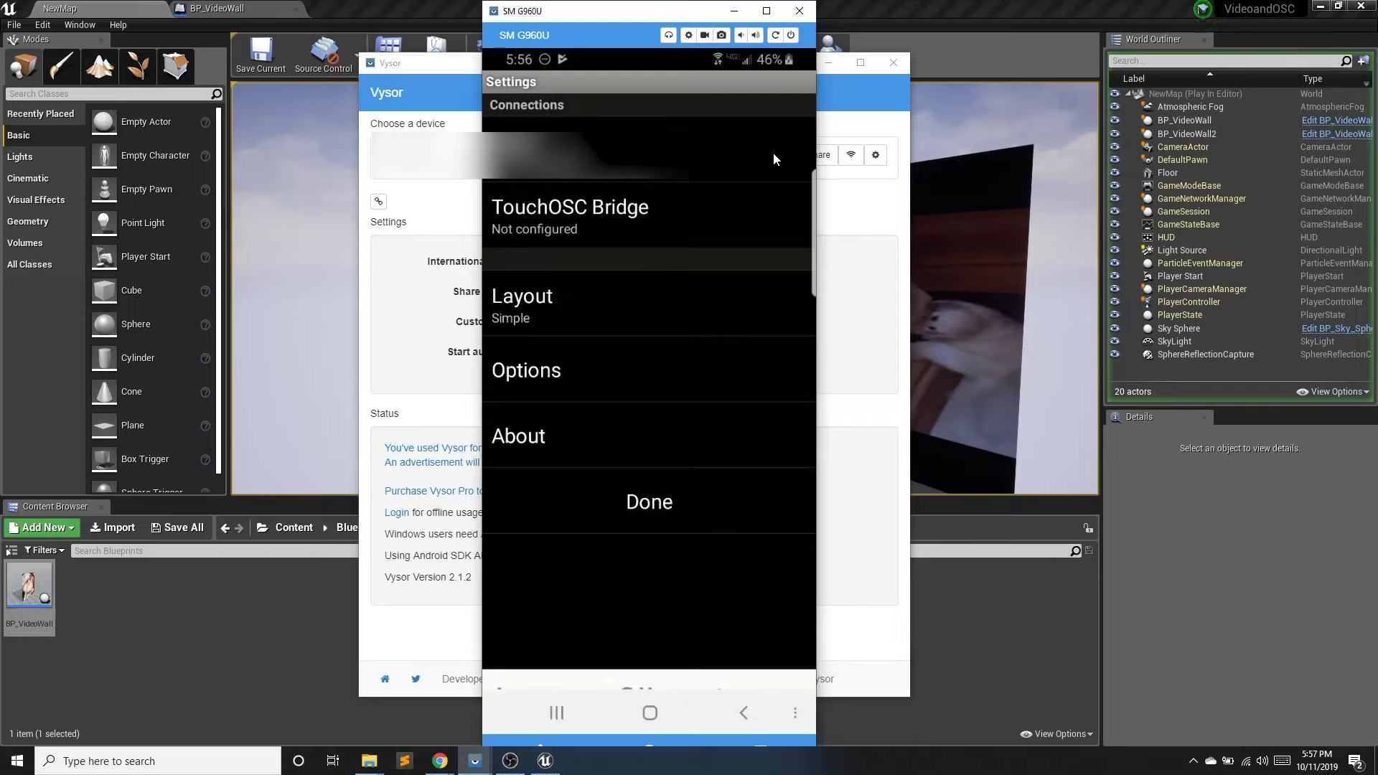
pyautogui.click(773, 152)
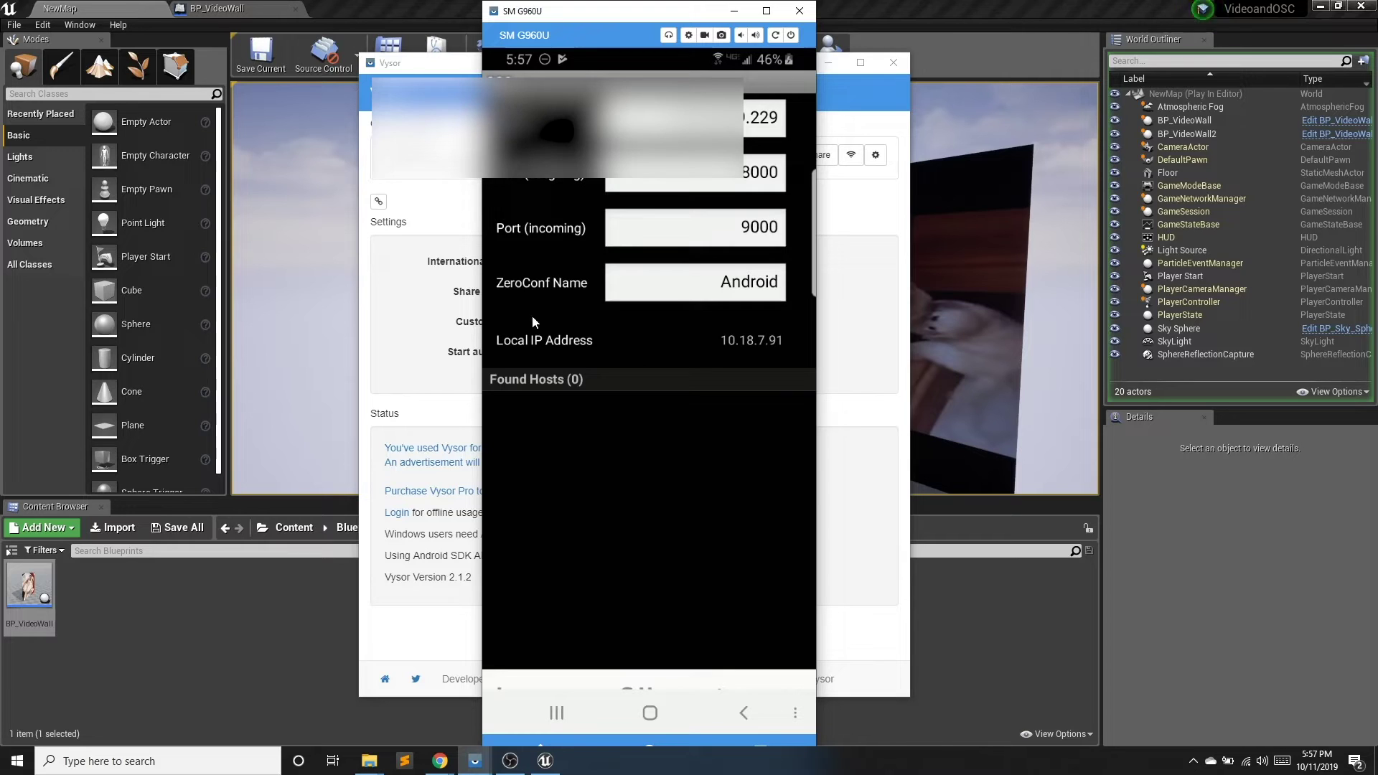
# Open Command Prompt to check the PC's Wi-Fi IP address, then minimise it.
pyautogui.click(113, 762)
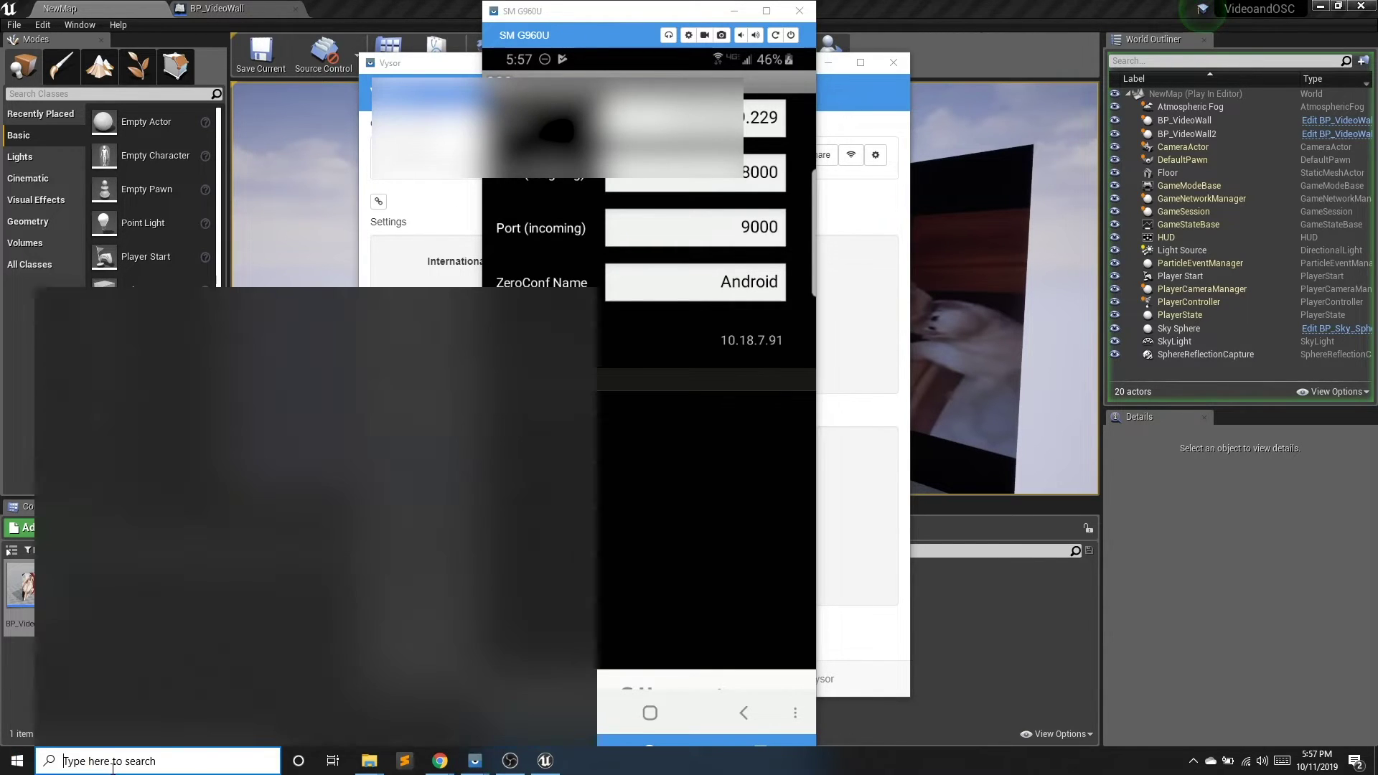
pyautogui.write('command')
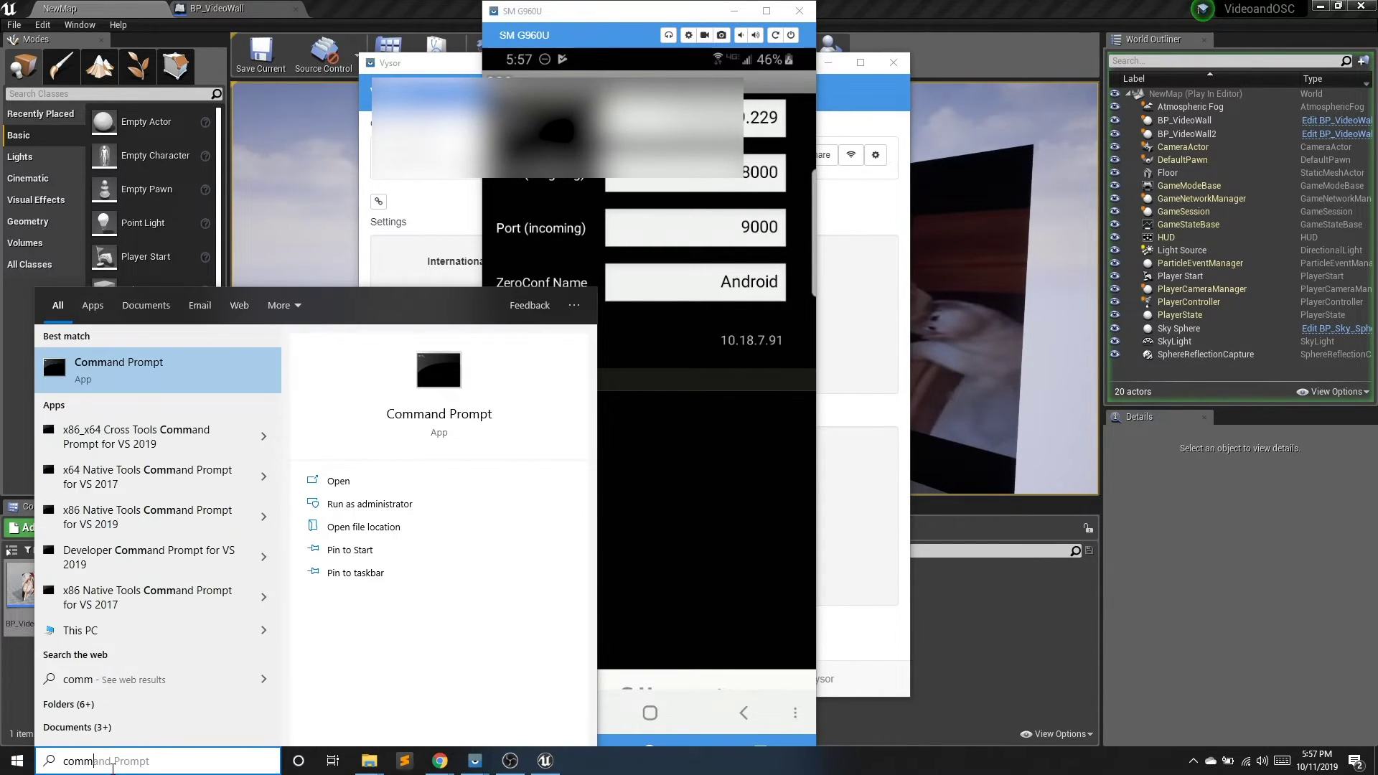
pyautogui.press('Return')
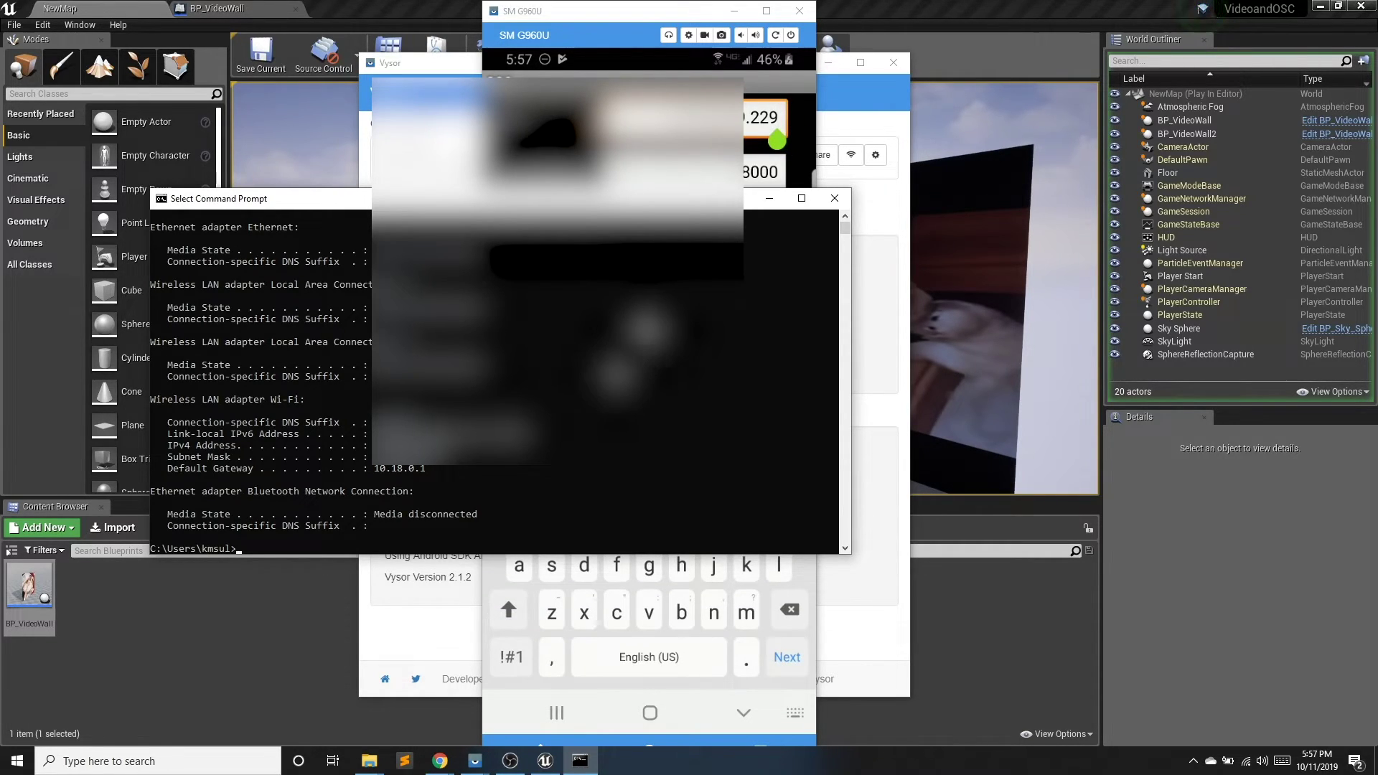
pyautogui.click(768, 203)
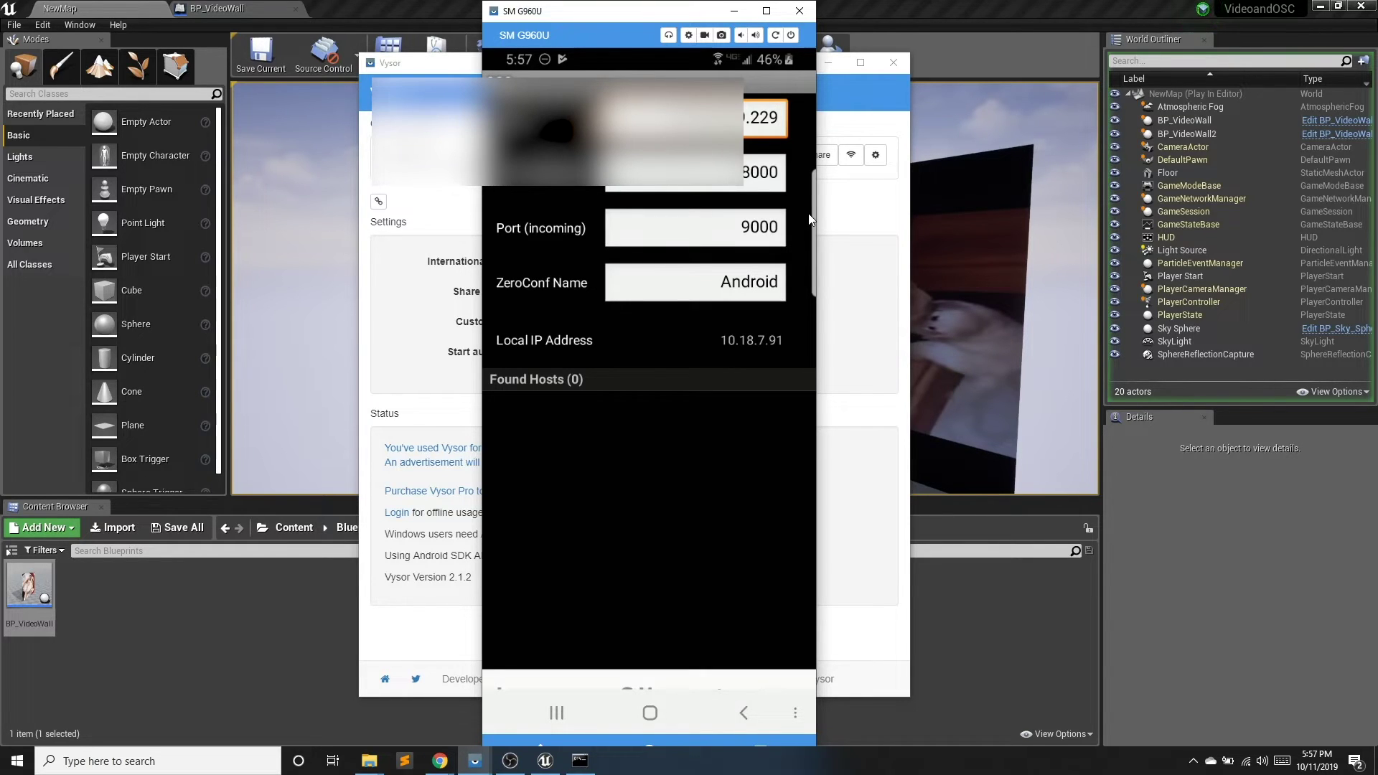
# Return the phone to TouchOSC's layout, launch Max 8, and move the phone mirror right.
pyautogui.rightClick(810, 219)
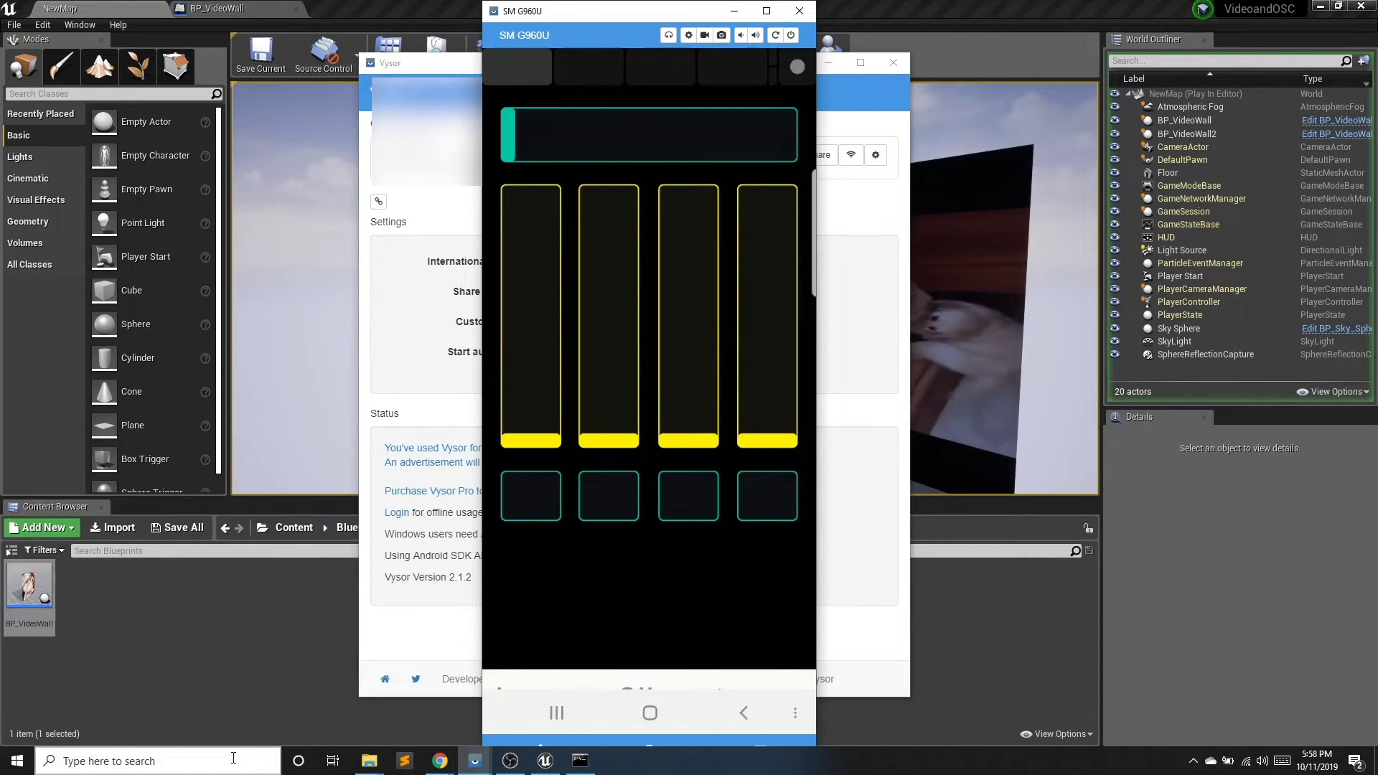
pyautogui.click(229, 758)
pyautogui.write('max')
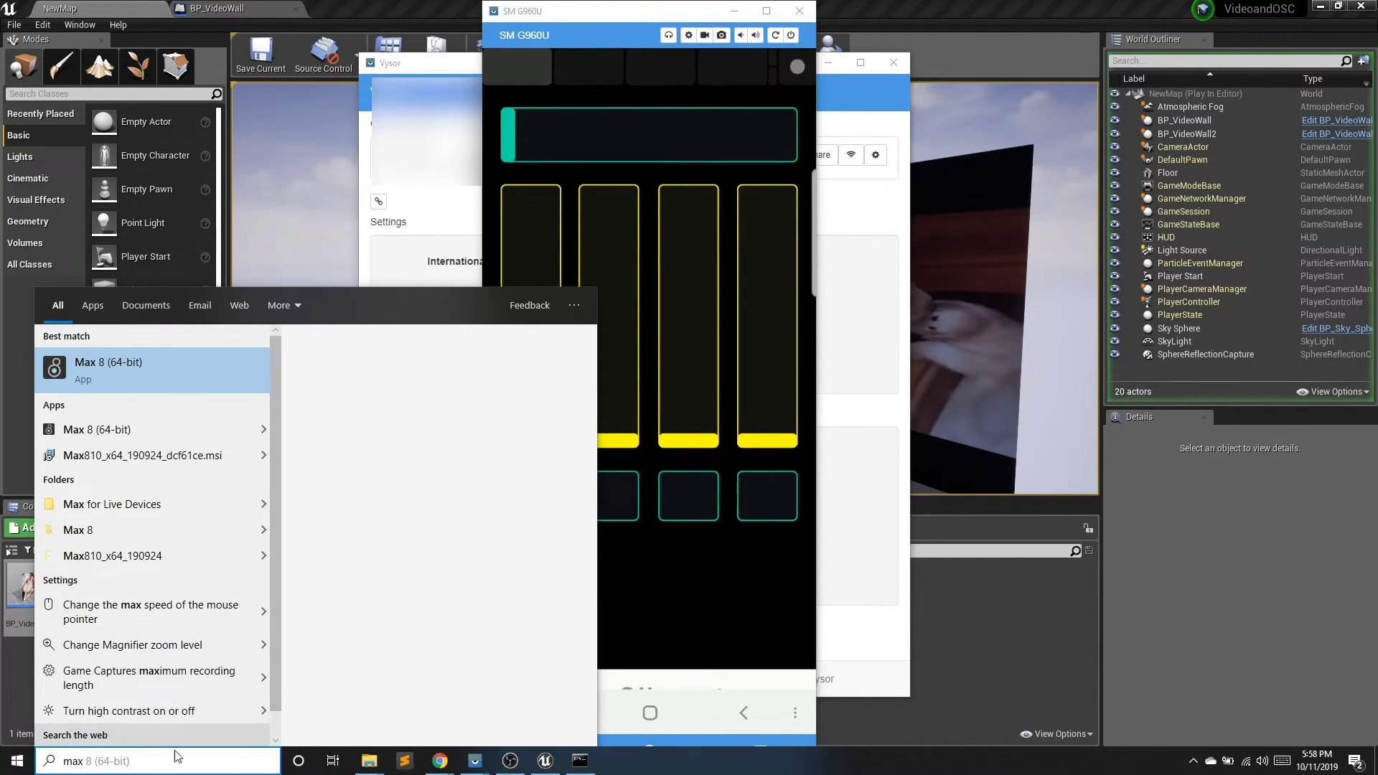
pyautogui.press('Return')
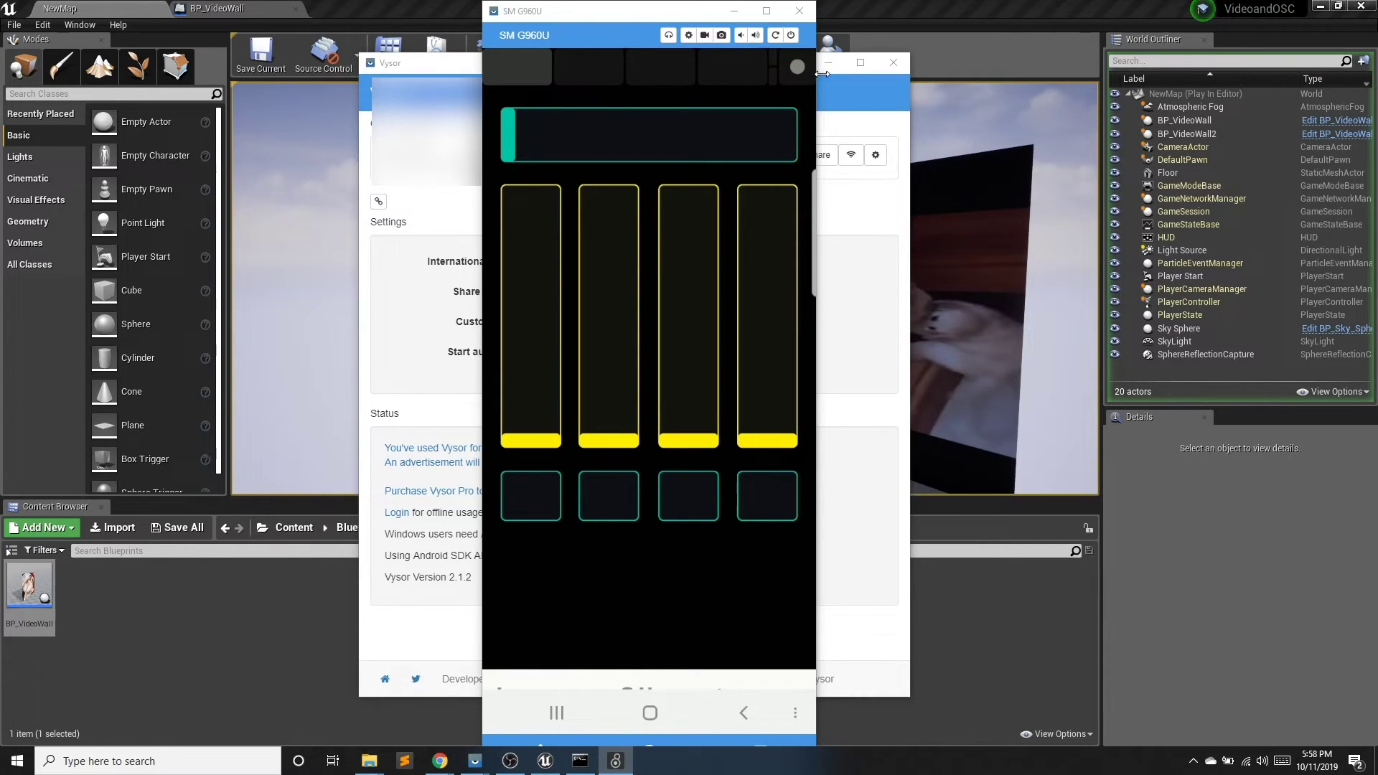
pyautogui.click(273, 465)
pyautogui.moveTo(666, 11); pyautogui.dragTo(1212, 12)
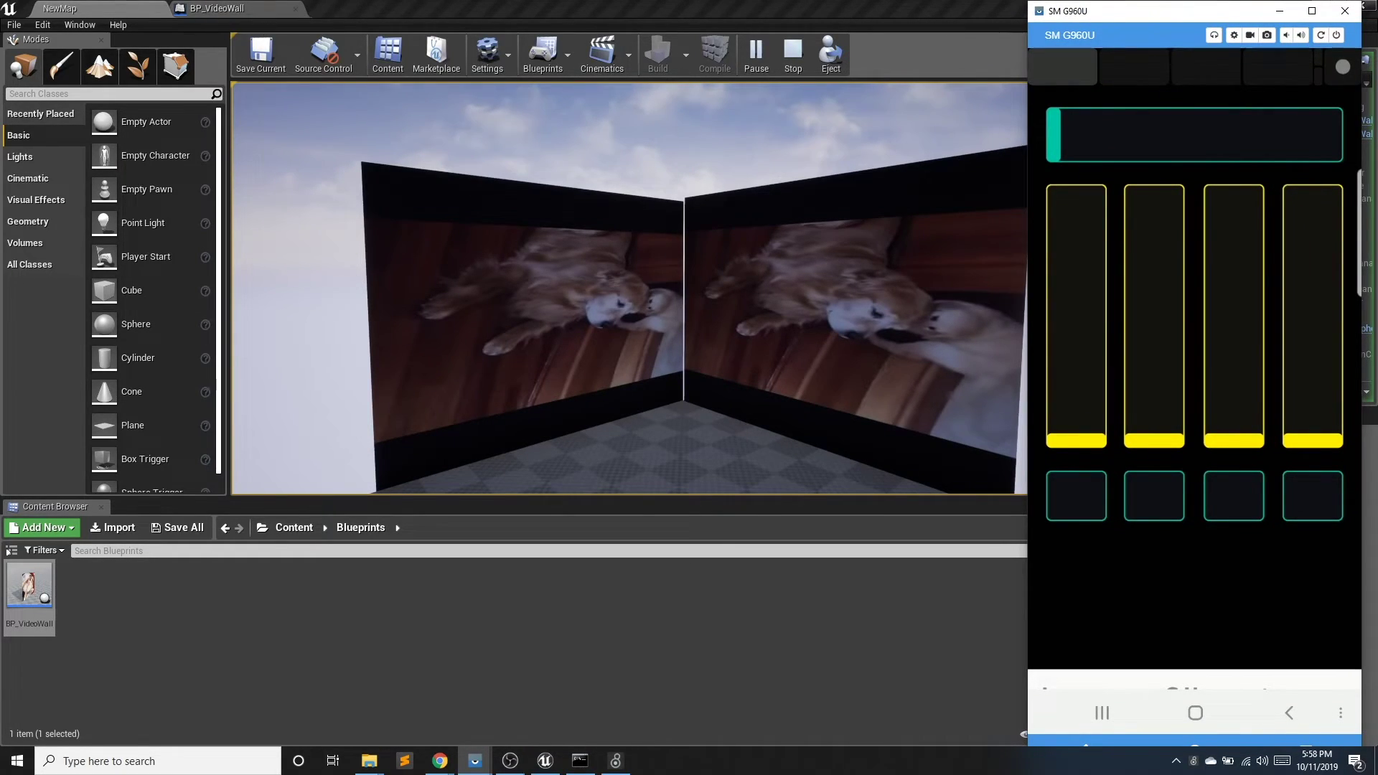
# In a new Max patcher, connect a 'udpreceive 8000' object to a 'print' object.
pyautogui.click(615, 761)
pyautogui.click(535, 39)
pyautogui.click(554, 56)
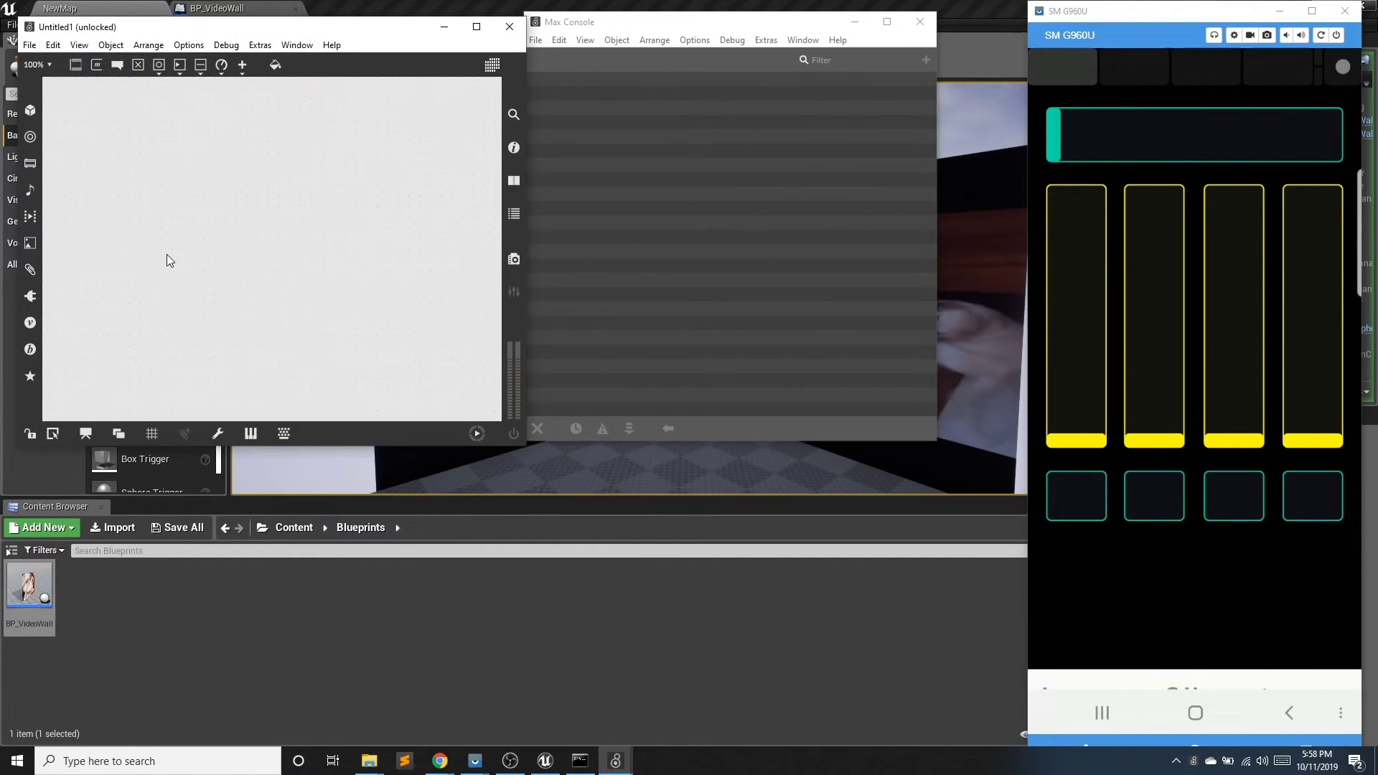
pyautogui.write('n')
pyautogui.write('udpr')
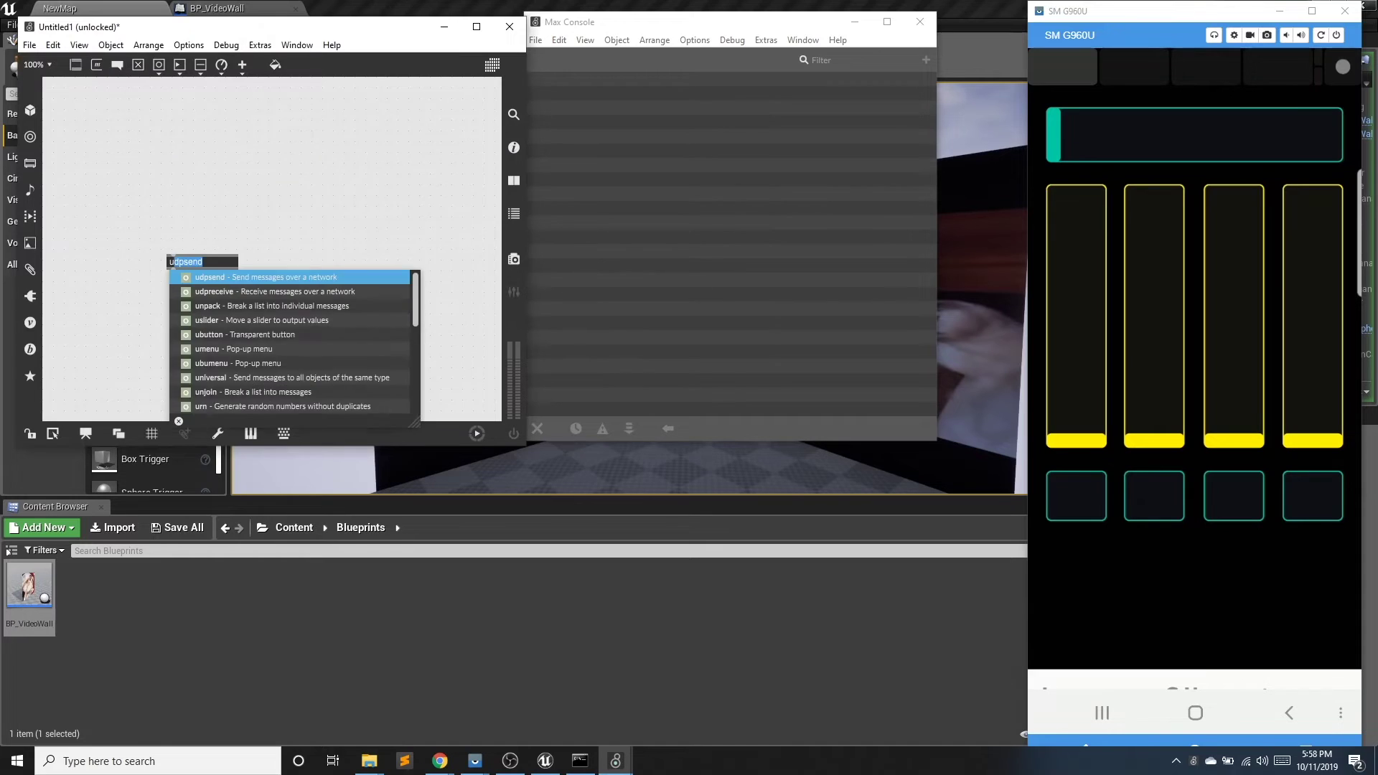
pyautogui.write('eceive 8000')
pyautogui.press('Return')
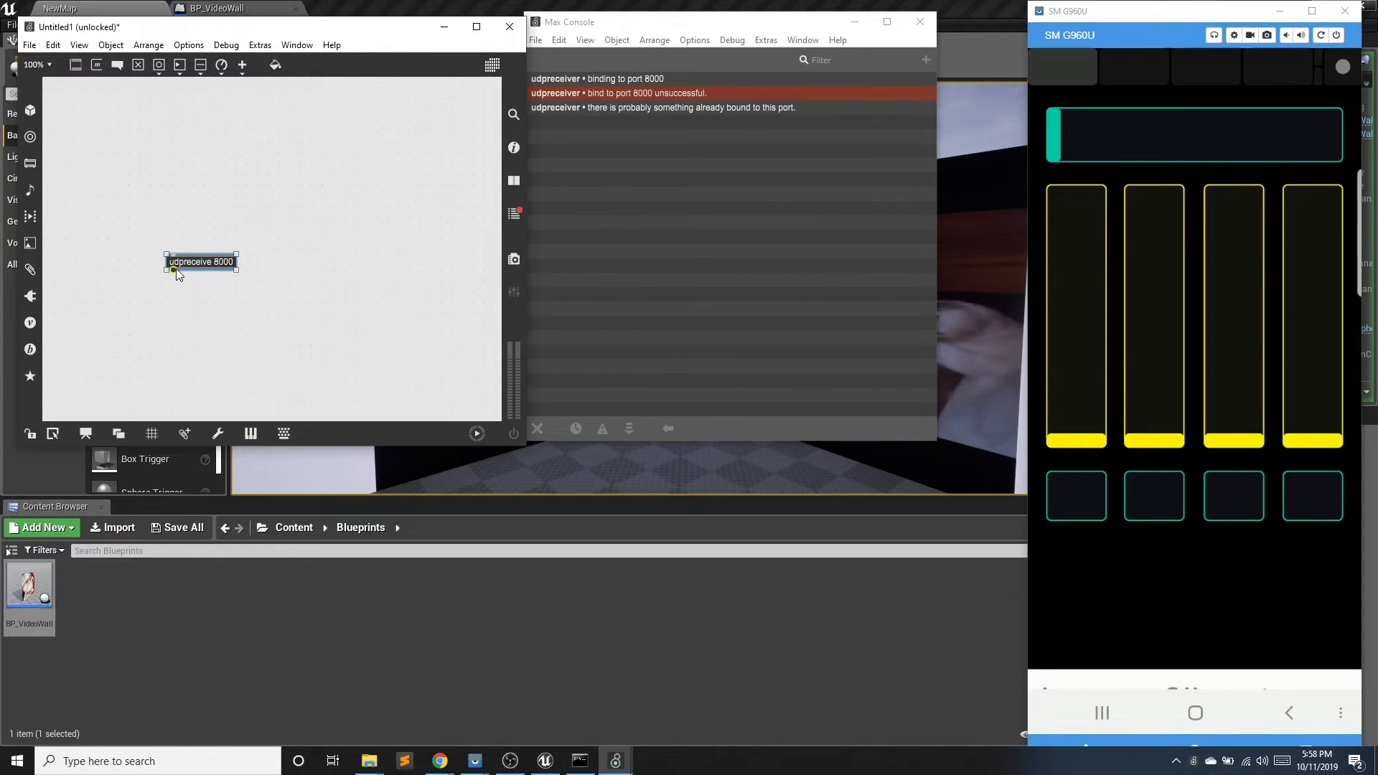
pyautogui.doubleClick(172, 313)
pyautogui.write('pr')
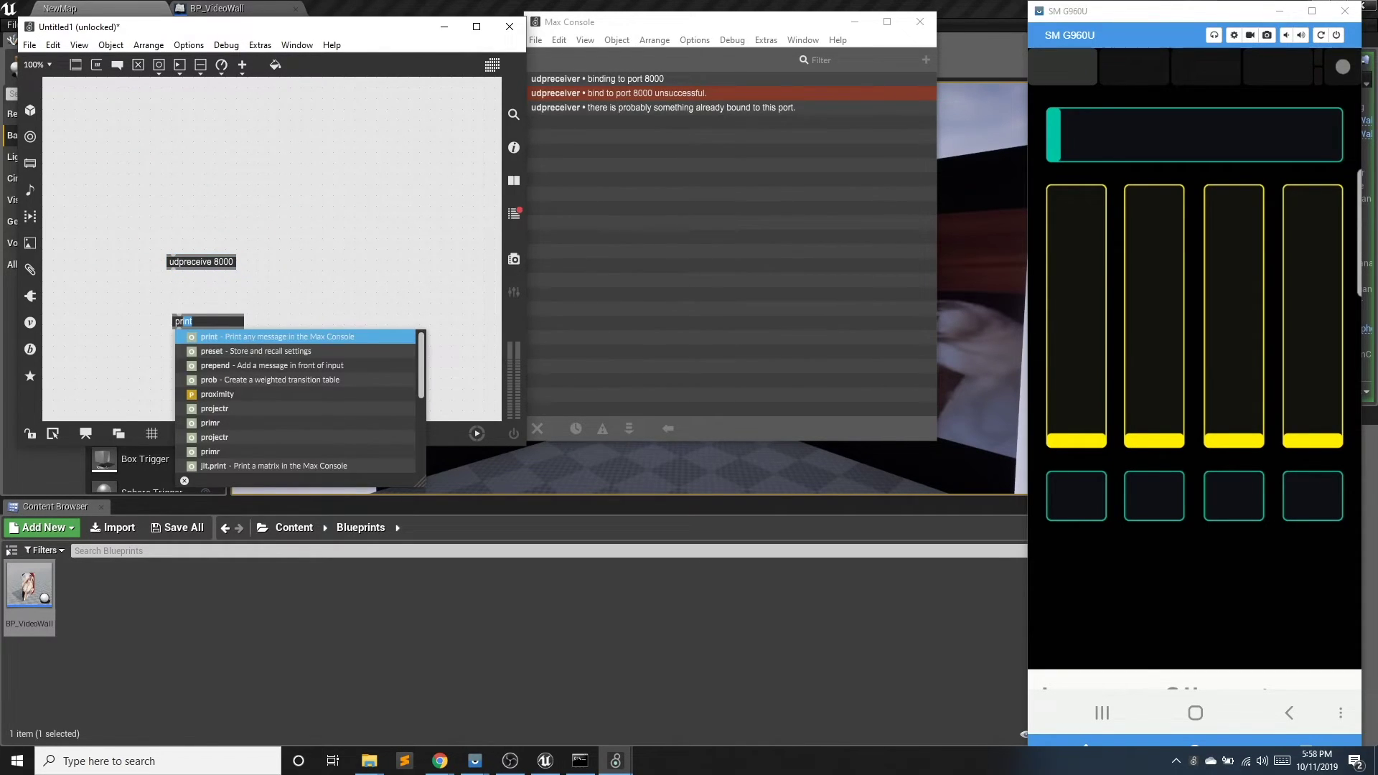
pyautogui.write('int')
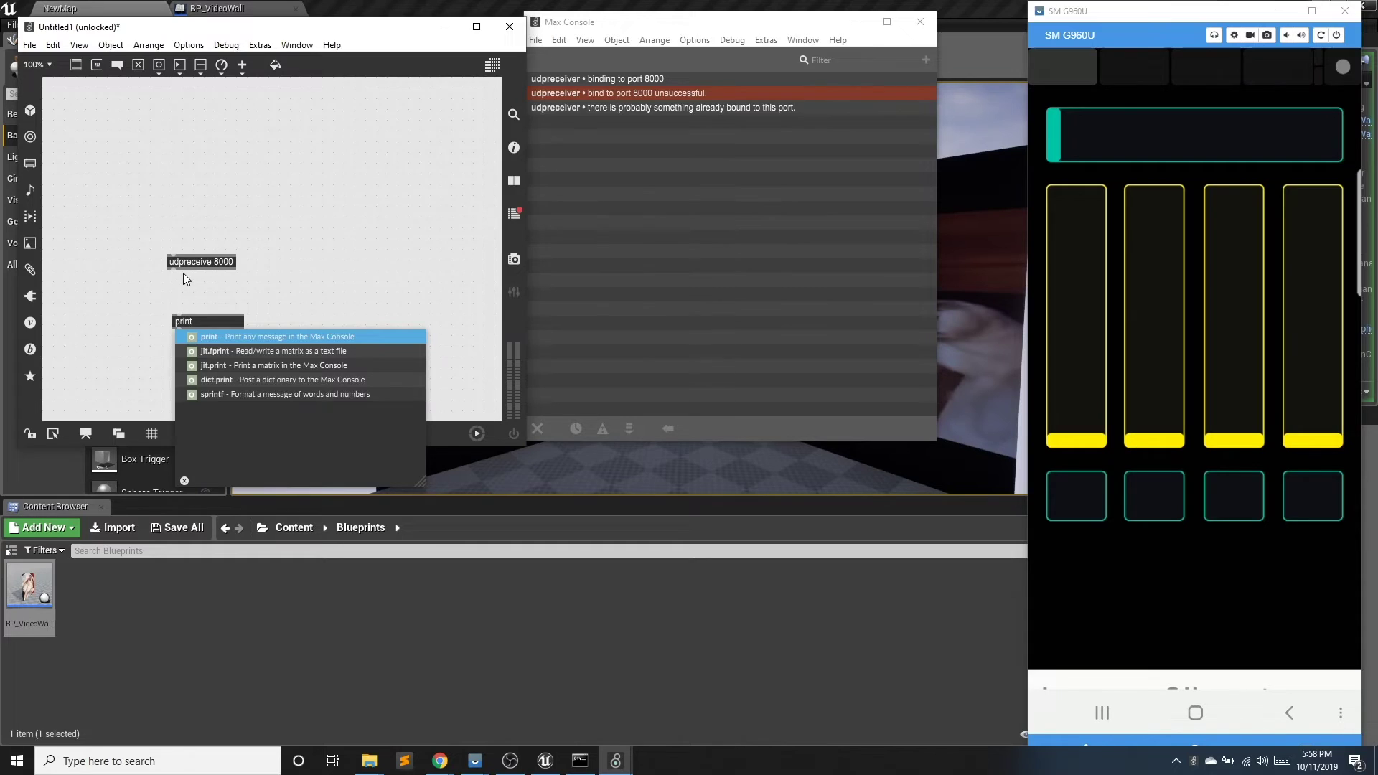
pyautogui.press('Return')
pyautogui.moveTo(175, 270); pyautogui.dragTo(186, 303)
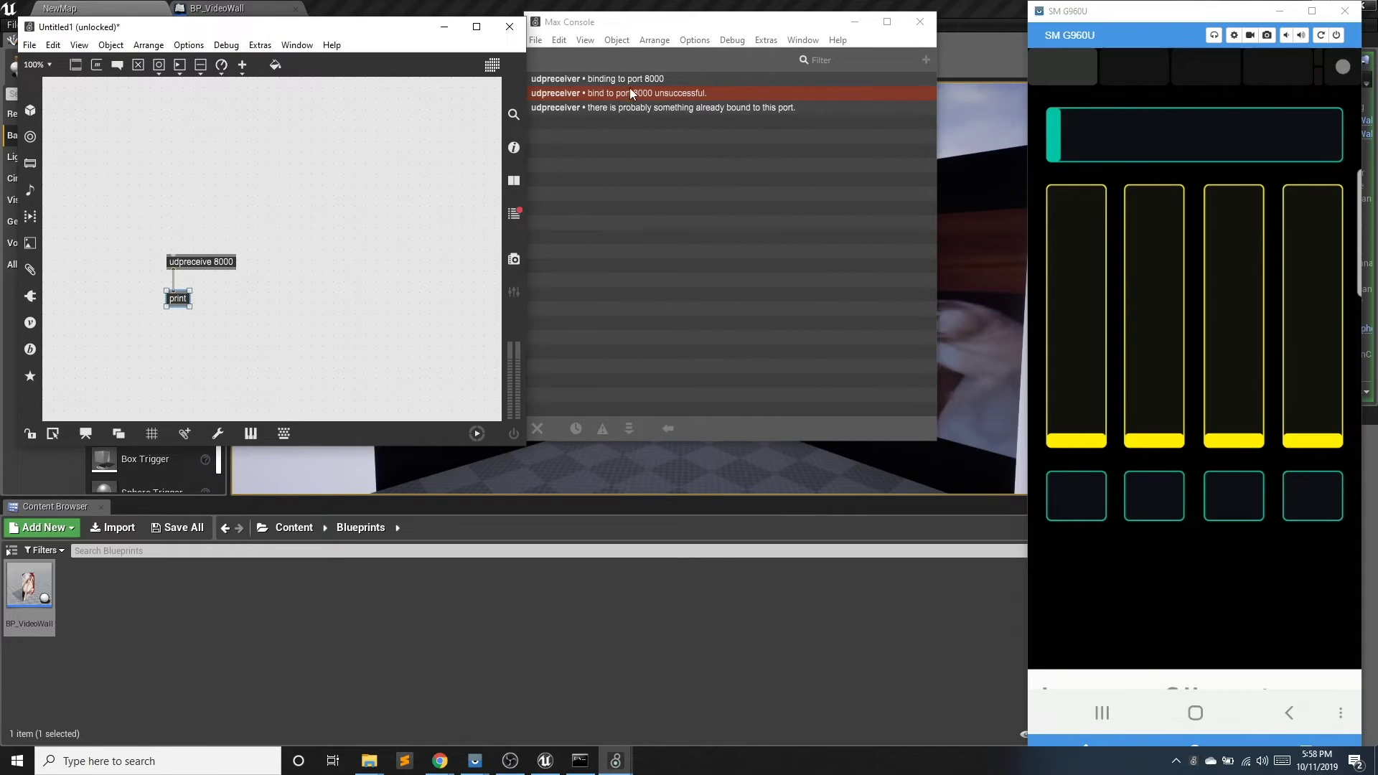
# Change the udpreceive port from 8000 to 8001.
pyautogui.doubleClick(231, 262)
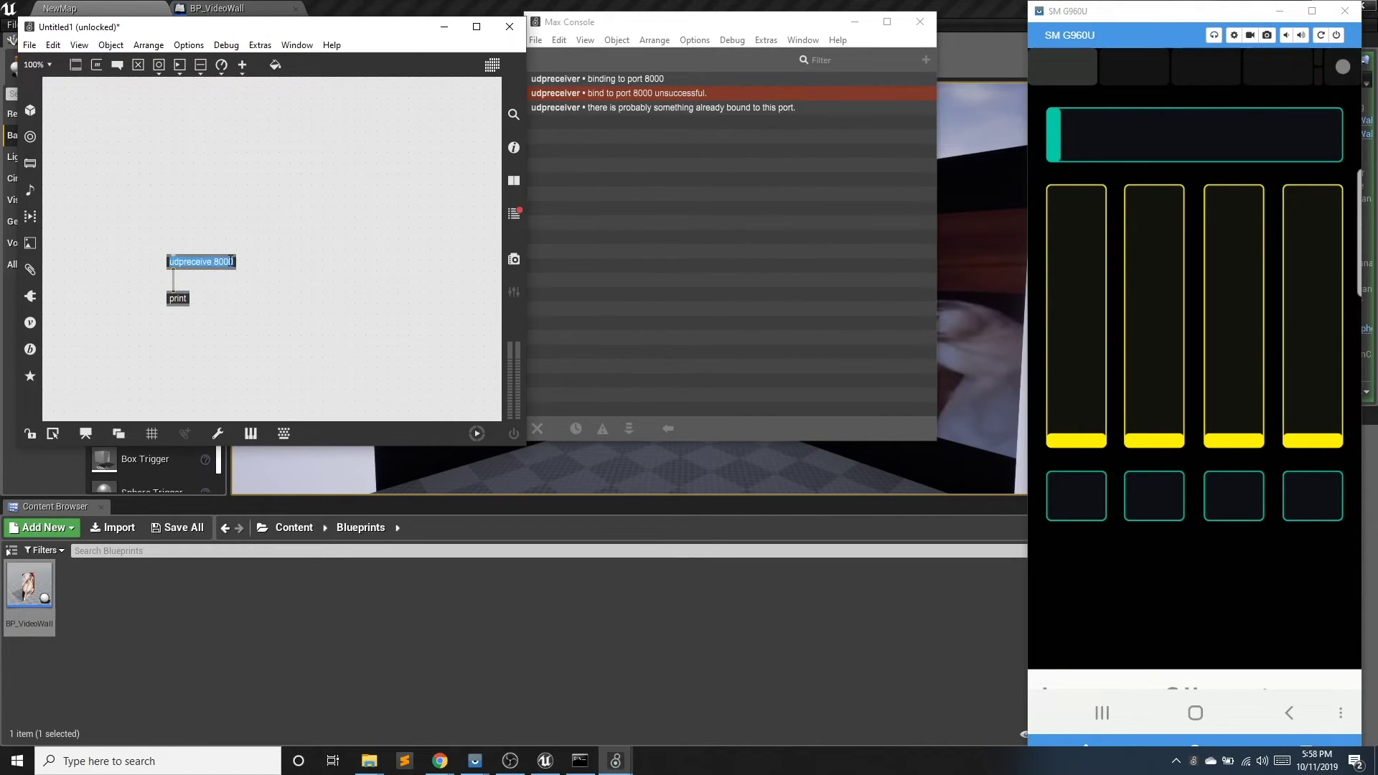
pyautogui.click(231, 262)
pyautogui.press('BackSpace')
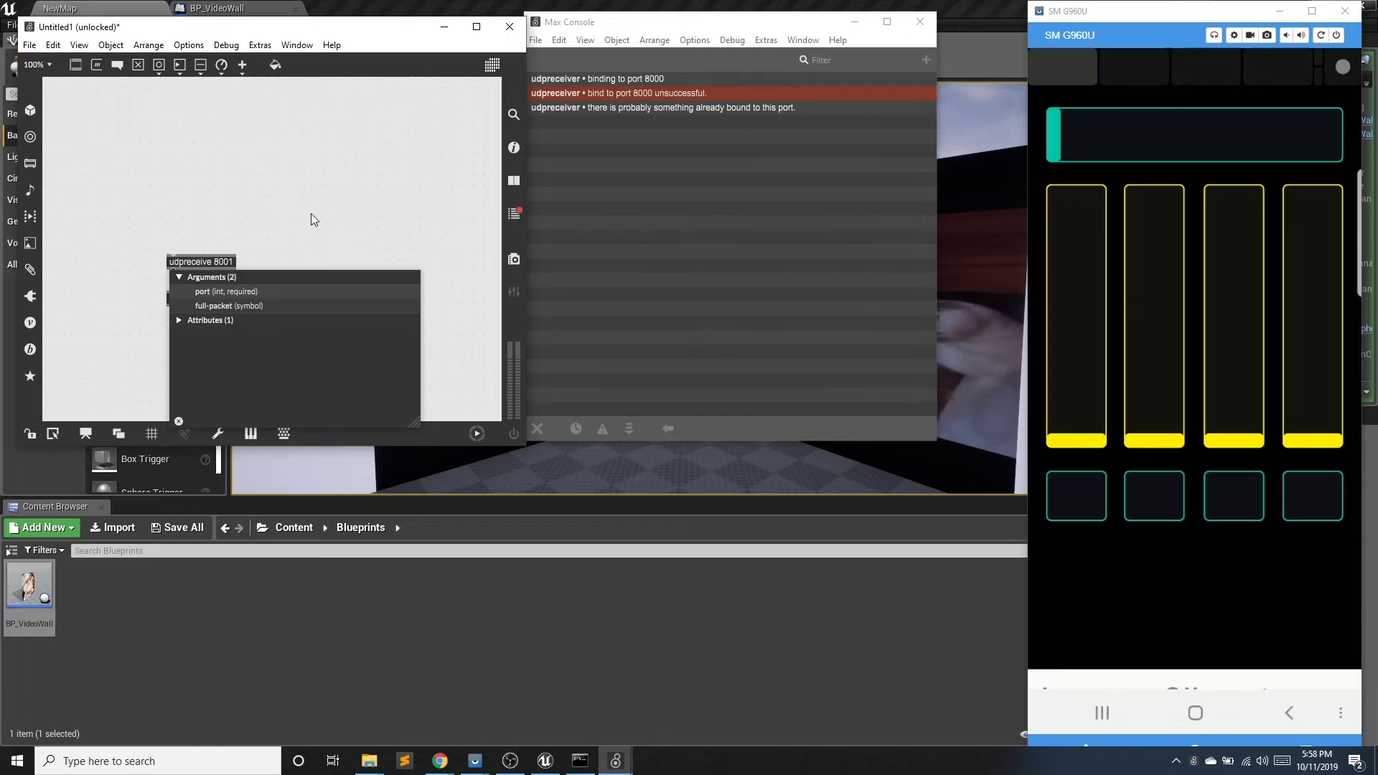
pyautogui.click(312, 215)
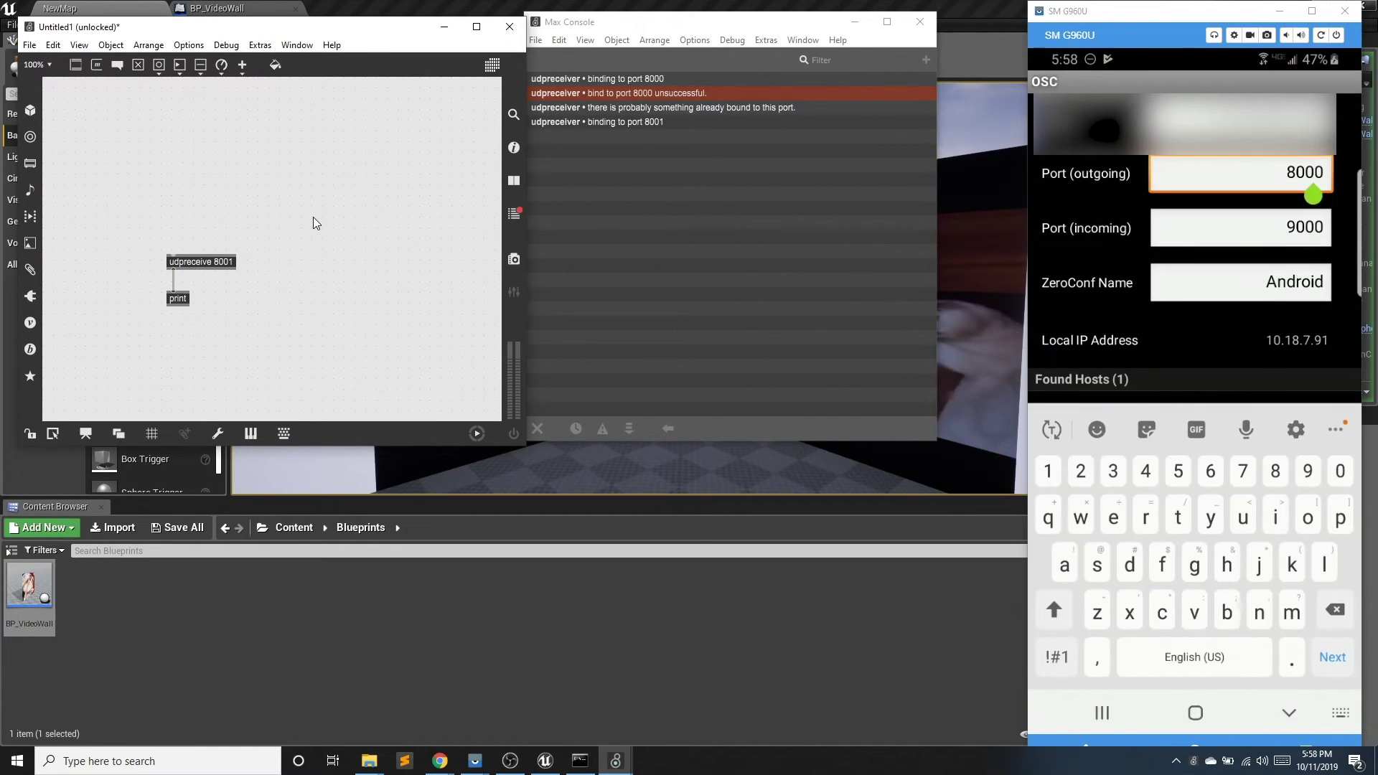
# Set TouchOSC's outgoing port to 8001, check the toggle messages in Max, then minimise the console.
pyautogui.press('BackSpace')
pyautogui.write('1')
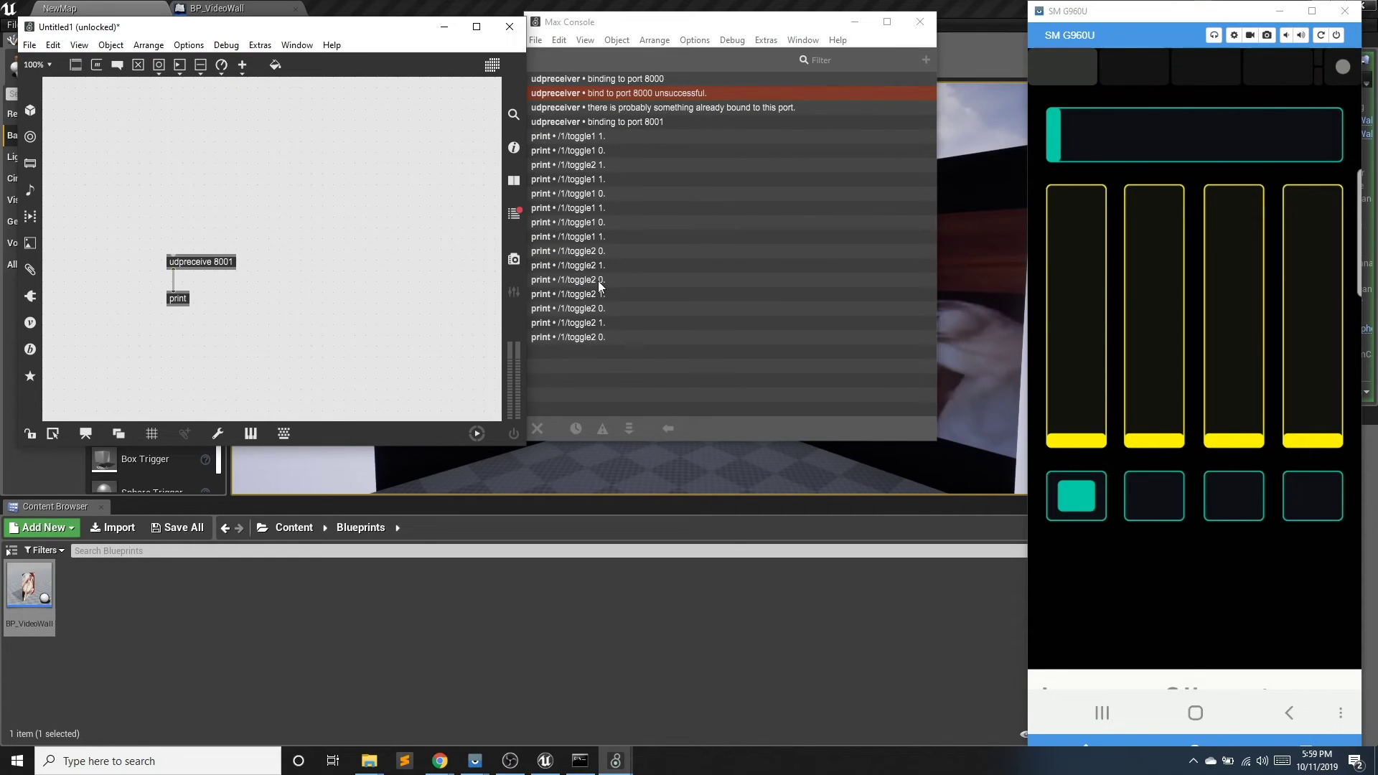
pyautogui.click(854, 22)
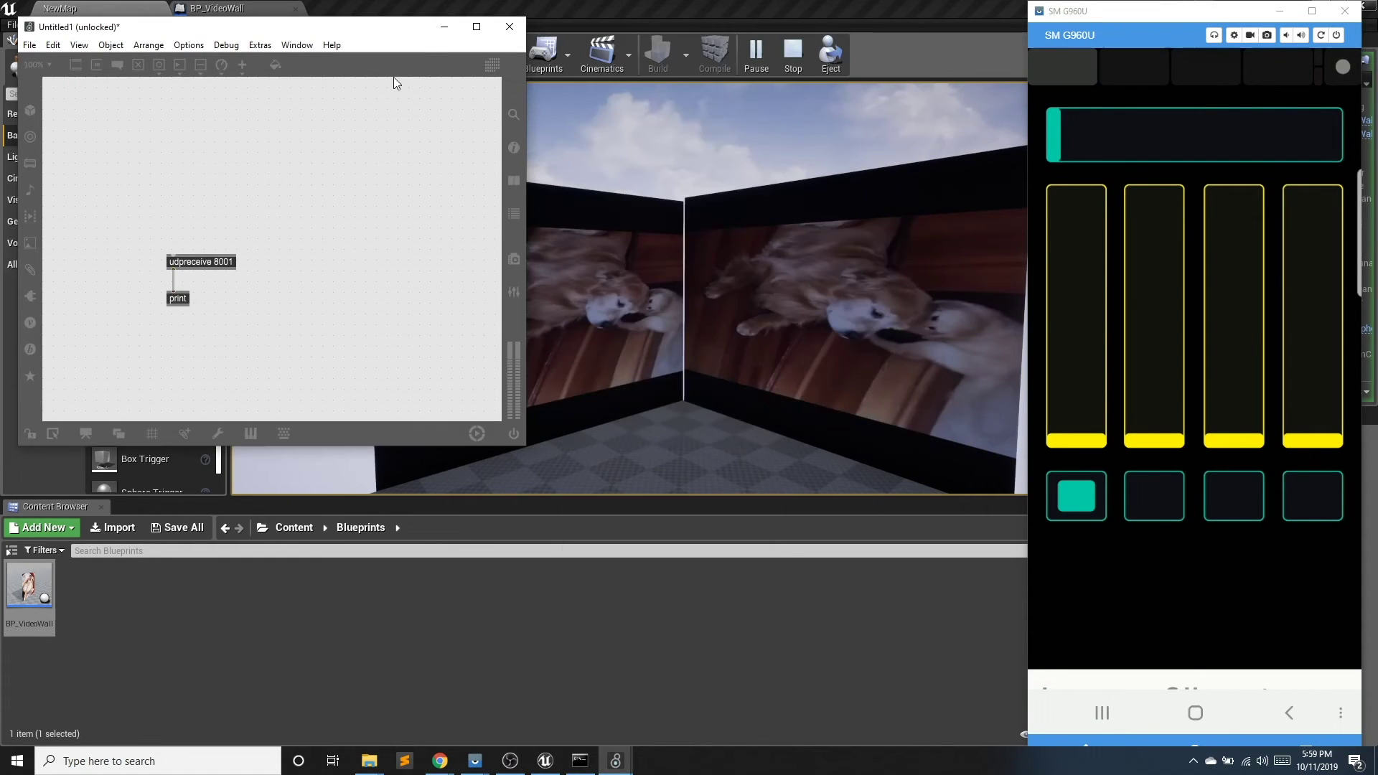
# Close the Max test patch without saving, then stop the Unreal simulation in BP_VideoWall.
pyautogui.click(509, 27)
pyautogui.click(324, 283)
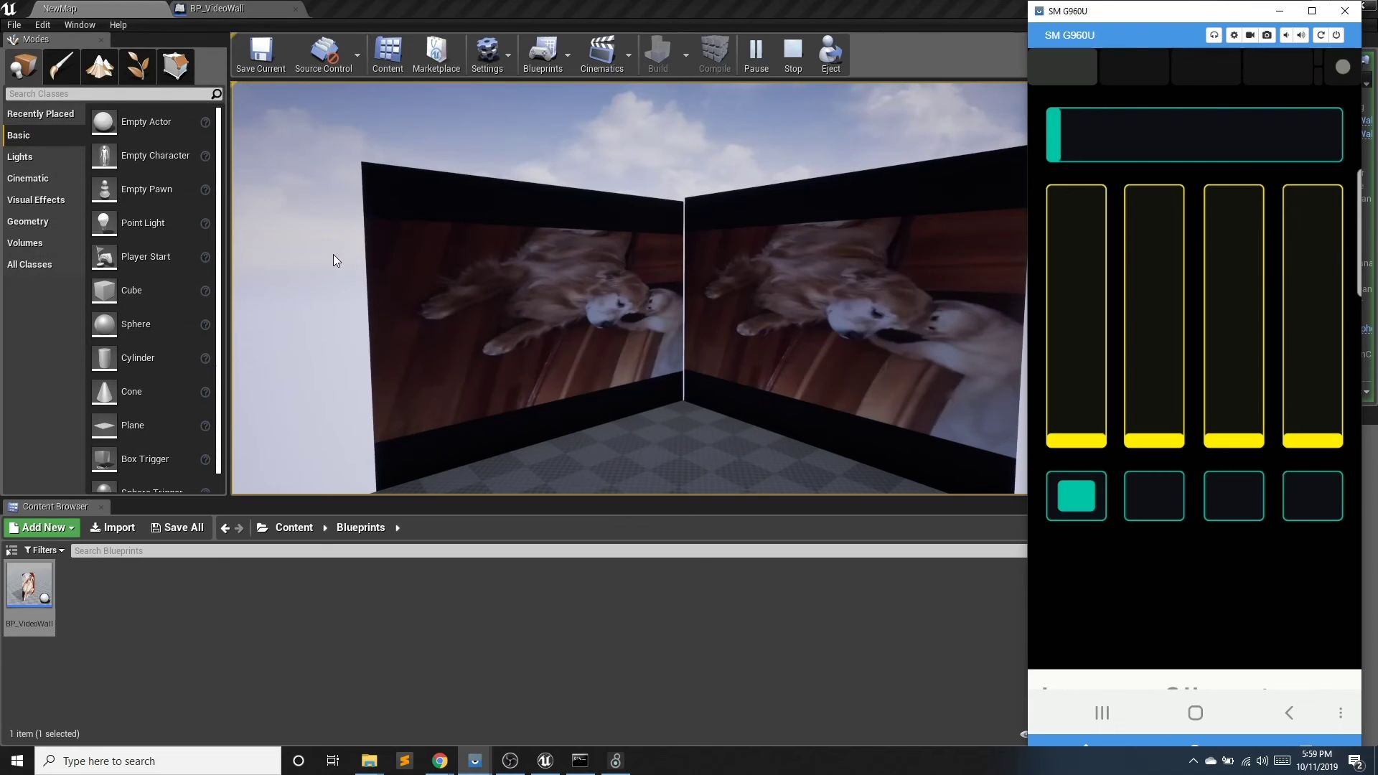
pyautogui.click(244, 10)
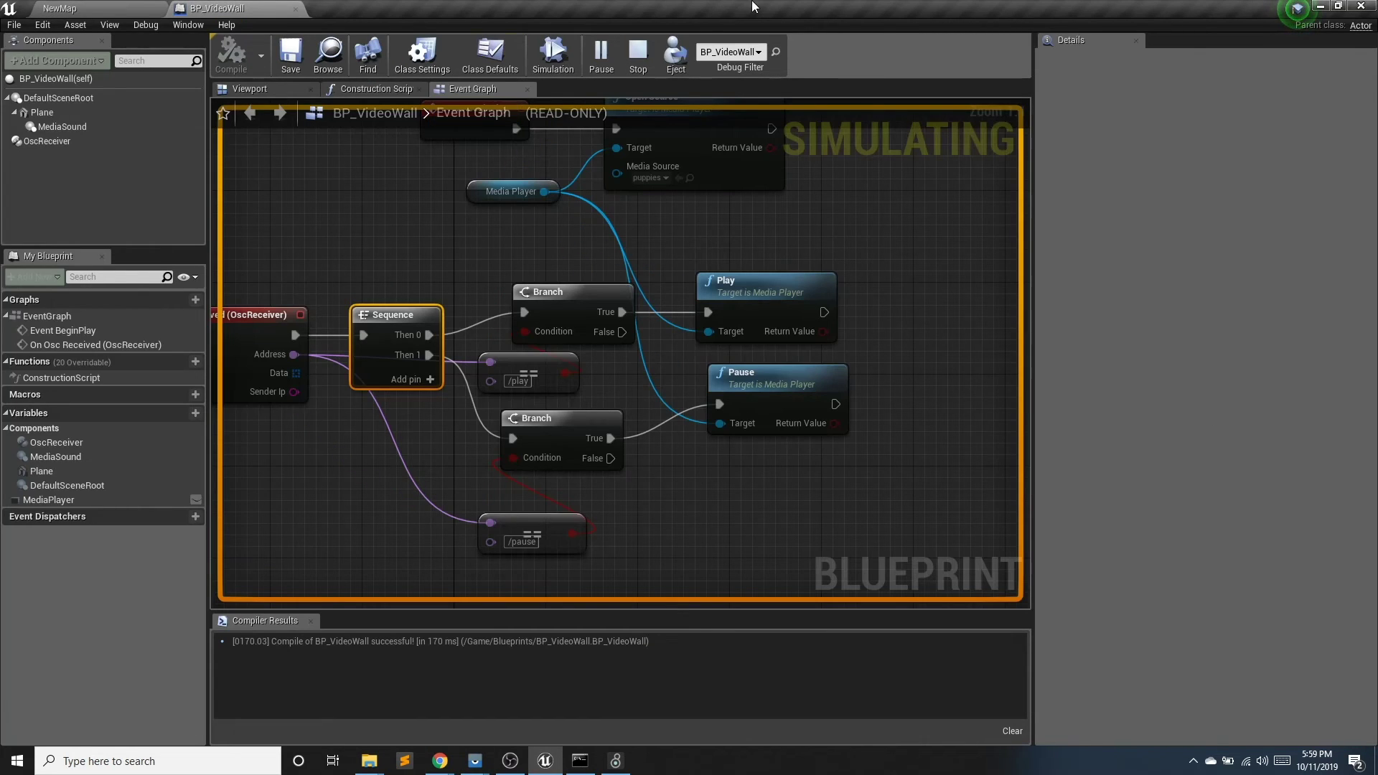
pyautogui.click(638, 54)
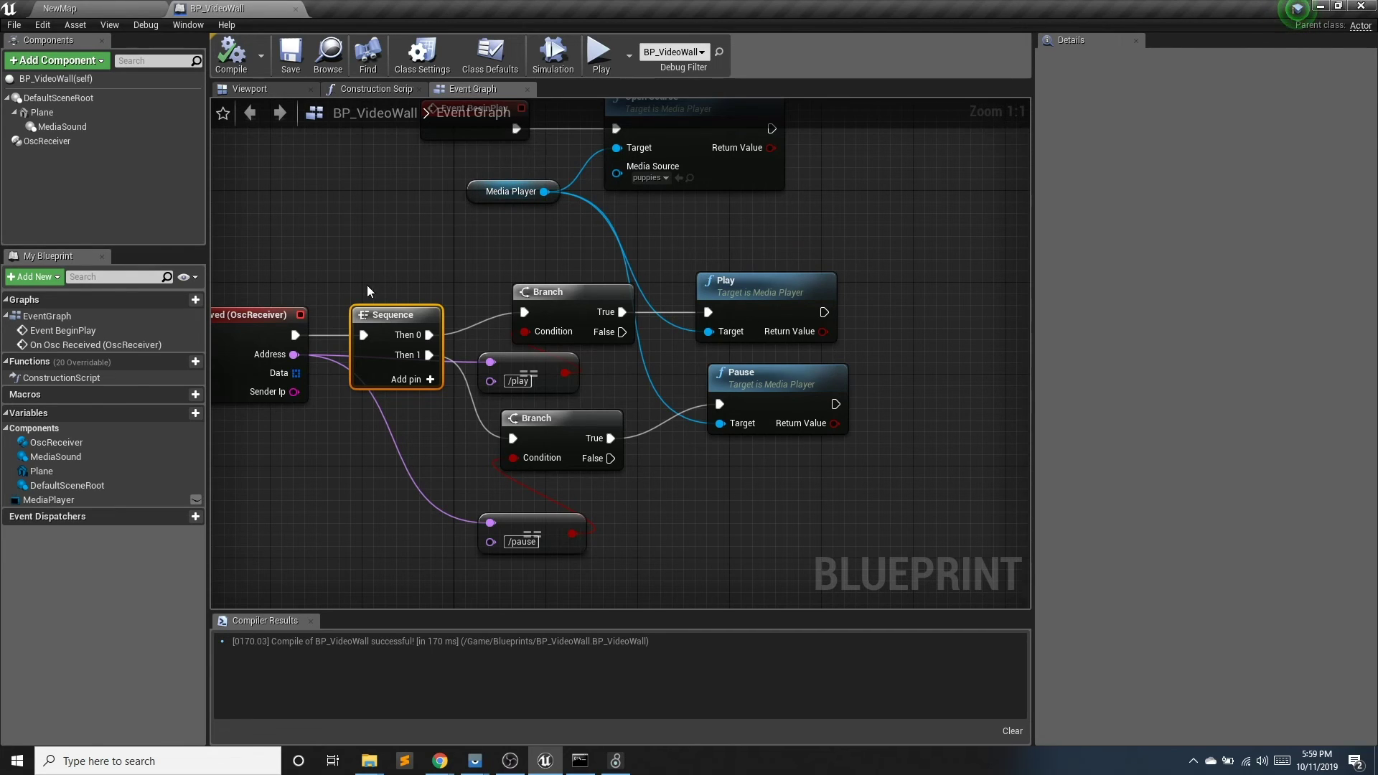
# Change the blueprint's address literals from /play and /pause to /1/toggle1 and /1/toggle2.
pyautogui.moveTo(378, 230); pyautogui.dragTo(420, 238, button='right')
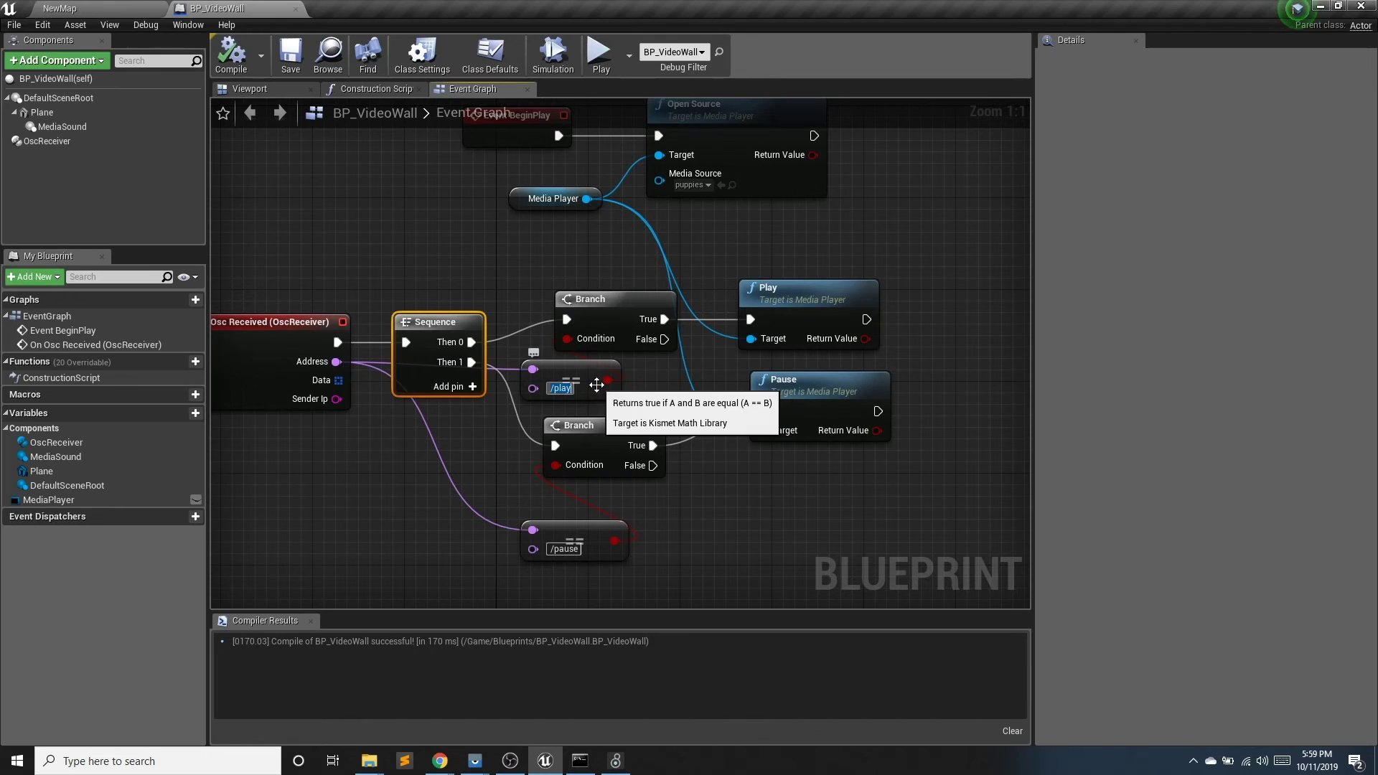
pyautogui.write('/1/toggle1')
pyautogui.click(567, 549)
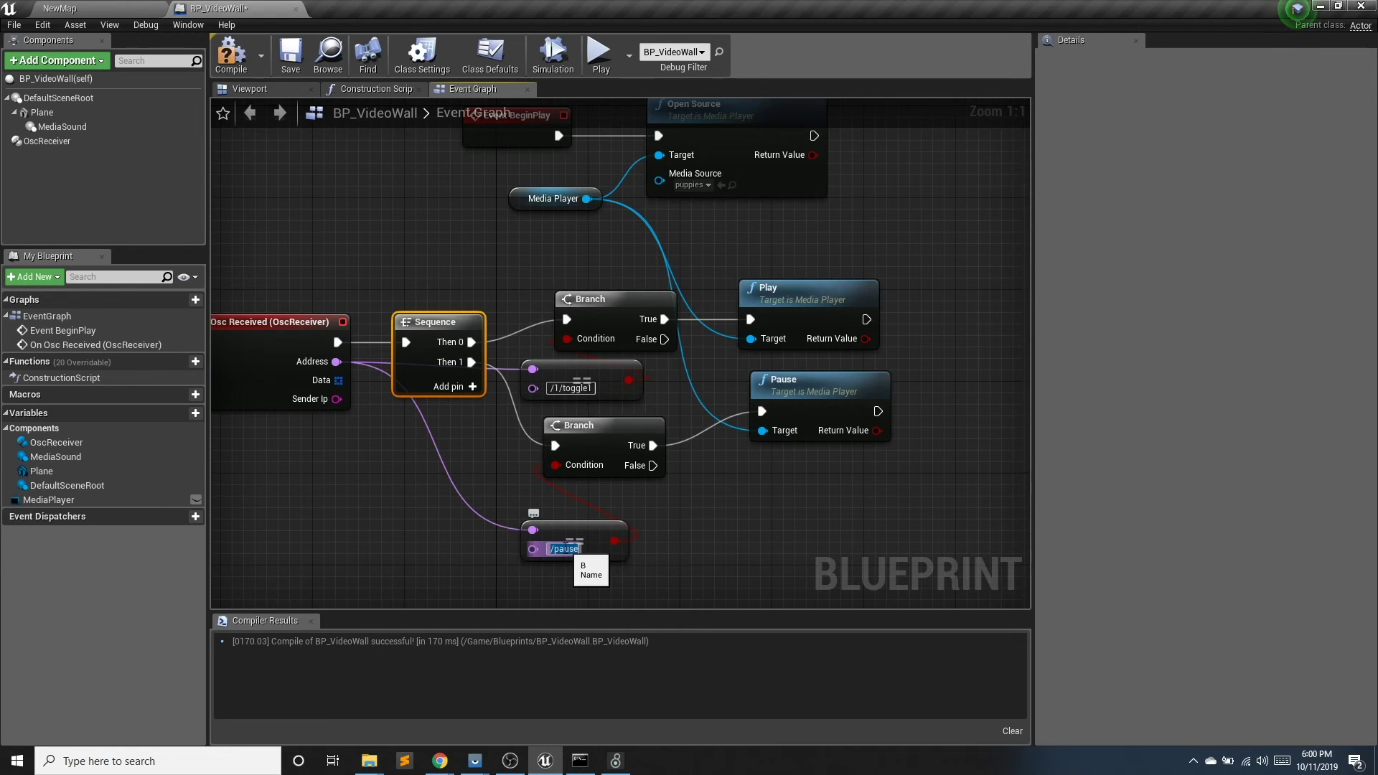
pyautogui.press('BackSpace')
pyautogui.write('/')
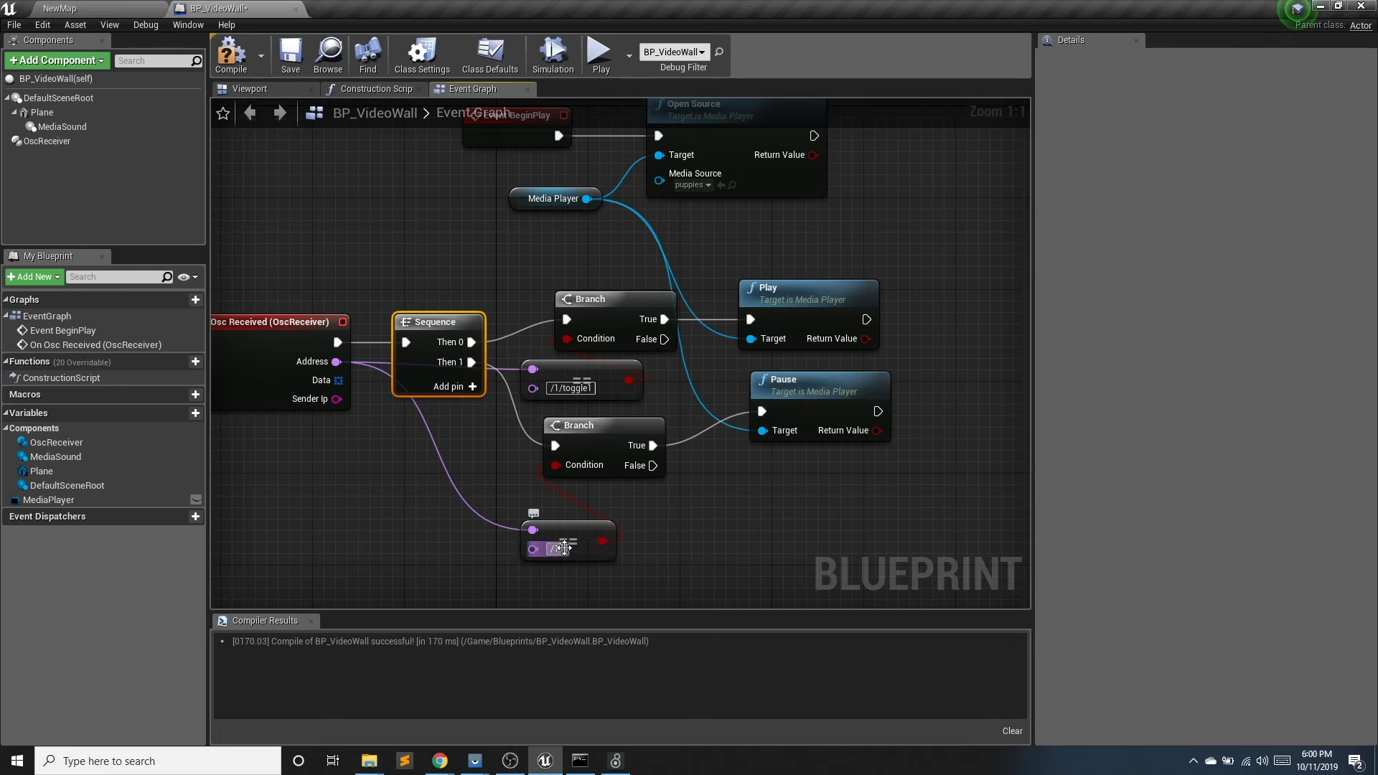
pyautogui.write('1/toggle2')
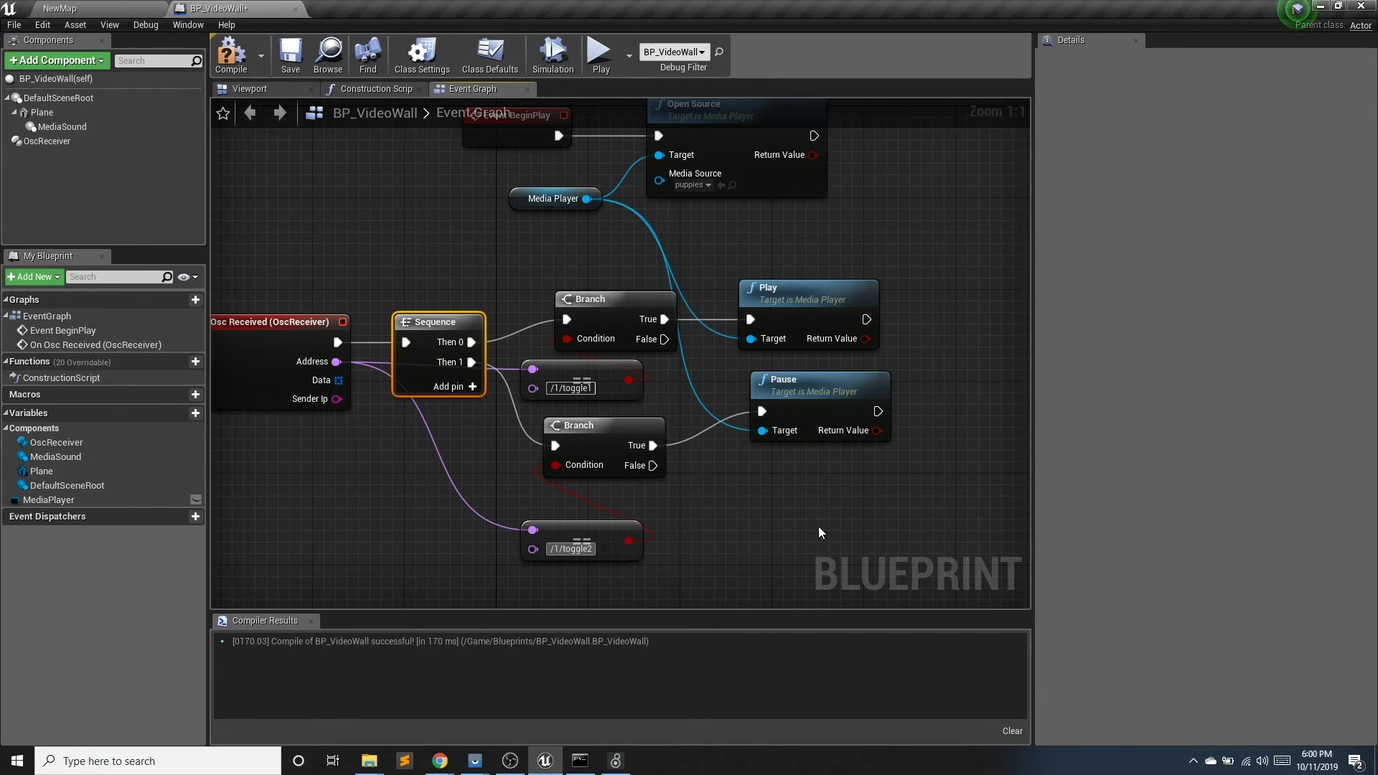
pyautogui.click(790, 545)
# Compile BP_VideoWall and save the current map.
pyautogui.click(231, 55)
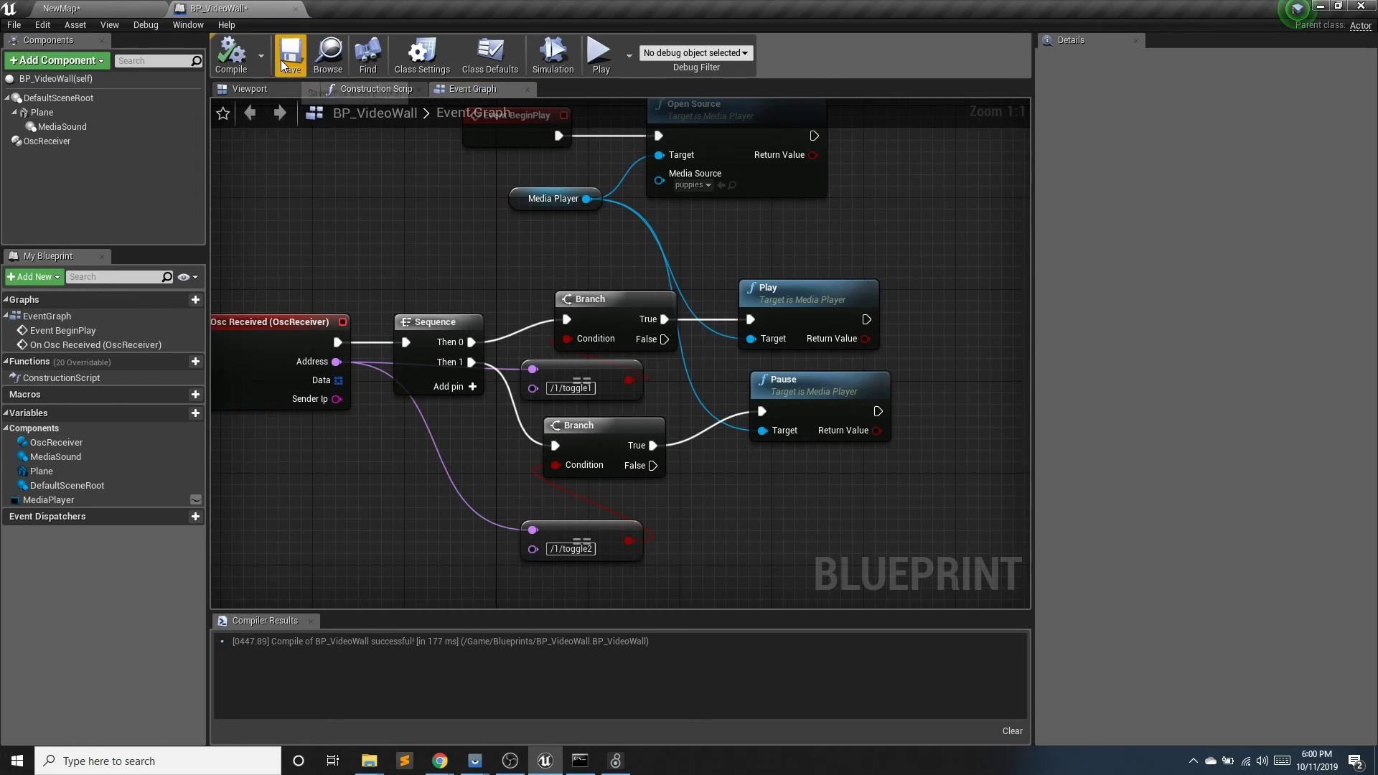
pyautogui.click(108, 8)
pyautogui.click(246, 63)
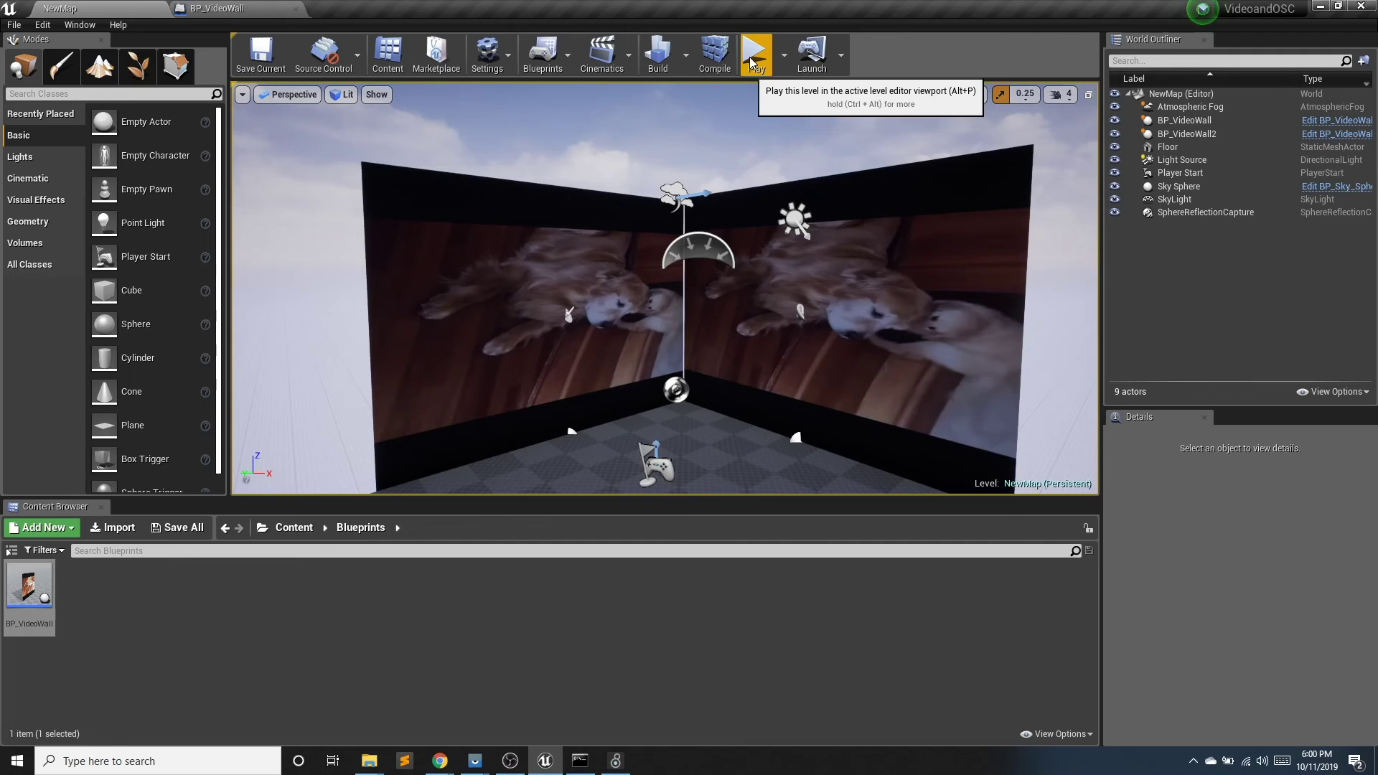
# Resize the editor beside the phone mirror, play the level, and step back to see both walls.
pyautogui.moveTo(1197, 13); pyautogui.dragTo(765, 82)
pyautogui.moveTo(977, 588); pyautogui.dragTo(1008, 746)
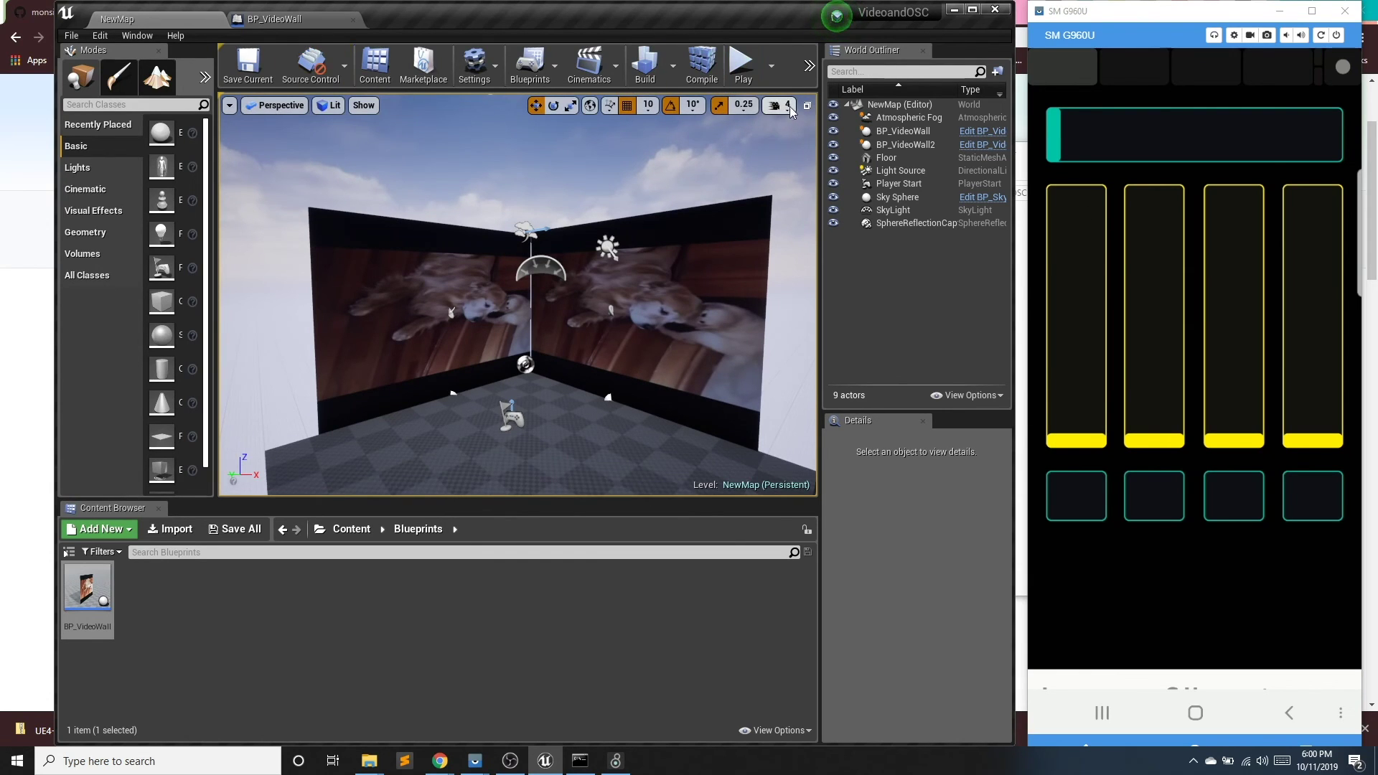
pyautogui.click(737, 69)
pyautogui.click(670, 227)
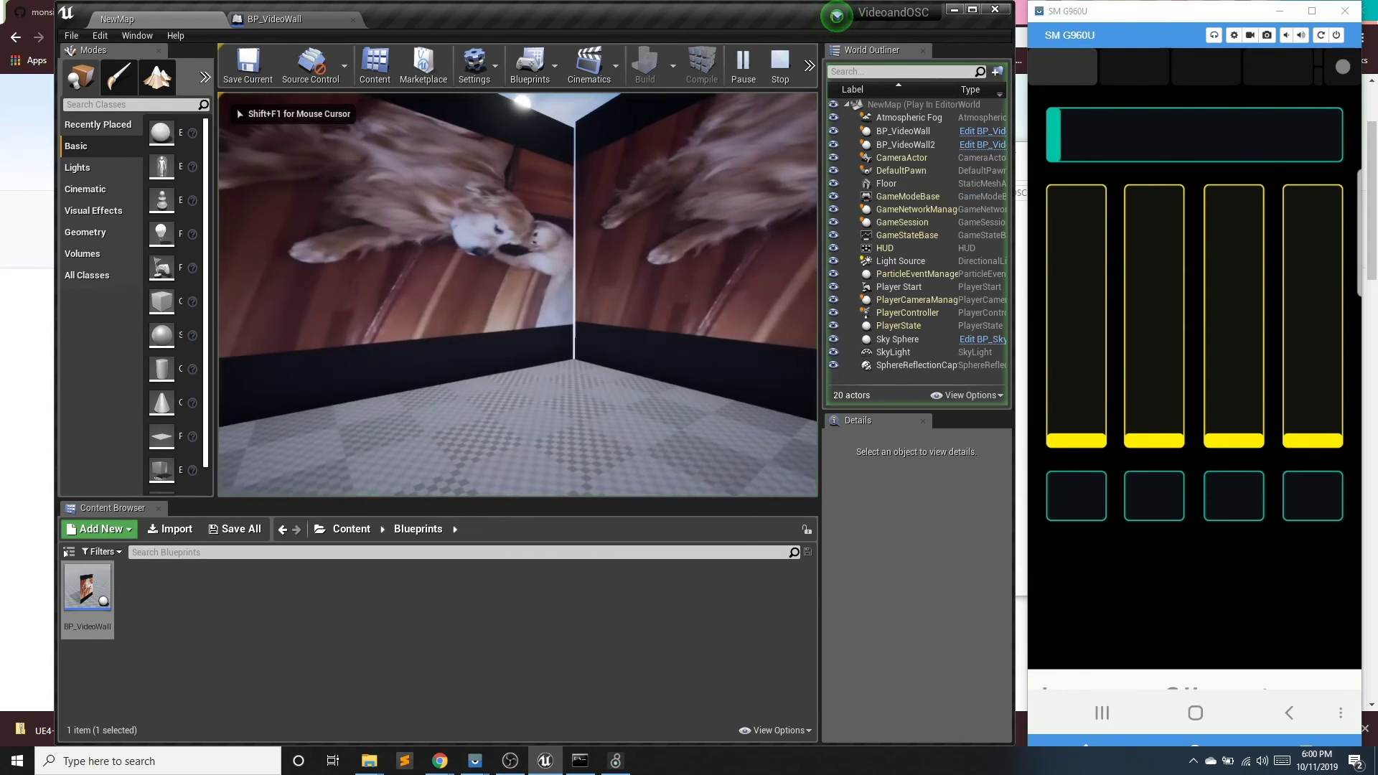
pyautogui.press('s')
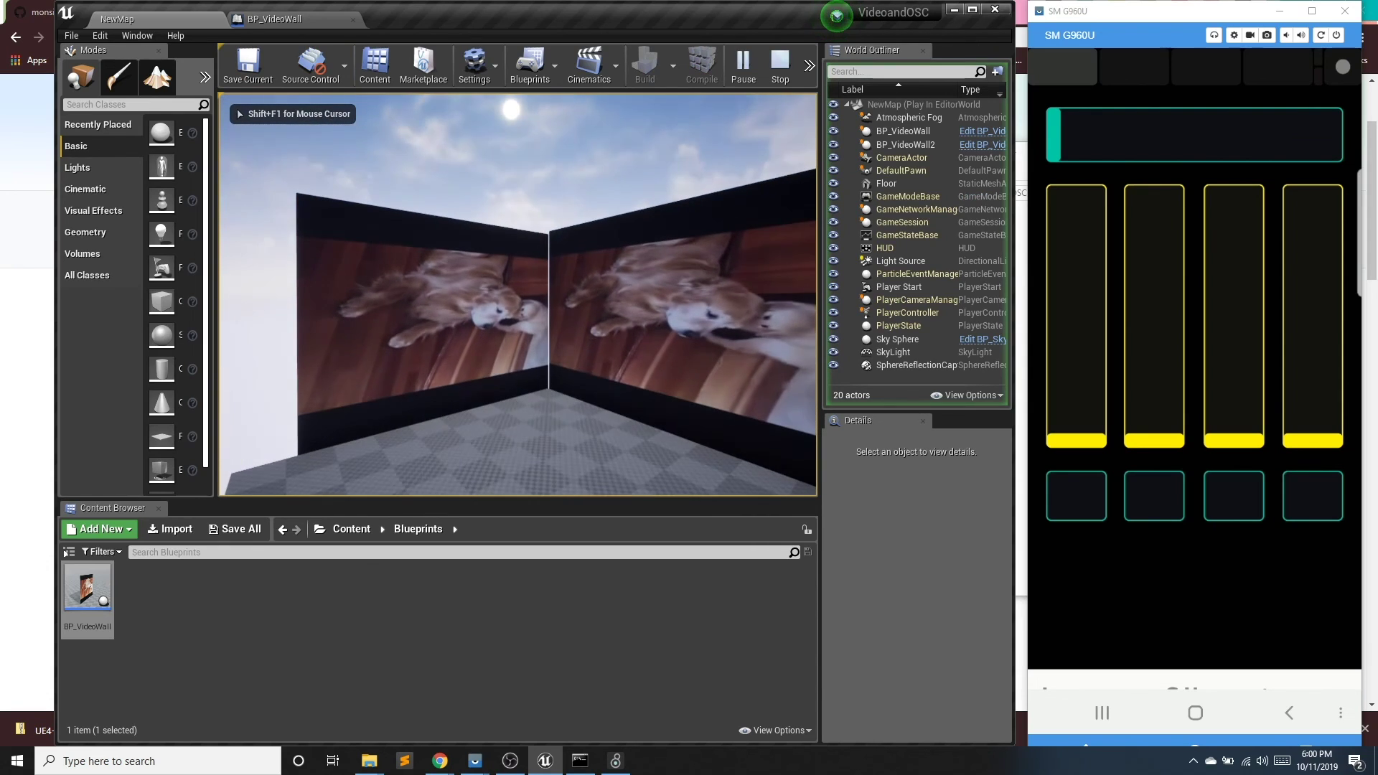